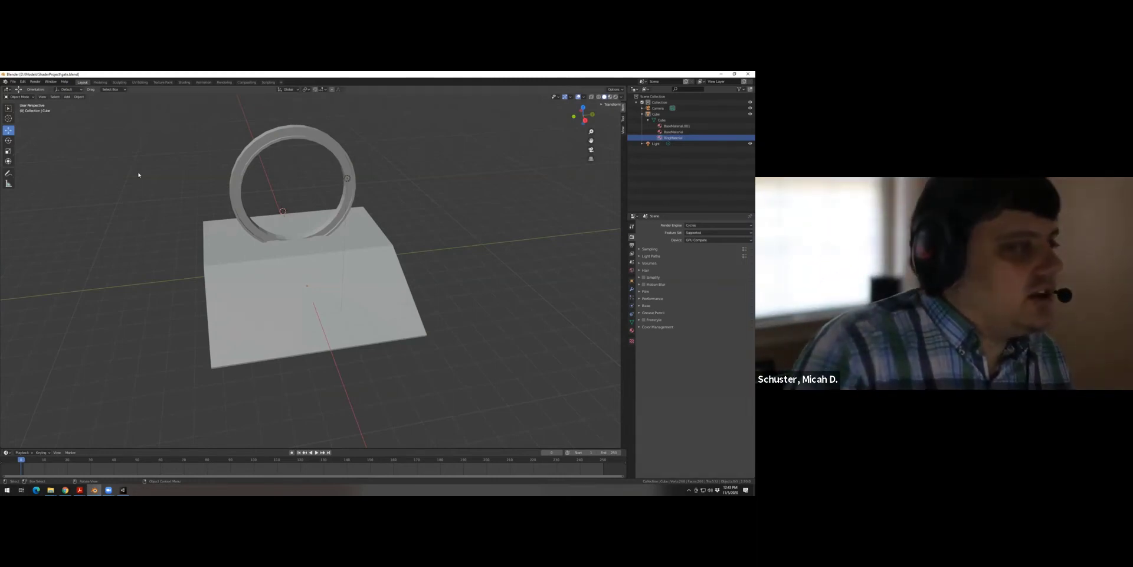
Export the gate model as gate.fbx in the ShaderProject folder, limiting the exported object types to Mesh.
left_click(22, 81)
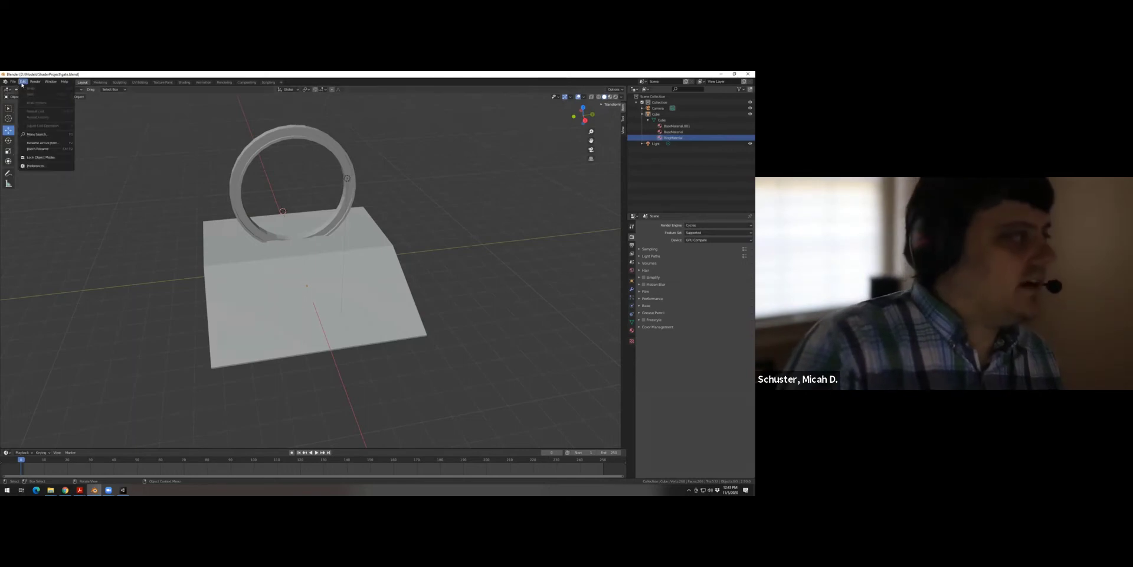
mouse_move(12, 81)
mouse_move(32, 169)
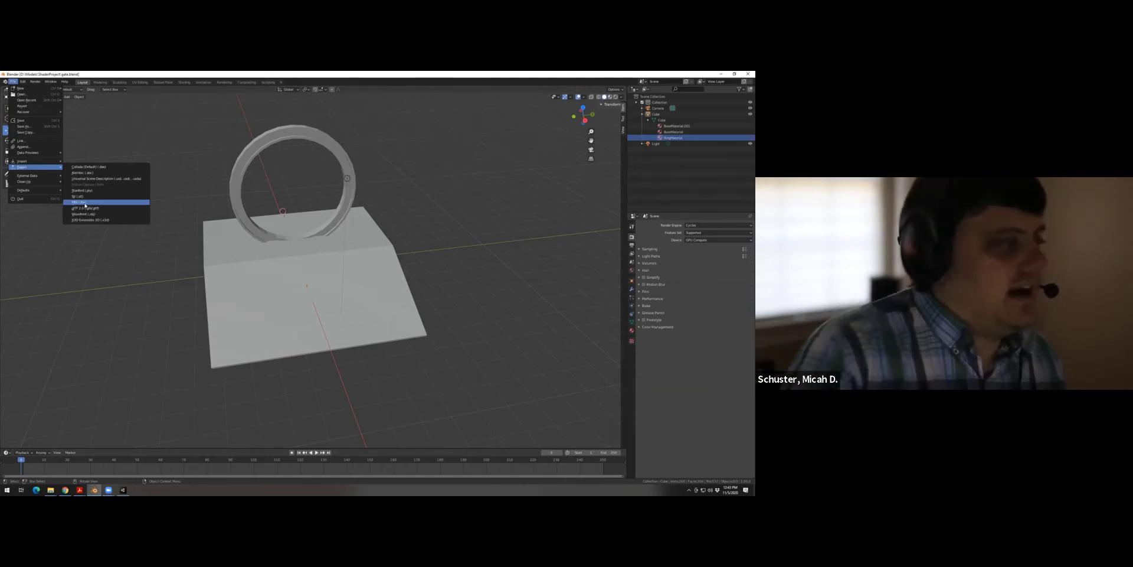
left_click(94, 202)
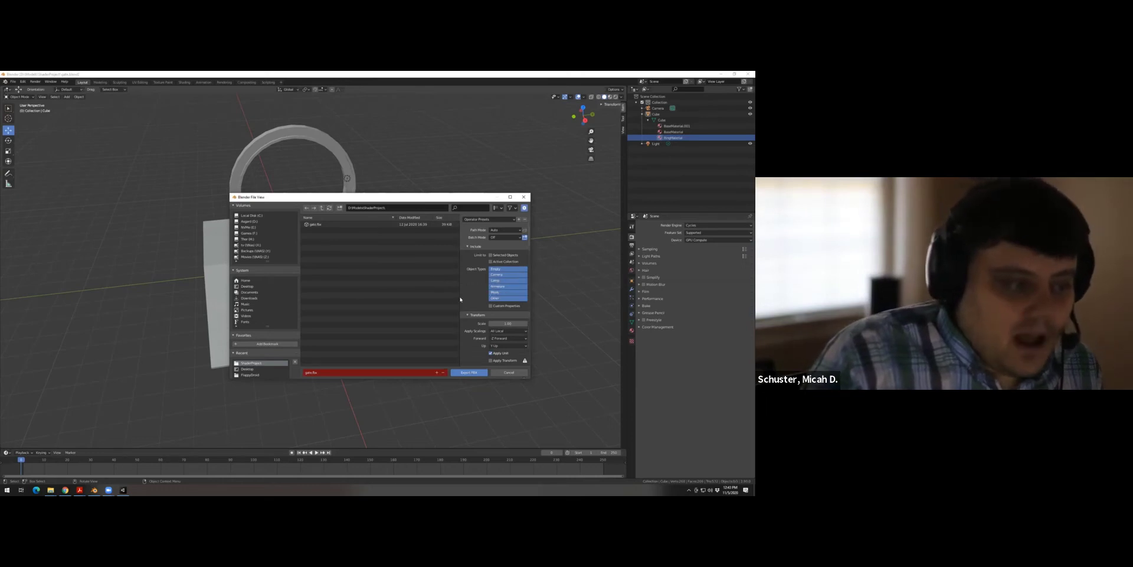
left_click(501, 269)
left_click(506, 293)
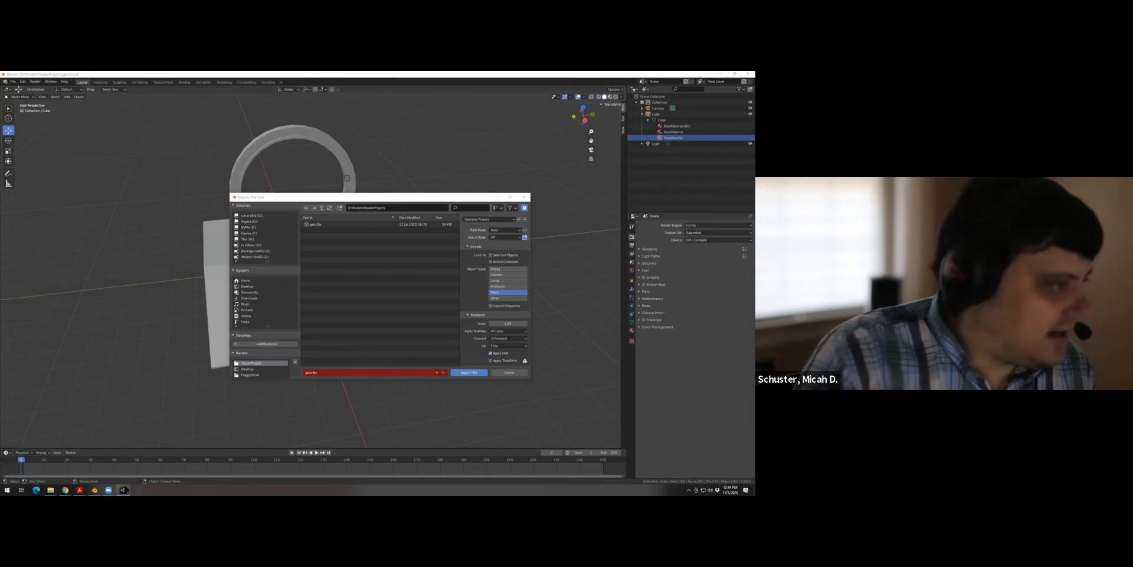
key("alt+Tab")
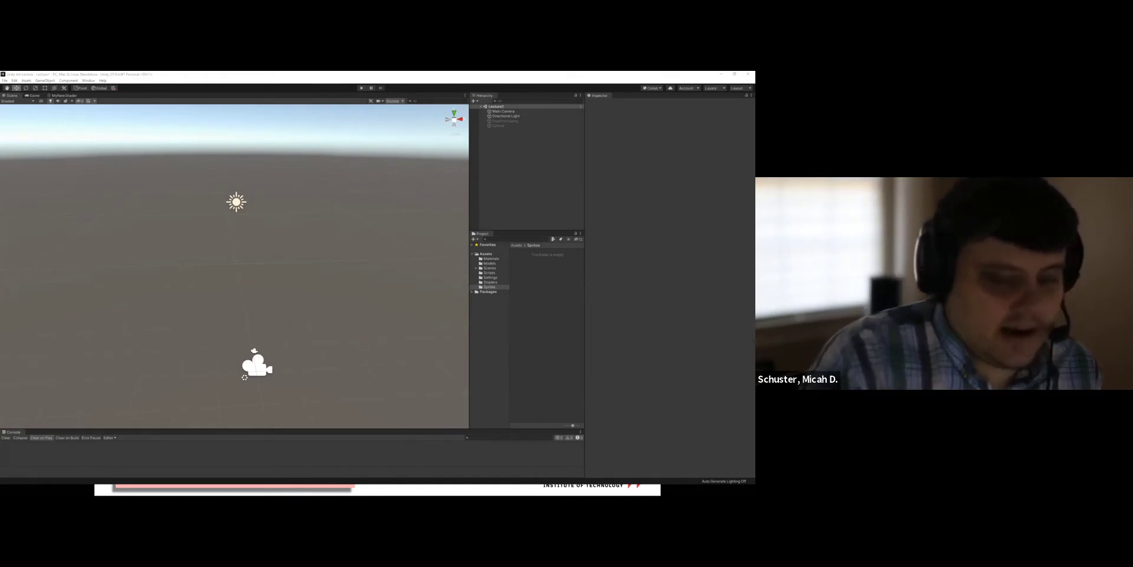
key("alt+Tab")
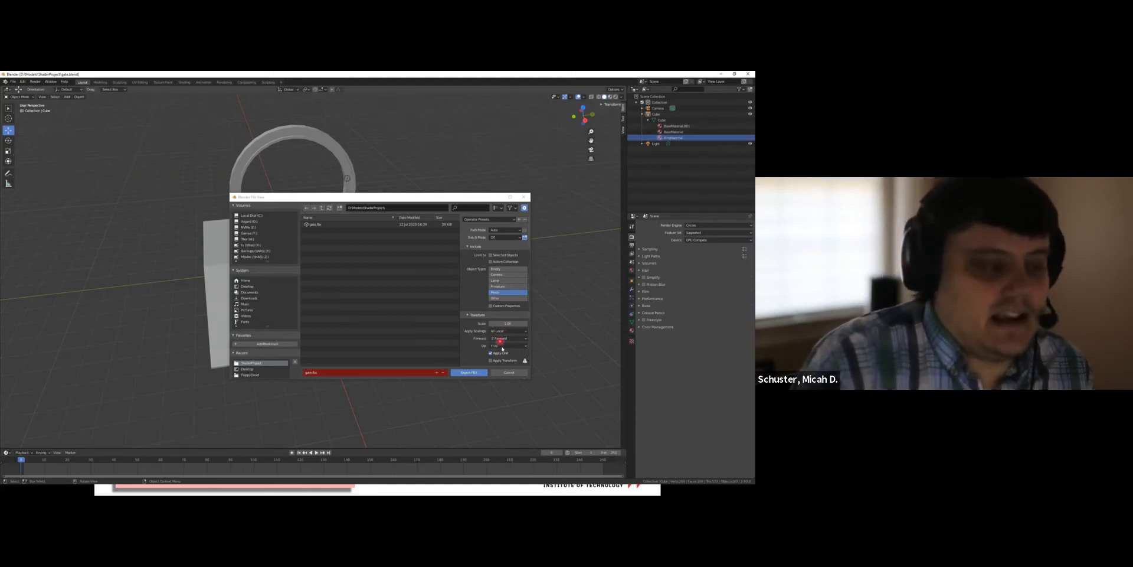
left_click(466, 372)
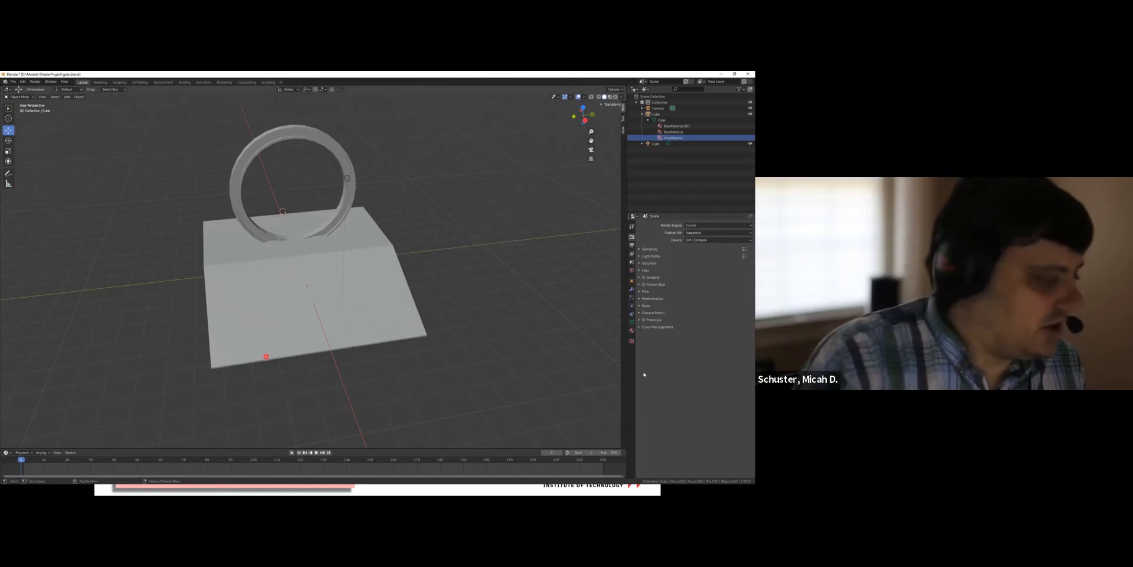
Switch to Unity and open the project's Models asset folder.
key("alt+Tab")
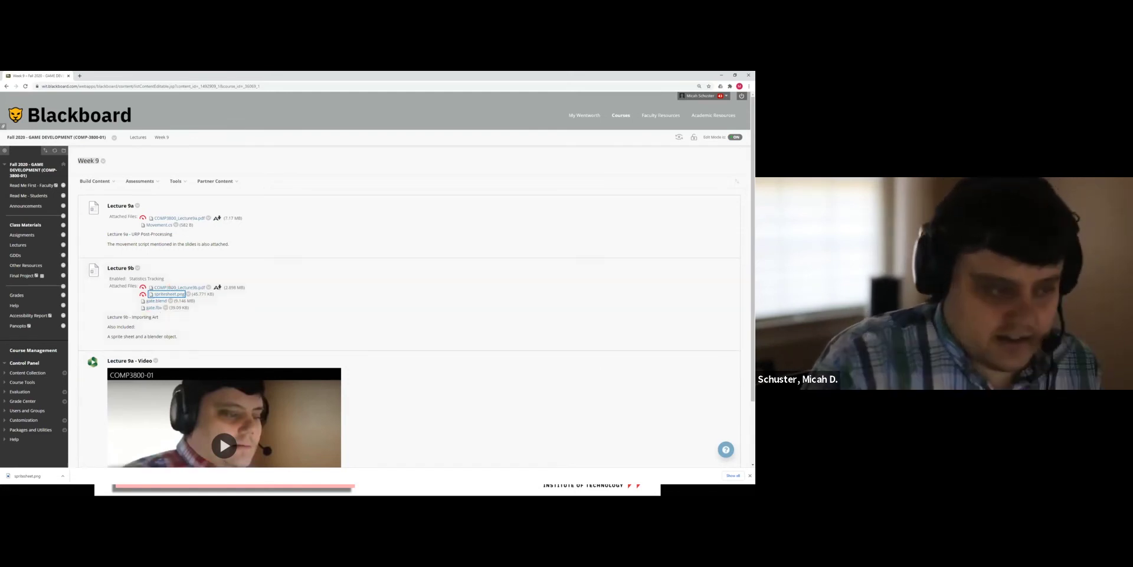
key("alt+Tab")
left_click(497, 263)
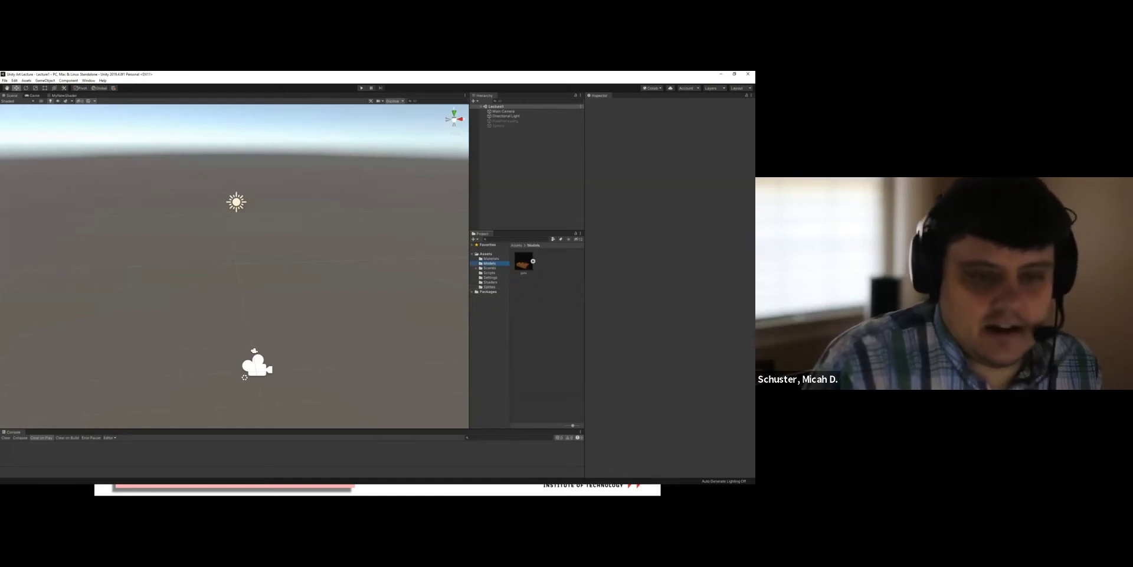
Try to import gate.fbx from the ShaderProject folder into the Models folder, and close the file window.
left_click(531, 282)
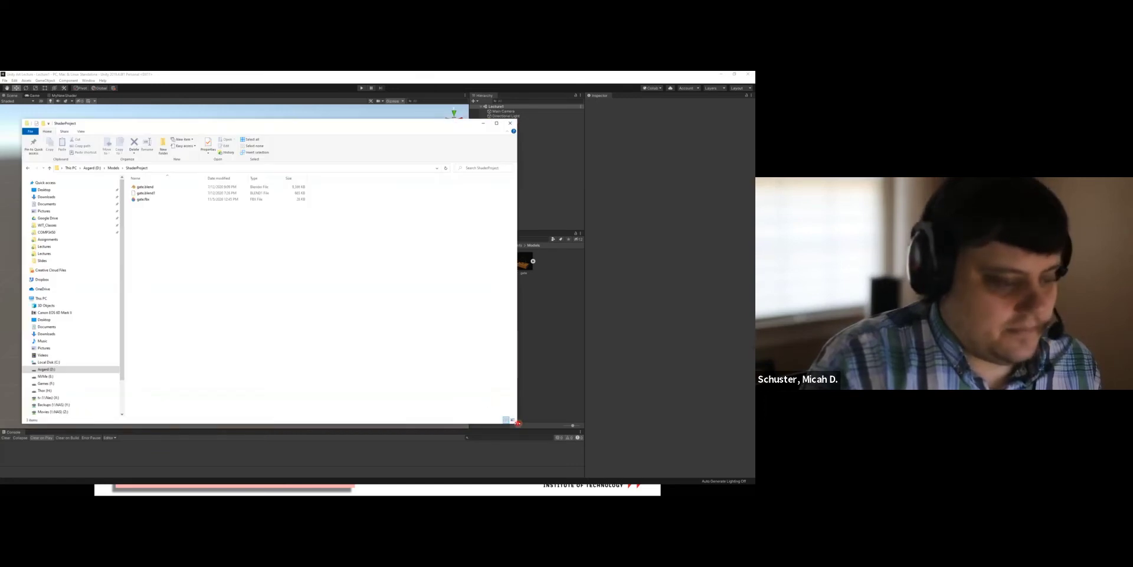
left_click_drag(518, 423, 365, 359)
left_click_drag(143, 199, 555, 273)
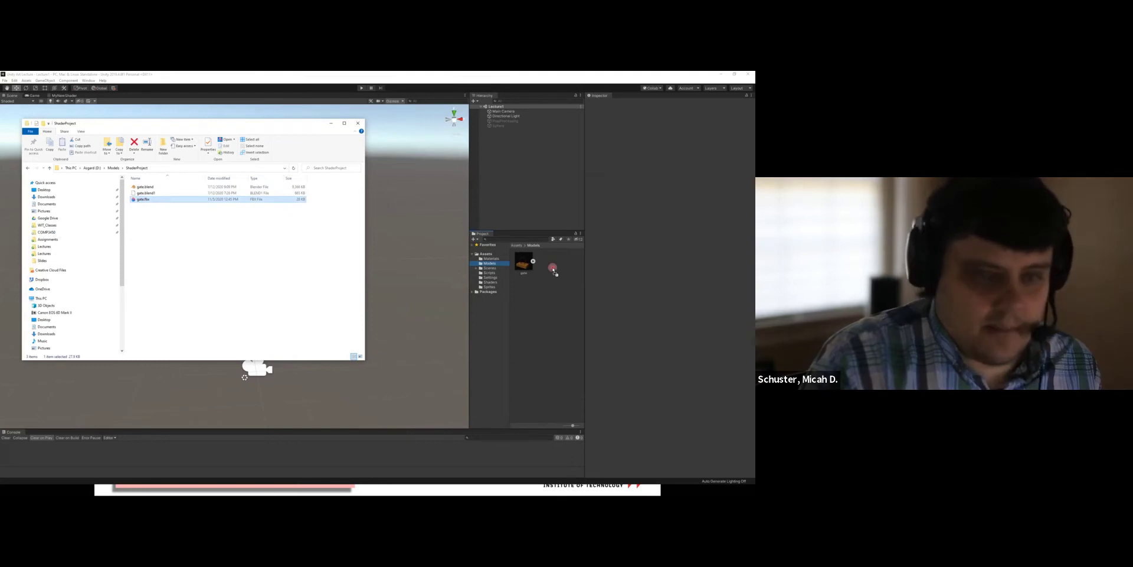
left_click(142, 200)
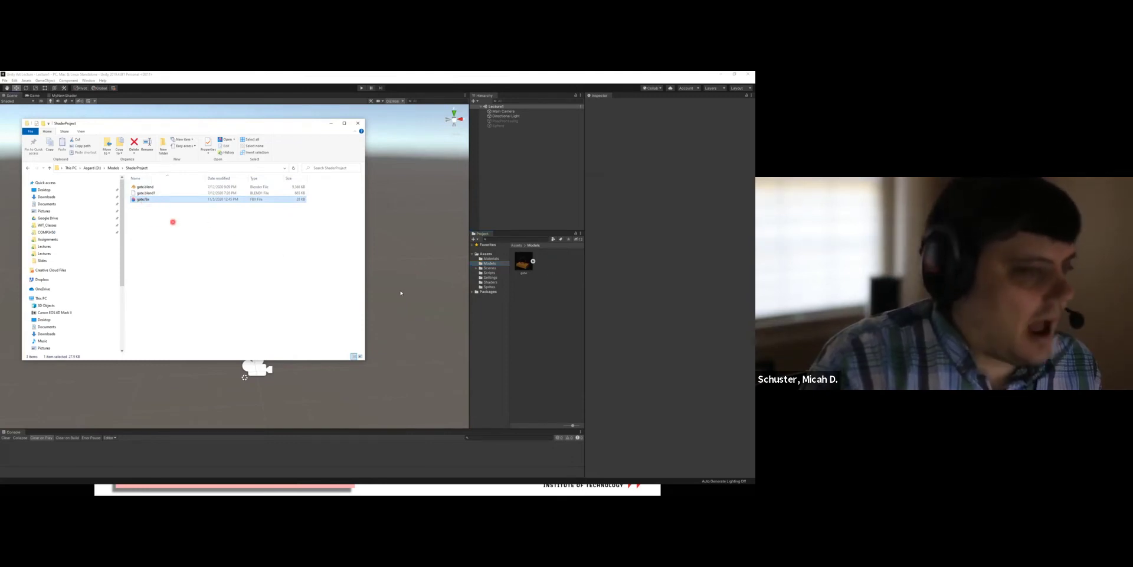
left_click(358, 122)
Expand the existing gate asset and inspect its base materials and ring material.
left_click(535, 263)
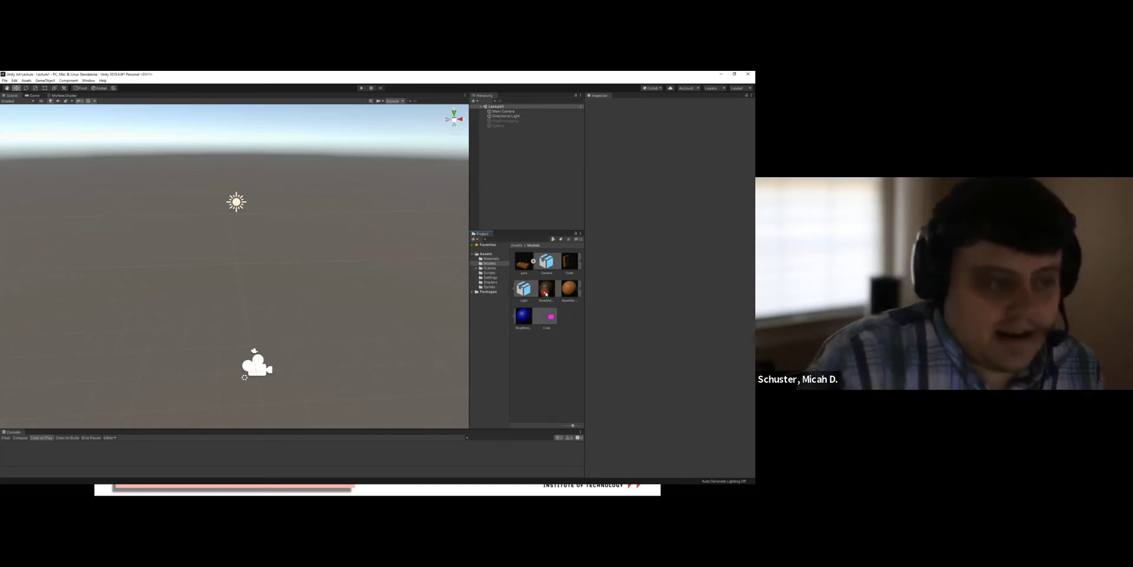
left_click(562, 344)
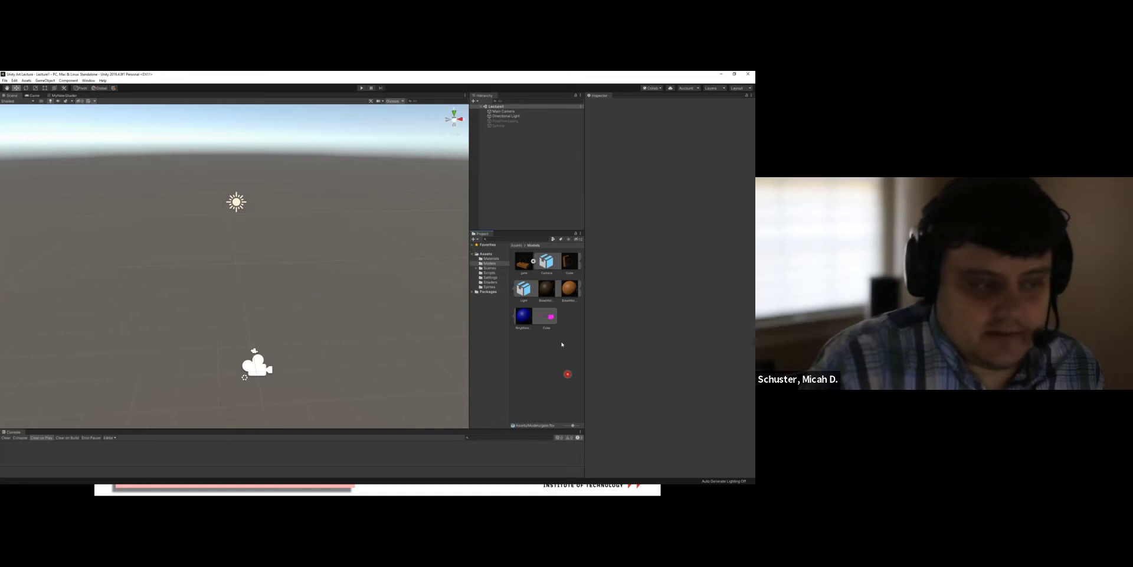
left_click(570, 288)
left_click(544, 298)
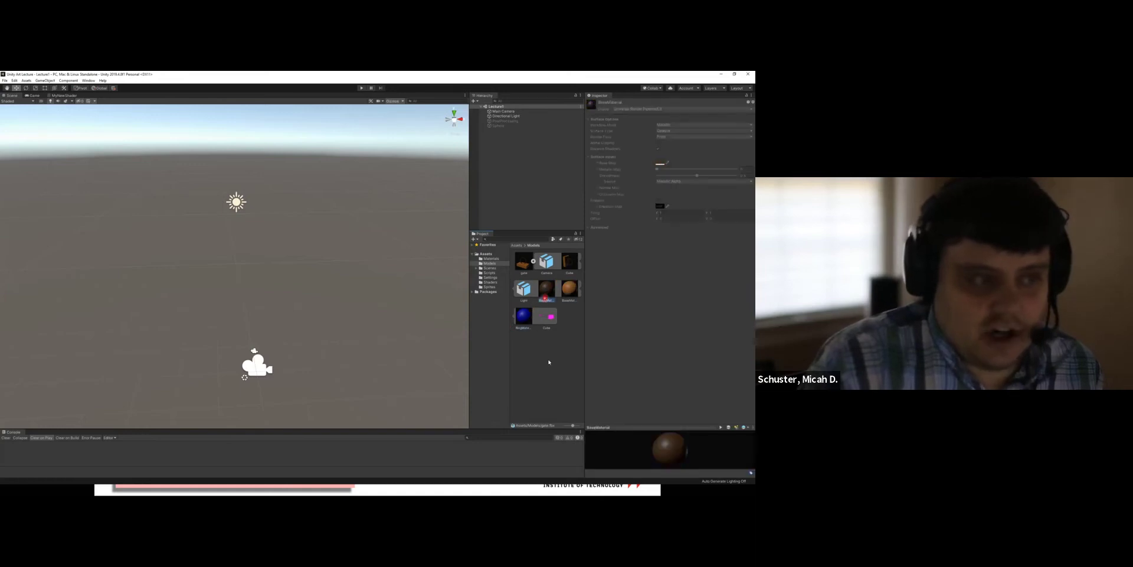
left_click(524, 317)
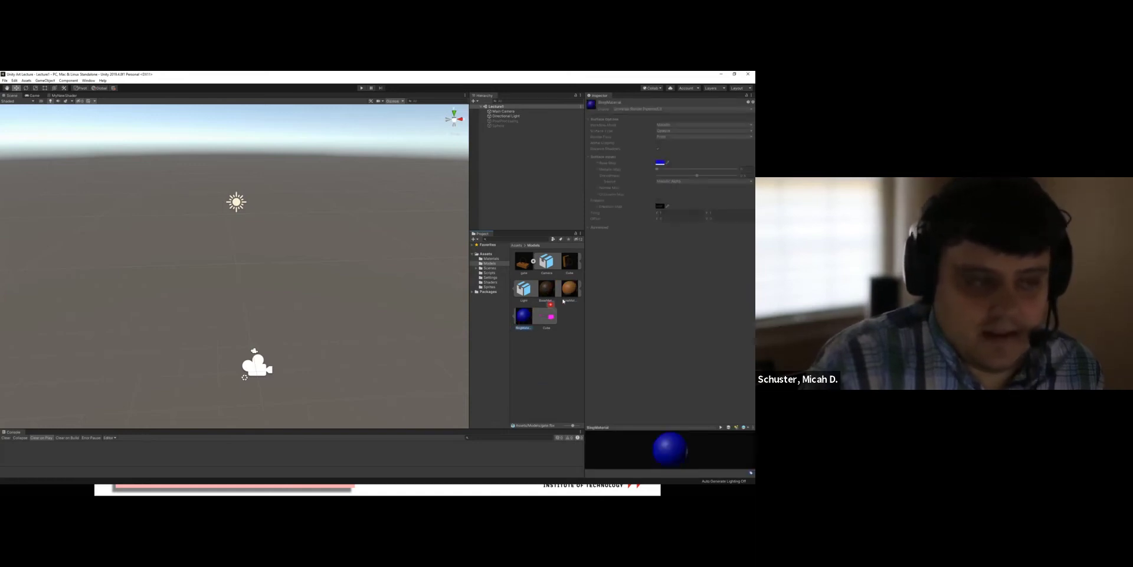
Compare the components of the gate asset's Cube object with its Cube mesh.
left_click(572, 258)
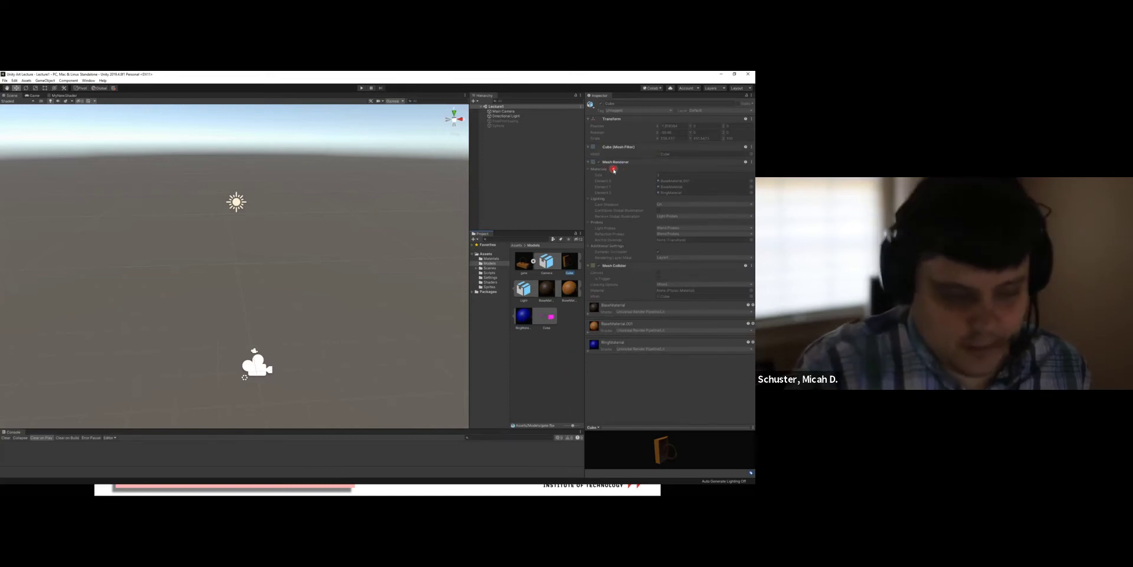
left_click(548, 321)
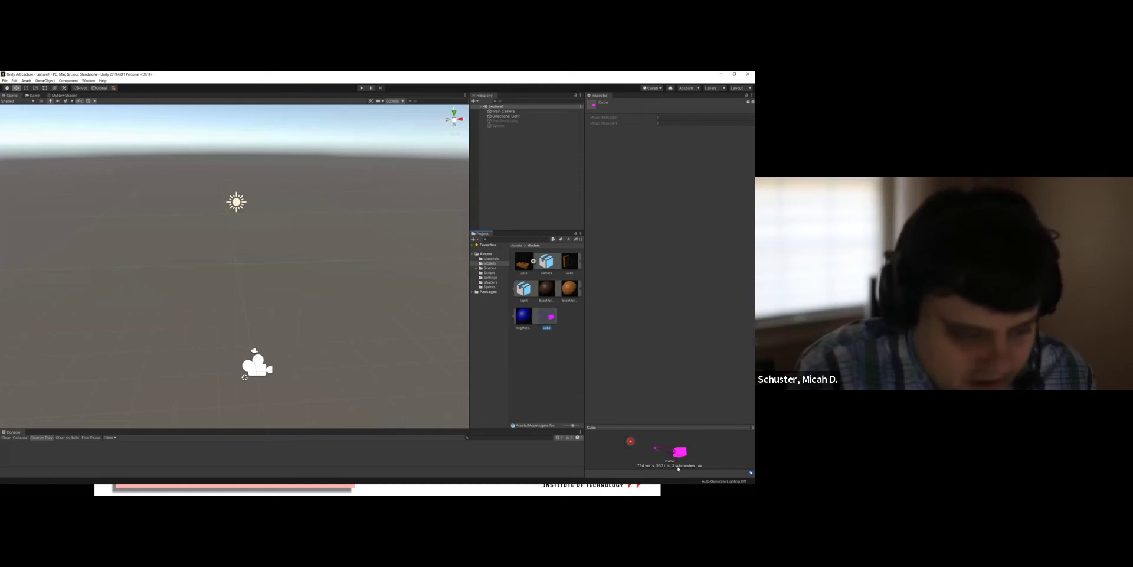
left_click(567, 262)
left_click(548, 316)
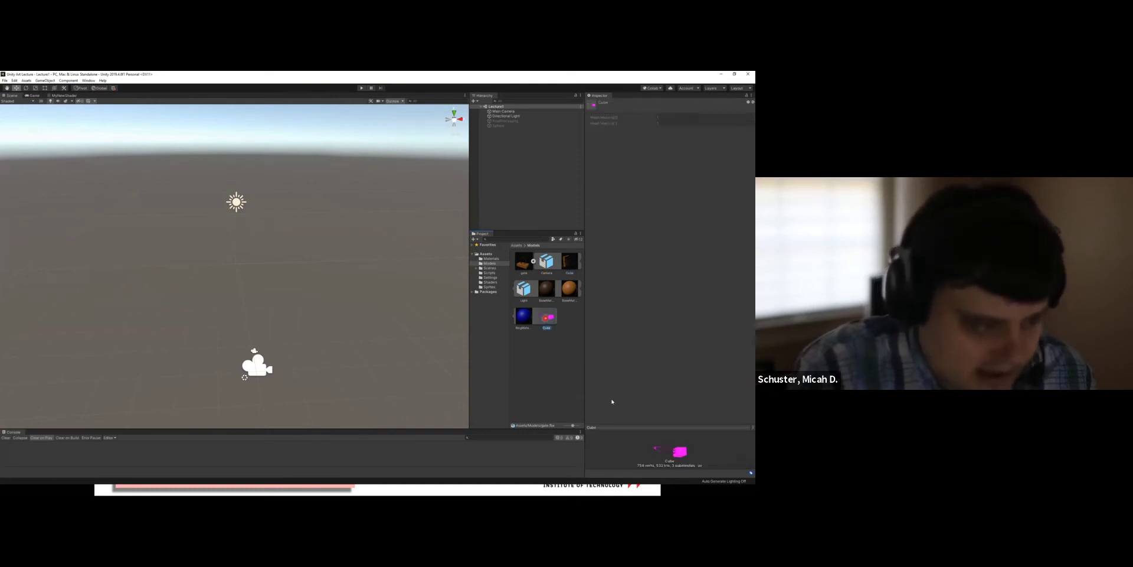
left_click(569, 262)
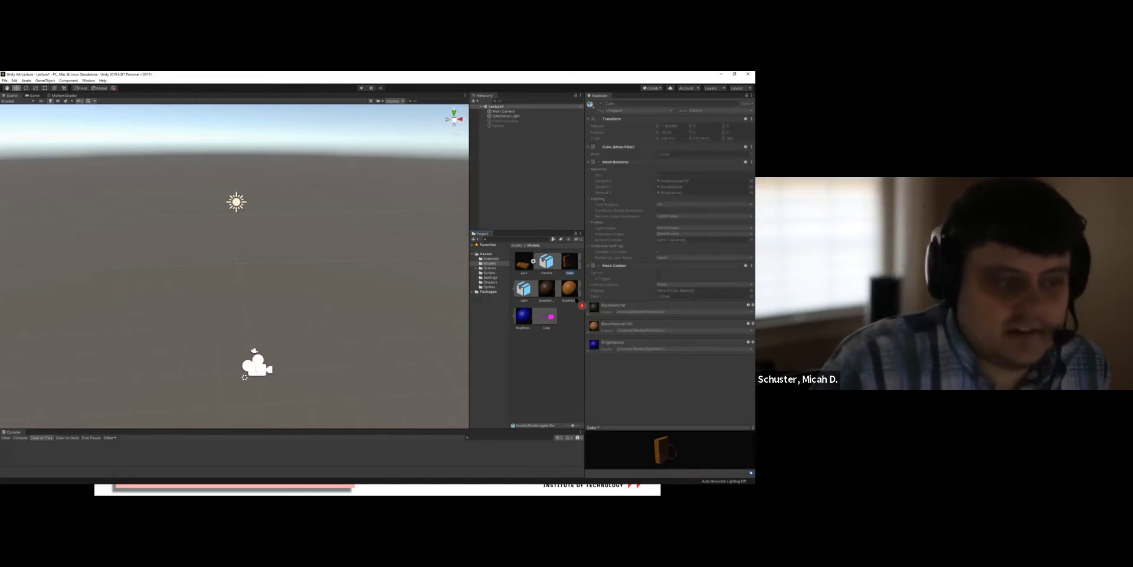
left_click(560, 315)
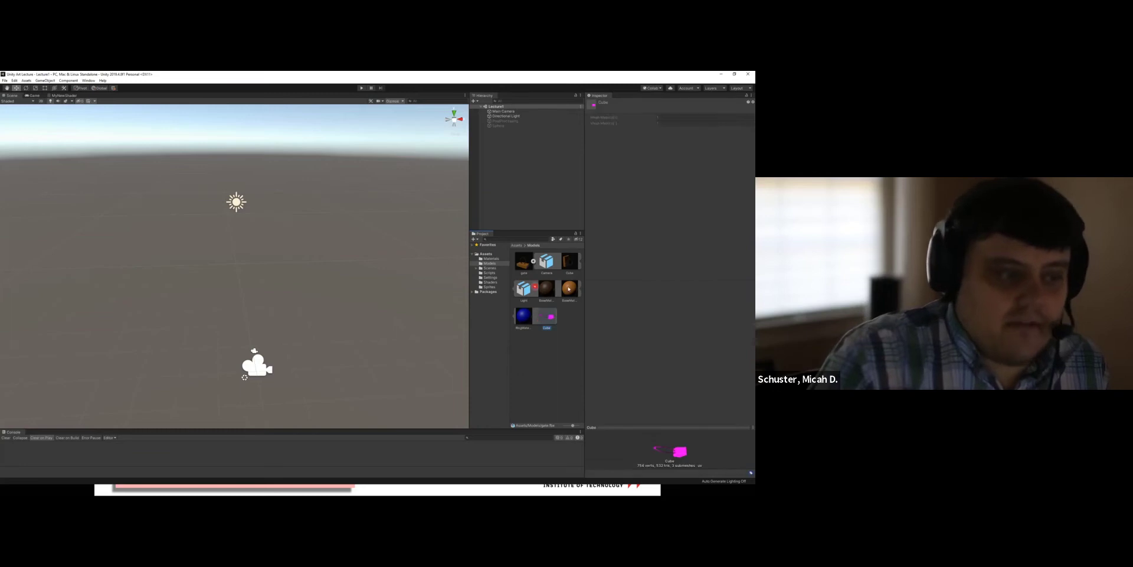
Inspect the gate asset's materials, light, camera and Cube object, and collapse the asset.
left_click(549, 290)
left_click(524, 317)
left_click(523, 288)
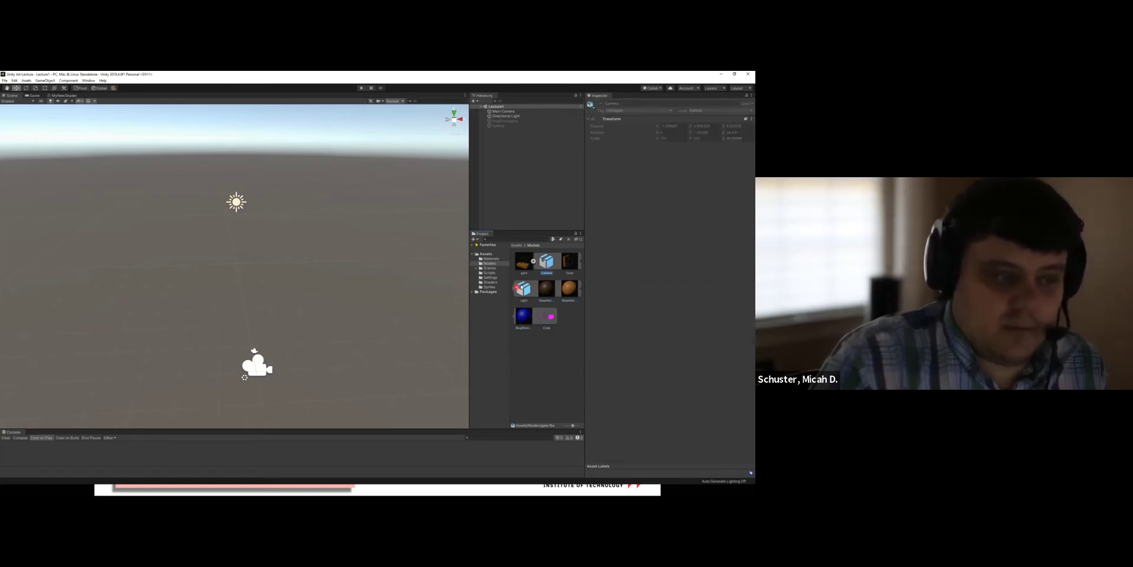
left_click(569, 262)
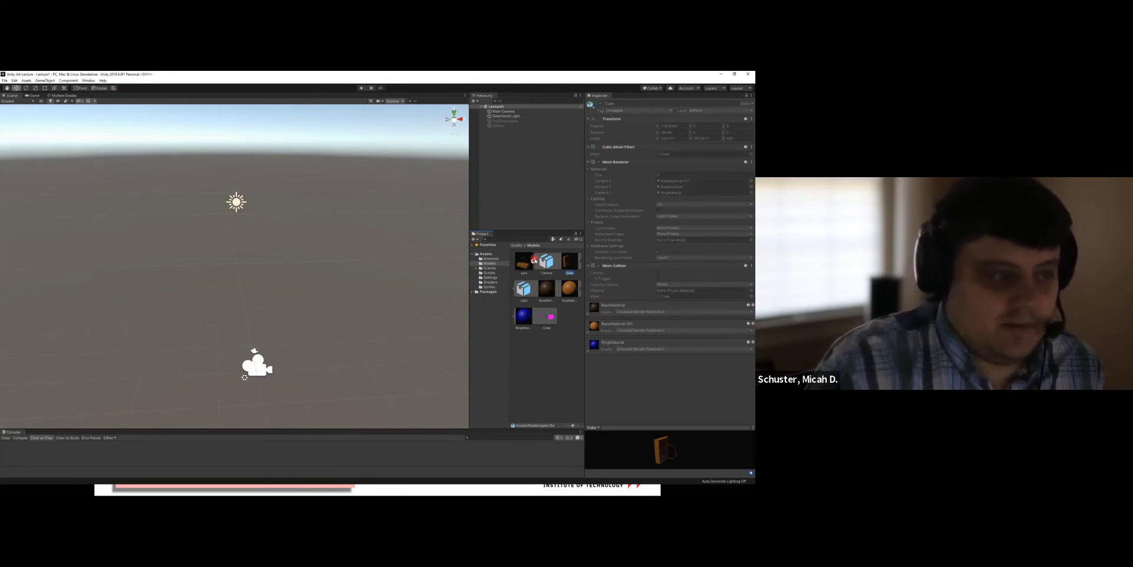
left_click(534, 261)
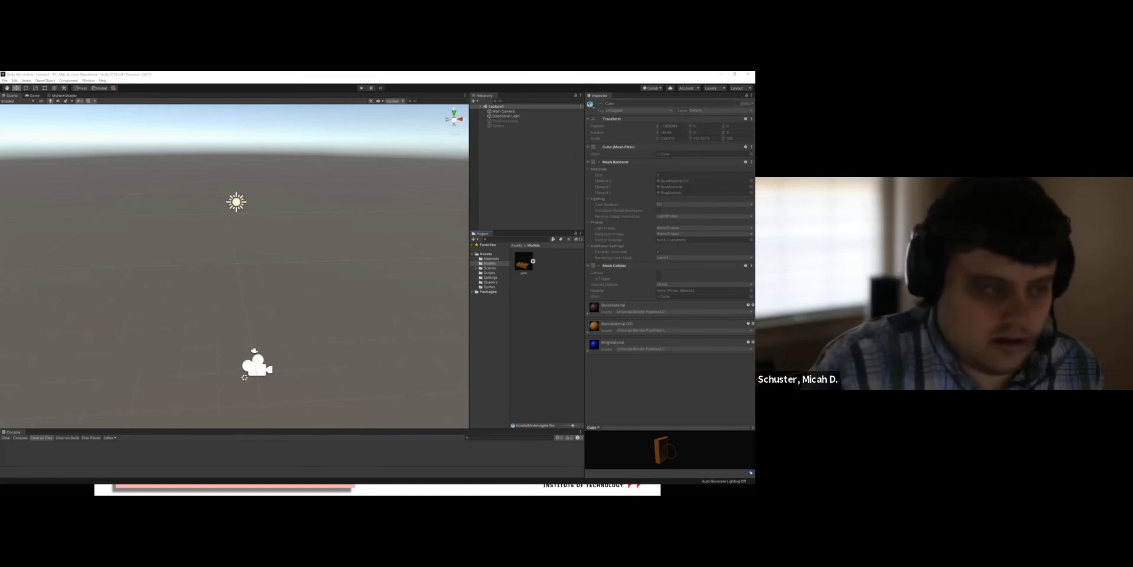
Add the newly exported gate model to the Models folder and compare its contents with those of the original gate asset.
left_click(525, 263)
key("ctrl+d")
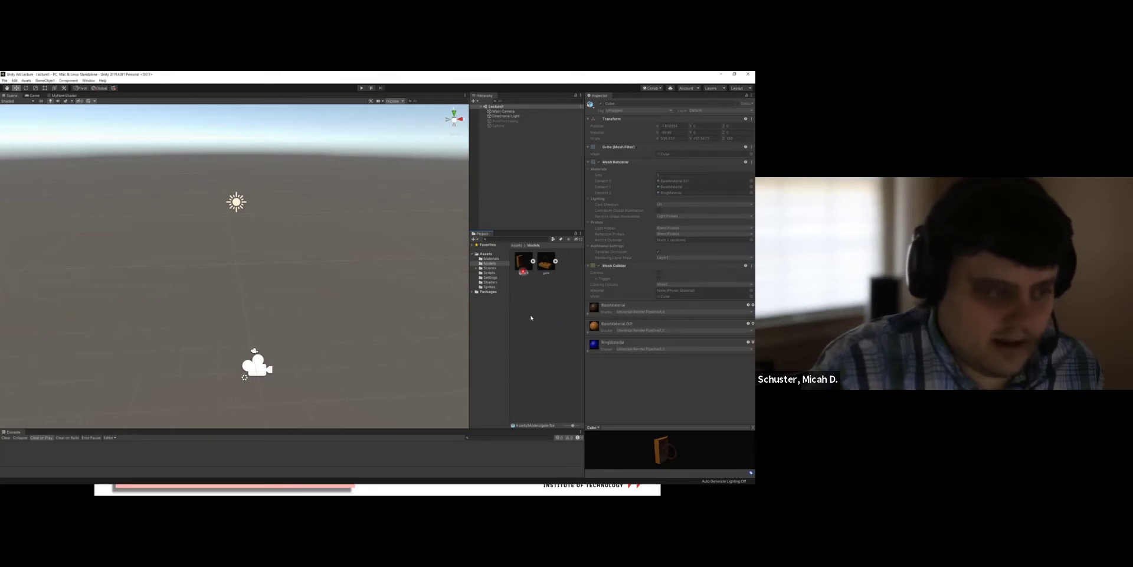
left_click(533, 260)
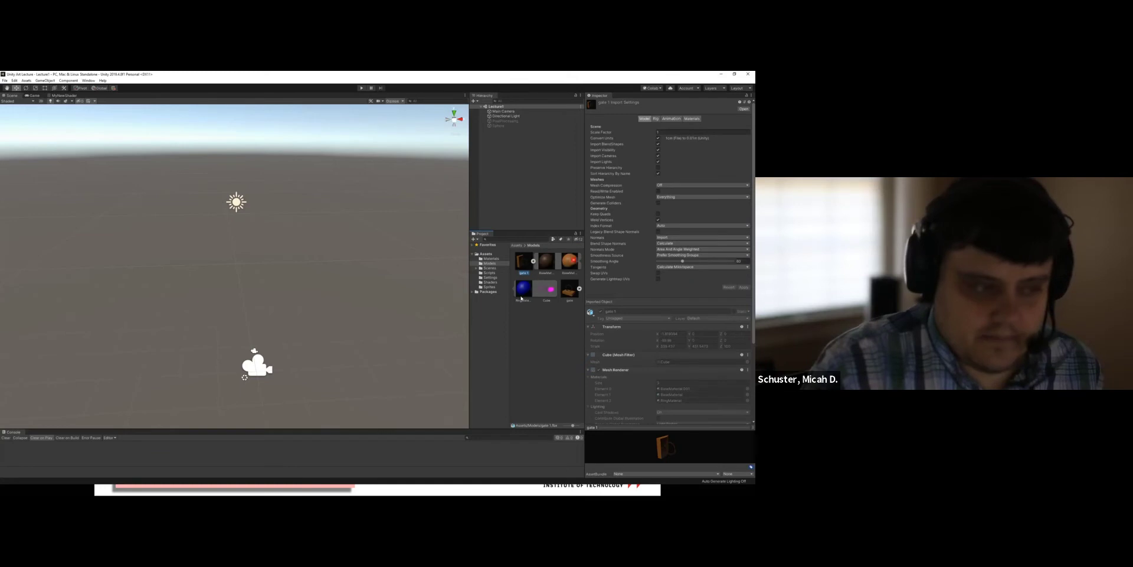
left_click(579, 290)
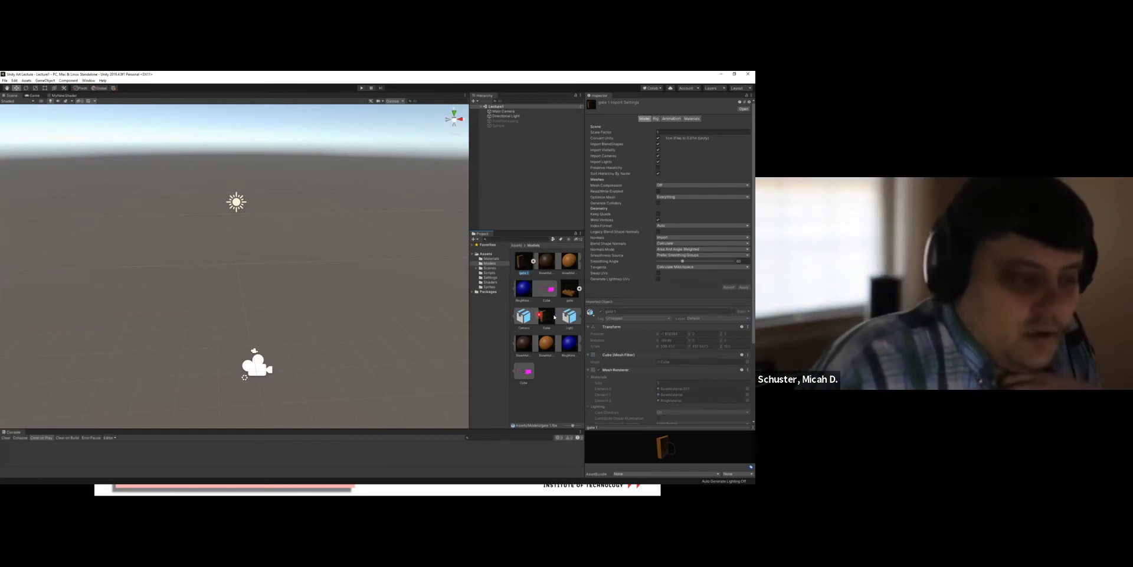
left_click(533, 260)
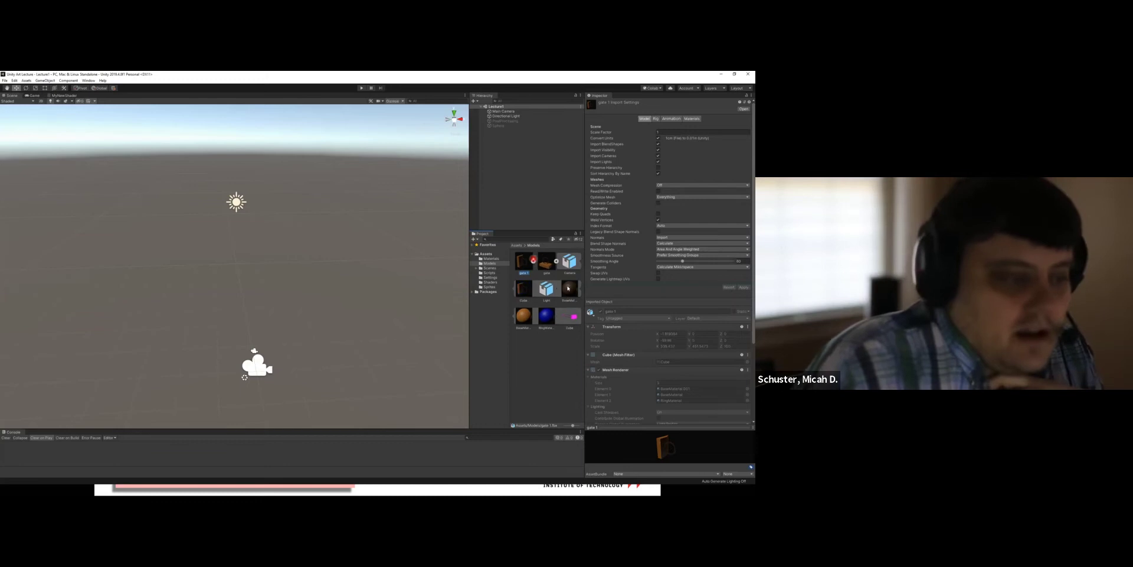
left_click(555, 261)
left_click(542, 279)
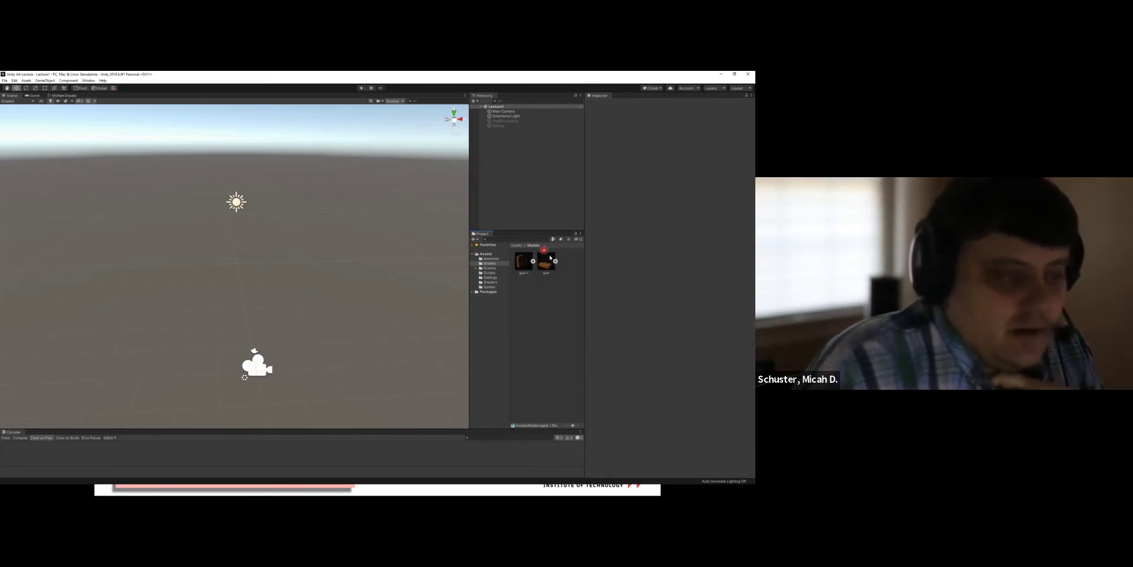
Add the original gate asset to the scene hierarchy and frame it to view the ring and ramp.
left_click(542, 266)
left_click_drag(542, 266, 512, 155)
right_click_drag(142, 272, 190, 296)
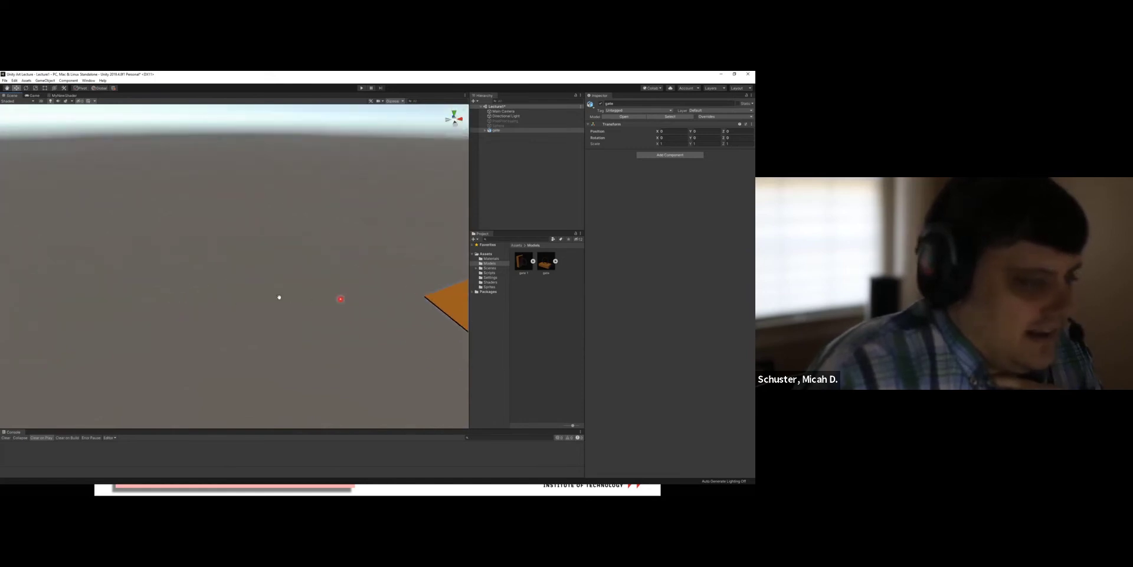
key("f")
left_click_drag(260, 278, 293, 262, "alt")
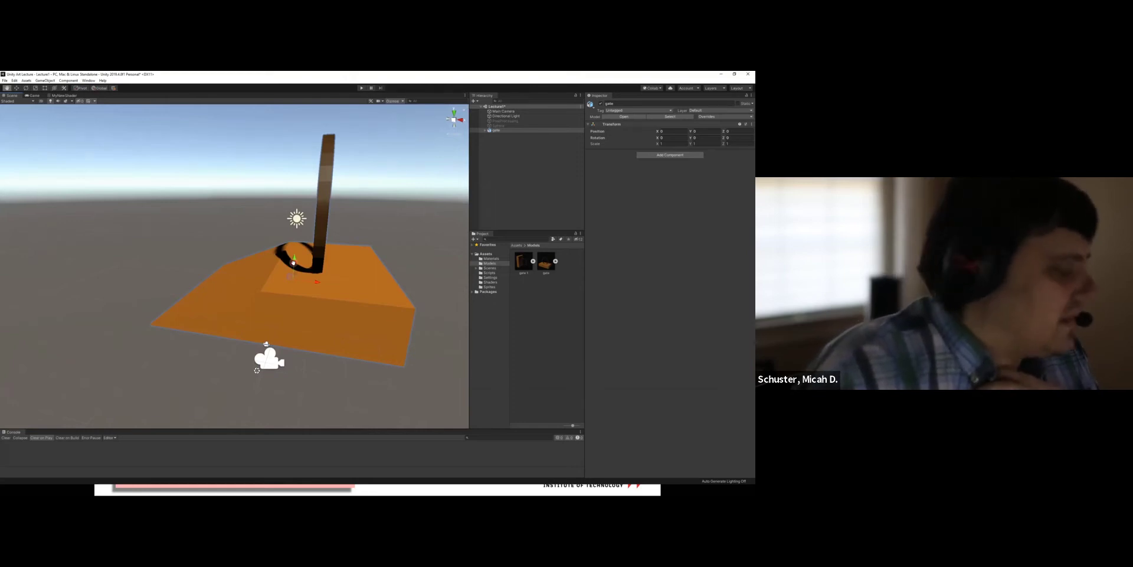
left_click_drag(245, 251, 355, 295, "alt")
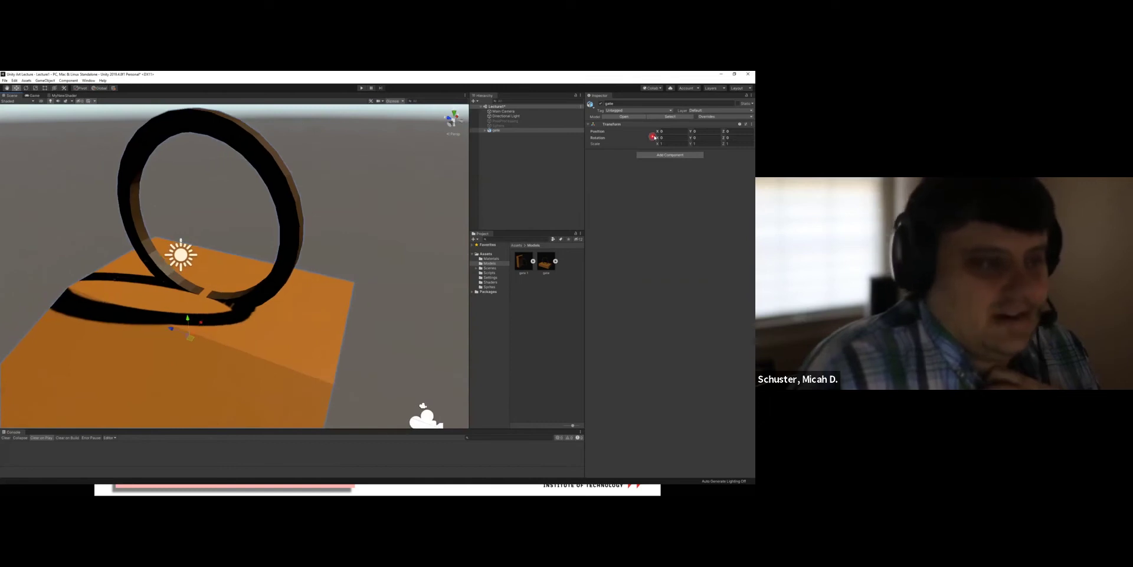
Set the gate object's X rotation to 0.
left_click(664, 137)
mouse_move(664, 137)
left_mouse_down()
mouse_move(726, 135)
mouse_move(668, 139)
left_mouse_up()
type("0")
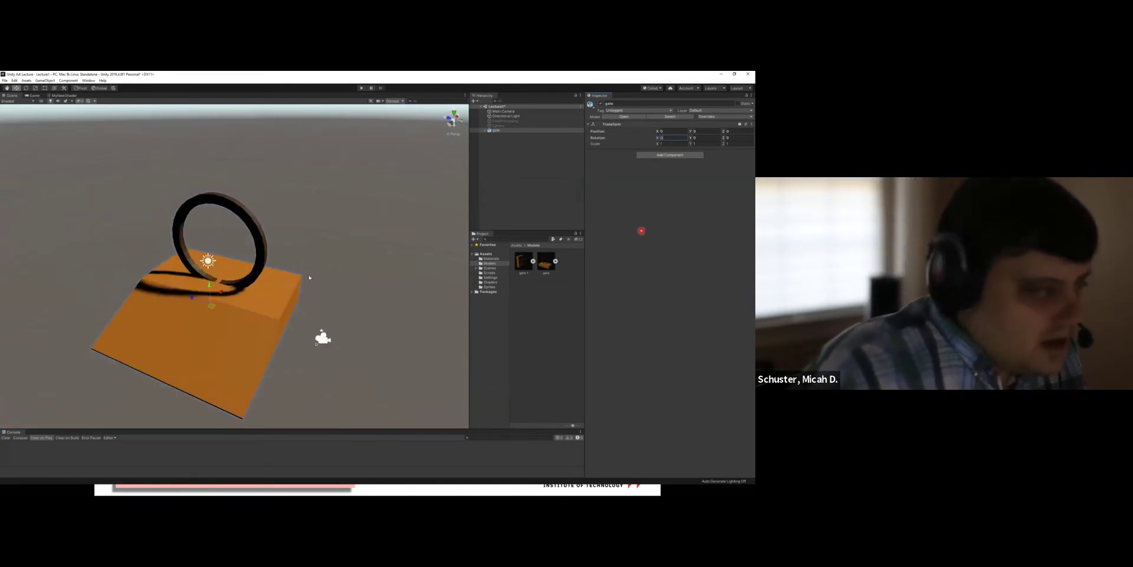
Inspect the gate object's children in the scene hierarchy, and deactivate its Light and Camera.
left_click(485, 131)
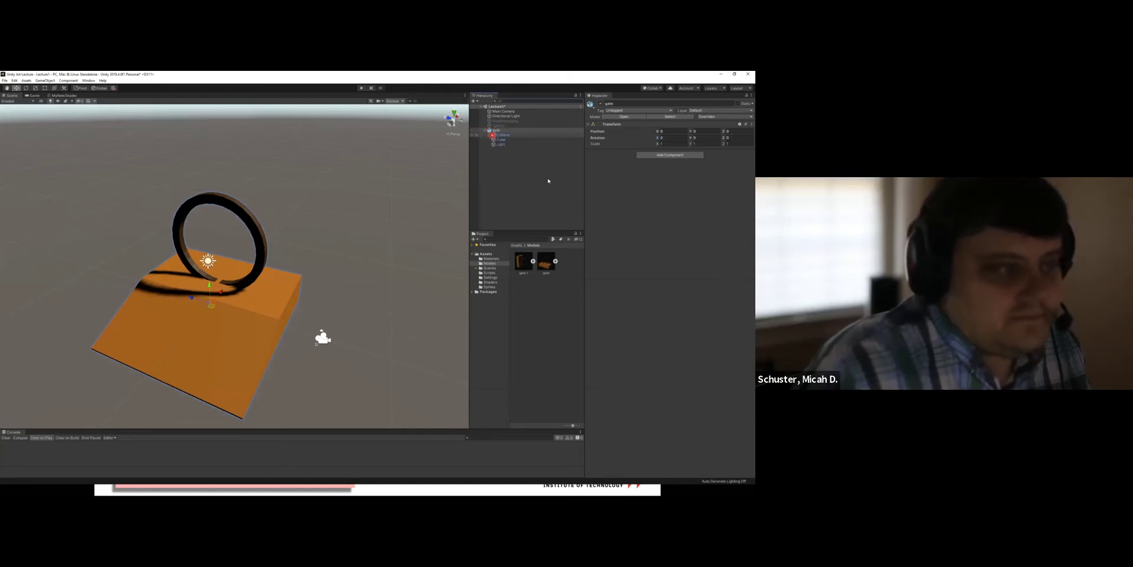
left_click(518, 134)
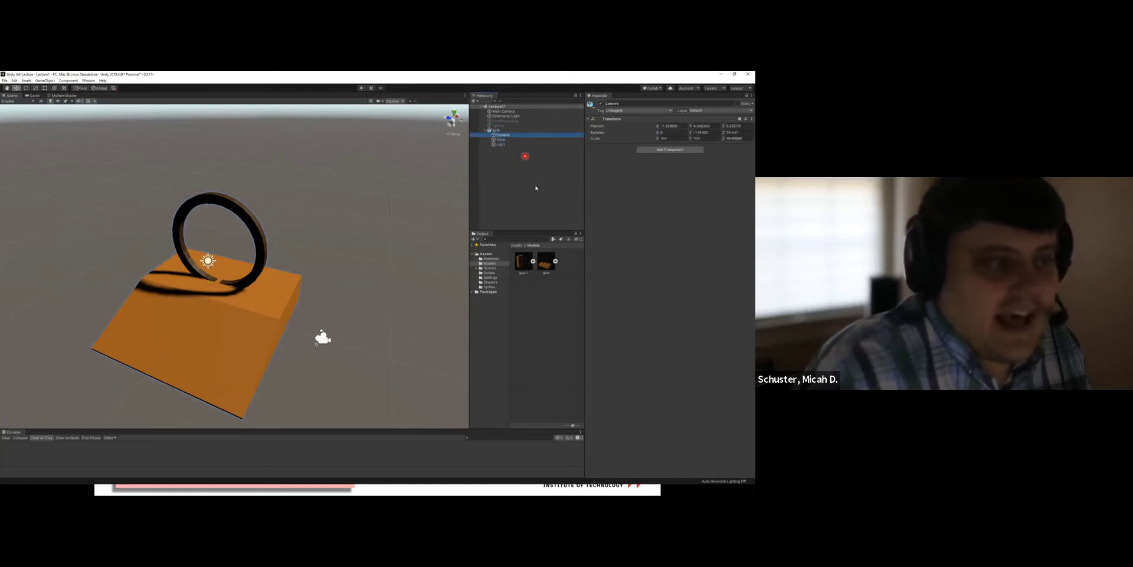
left_click(503, 139)
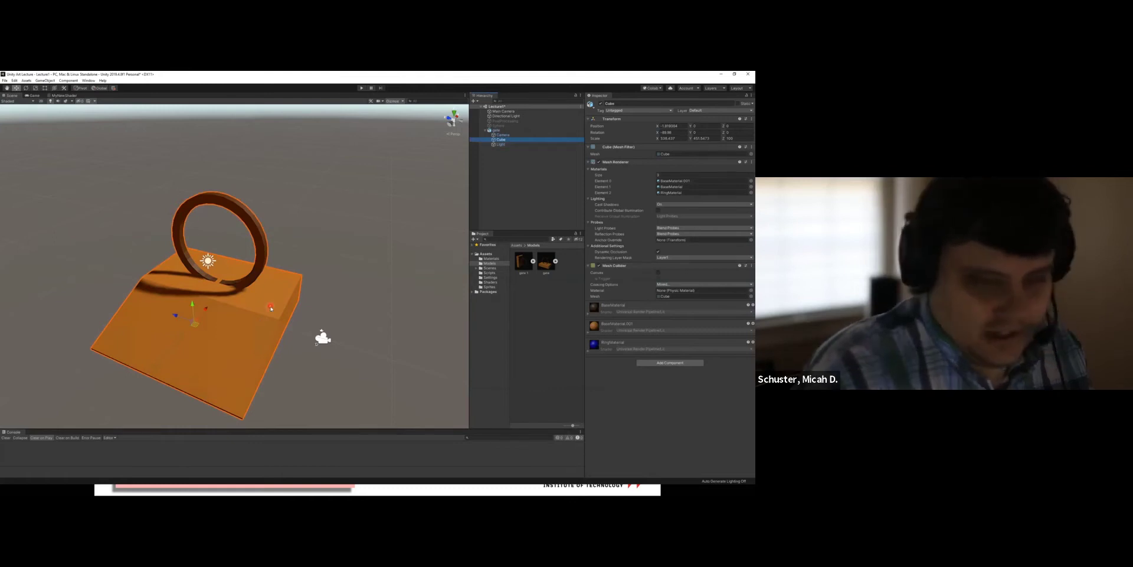
left_click(501, 144)
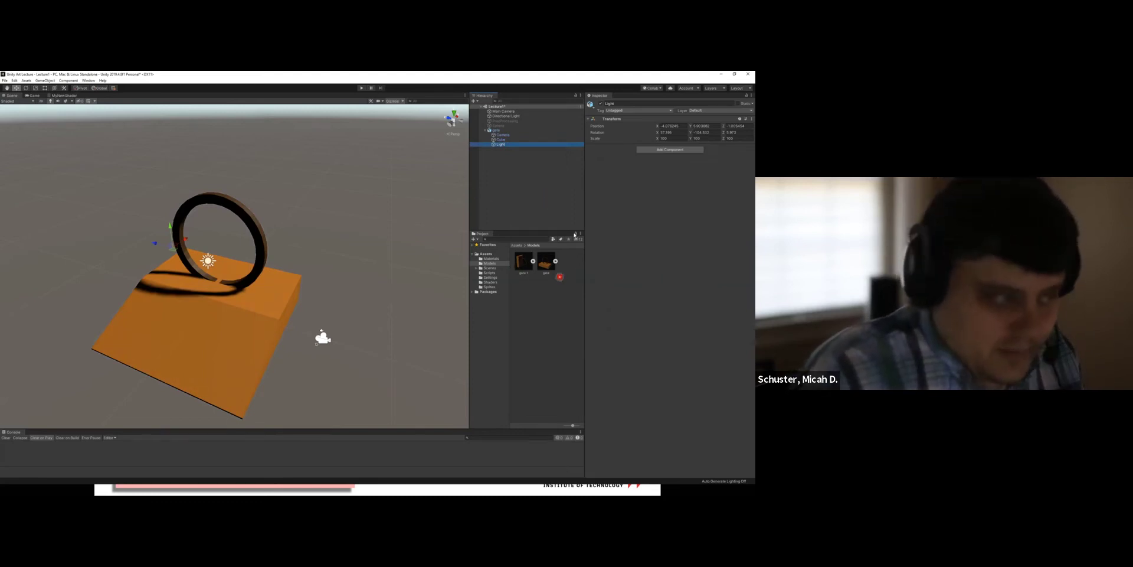
left_click(601, 103)
left_click(501, 135)
left_click(601, 104)
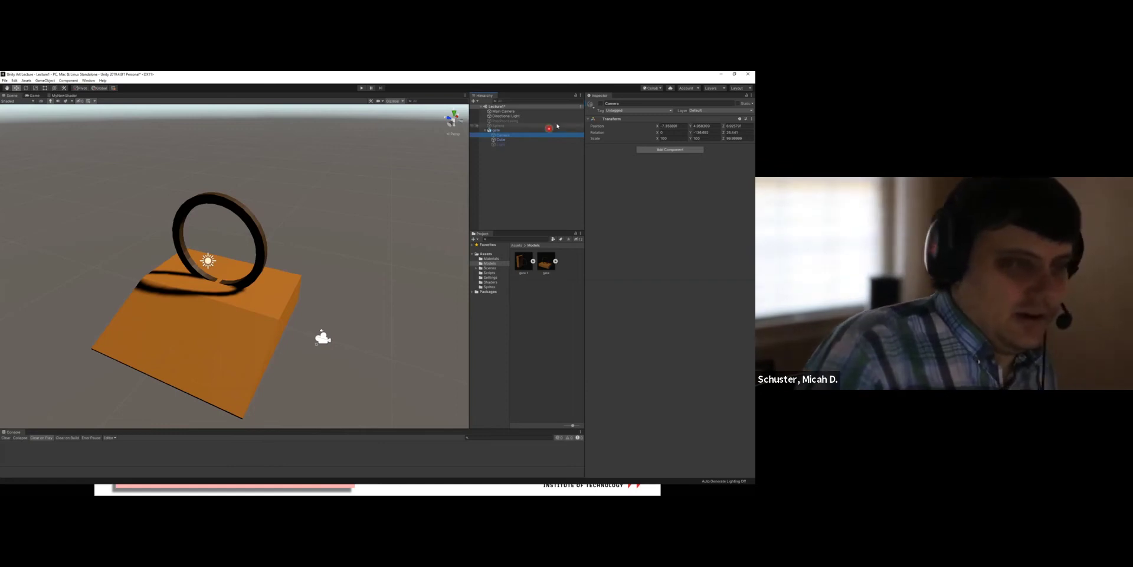
Try to delete the Camera child from the gate object in the scene hierarchy.
left_click(506, 144)
right_click(509, 136)
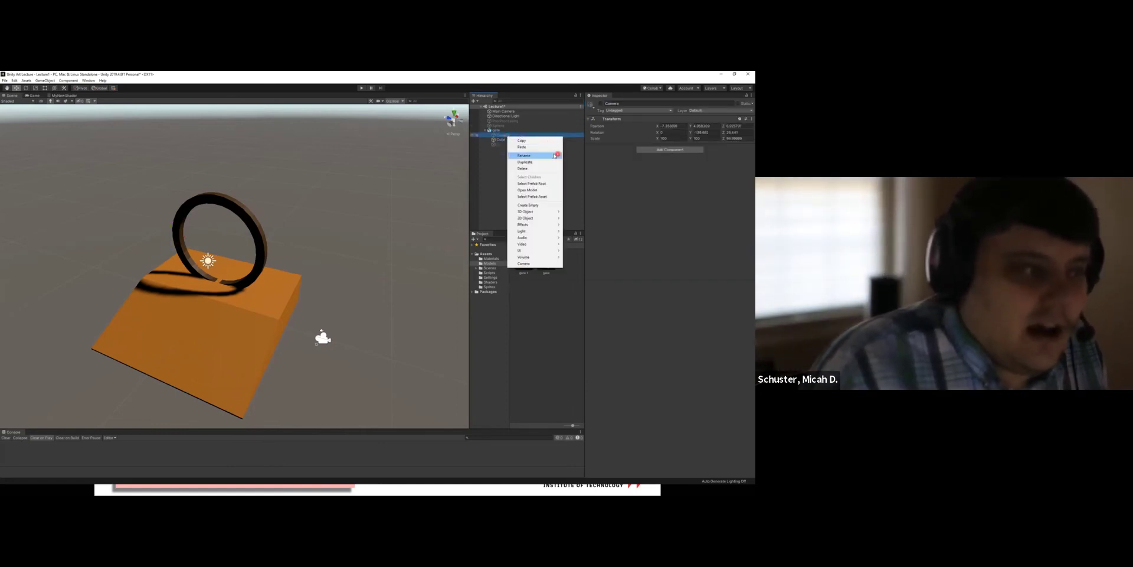
left_click(523, 169)
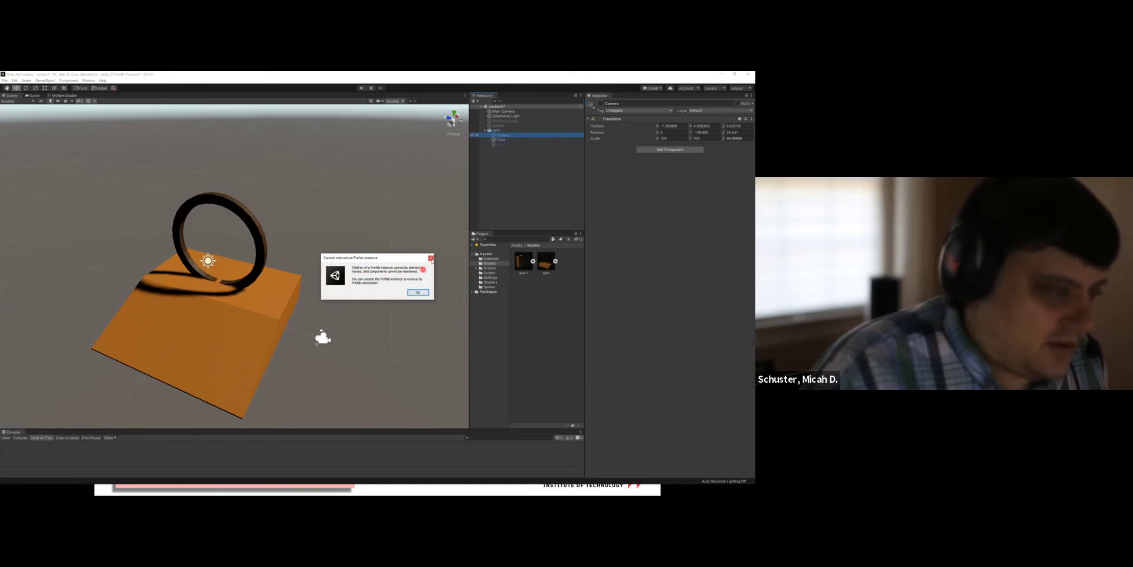
left_click(431, 258)
left_click(497, 133)
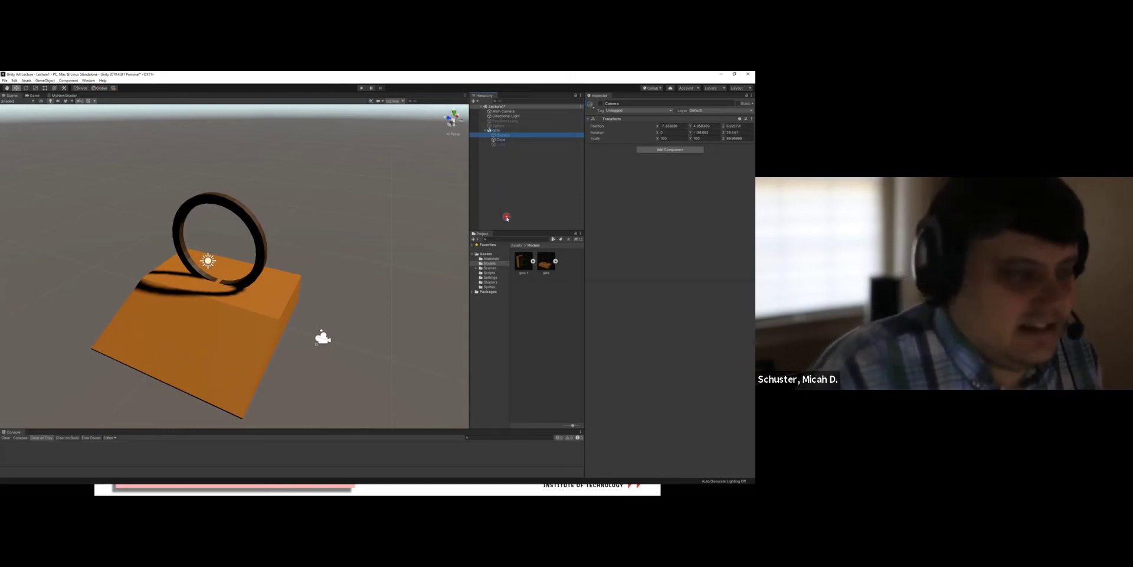
Inspect the materials and mesh contained in the gate 1 asset, and collapse the asset.
left_click(521, 269)
left_click(533, 261)
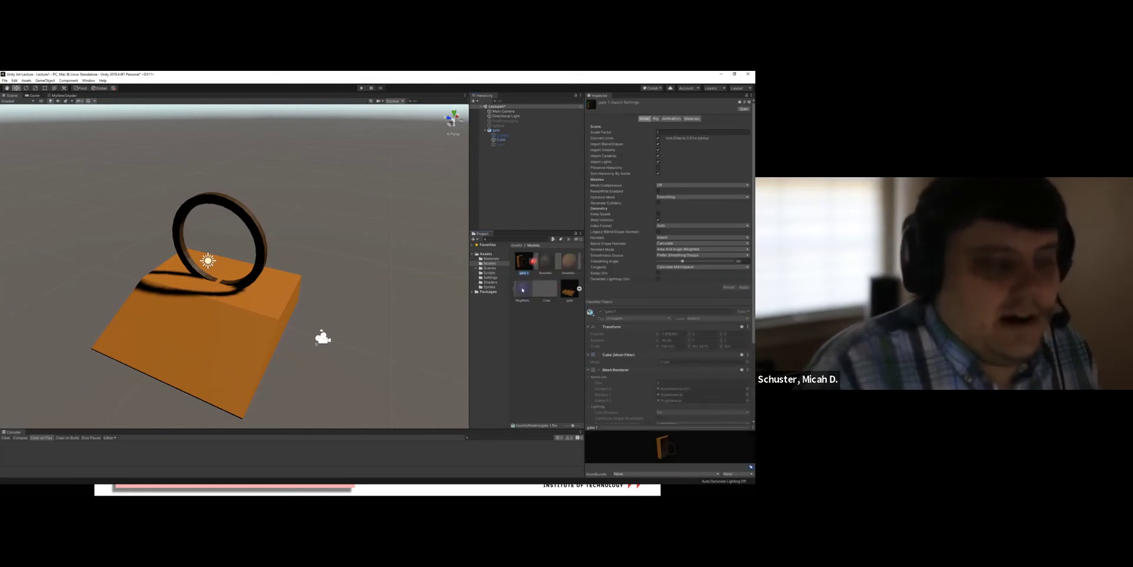
left_click(533, 261)
left_click(498, 130)
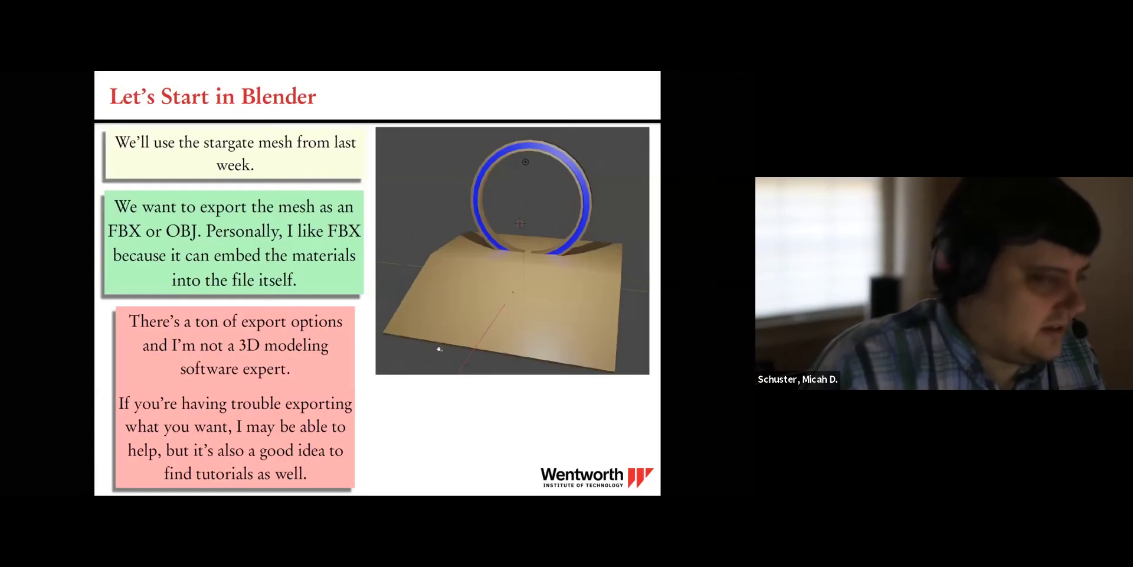
left_click(438, 349)
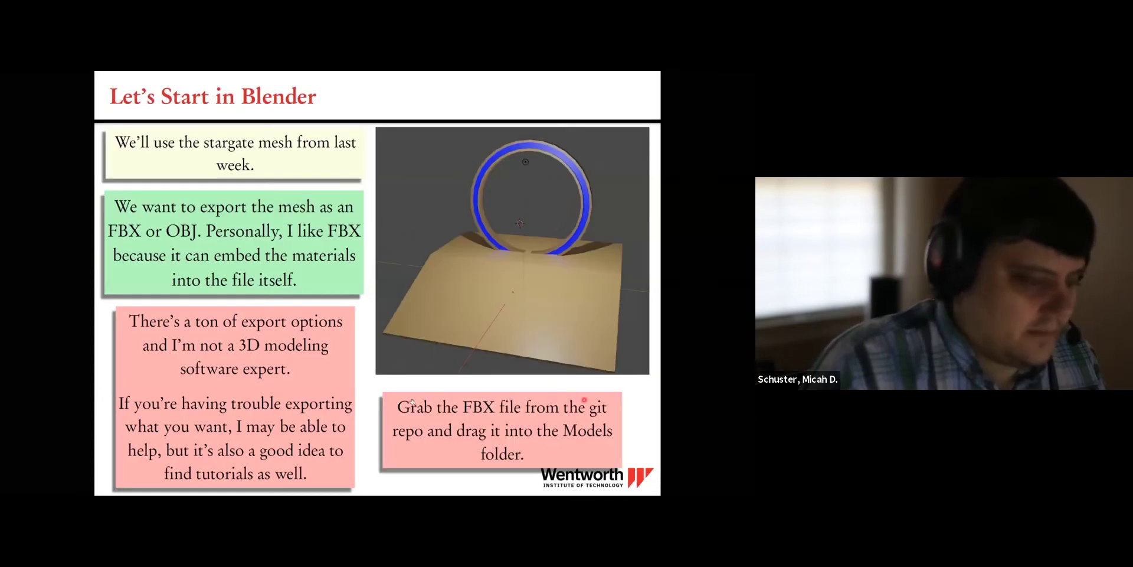
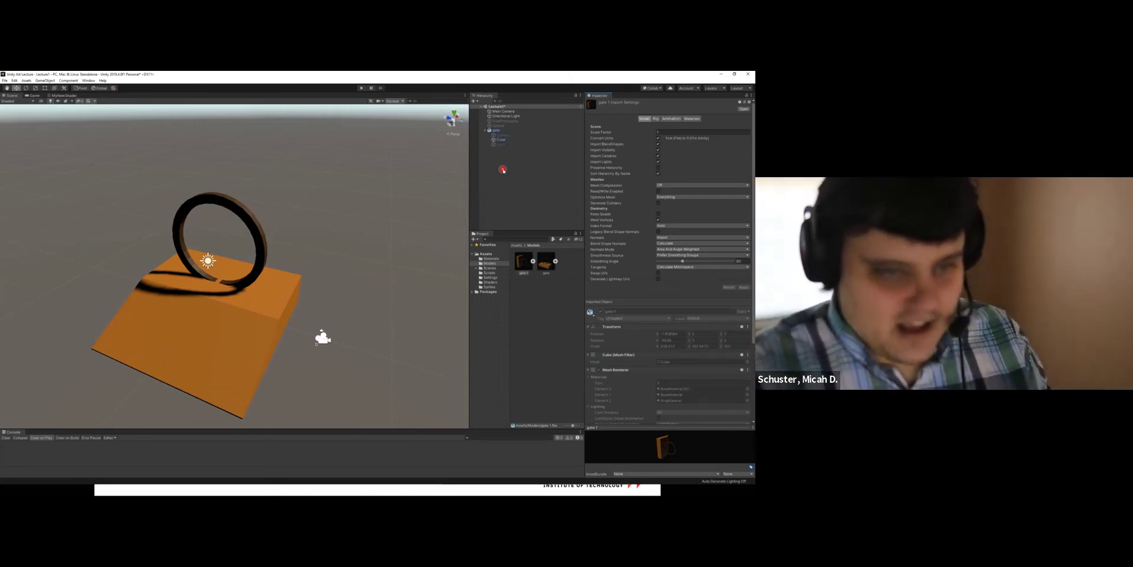
Increase the import scale factor of the gate 1 asset and apply the change.
left_click(494, 129)
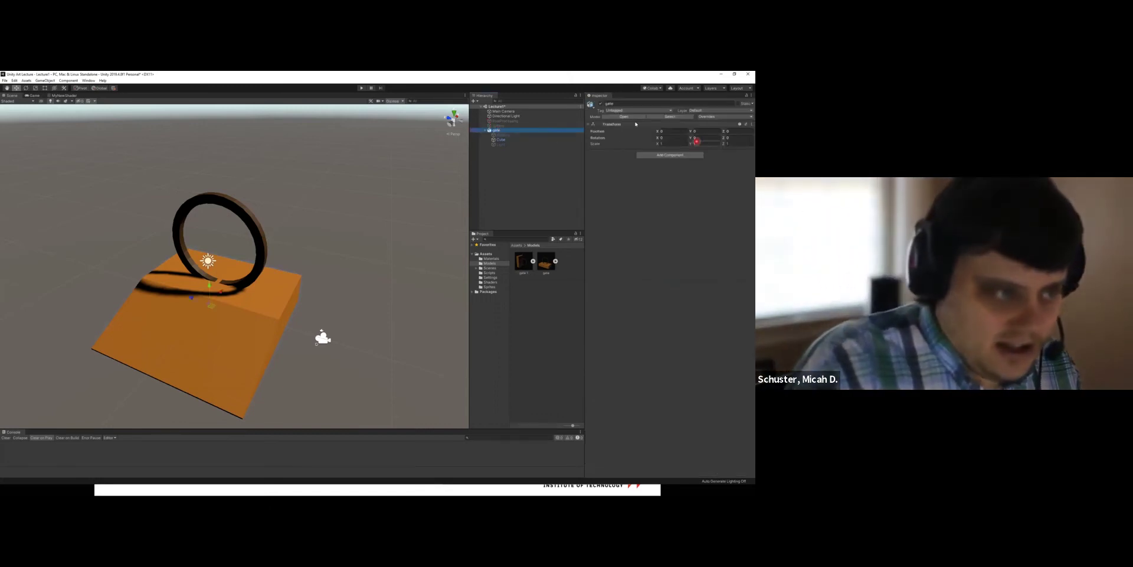
left_click(524, 261)
left_click(666, 128)
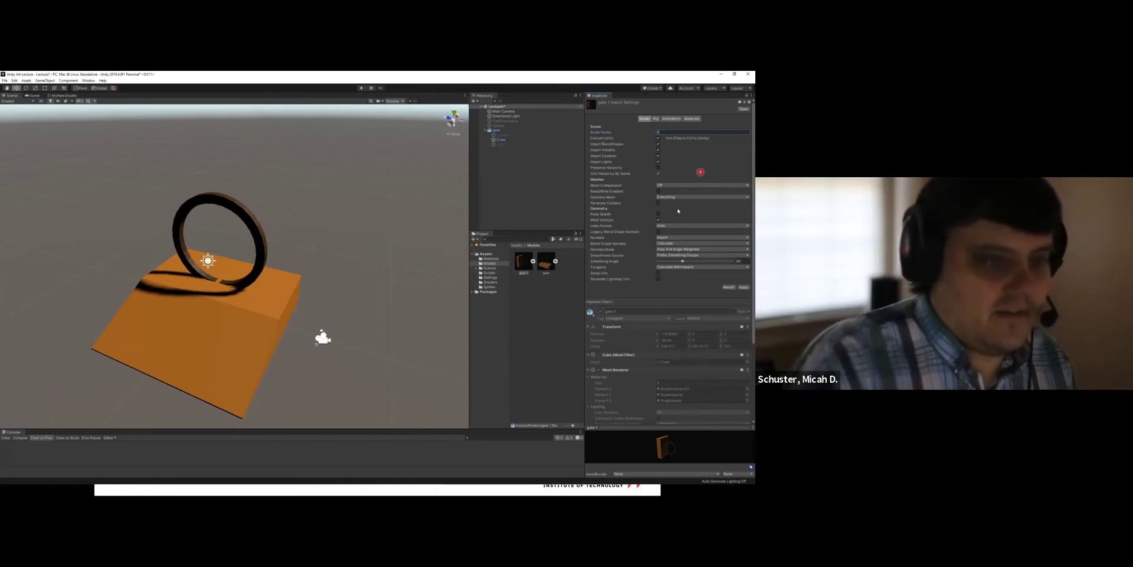
left_click(744, 287)
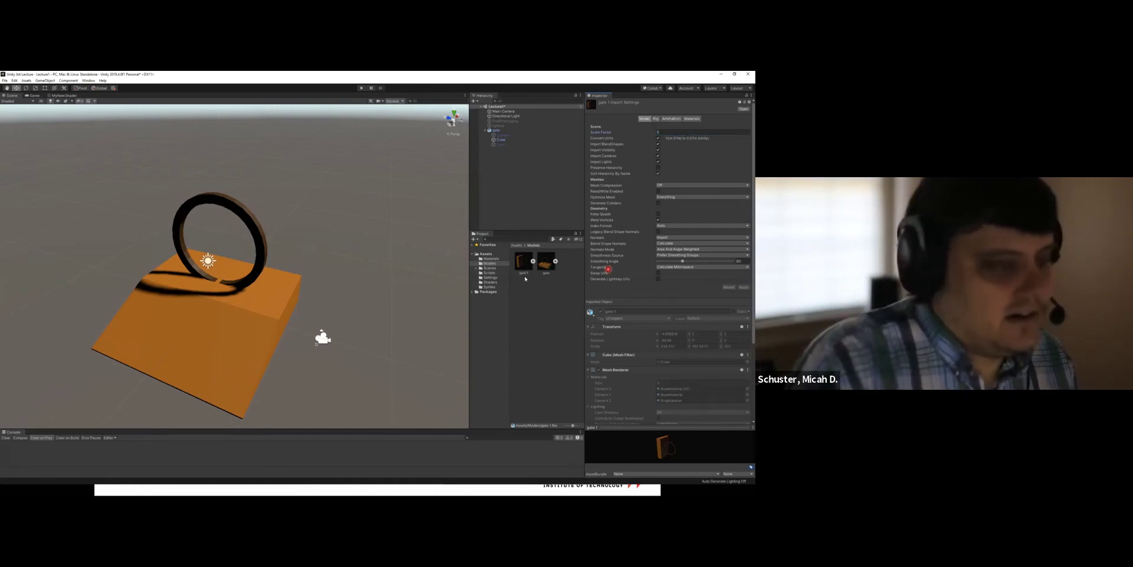
Replace the original gate object in the scene with the gate 1 model and frame it in the view.
right_click(499, 131)
left_click(534, 161)
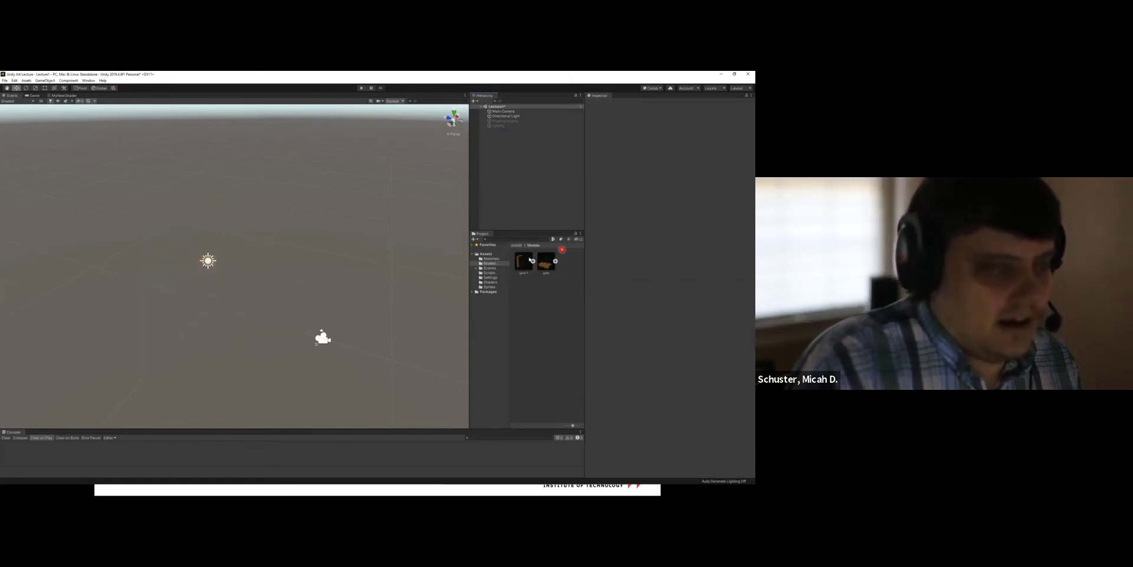
left_click(524, 260)
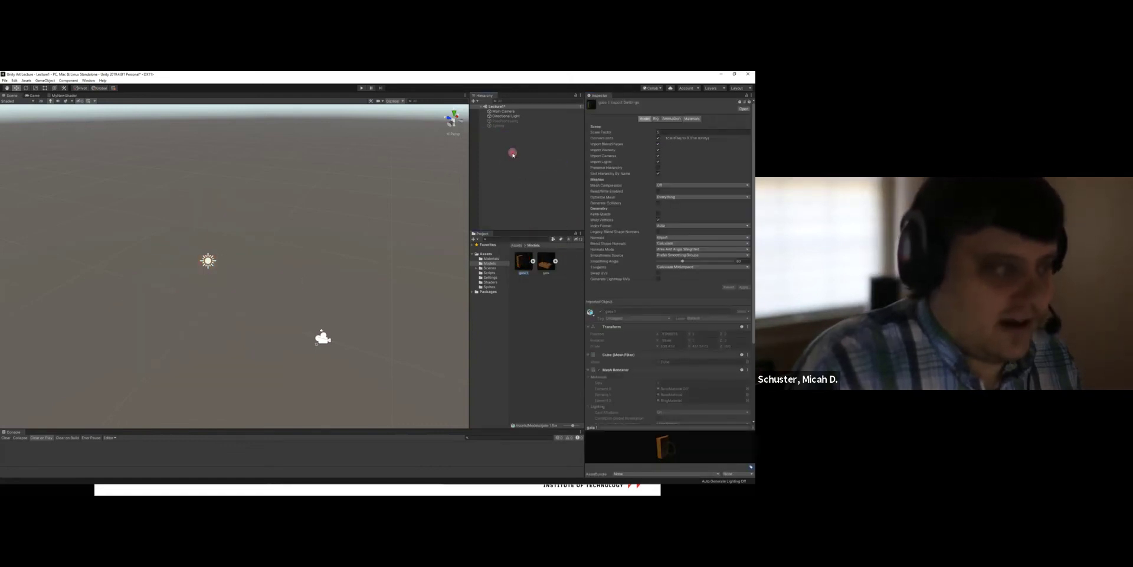
left_click_drag(513, 154, 513, 154)
left_click_drag(354, 283, 393, 355, "alt")
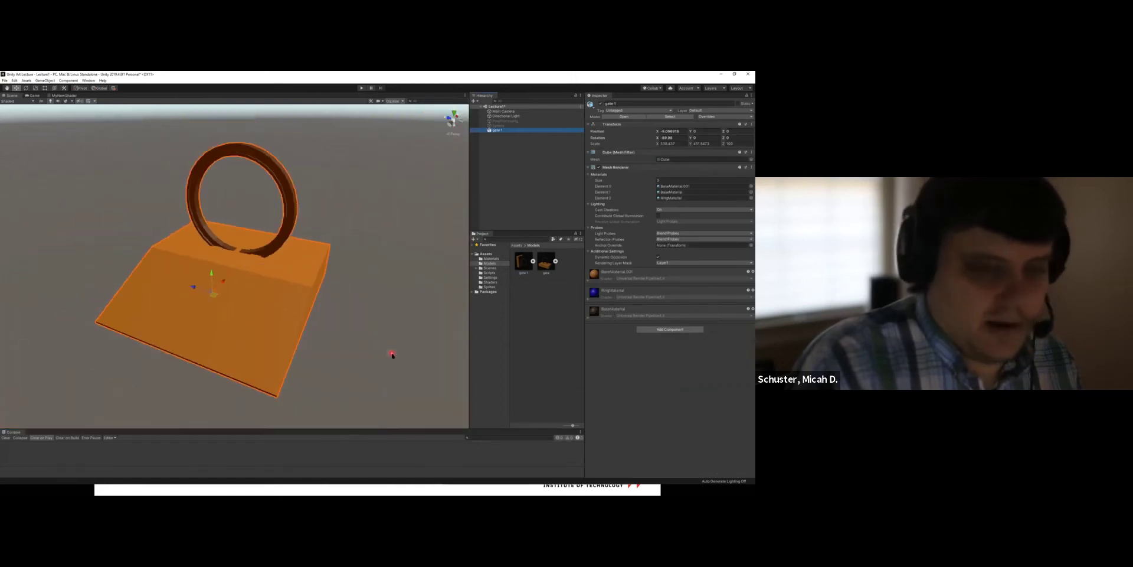
left_click(507, 169)
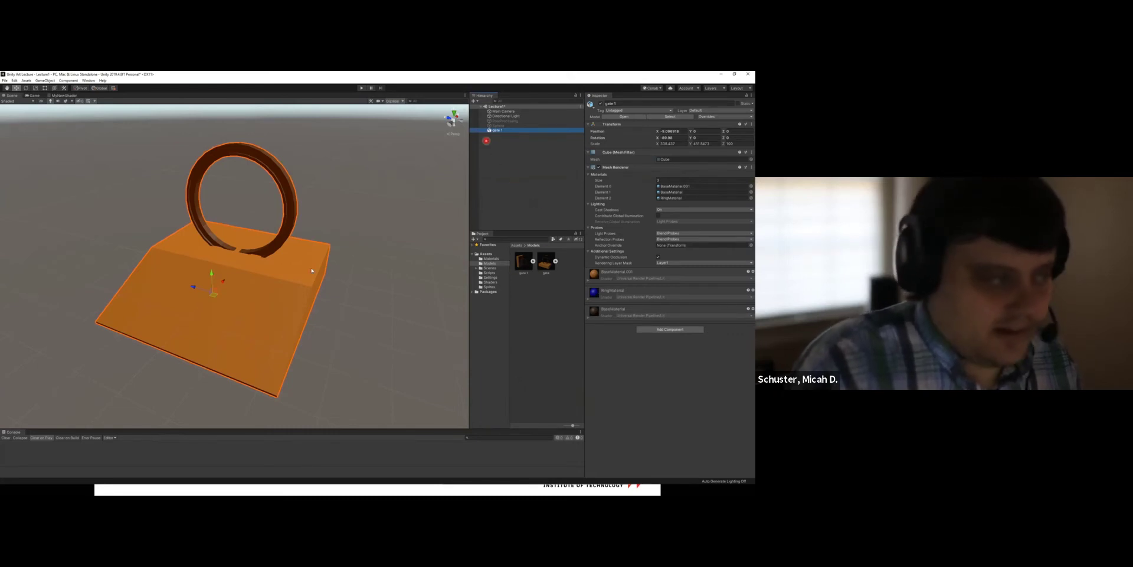
scroll(312, 271, "up", 1)
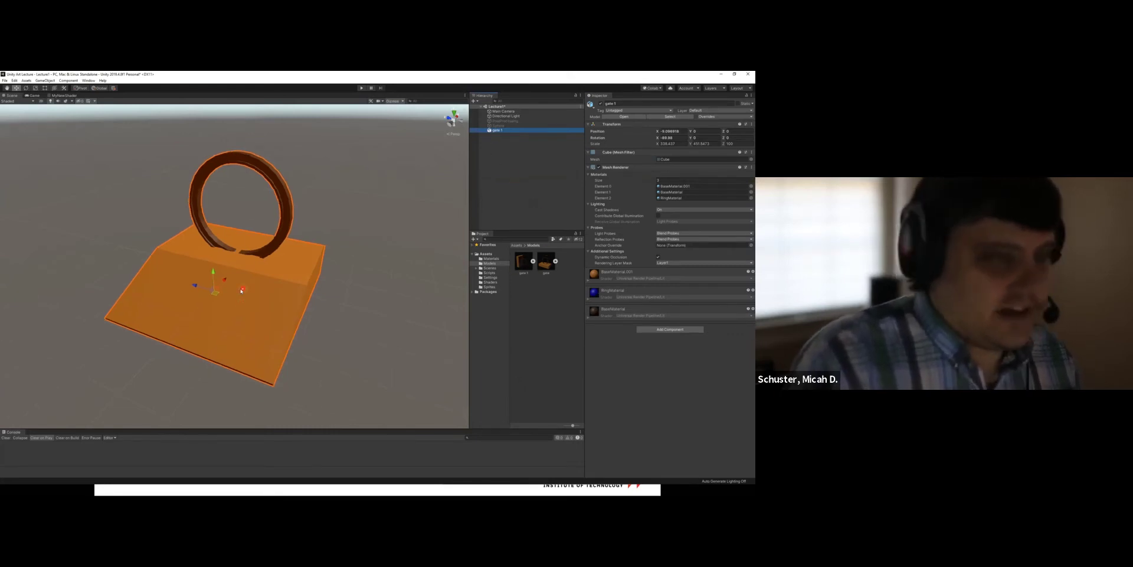
Set the gate 1 asset's import scale factor back to 1, apply it, and frame the model in the scene.
left_click(520, 266)
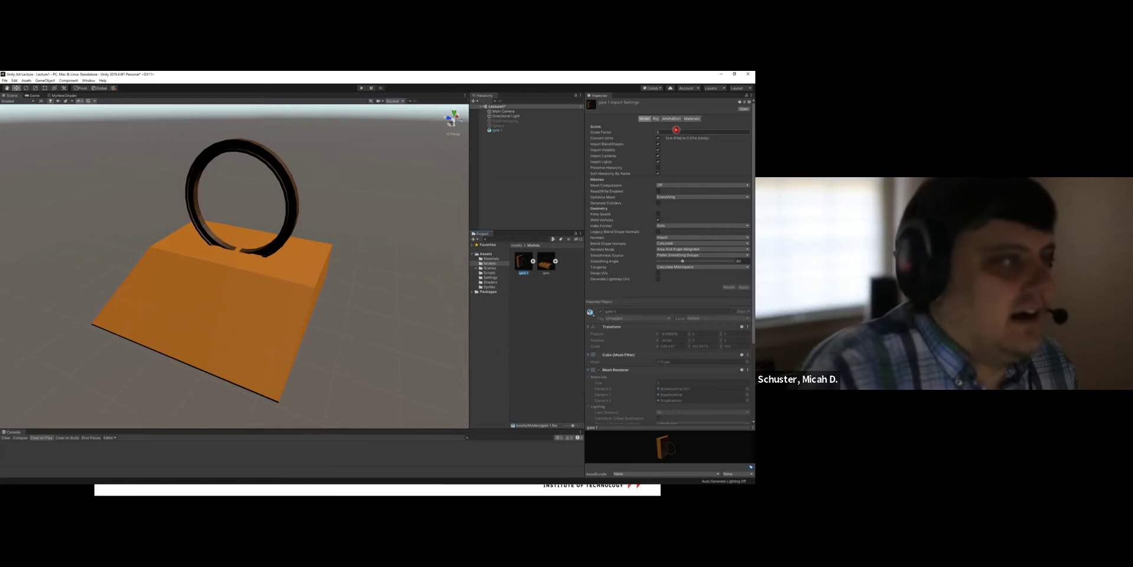
left_click(676, 130)
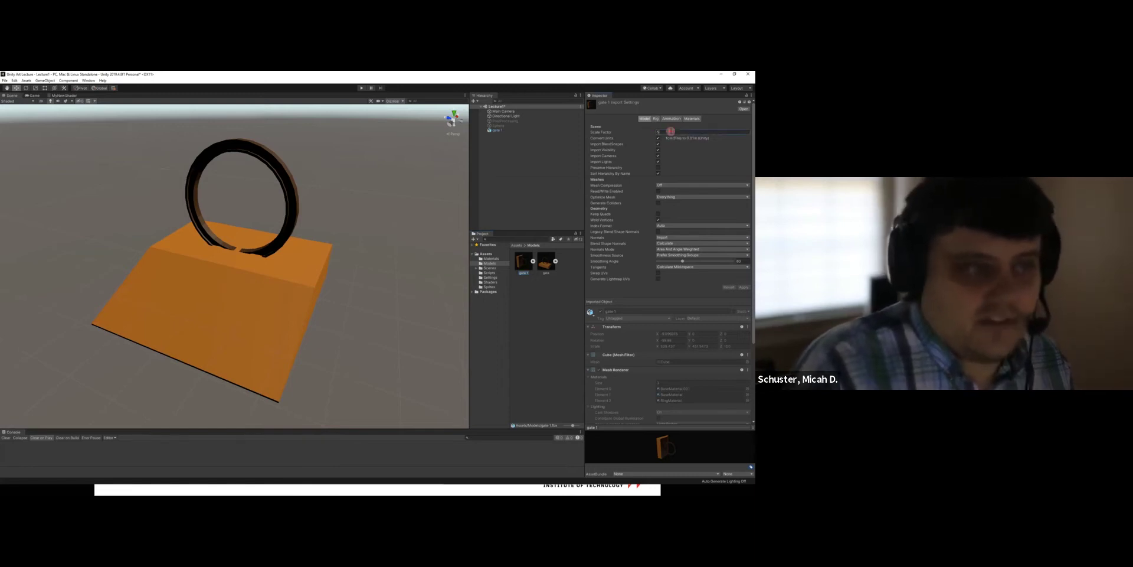
left_click(746, 287)
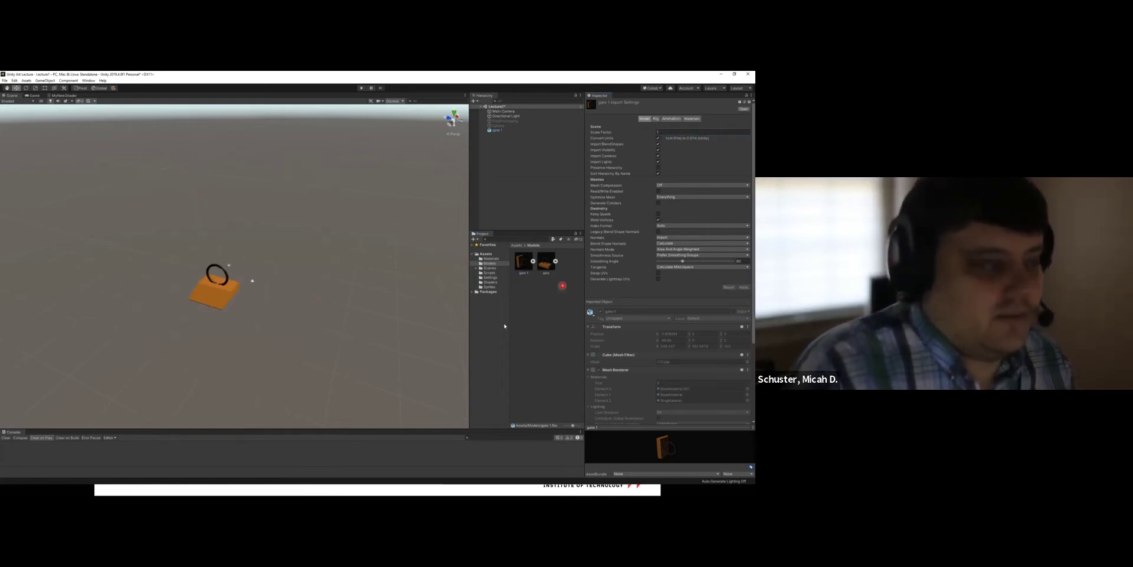
mouse_move(255, 286)
left_mouse_down("alt")
mouse_move(212, 291)
mouse_move(267, 283)
left_mouse_up("alt")
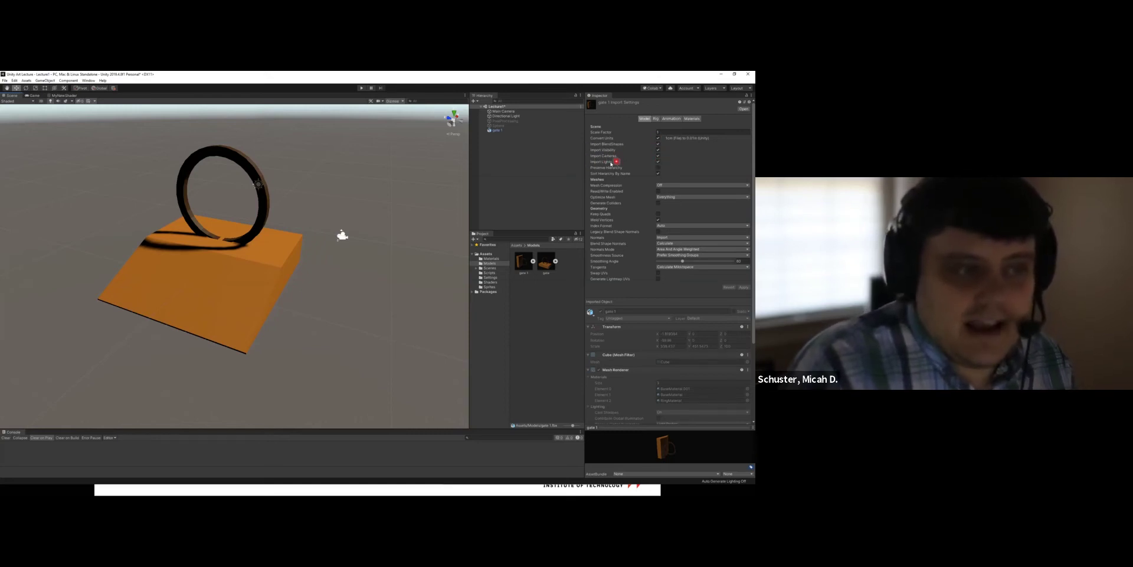
Disable camera and light import for the gate 1 asset, apply the settings, and check the gate 1 object in the scene.
left_click(658, 161)
left_click(744, 287)
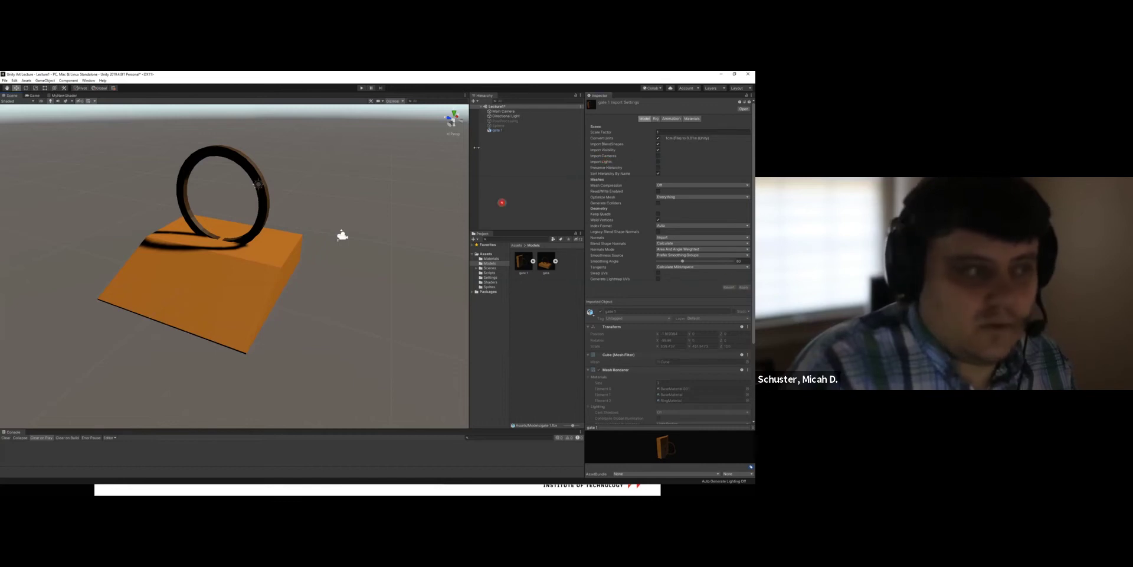
left_click(494, 130)
left_click(509, 153)
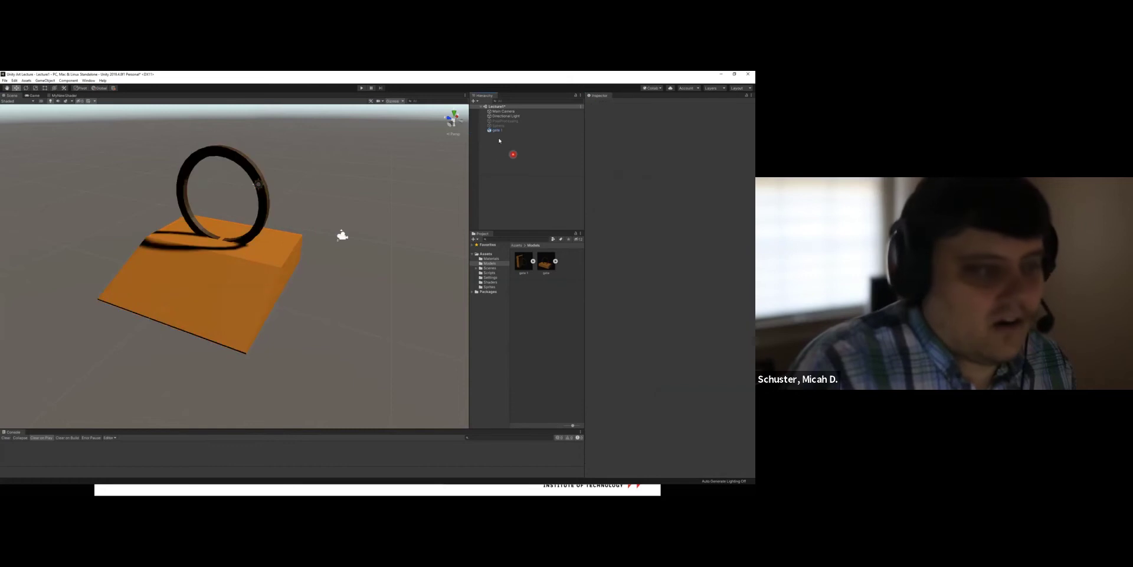
left_click(485, 131)
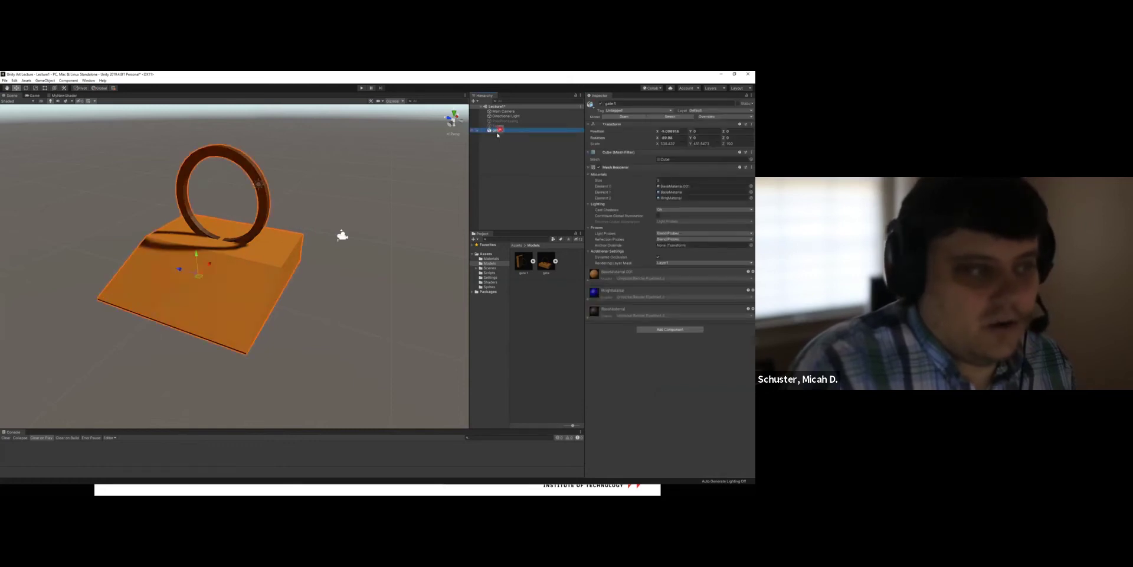
left_click(501, 134)
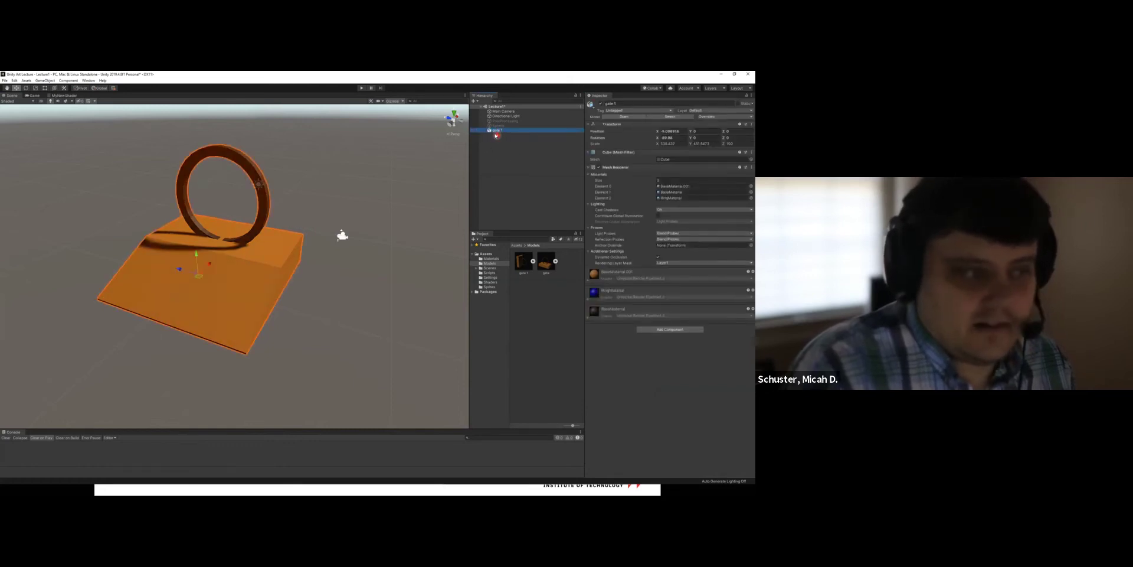
Review the gate 1 asset's model import settings, including the available mesh compression options.
left_click(523, 263)
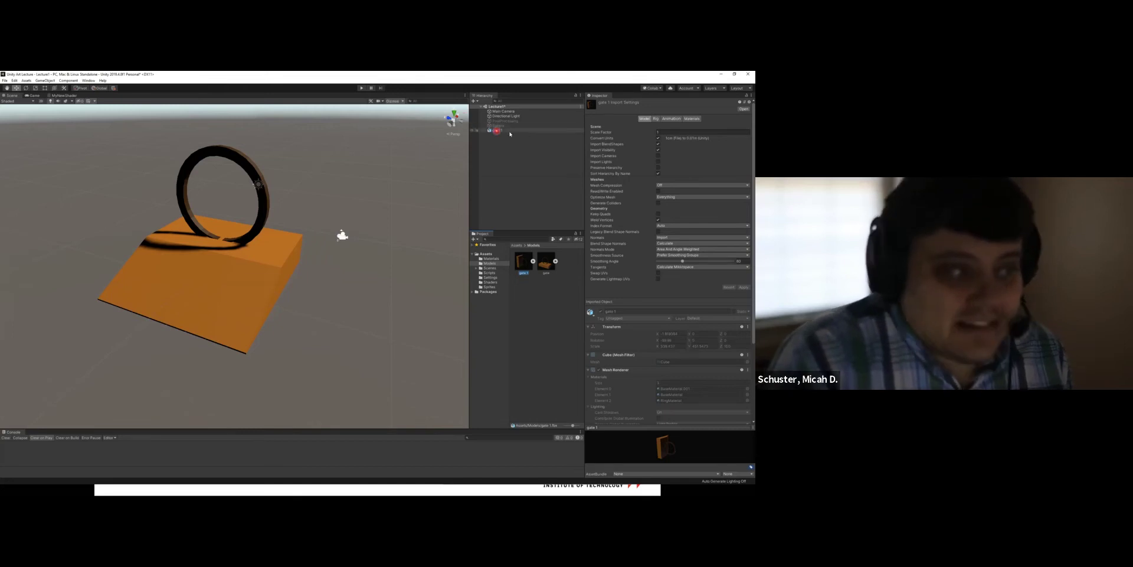
left_click(524, 138)
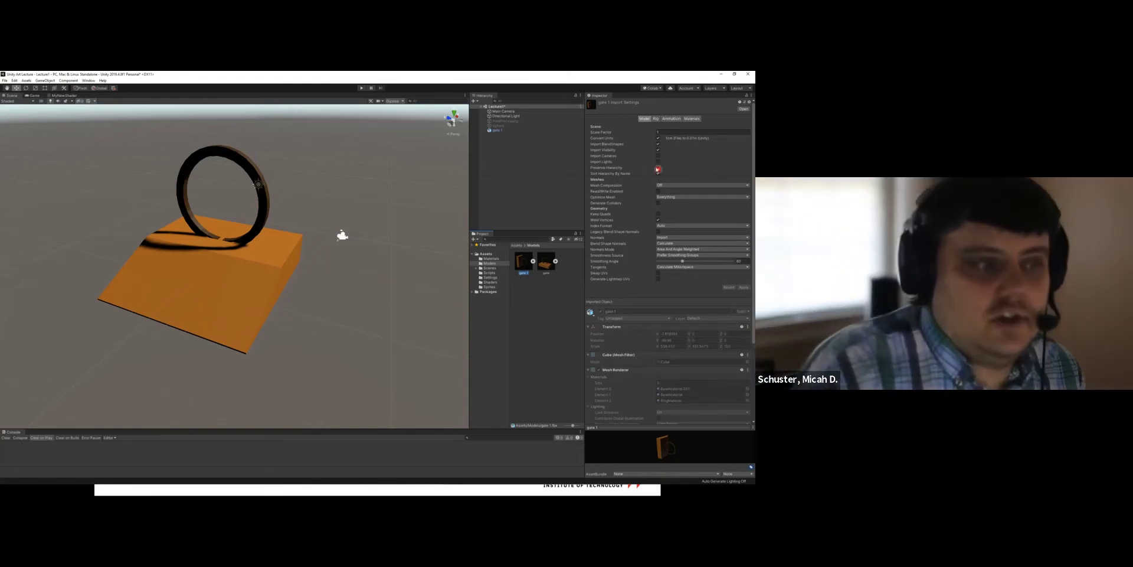
scroll(708, 175, "down", 3)
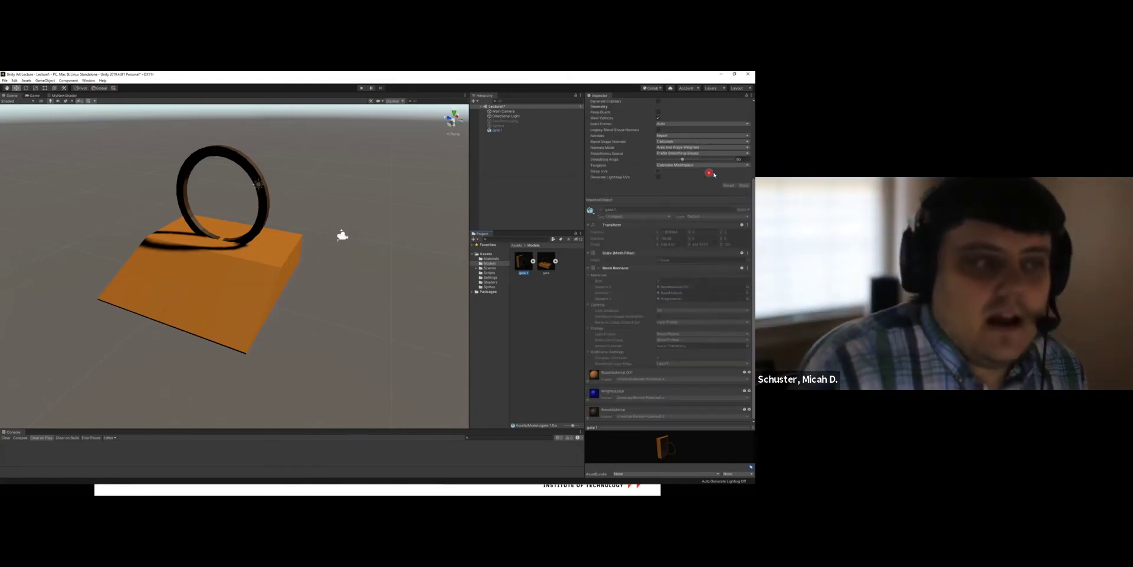
scroll(713, 175, "up", 2)
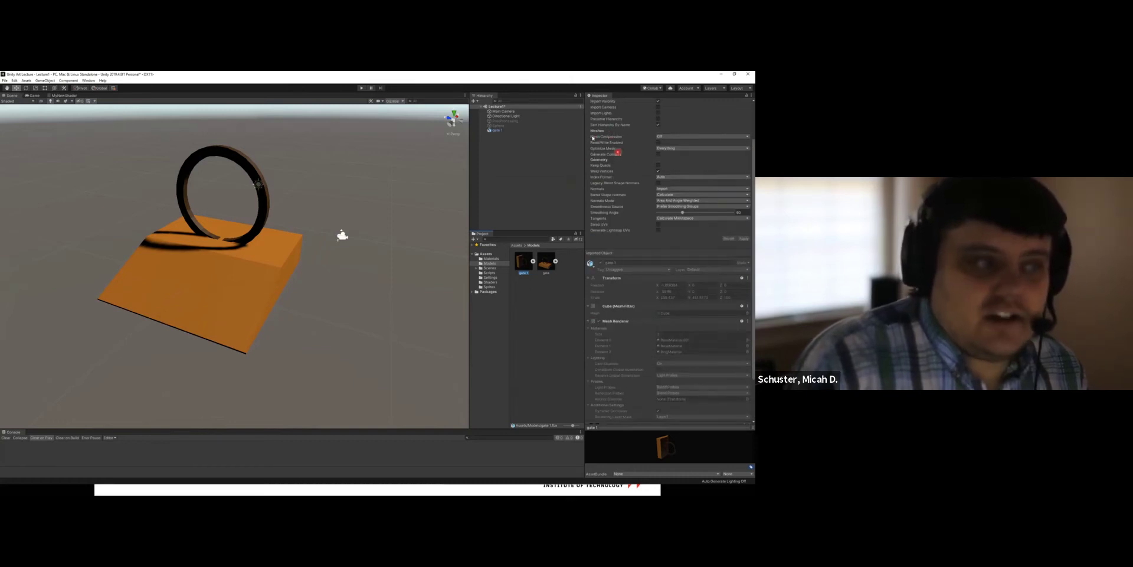
left_click(689, 137)
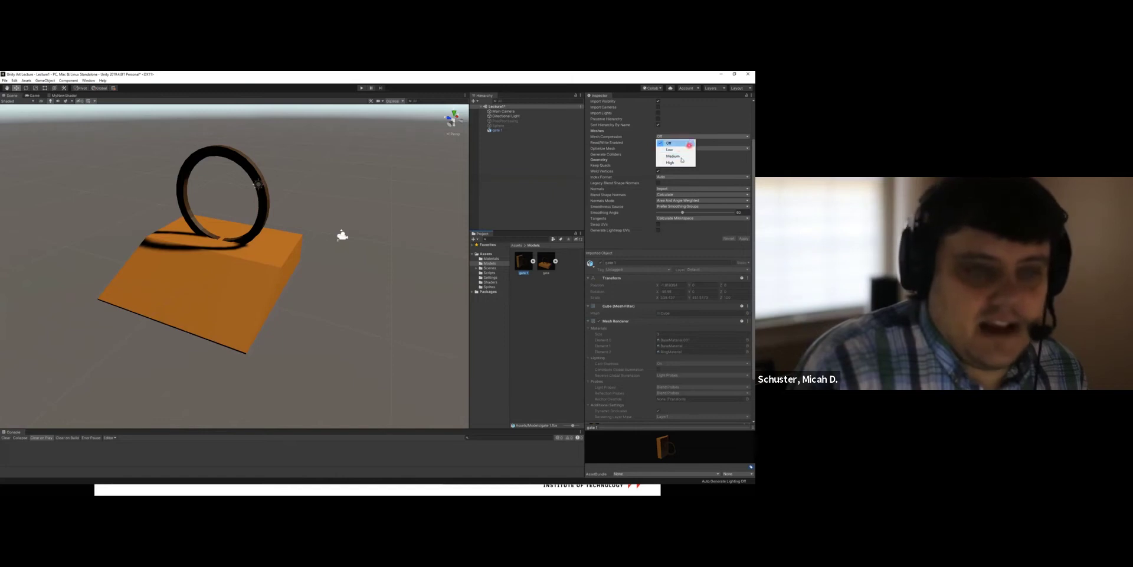
left_click(713, 136)
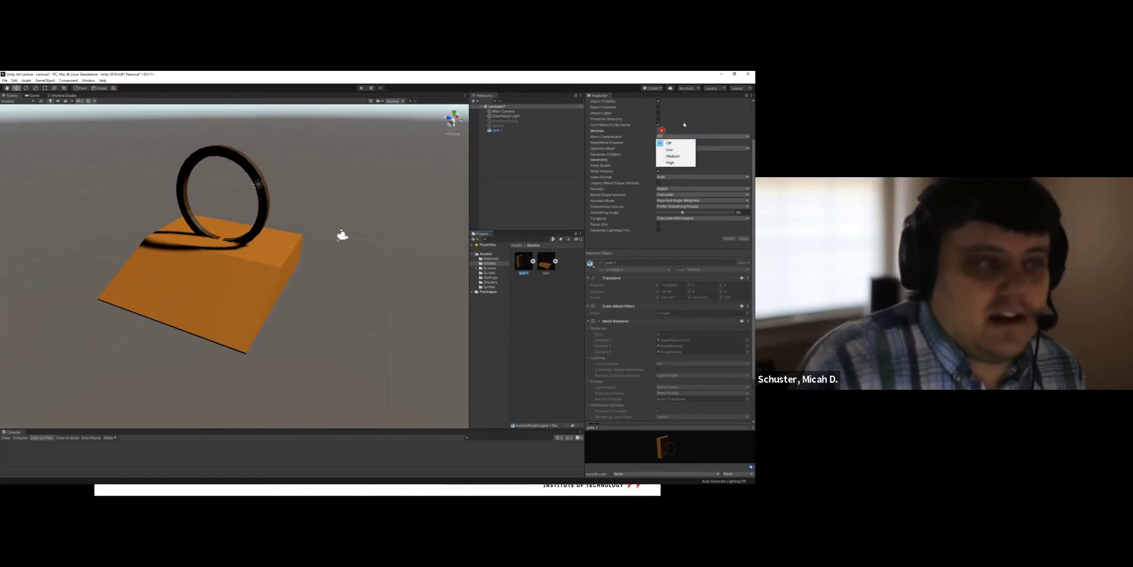
left_click(637, 137)
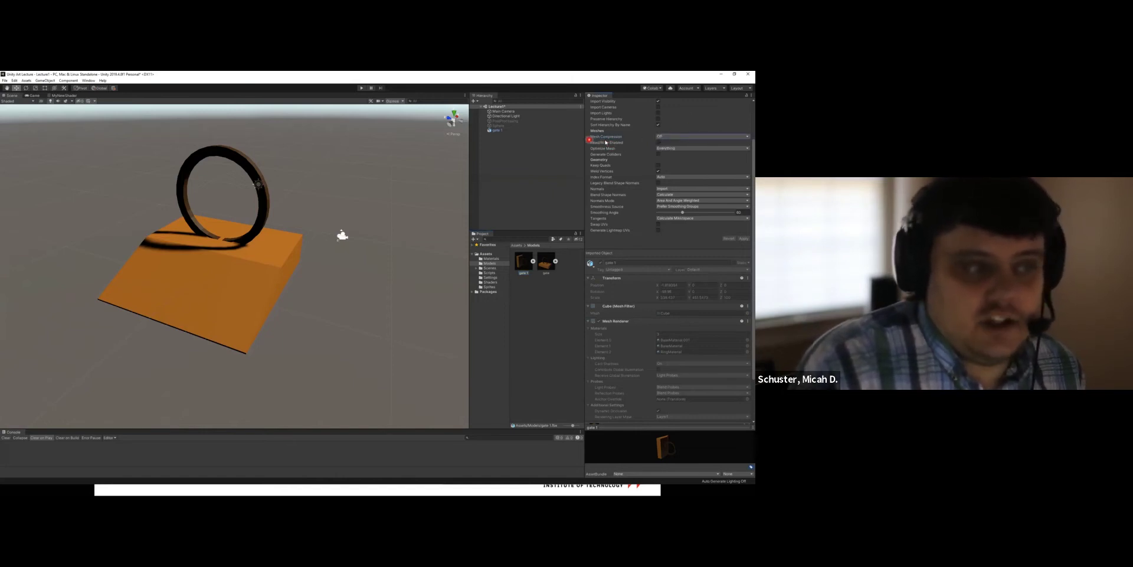
Review the Read/Write Enabled setting for the gate 1 asset, turn on Generate Colliders, and apply the change.
left_click(625, 143)
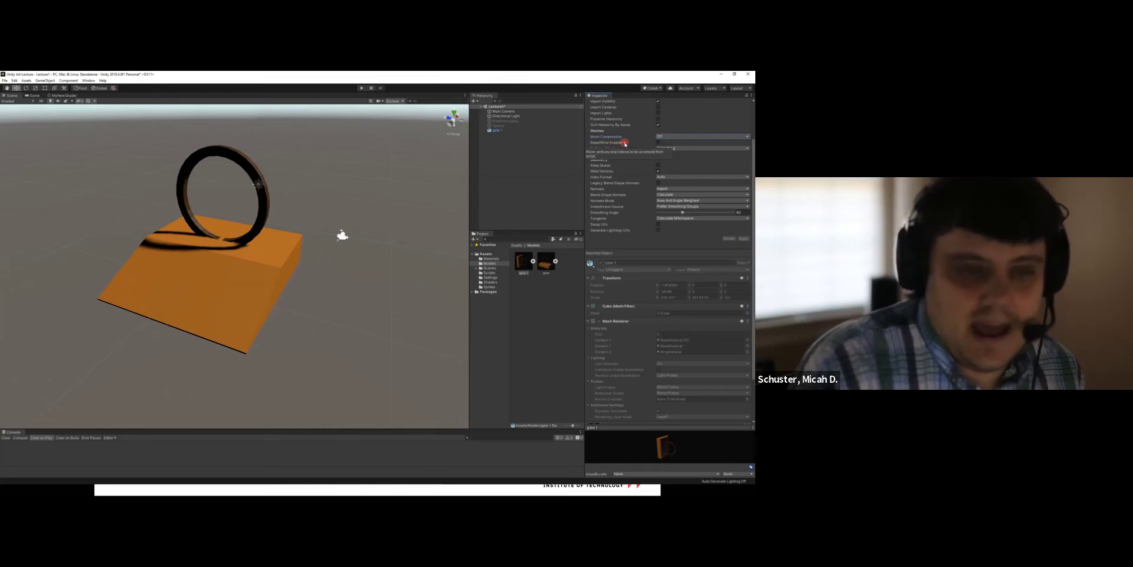
left_click(658, 142)
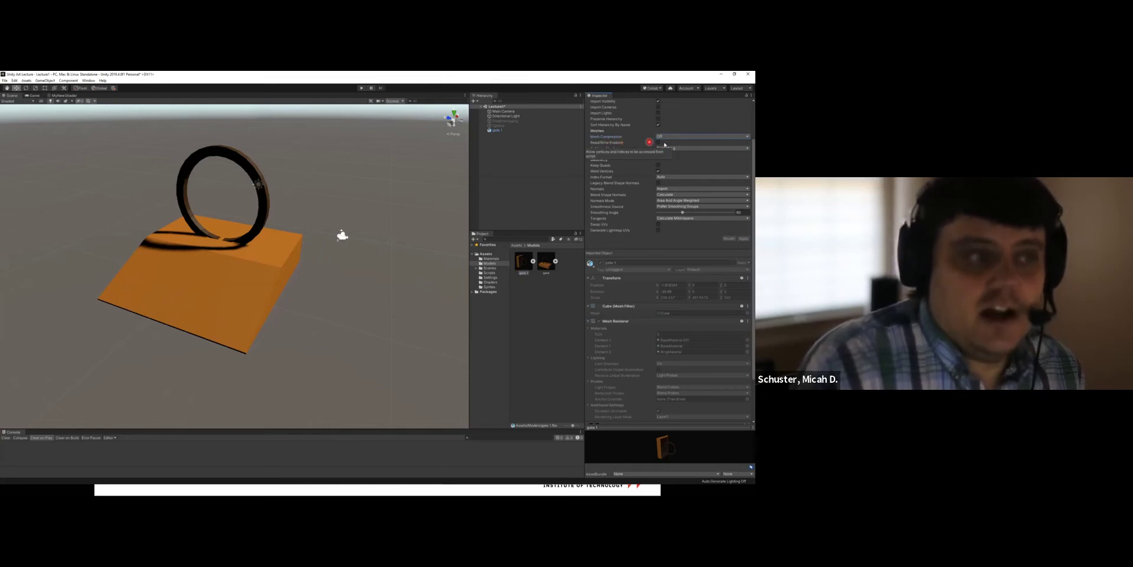
left_click(713, 171)
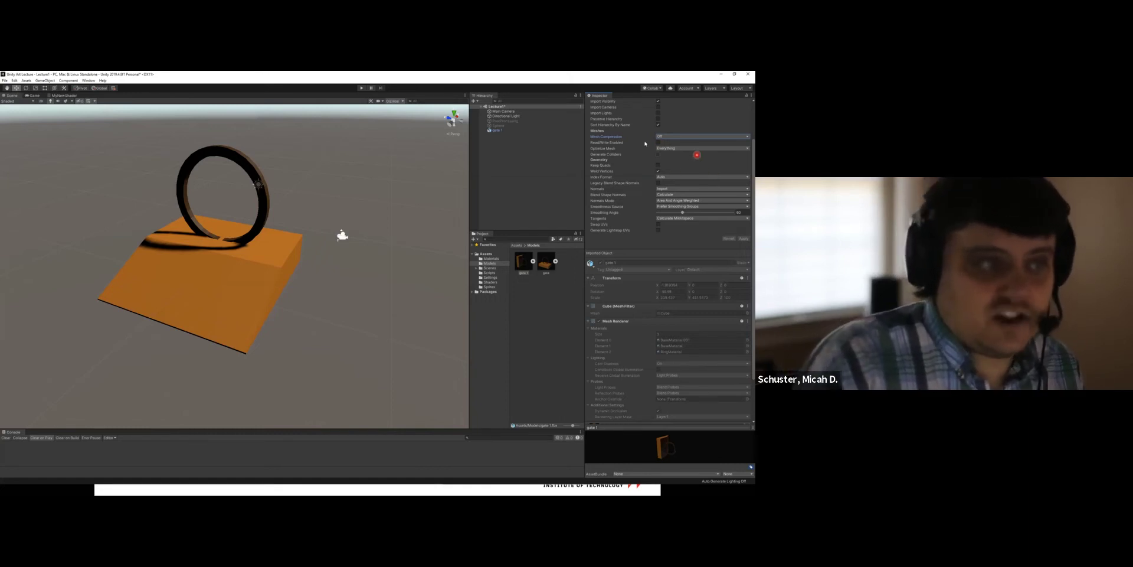
left_click(607, 144)
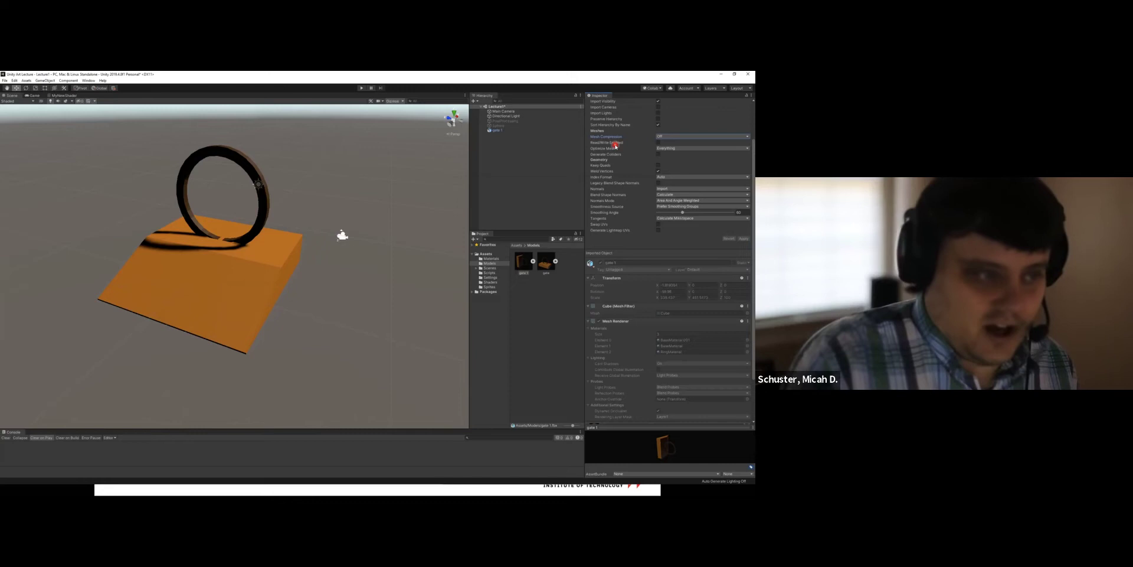
left_click(658, 154)
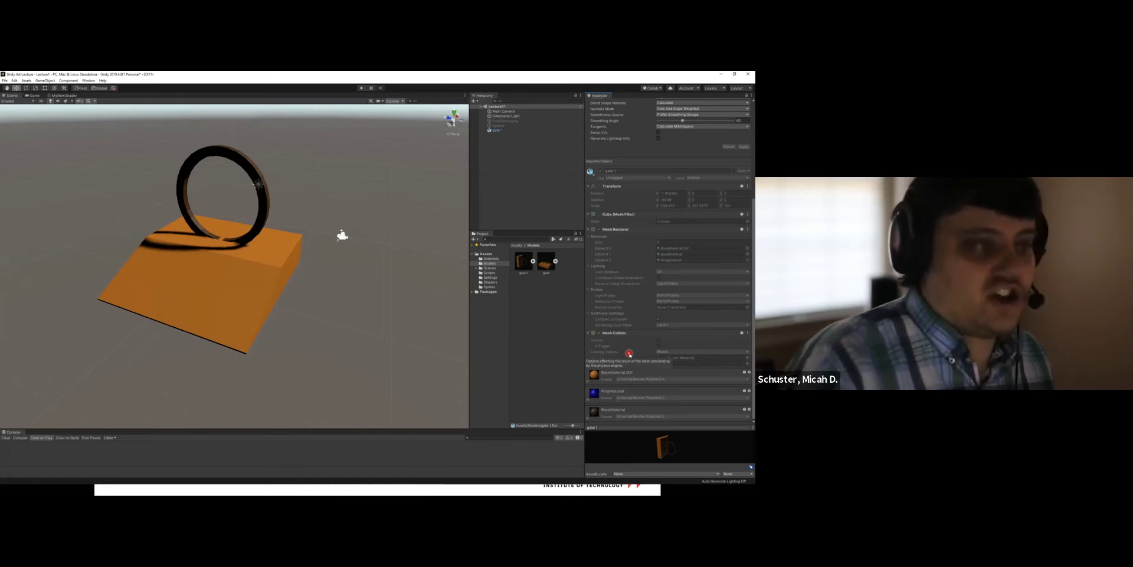
Select the gate 1 object in the scene and examine its Mesh Collider component and overall shape.
left_click(496, 130)
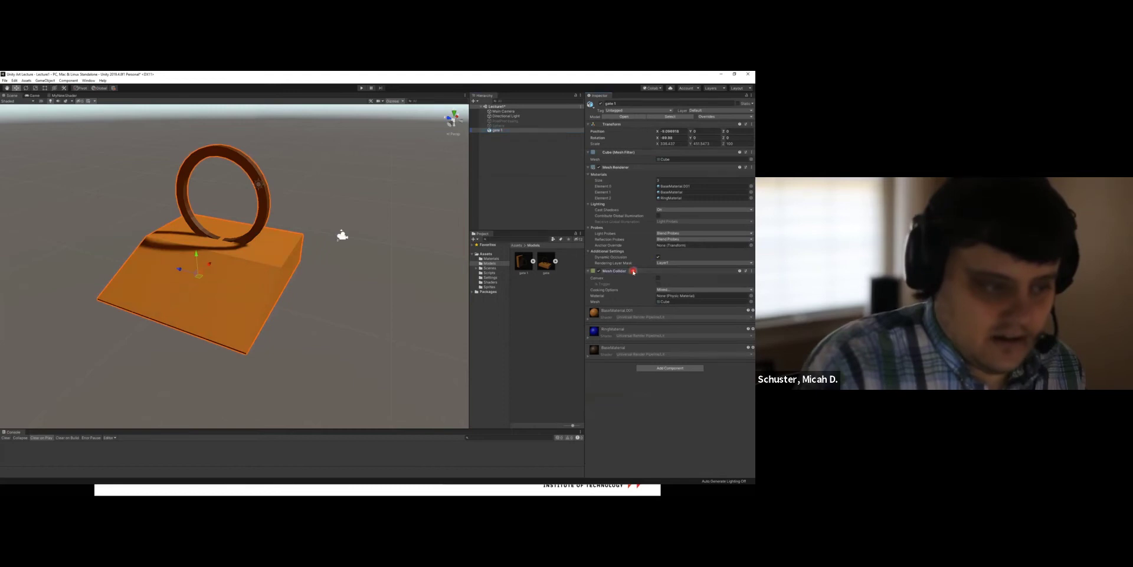
left_click(638, 272)
left_click(620, 270)
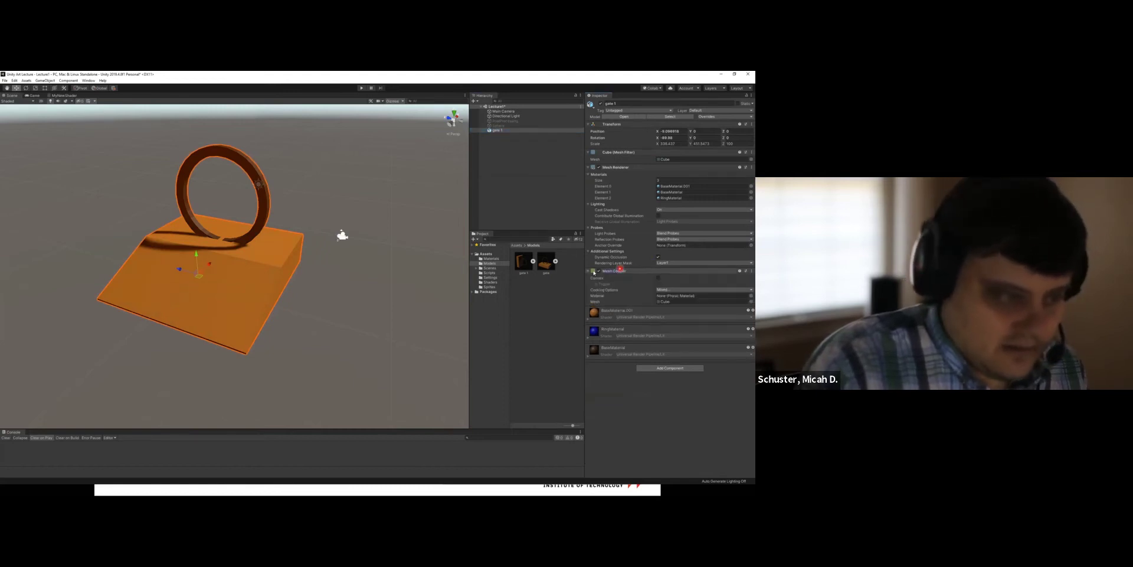
right_click_drag(129, 235, 130, 235)
left_click(649, 277)
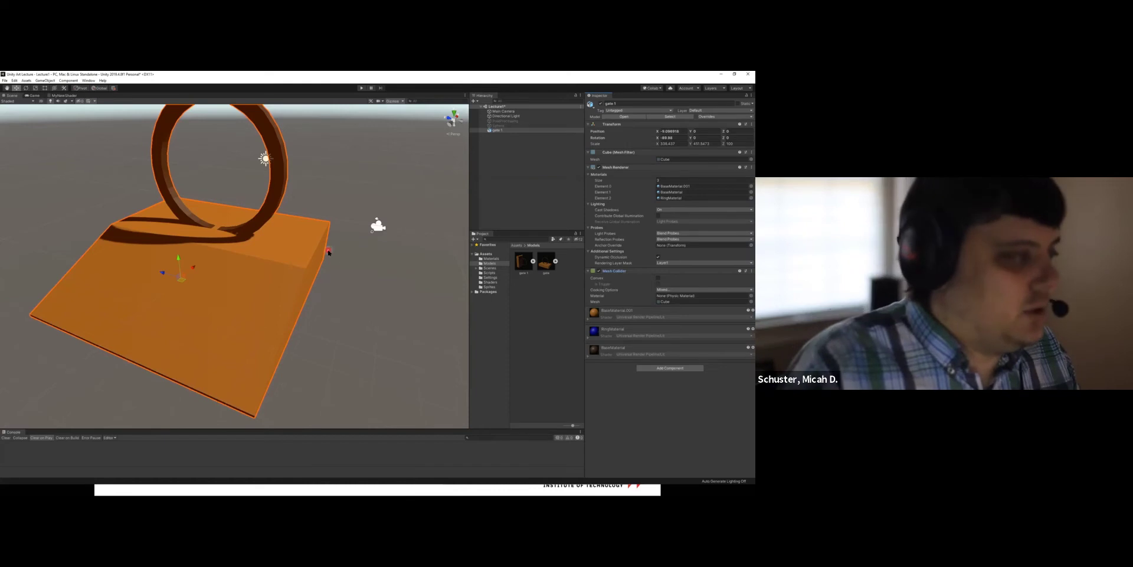
scroll(328, 249, "down", 3)
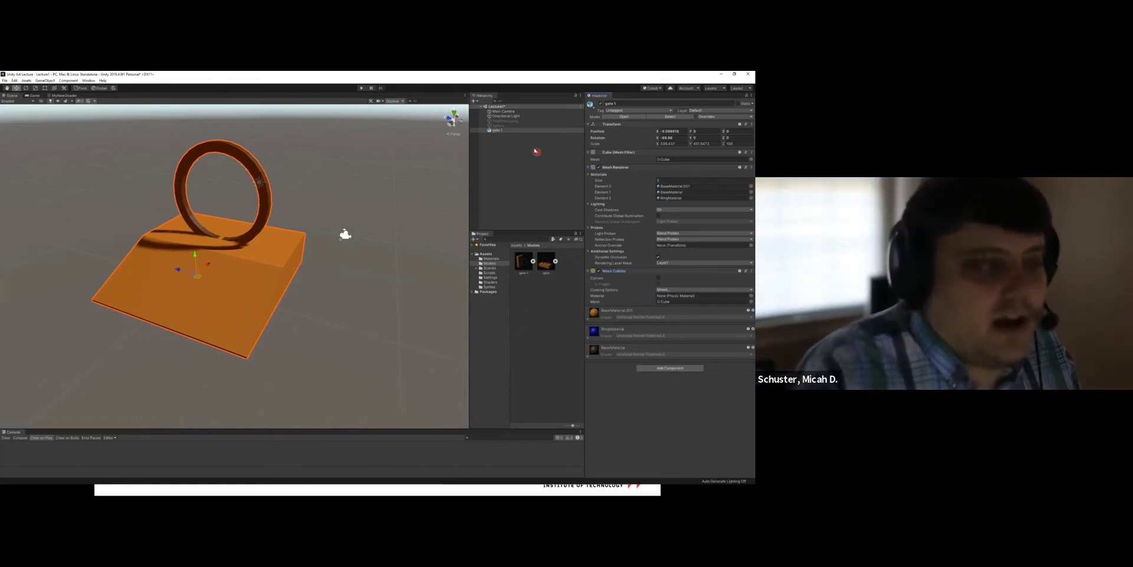
Turn off Generate Colliders again in the gate 1 asset's import settings and apply the change.
left_click(525, 261)
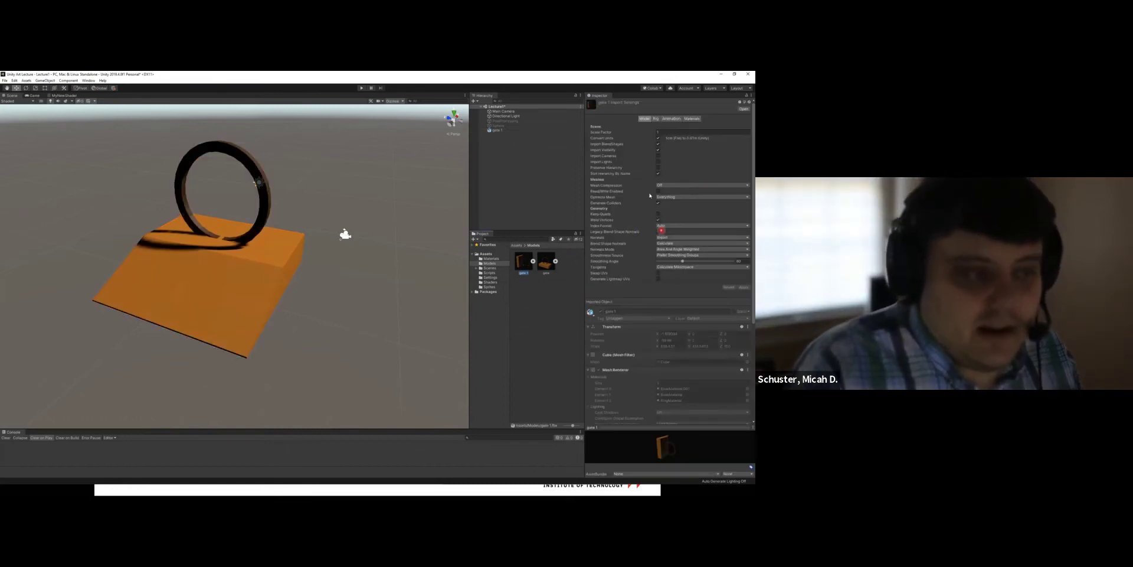
left_click(658, 203)
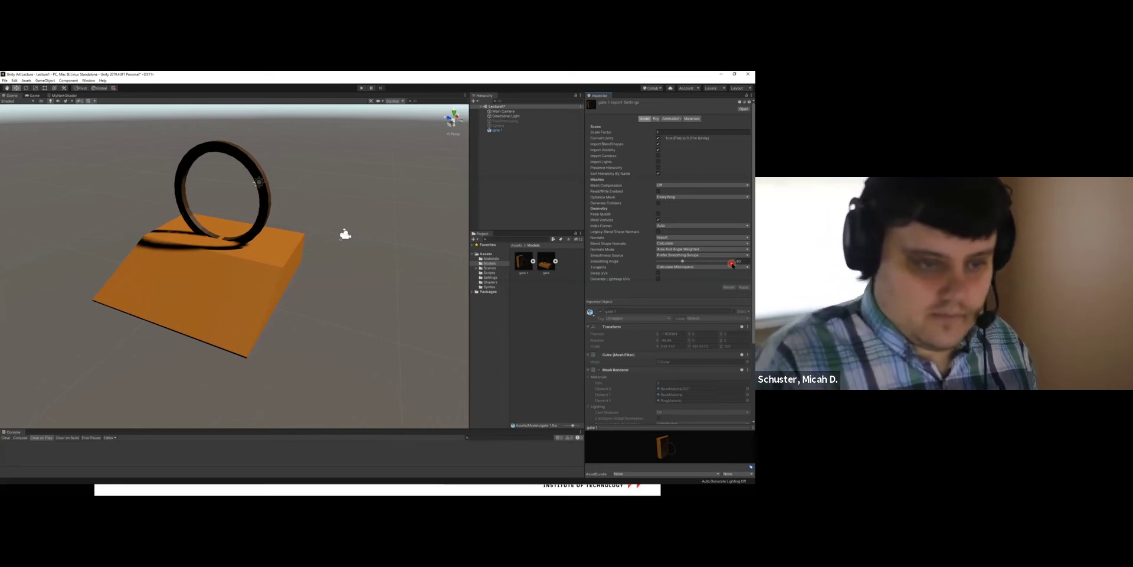
Lower the gate 1 asset's smoothing angle to 0 and examine the ring's faceted surface up close in the scene.
left_click_drag(683, 261, 641, 261)
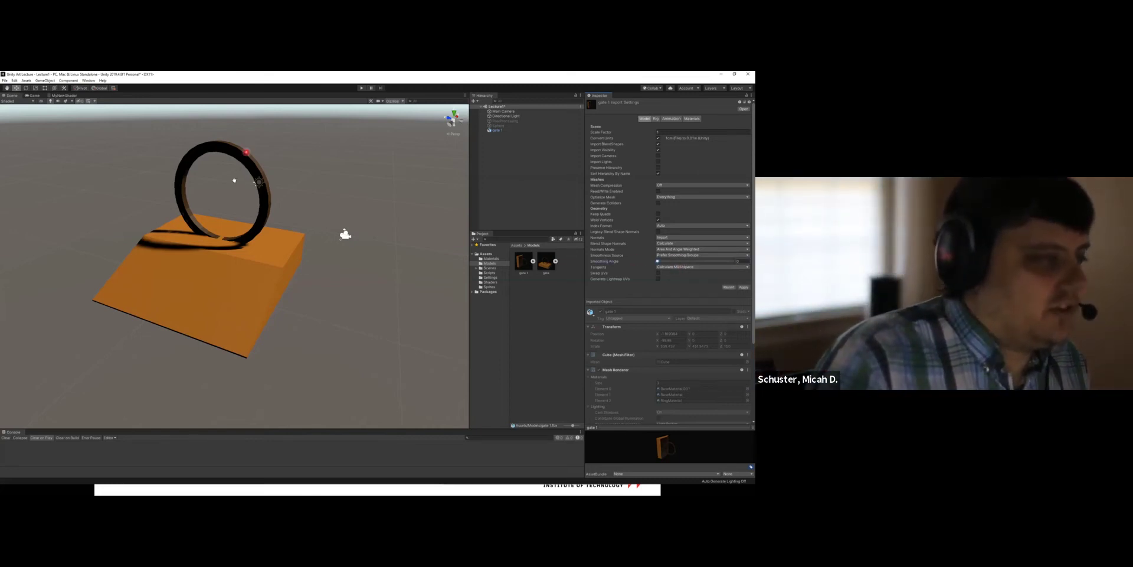
middle_click_drag(235, 180, 228, 253)
scroll(207, 278, "up", 6)
right_click_drag(206, 279, 190, 300)
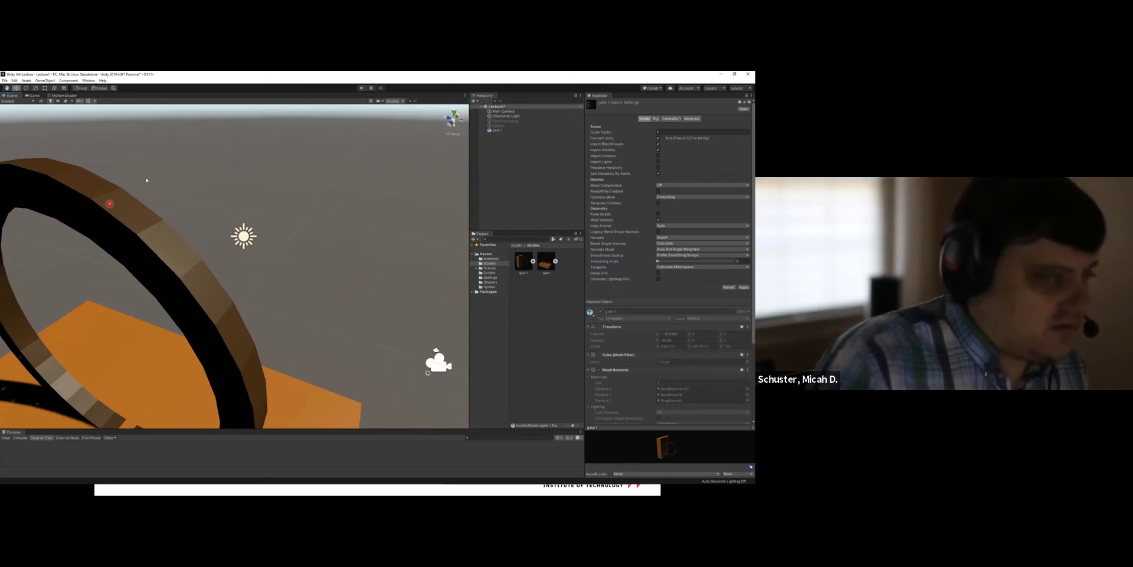
Try a high and a moderate smoothing angle for the gate 1 asset, applying each one.
left_click_drag(657, 262, 720, 261)
left_click(744, 287)
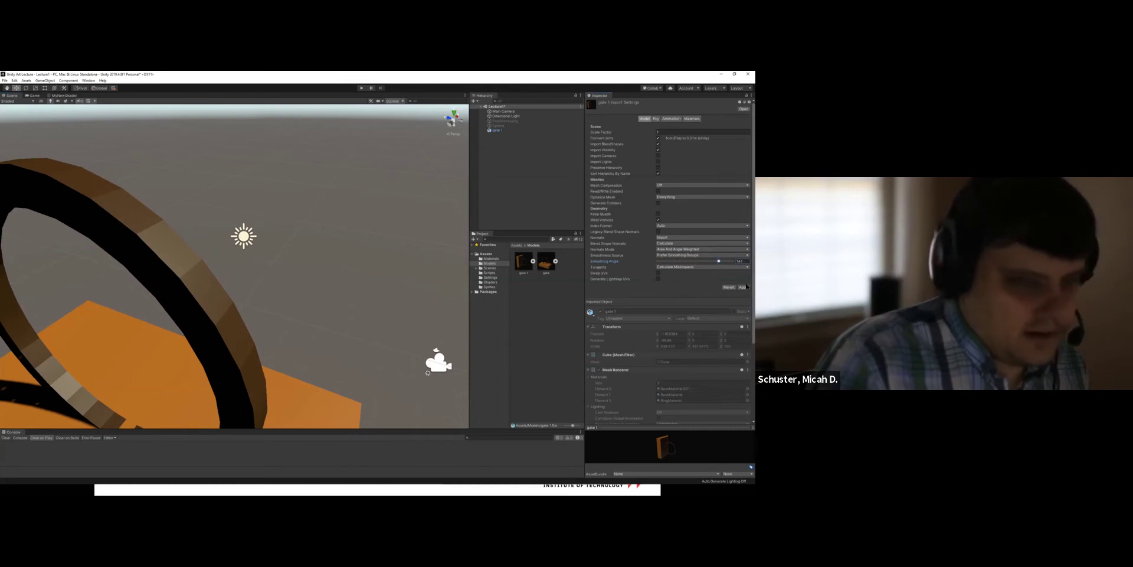
left_click_drag(719, 263, 686, 261)
left_click(744, 287)
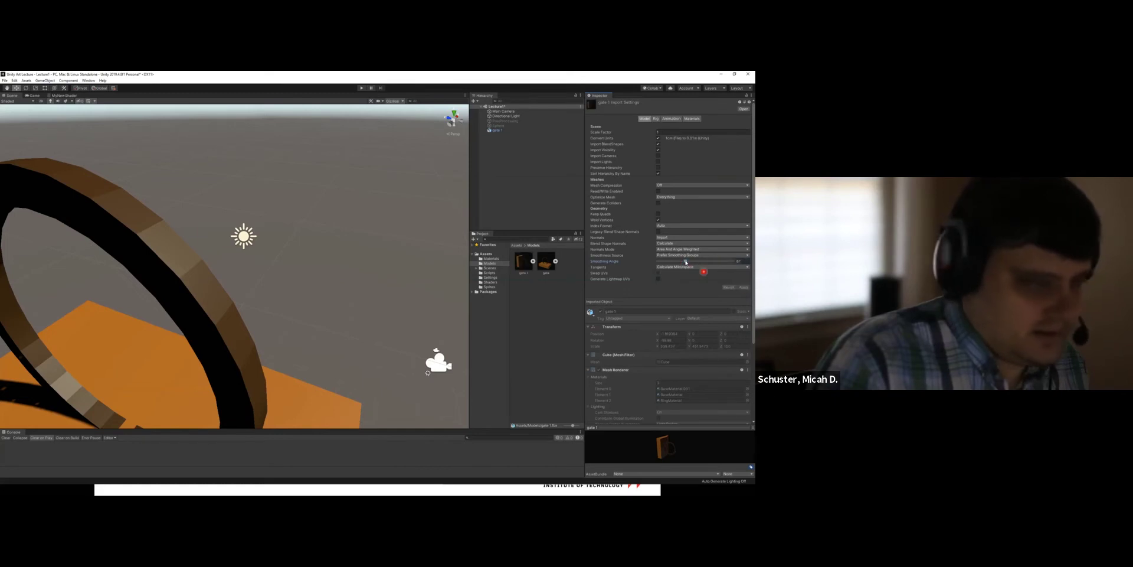
Set the gate 1 asset's smoothness source to From Angle, slightly lower the smoothing angle, and apply the settings.
left_click(688, 255)
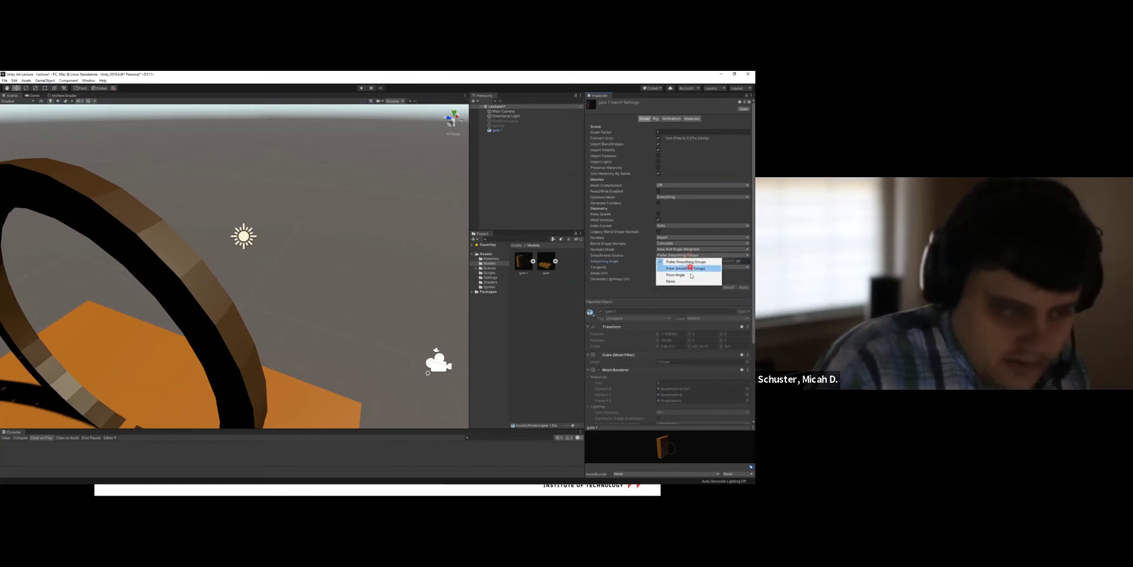
left_click(676, 275)
left_click(743, 287)
right_click_drag(155, 286, 154, 287)
left_click_drag(686, 261, 680, 261)
left_click(742, 287)
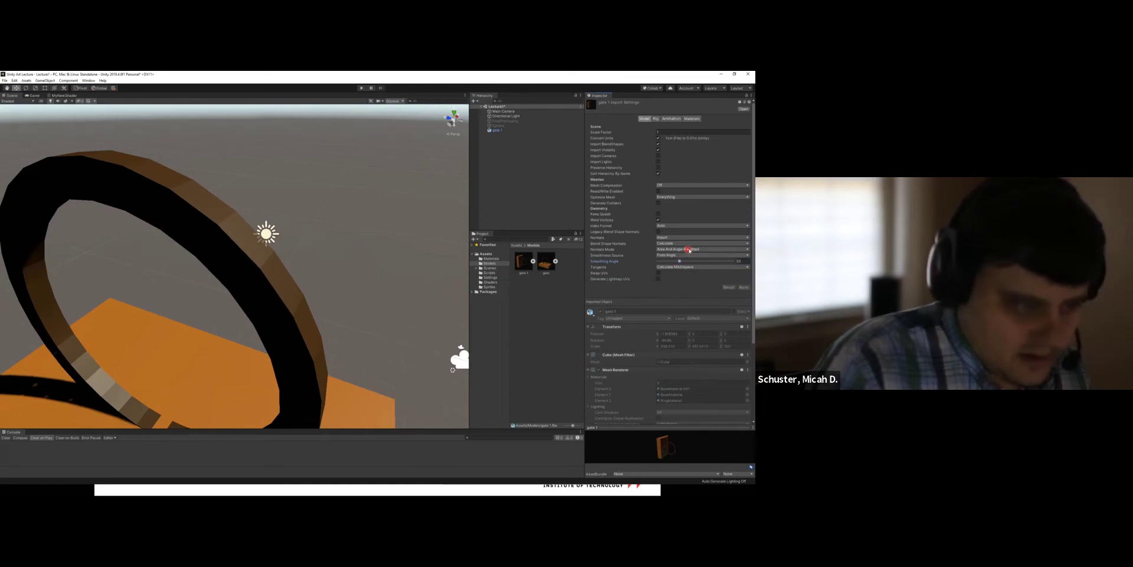
Try the Unweighted normals mode for the gate 1 asset and apply it.
left_click(689, 250)
left_click(683, 253)
left_click(686, 249)
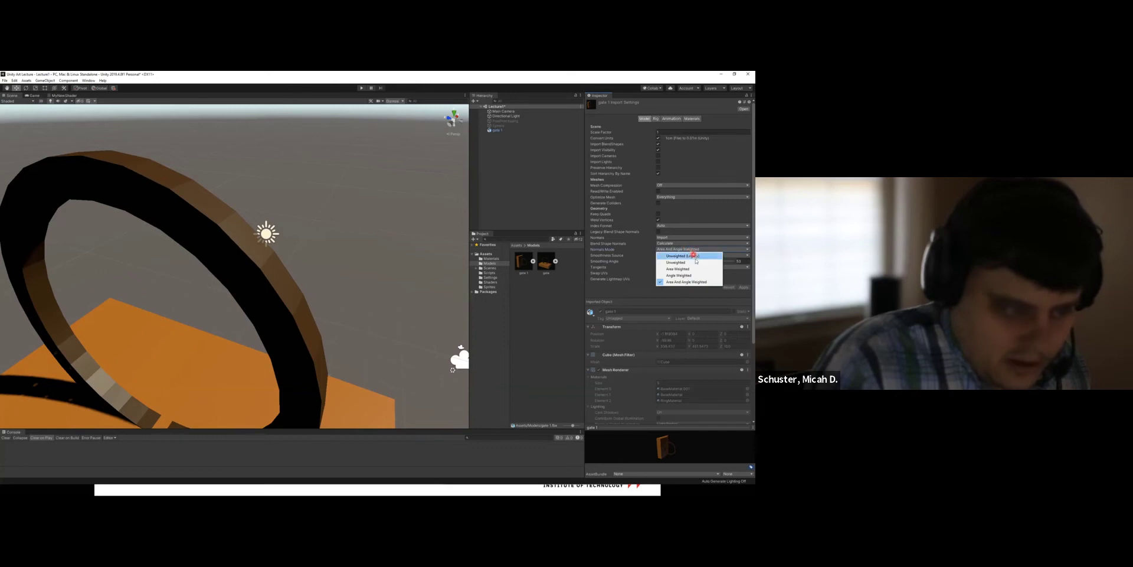
left_click(676, 262)
left_click(745, 287)
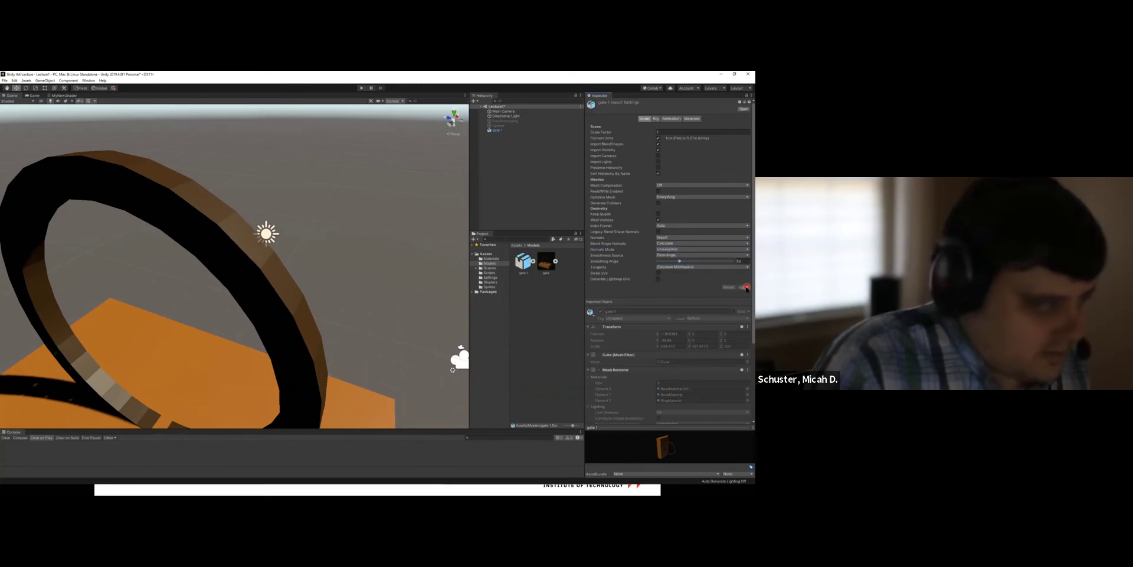
Set the gate 1 asset's normals mode to Area Weighted, slightly raise the smoothing angle, and apply the settings.
left_click(687, 249)
left_click(695, 268)
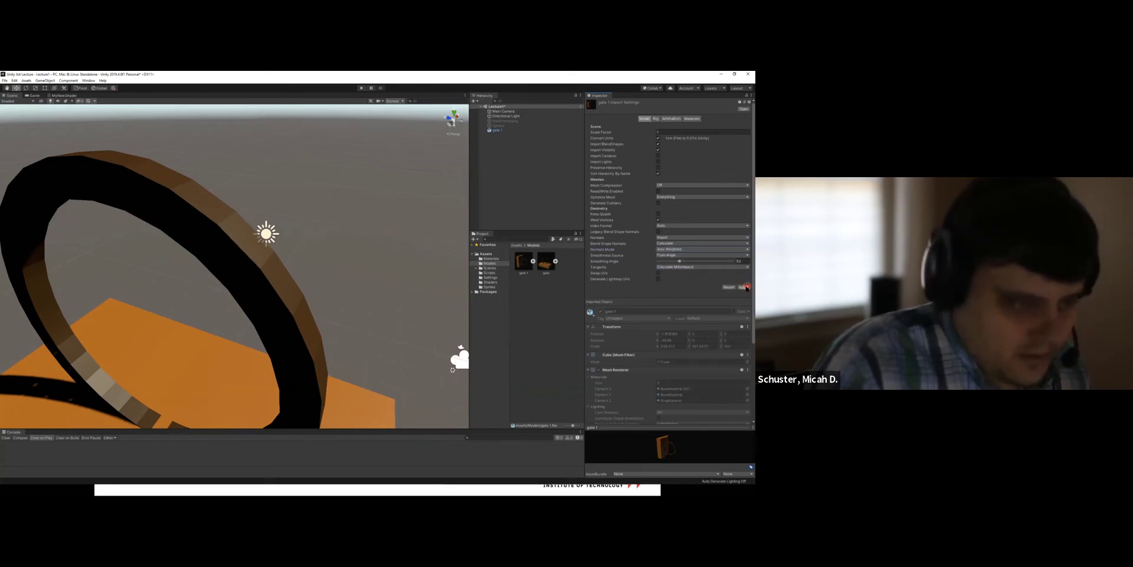
left_click_drag(679, 262, 685, 261)
left_click(743, 286)
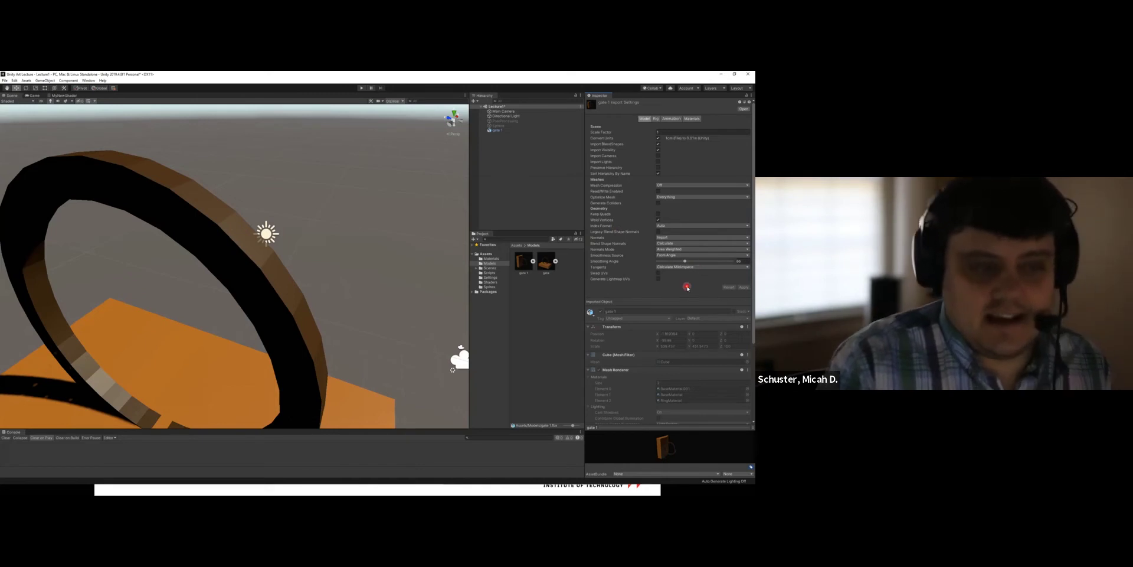
Review the available Normals import options for the gate 1 asset and view more of the gate in the scene.
left_click(665, 237)
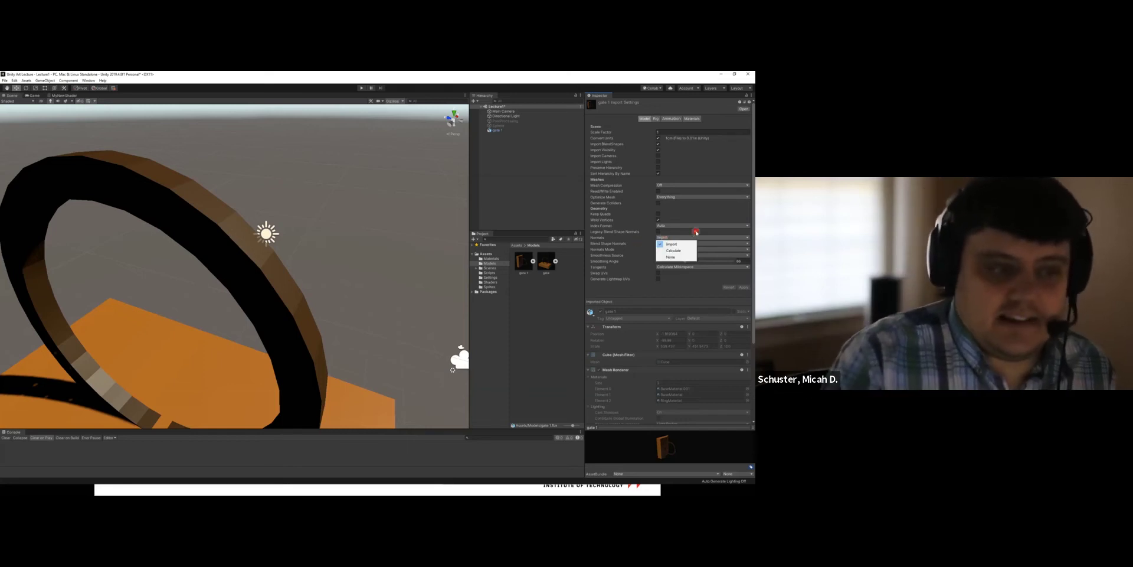
left_click(680, 284)
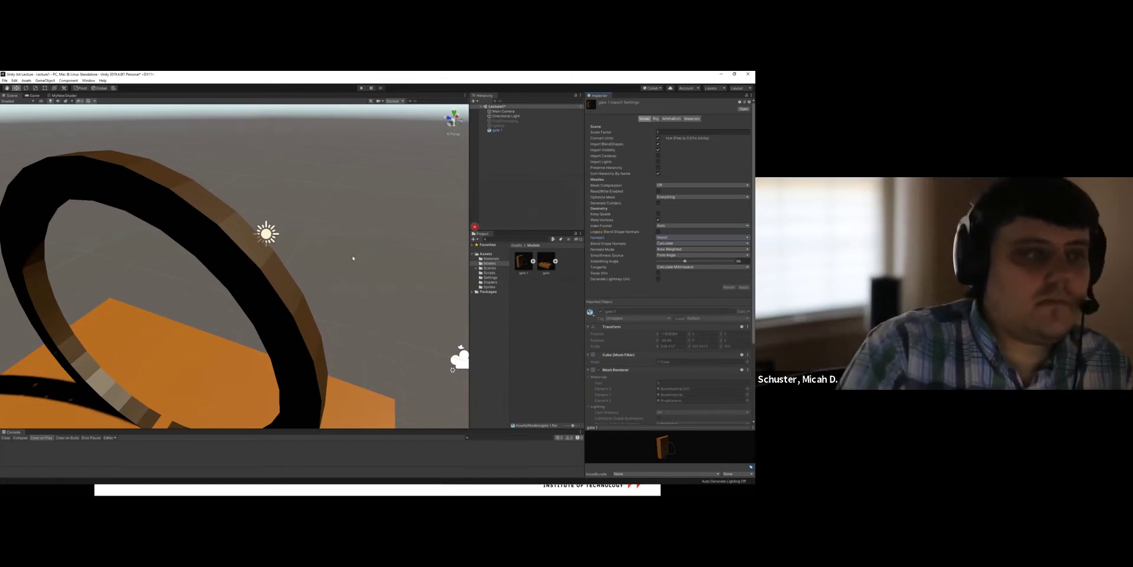
scroll(352, 256, "down", 5)
Review the gate 1 asset's rig import settings, including the available avatar definition options.
left_click(657, 118)
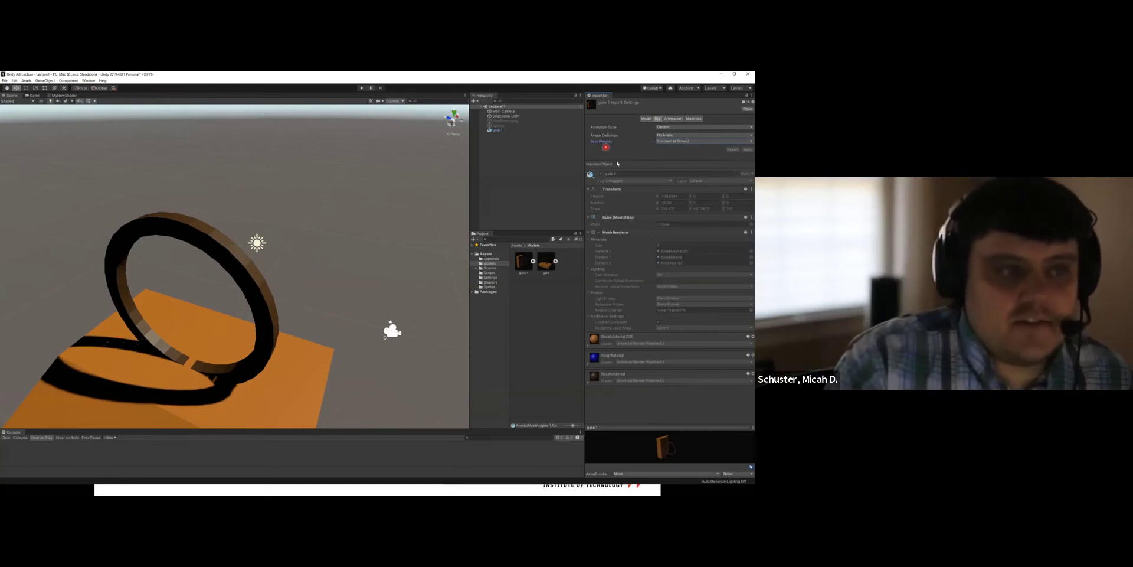
left_click(672, 128)
left_click(680, 135)
left_click(680, 135)
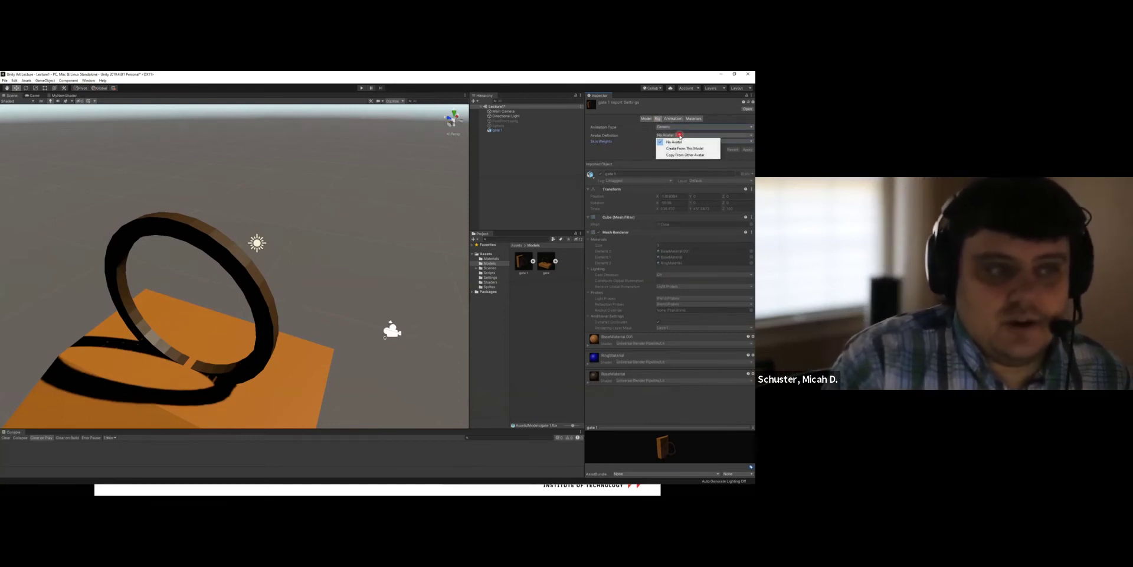
left_click(627, 153)
Try the Custom skin weights option for the gate 1 asset and restore Standard (4 Bones).
left_click(702, 142)
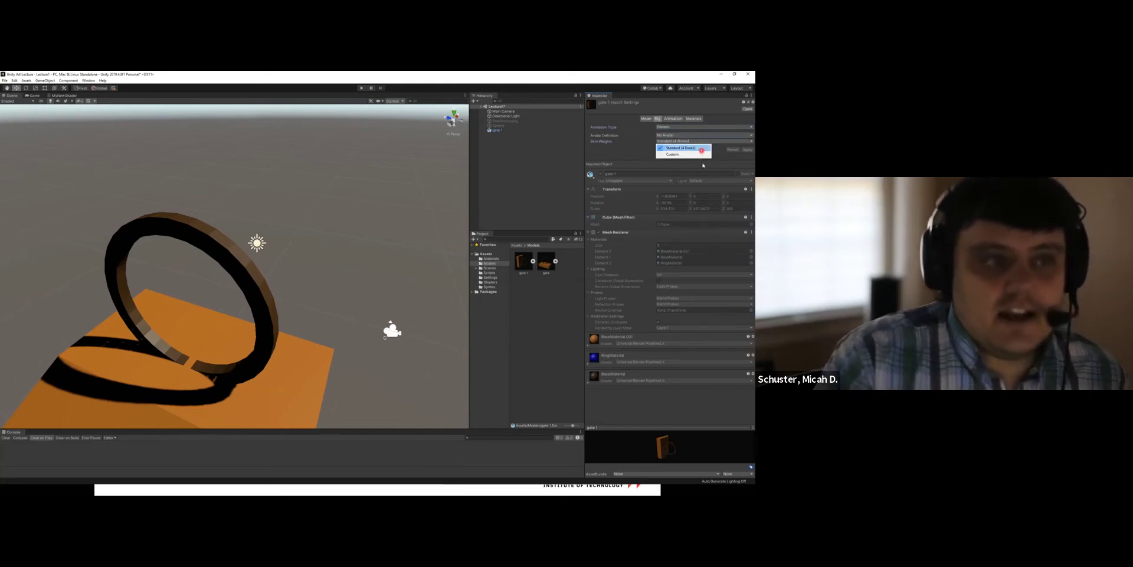
left_click(696, 155)
left_click(674, 141)
left_click(683, 147)
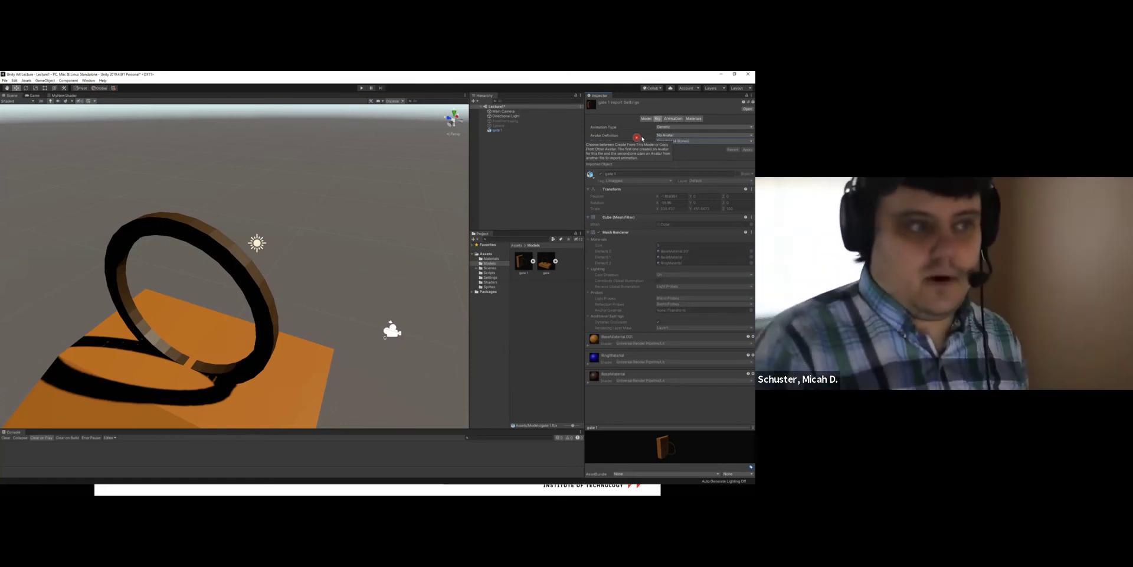
Compare the animation type, avatar definition and skin weights options, keeping Generic, No Avatar and Standard (4 Bones).
left_click(676, 129)
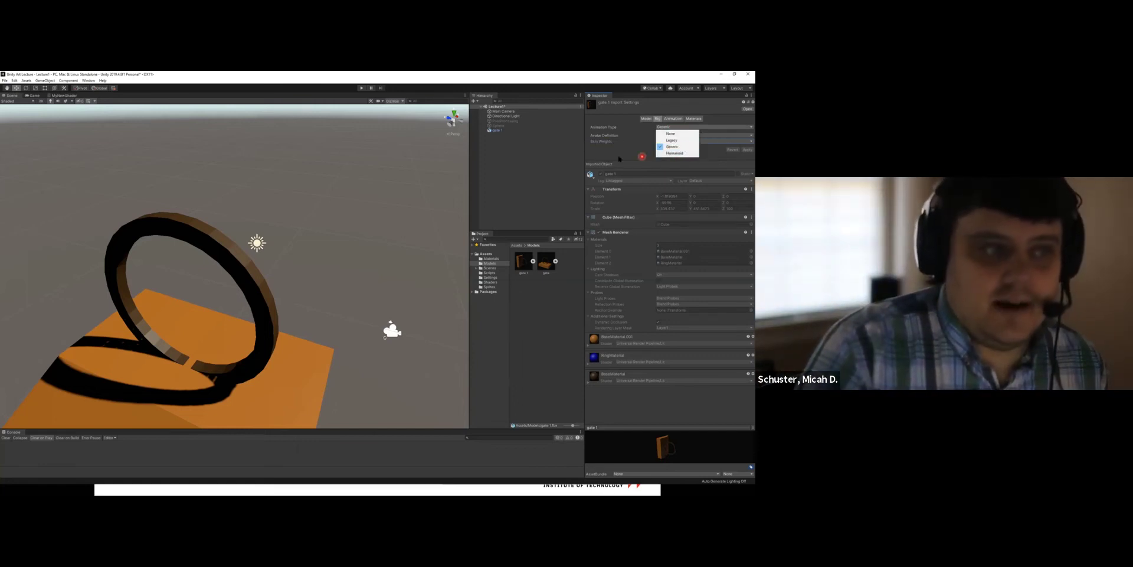
left_click(673, 146)
left_click(706, 135)
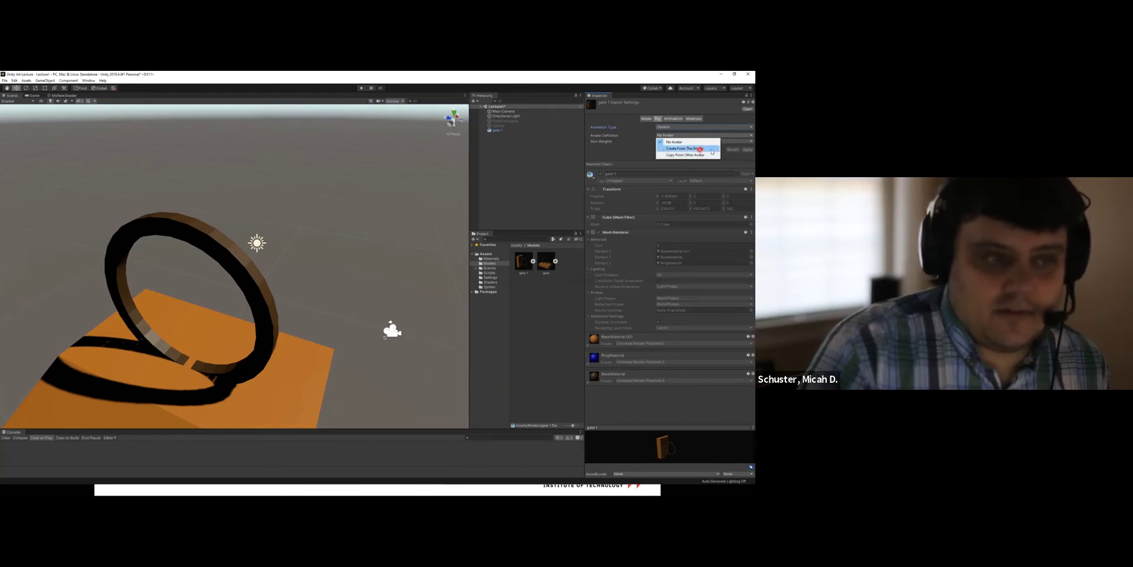
left_click(646, 153)
left_click(682, 142)
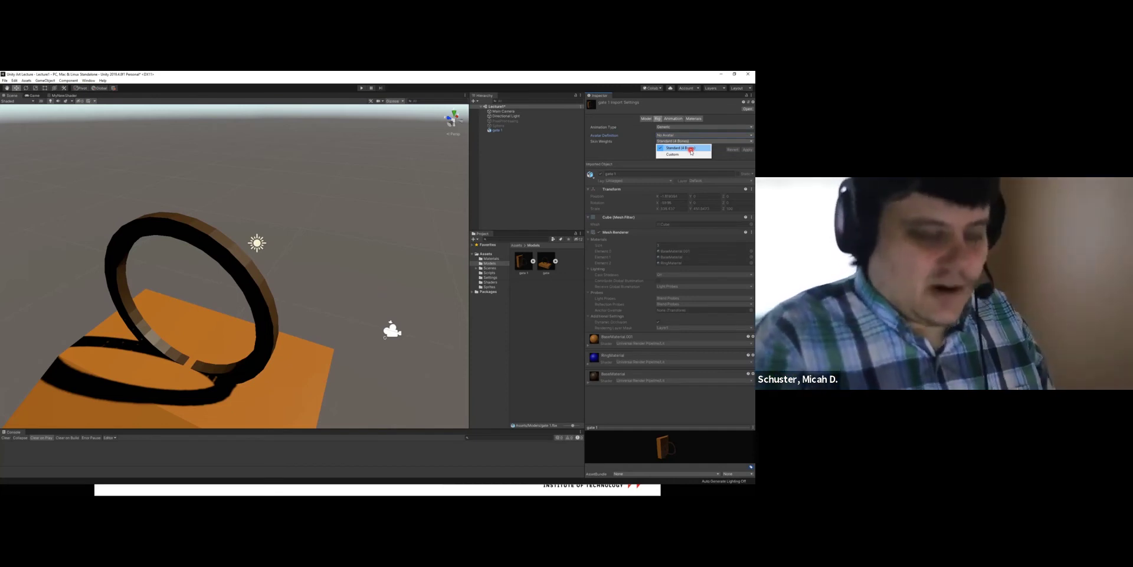
left_click(689, 148)
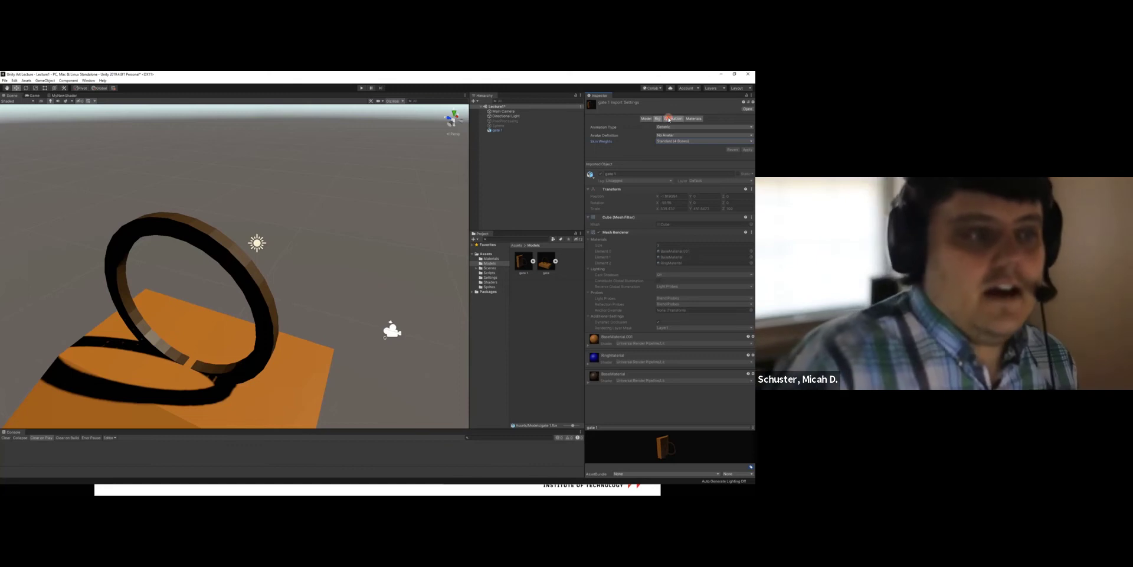
Check the gate 1 asset's animation import settings and look through the asset types that can be created in the Models folder.
left_click(669, 119)
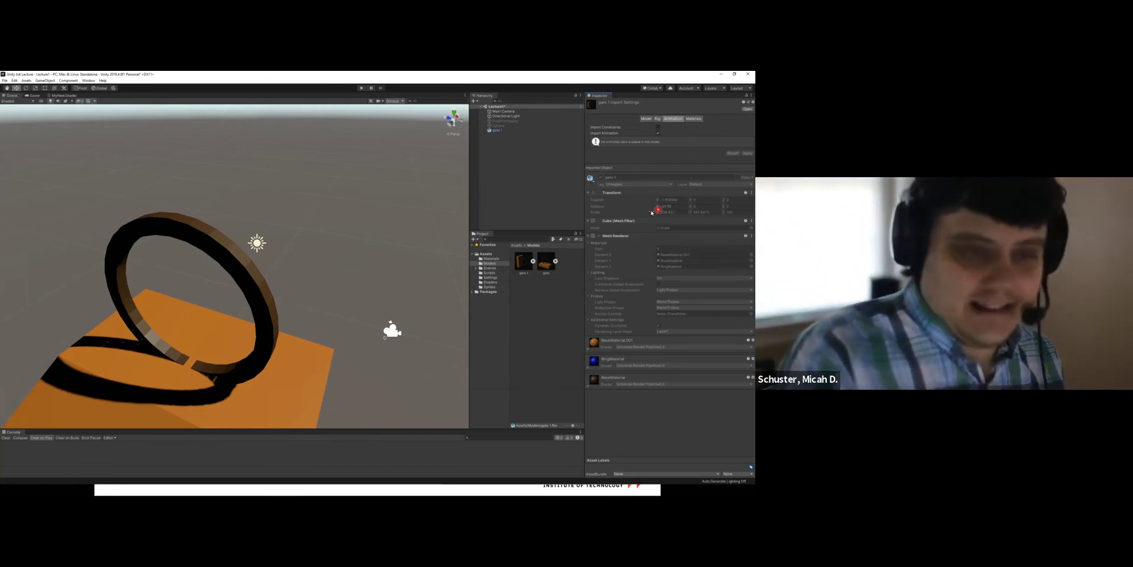
right_click(530, 295)
mouse_move(574, 299)
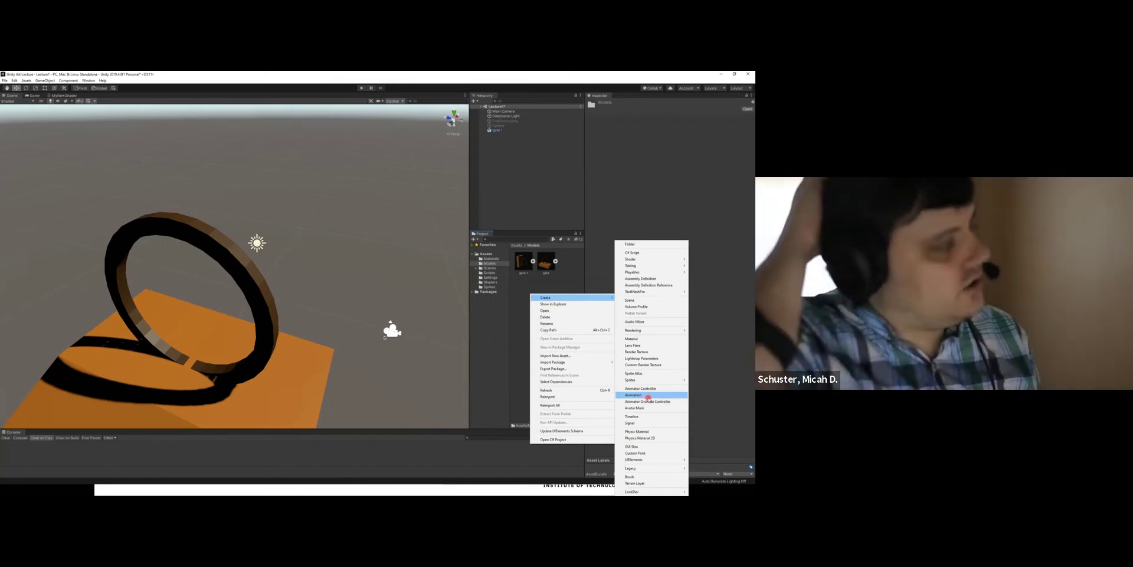
key("Escape")
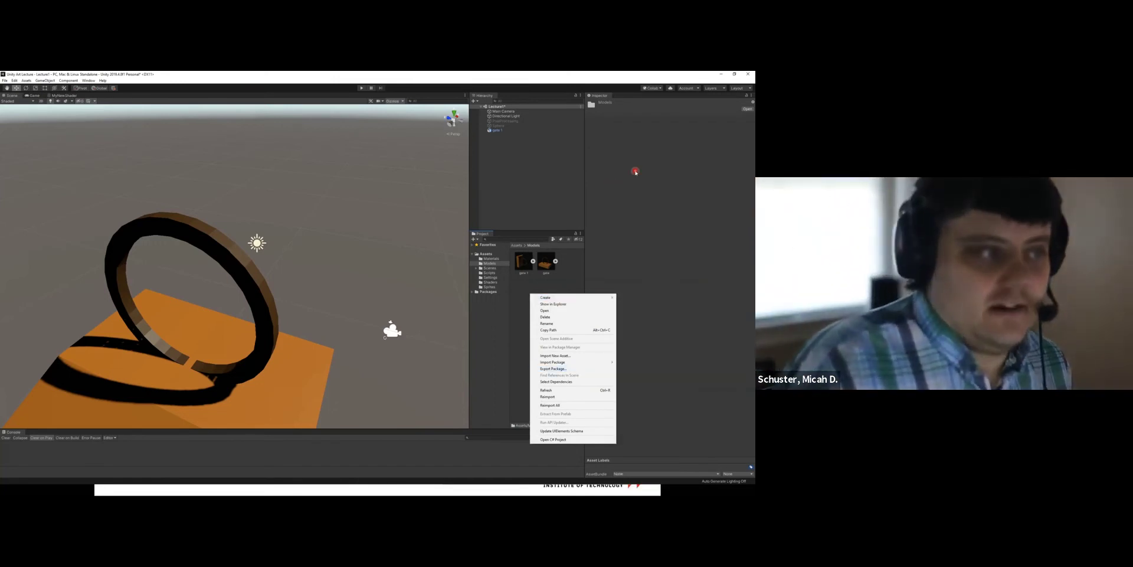
key("Escape")
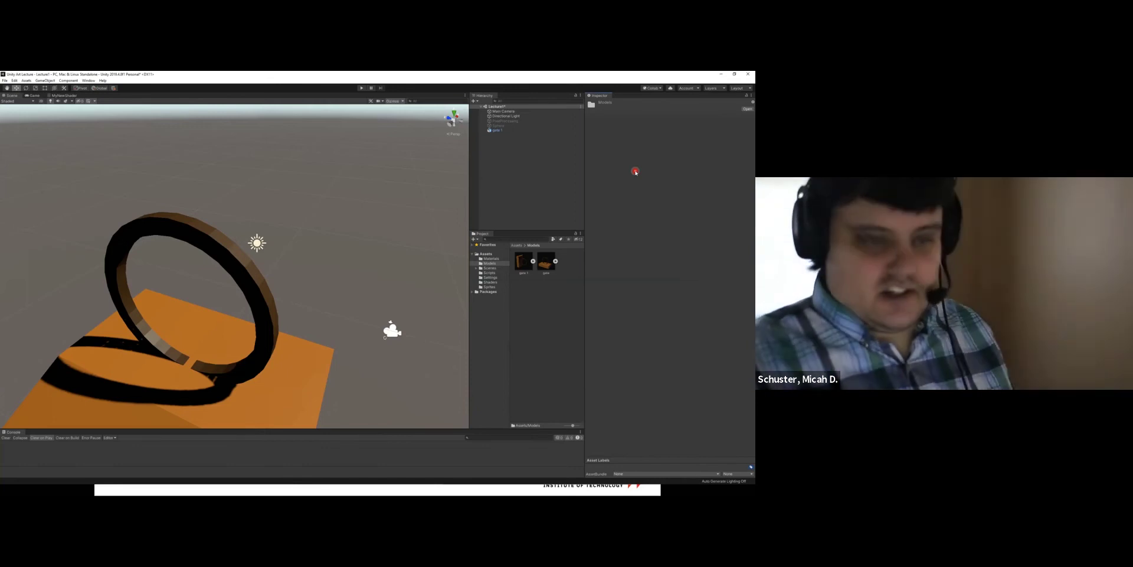
Review the gate 1 asset's material import settings and location options, keeping Use Embedded Materials.
left_click(523, 261)
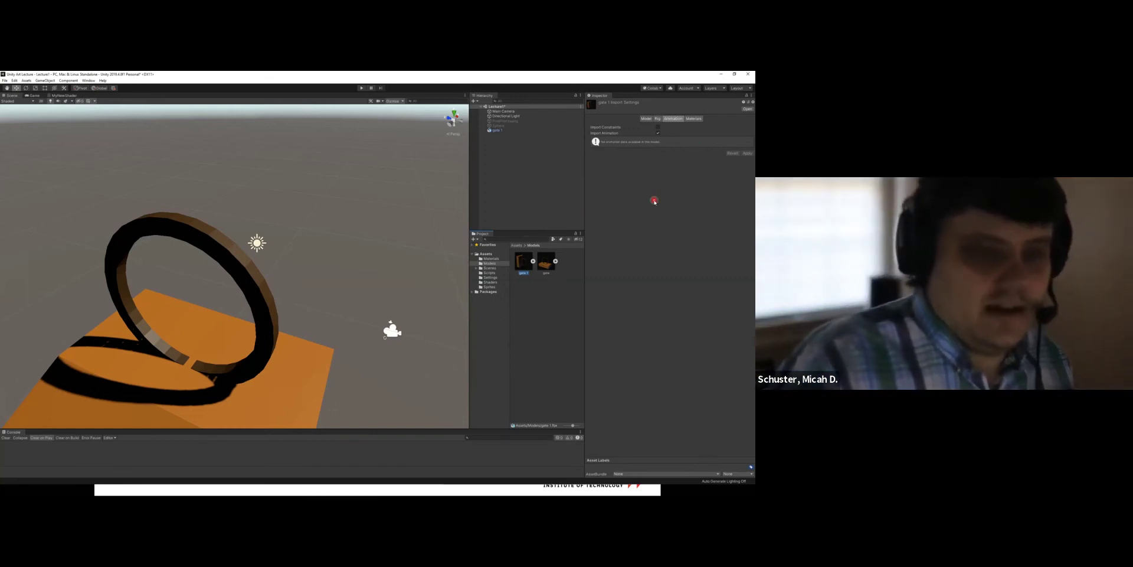
left_click(693, 118)
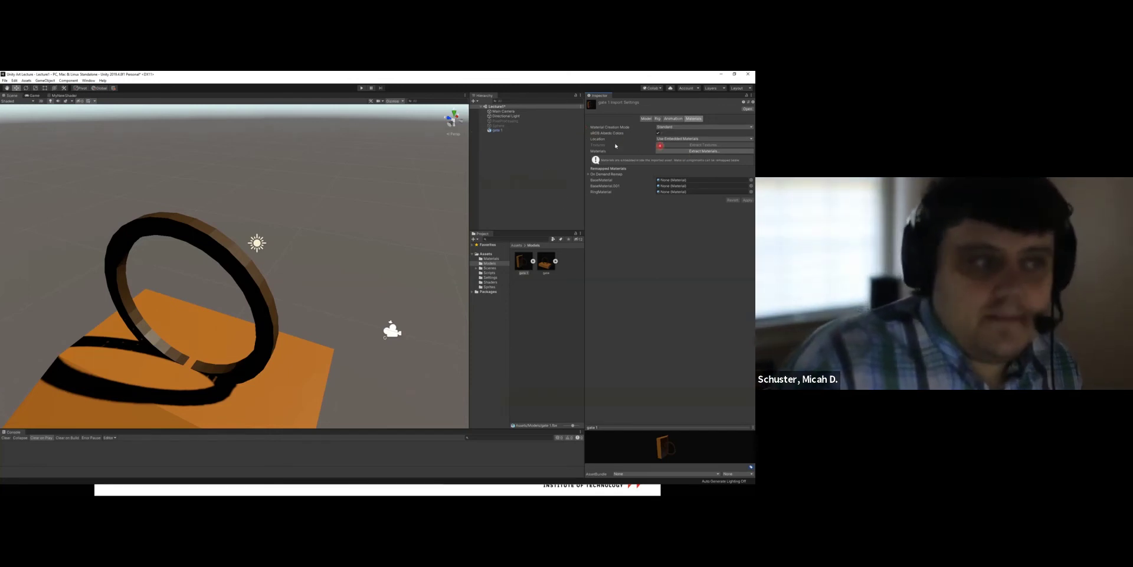
left_click(675, 138)
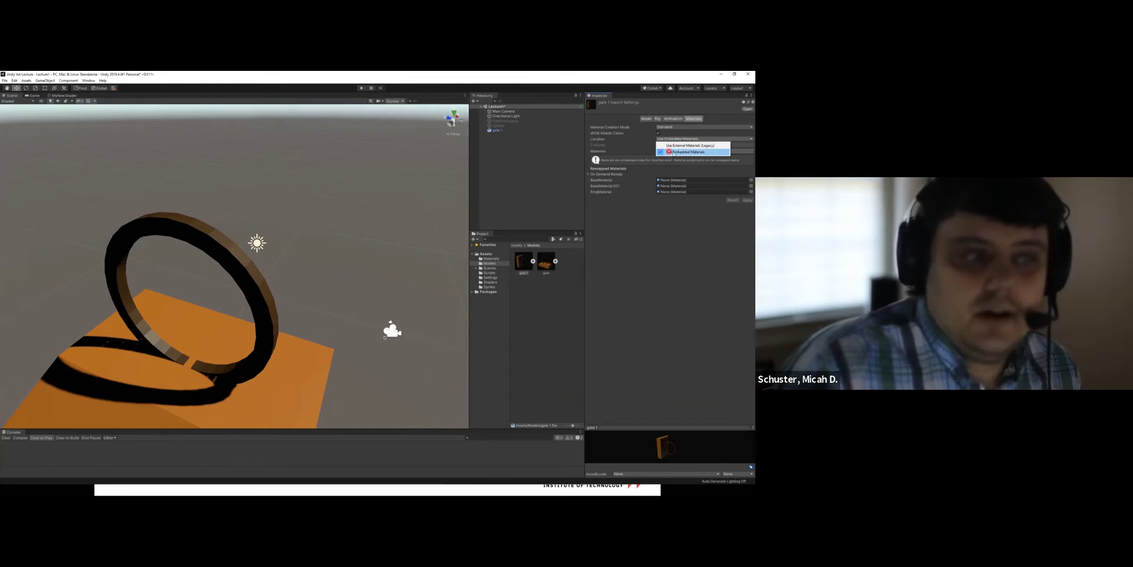
left_click(699, 152)
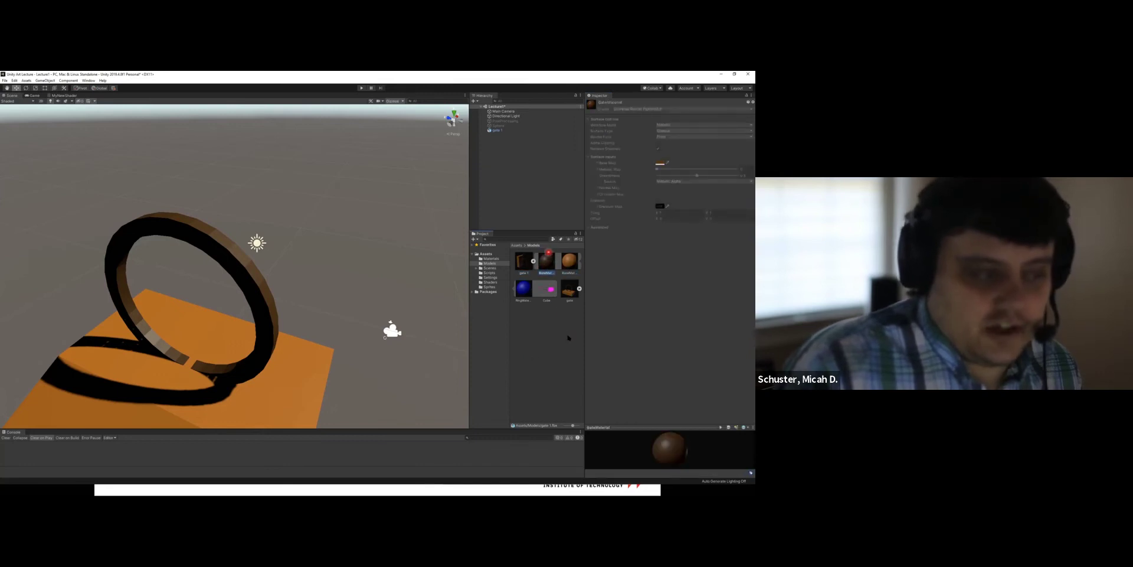
Inspect the properties of the orange, brown and blue materials embedded in the gate 1 asset.
left_click(572, 266)
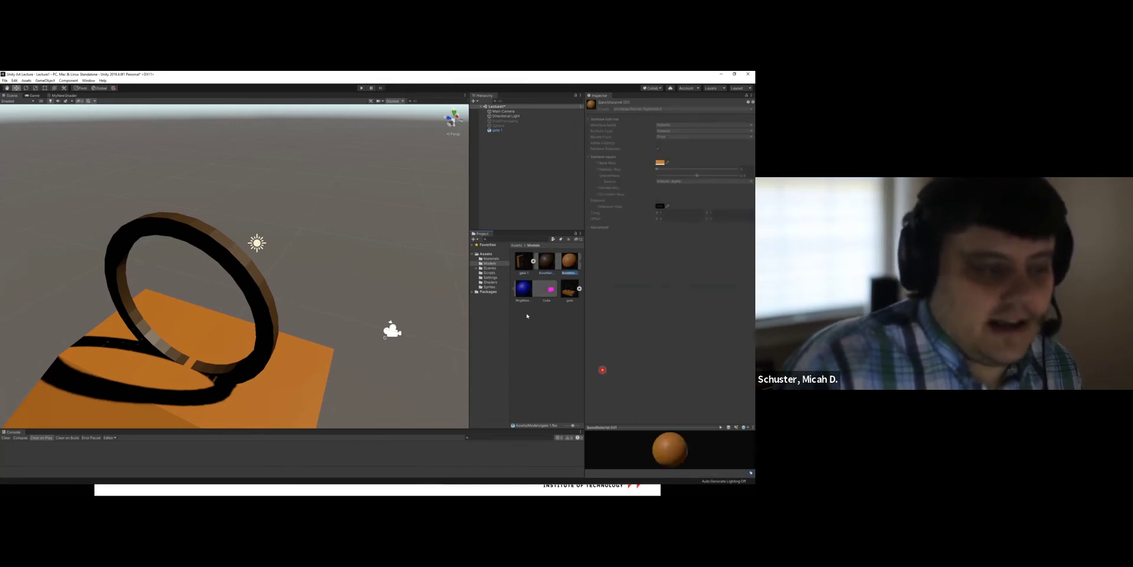
left_click(524, 288)
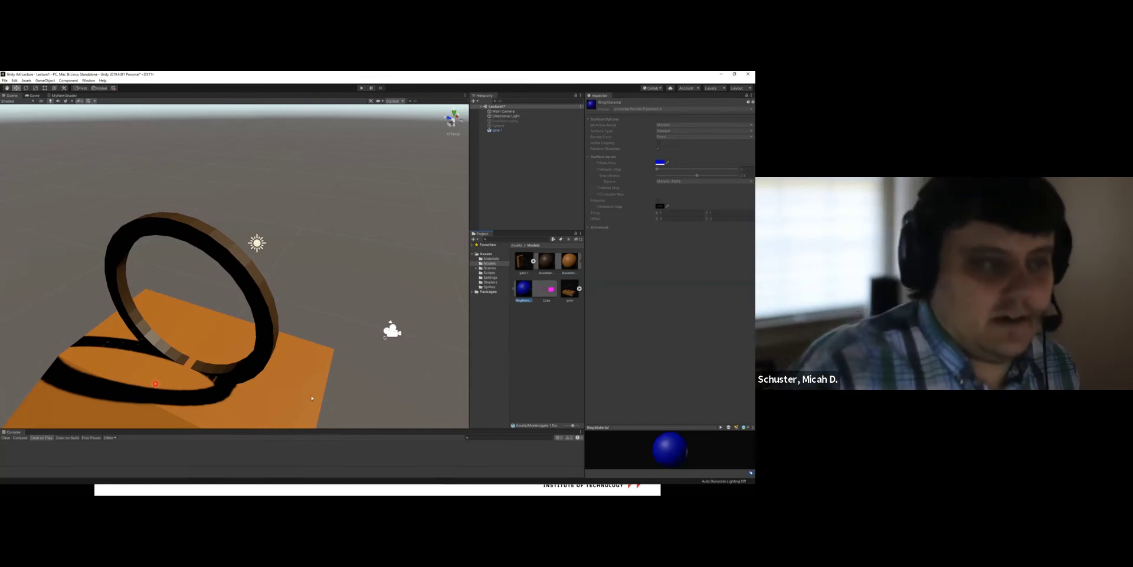
left_click(541, 270)
left_click(524, 288)
left_click(570, 260)
left_click(547, 260)
left_click(523, 288)
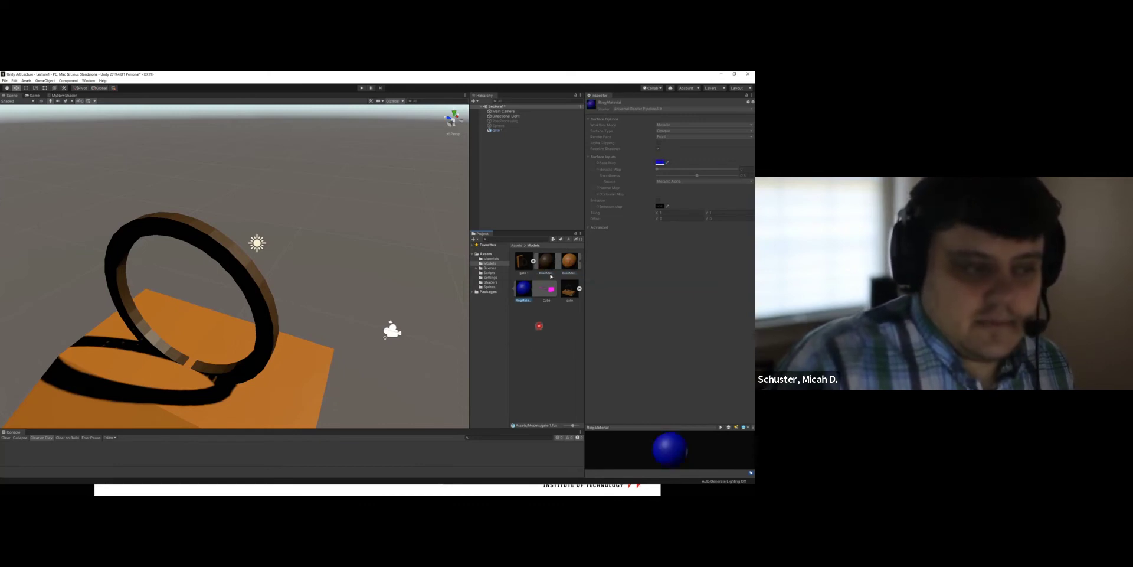
left_click(548, 261)
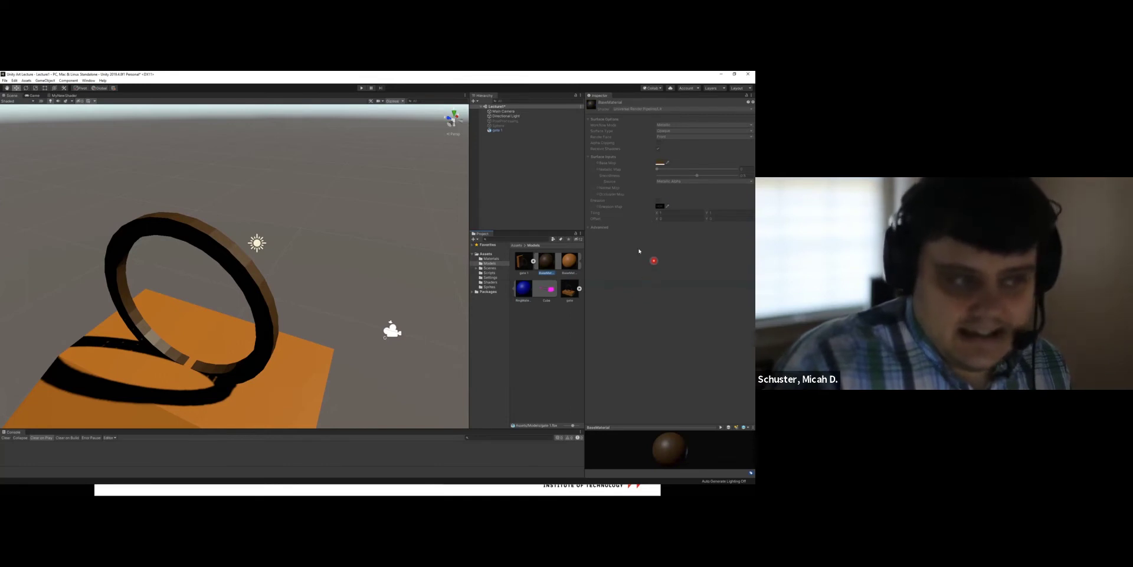
Examine the material properties attached to the gate 1 object in the scene, including BaseMaterial.001 and RingMaterial.
left_click(496, 130)
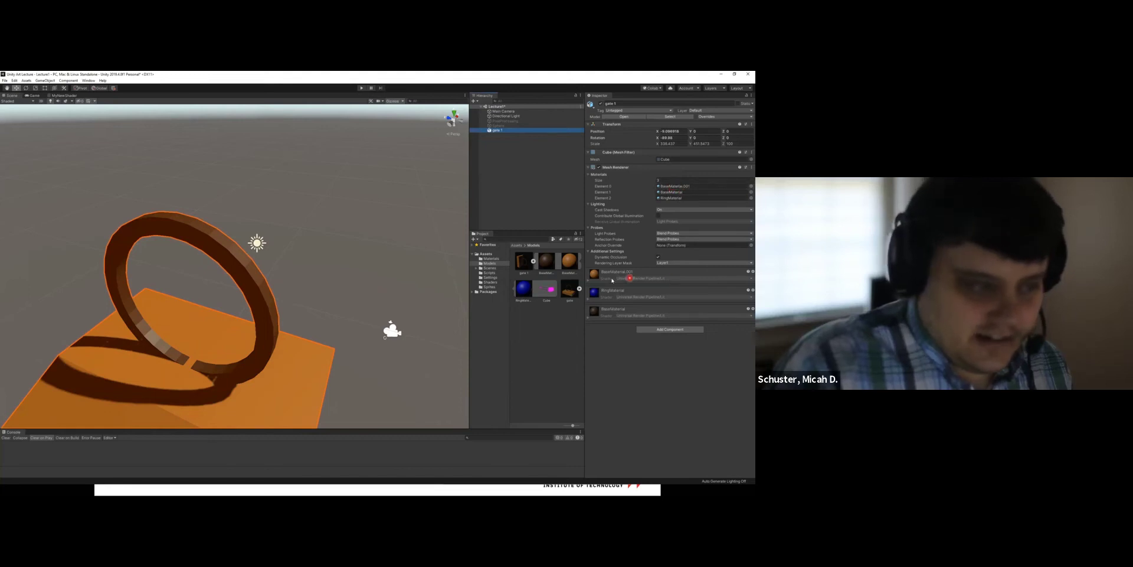
left_click(589, 279)
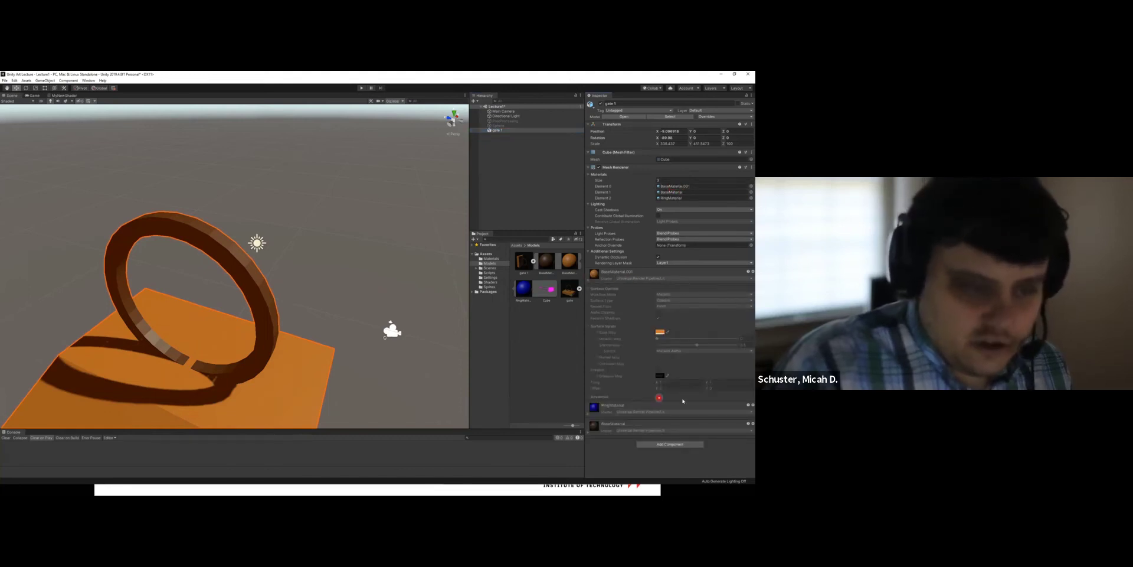
left_click(589, 280)
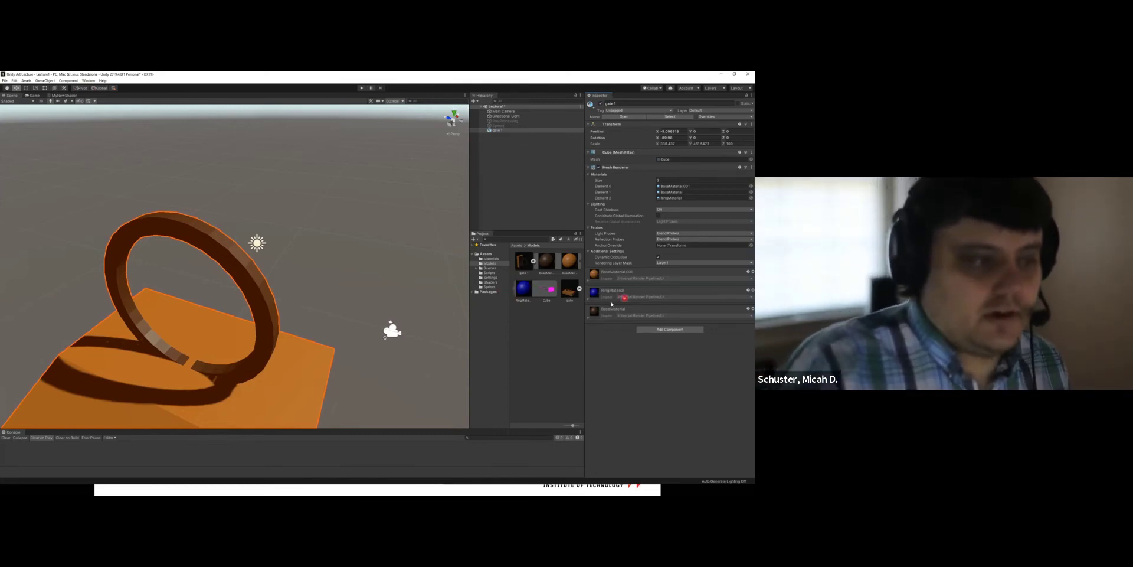
left_click(613, 295)
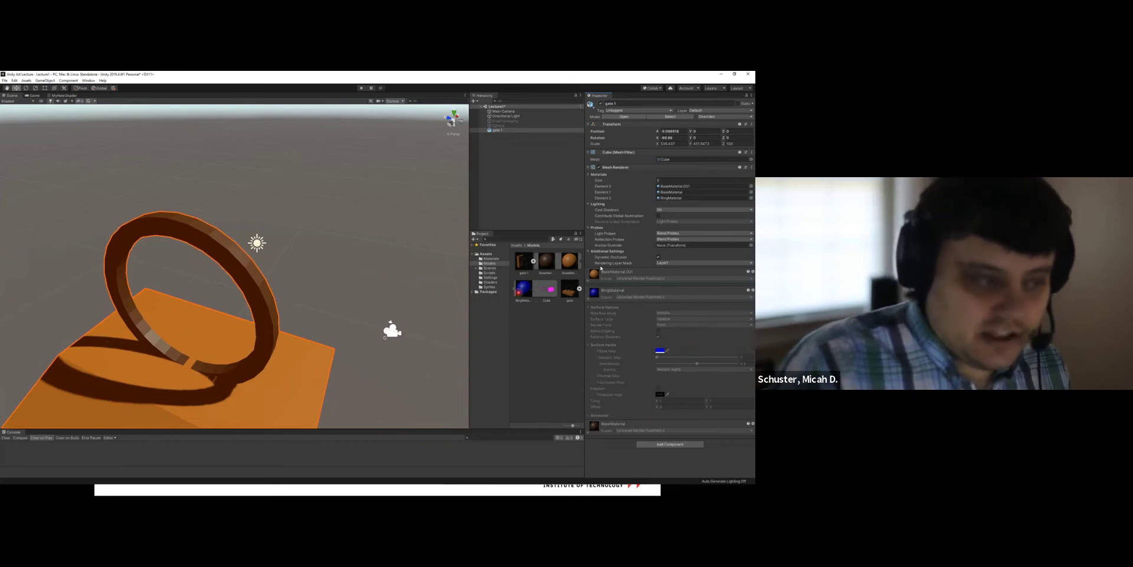
Extract the gate 1 asset's embedded materials into the project's Assets/Materials folder.
left_click(522, 264)
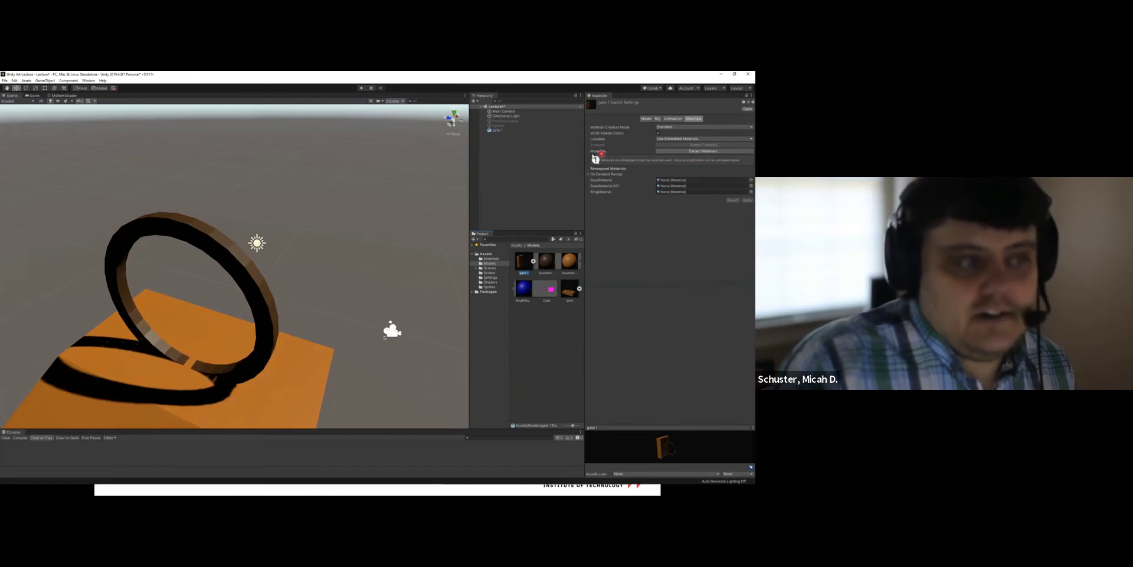
left_click(500, 259)
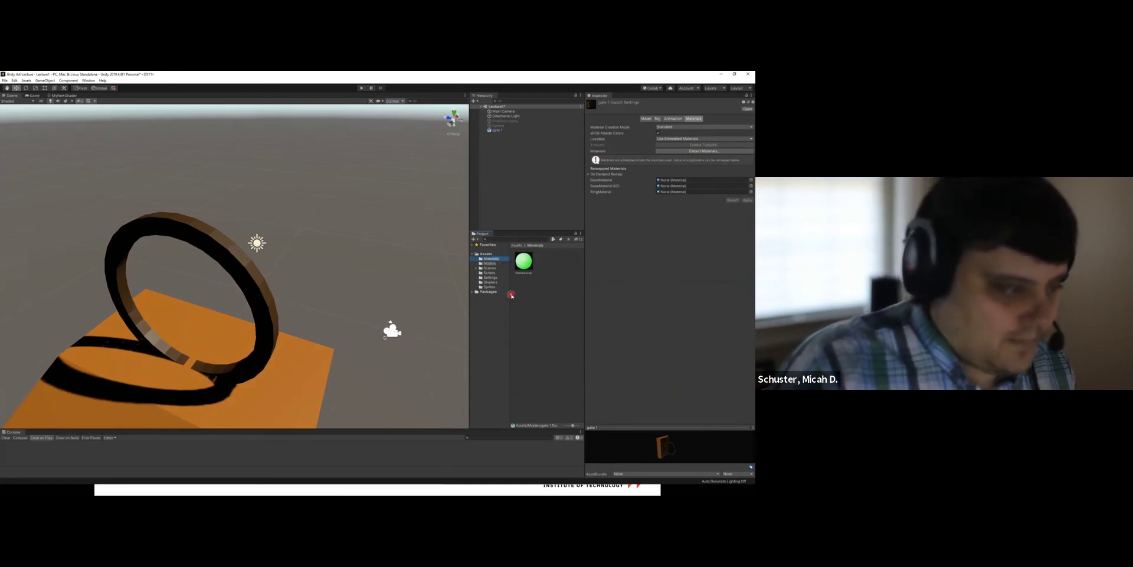
left_click(491, 264)
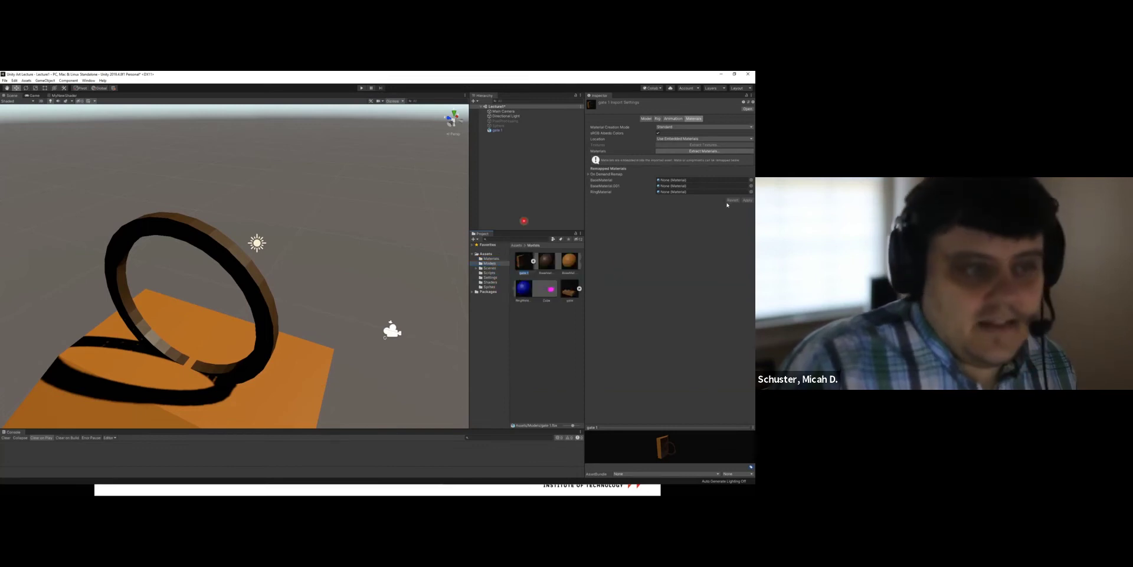
left_click(697, 152)
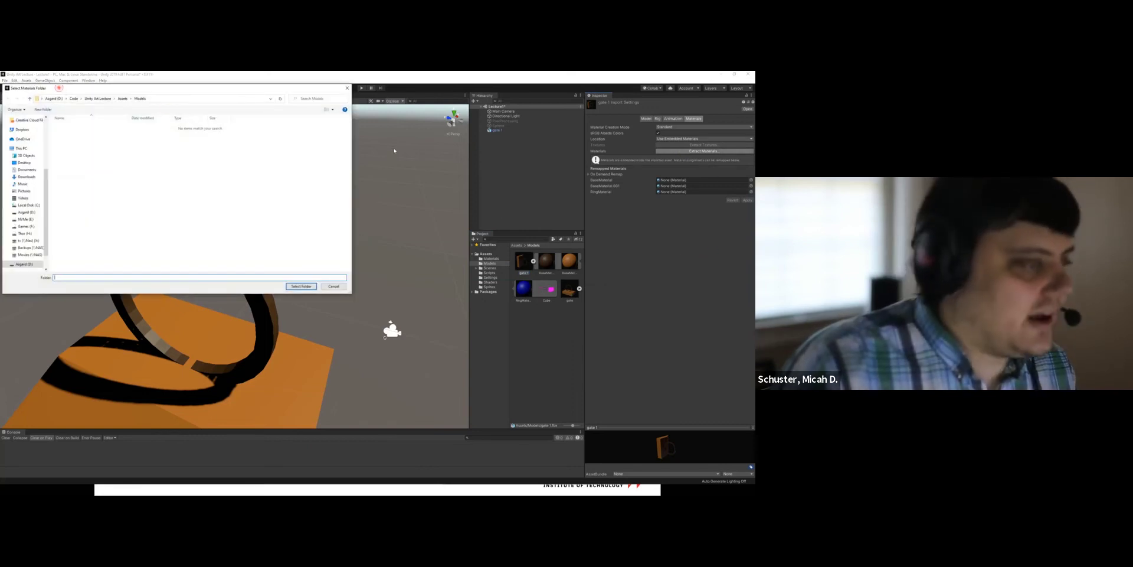
left_click_drag(65, 92, 400, 154)
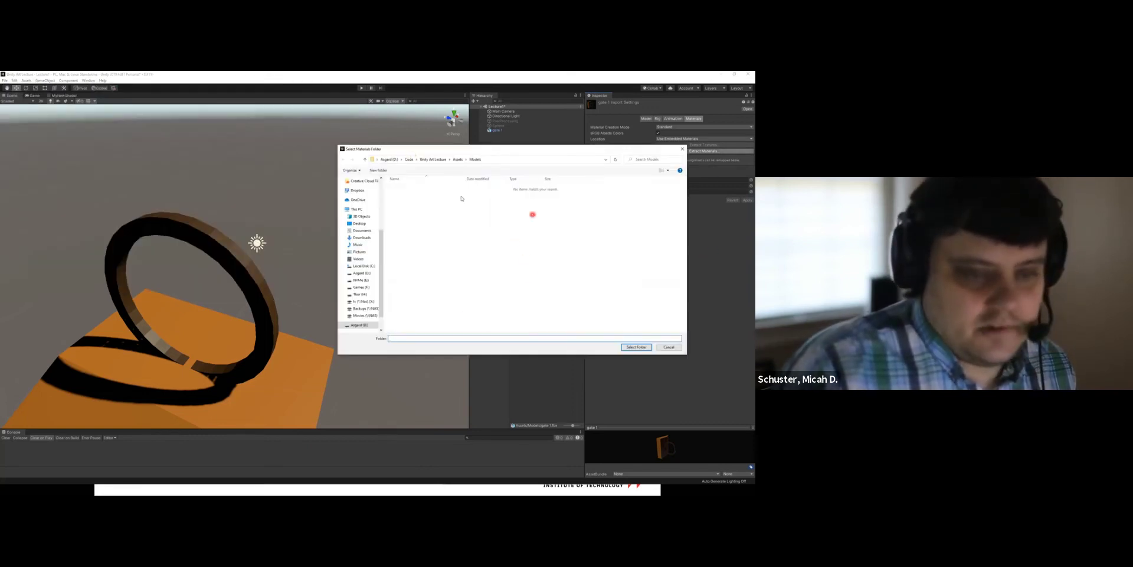
left_click(458, 159)
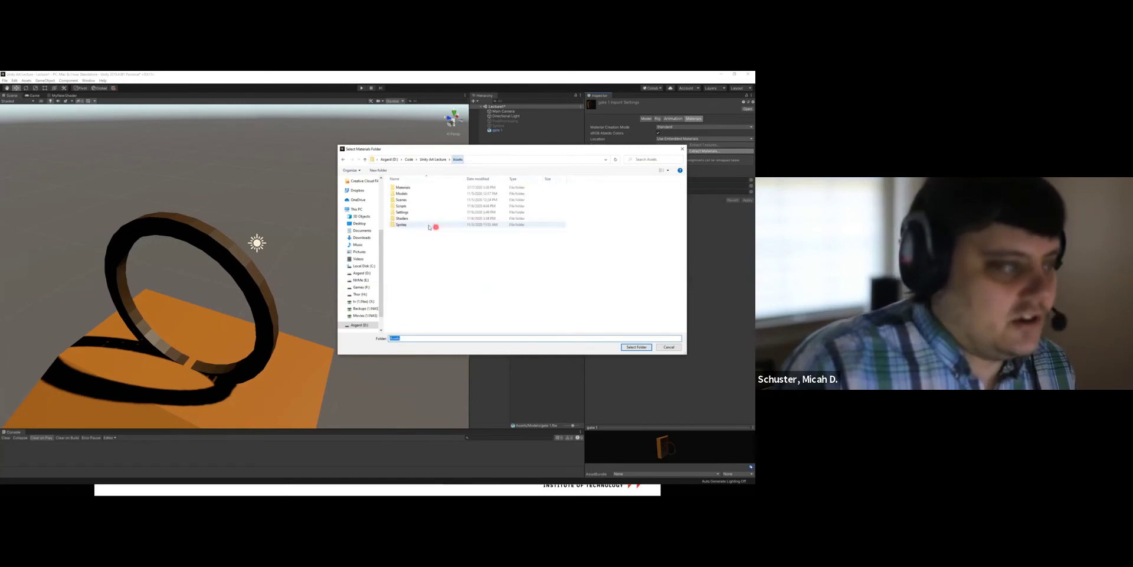
double_click(407, 188)
left_click(631, 347)
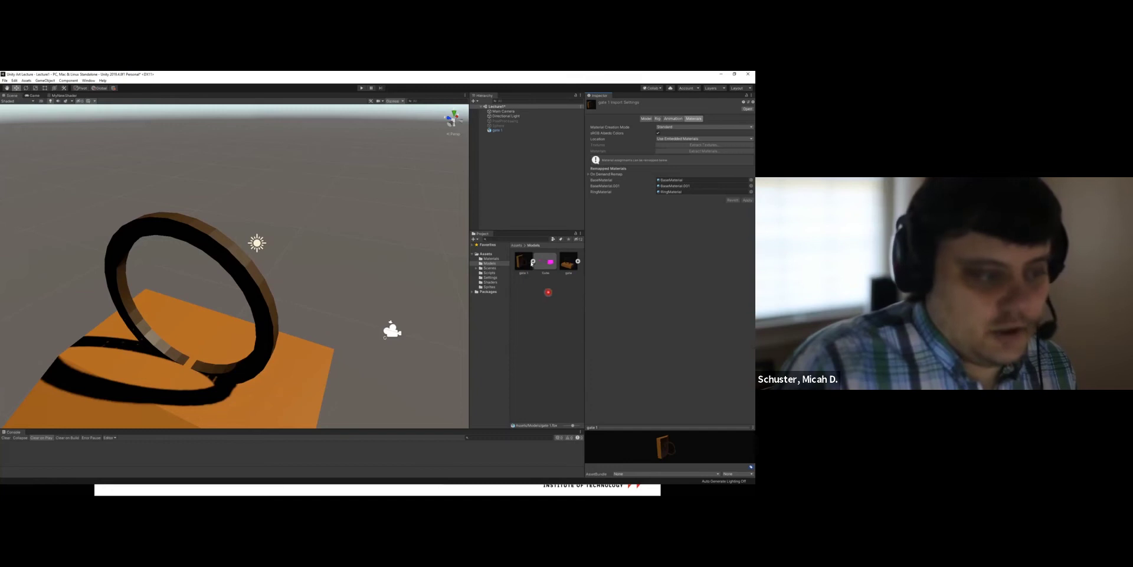
Examine the gate 1 asset's remaining Cube mesh and its remapped material assignments.
left_click(534, 261)
left_click(540, 261)
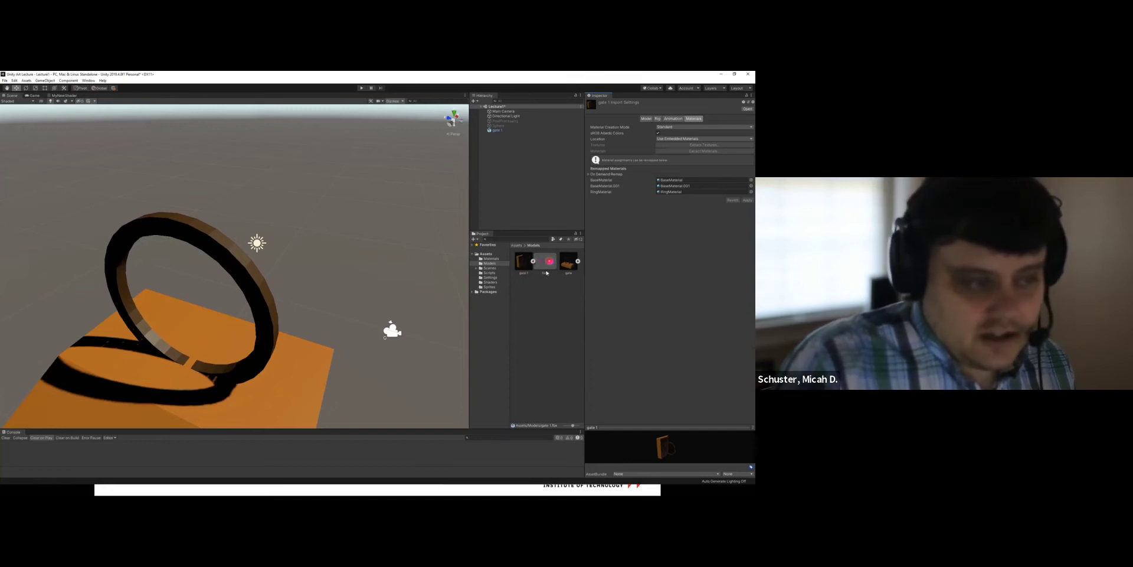
left_click_drag(540, 262, 546, 297)
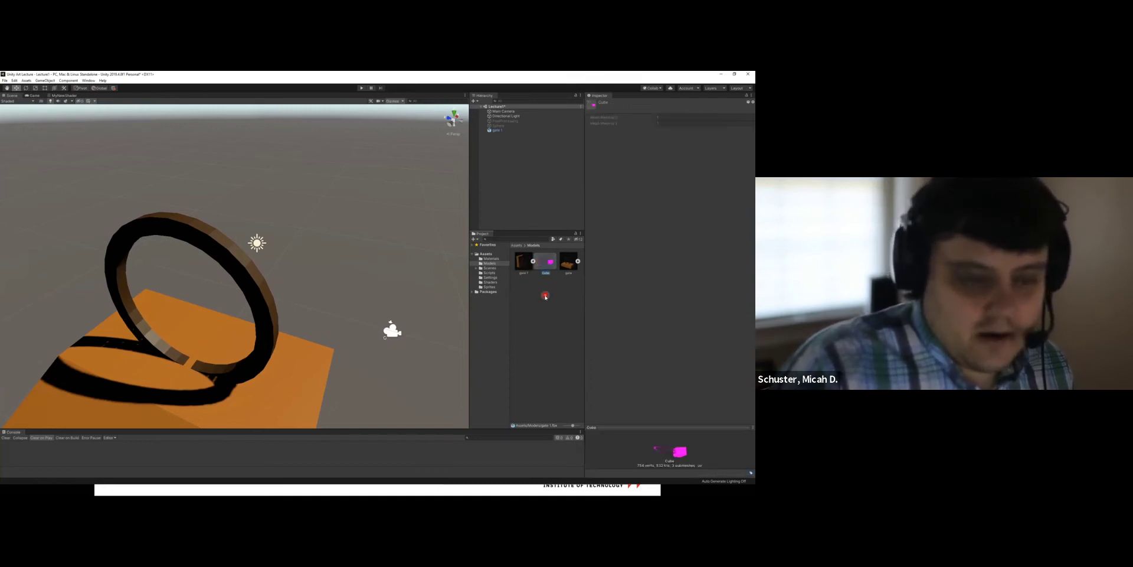
left_click(523, 265)
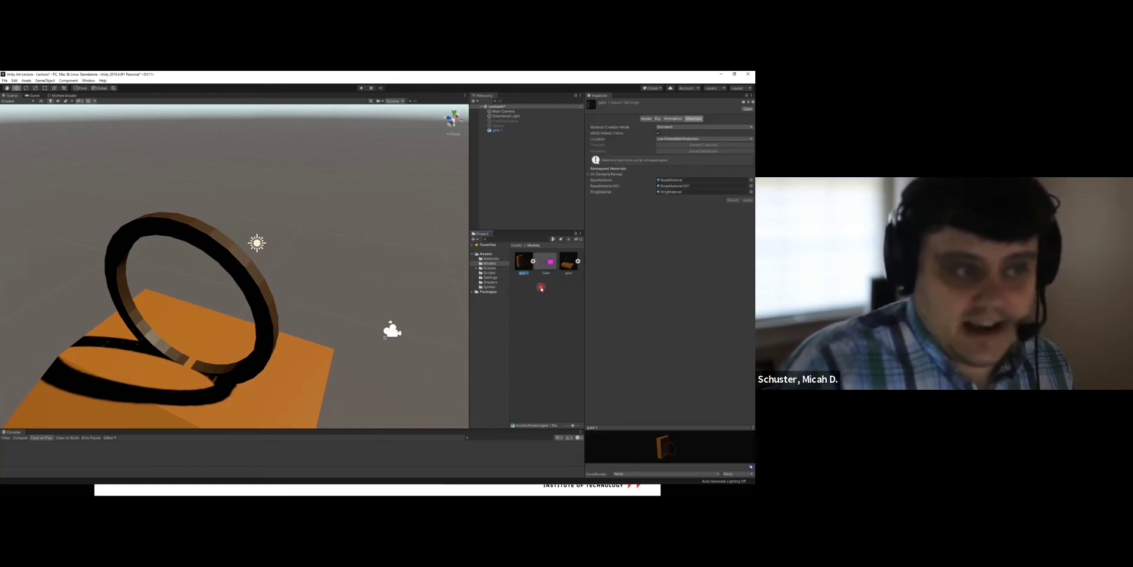
left_click(624, 163)
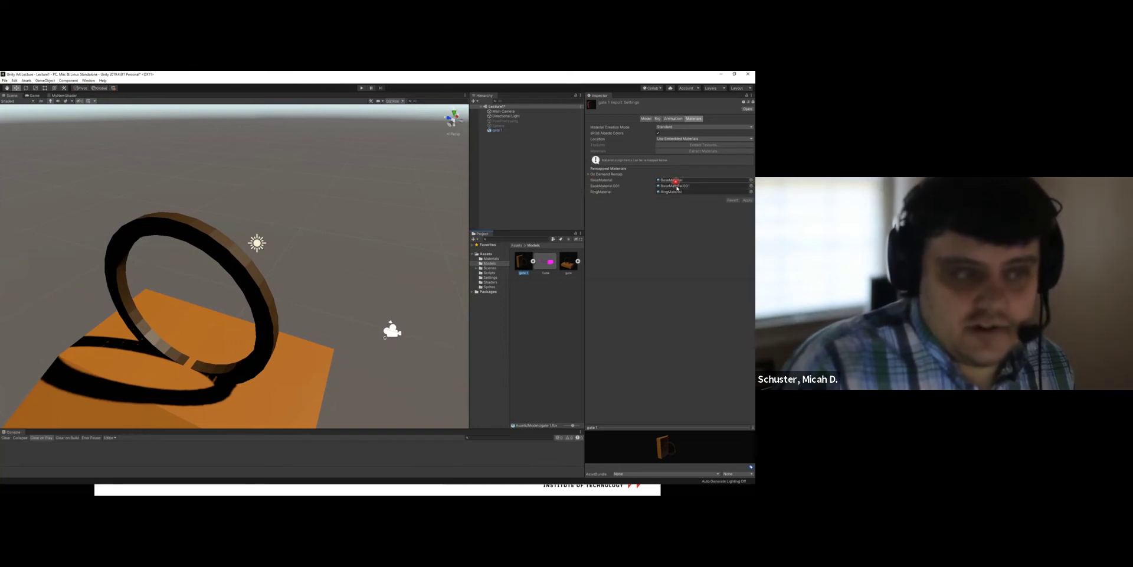
Inspect the extracted base and ring materials in the Materials folder and check that their properties can be edited.
left_click(492, 259)
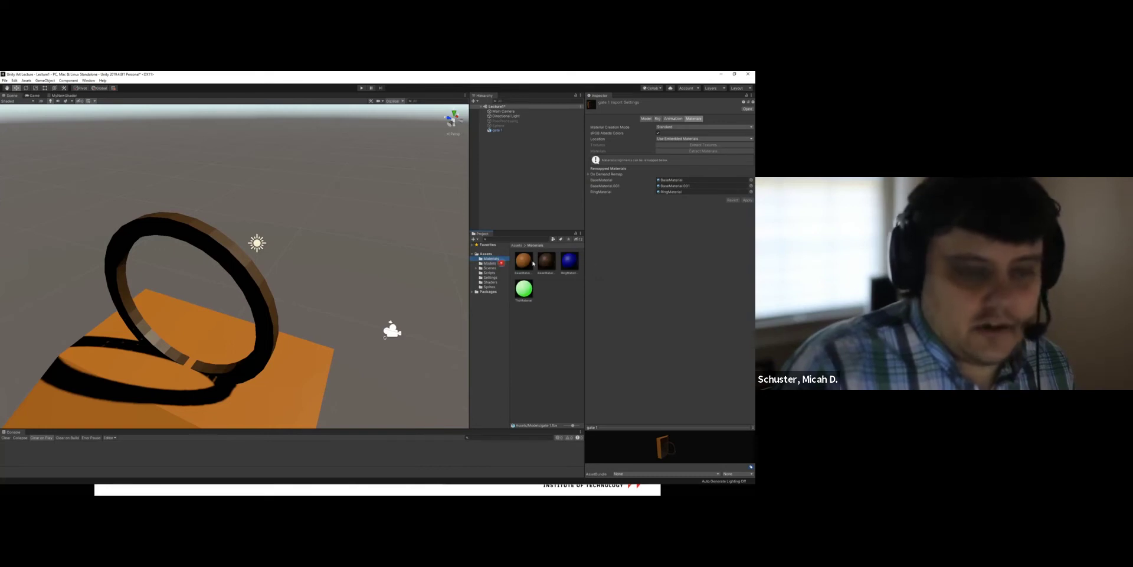
left_click(564, 264)
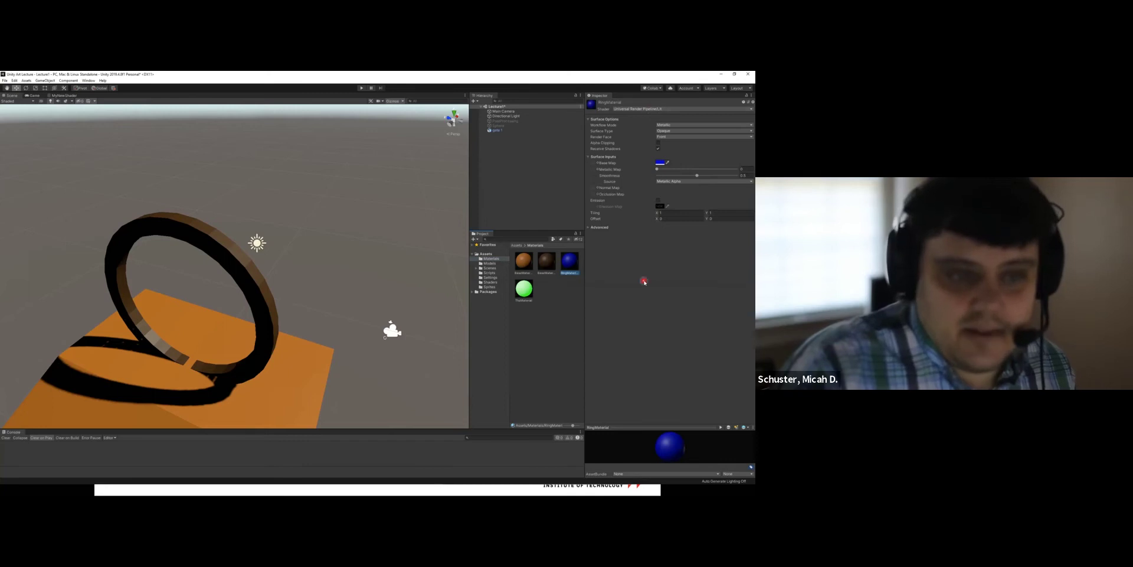
left_click(545, 264)
left_click(523, 262)
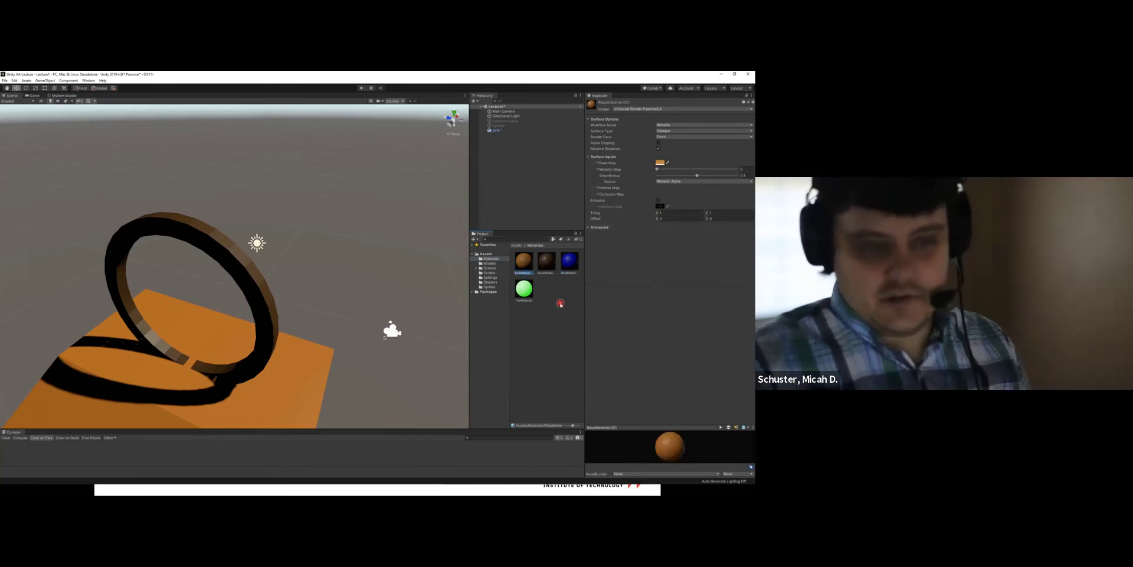
left_click(570, 261)
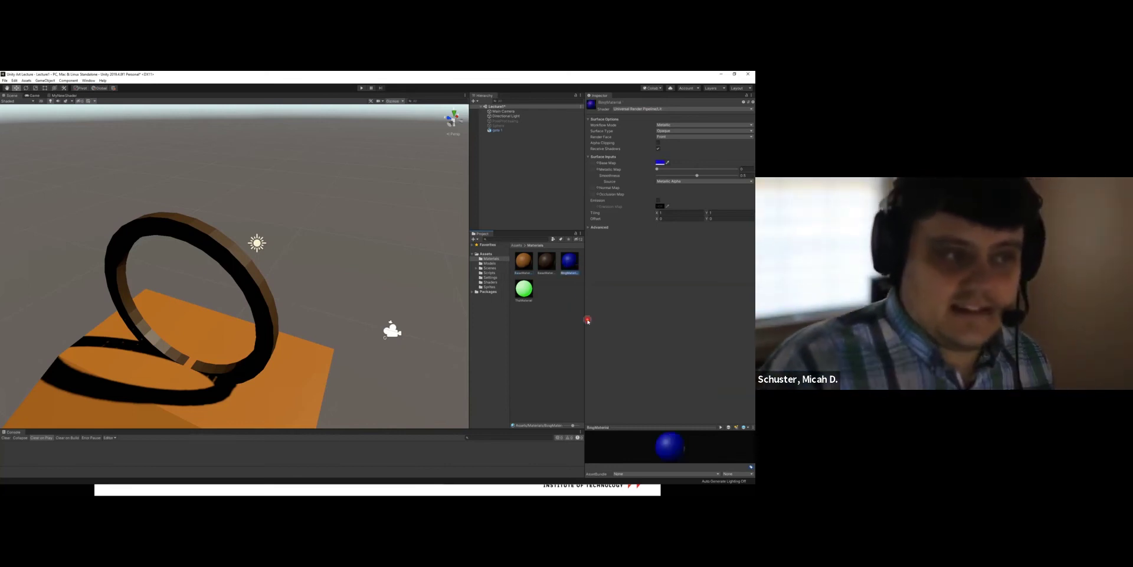
left_click(493, 263)
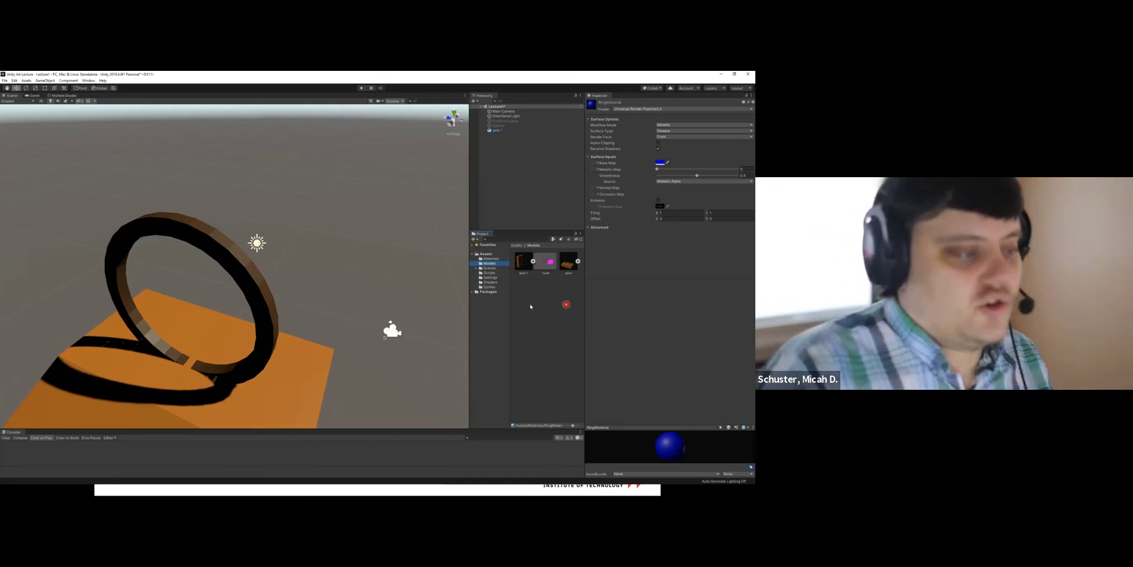
left_click(491, 257)
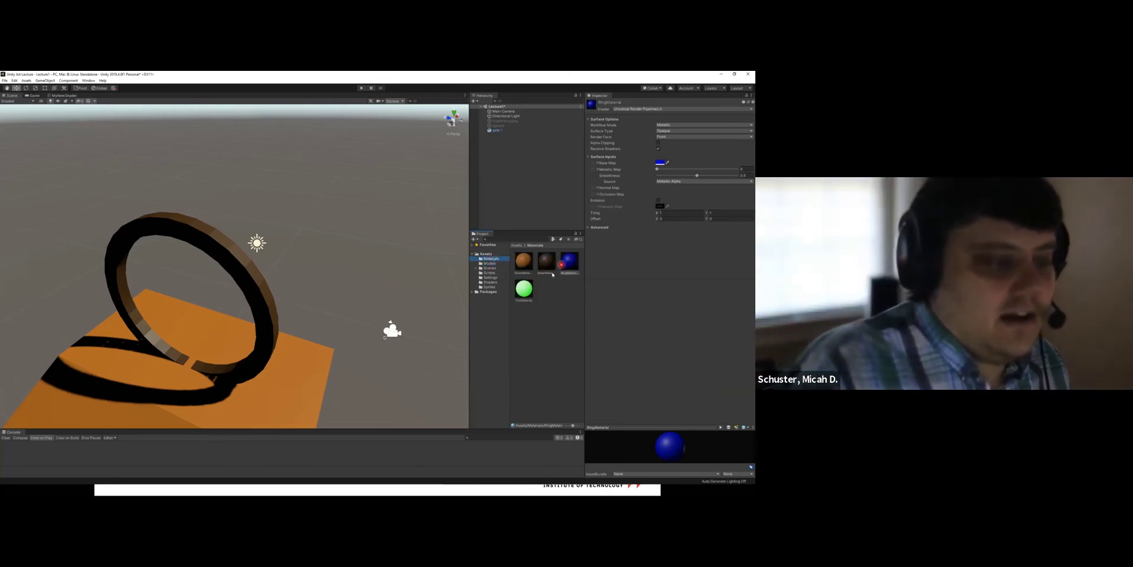
left_click(527, 261)
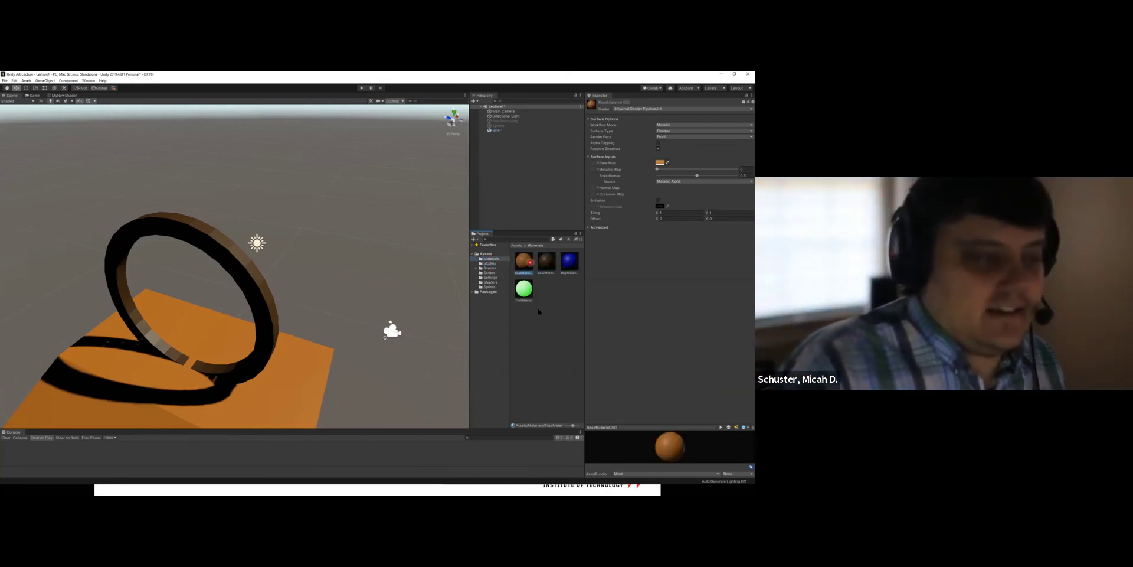
Remap the gate 1 asset's RingMaterial slot to the green material from the Materials folder and apply the import settings.
left_click(493, 264)
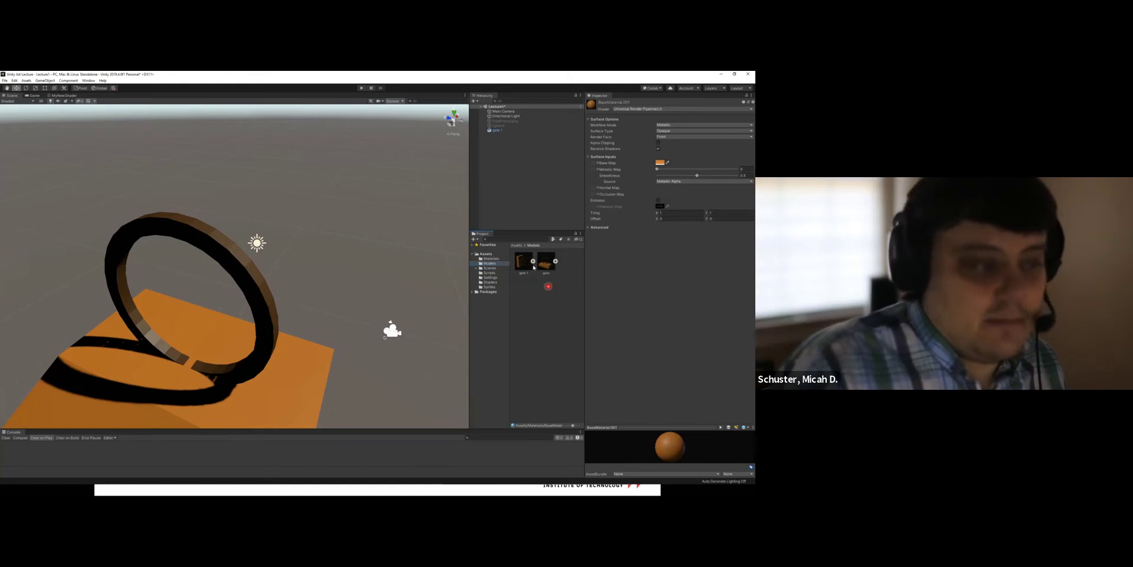
left_click(526, 263)
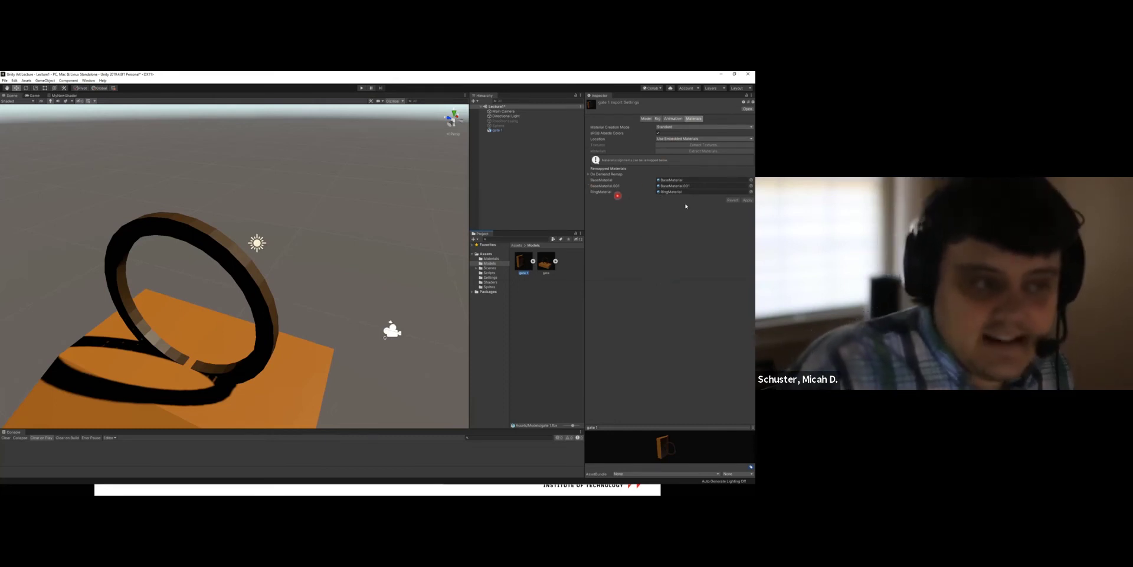
left_click(493, 259)
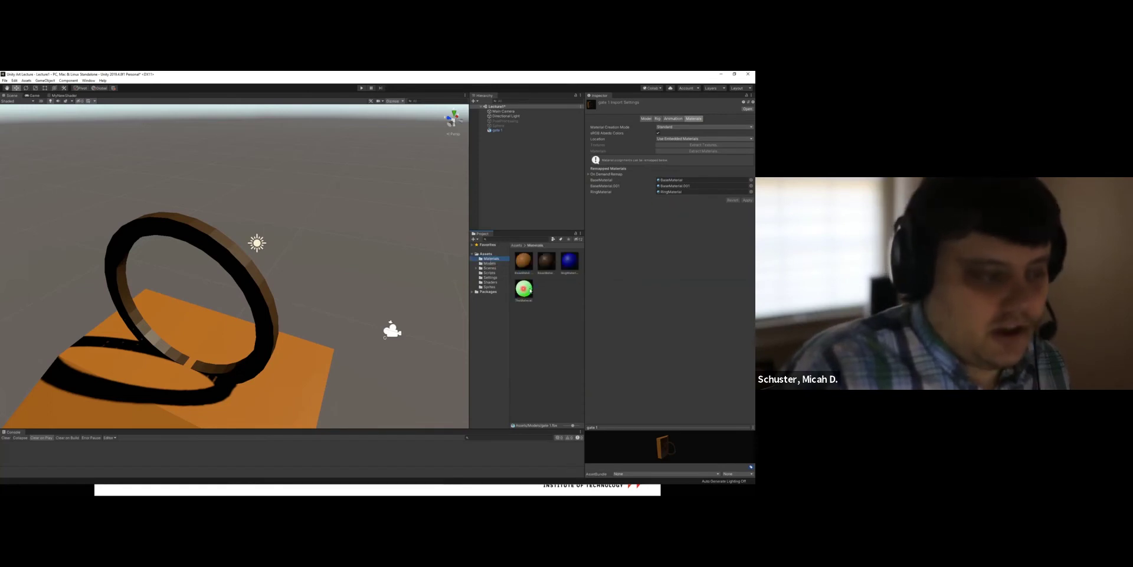
left_click_drag(525, 290, 673, 192)
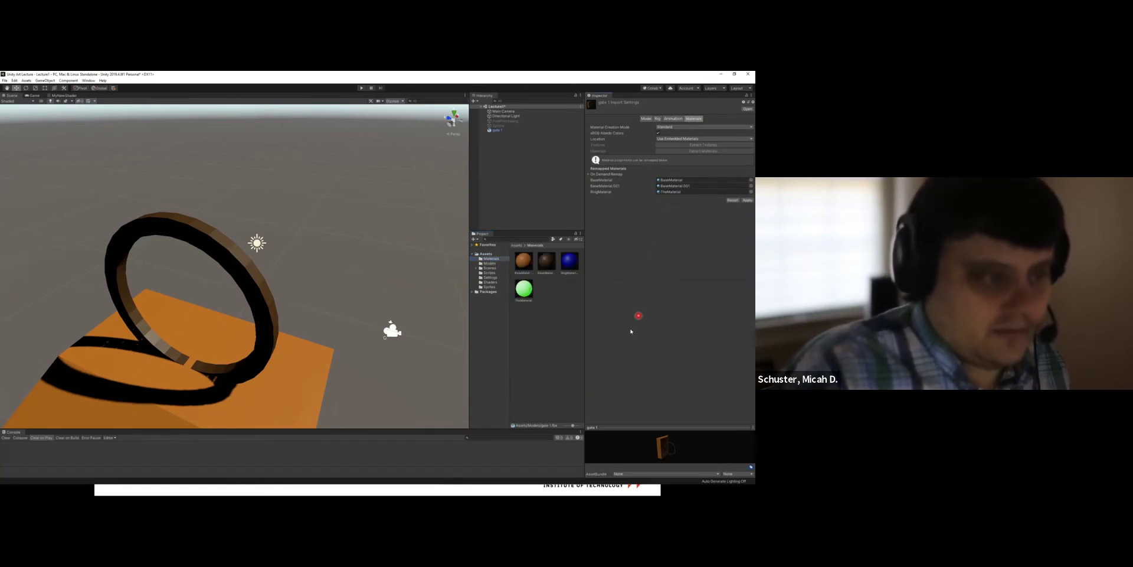
left_click_drag(331, 271, 331, 248, "alt")
left_click(397, 217)
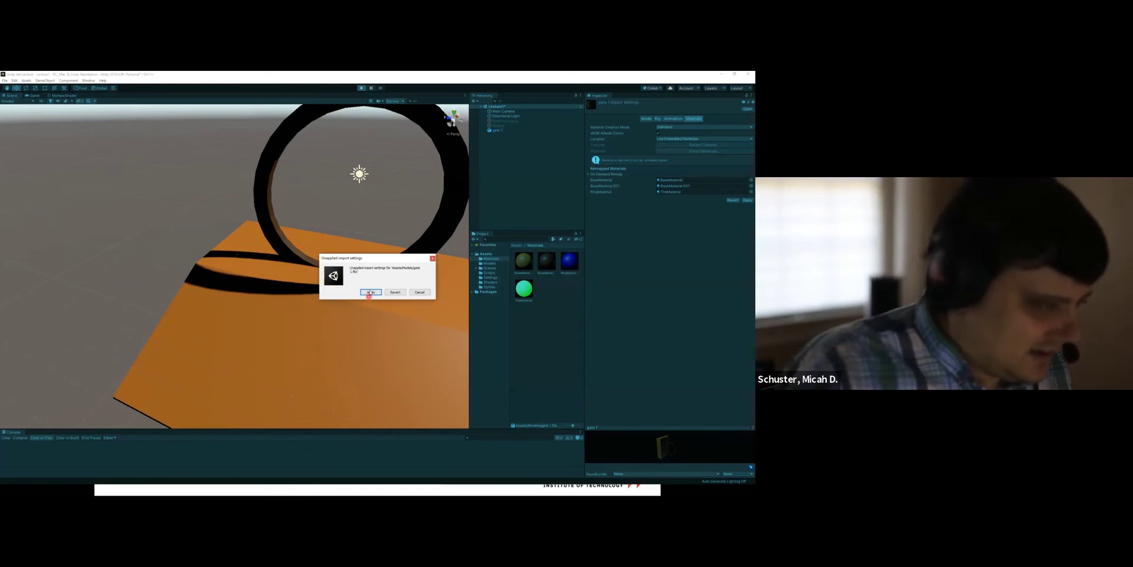
left_click(371, 292)
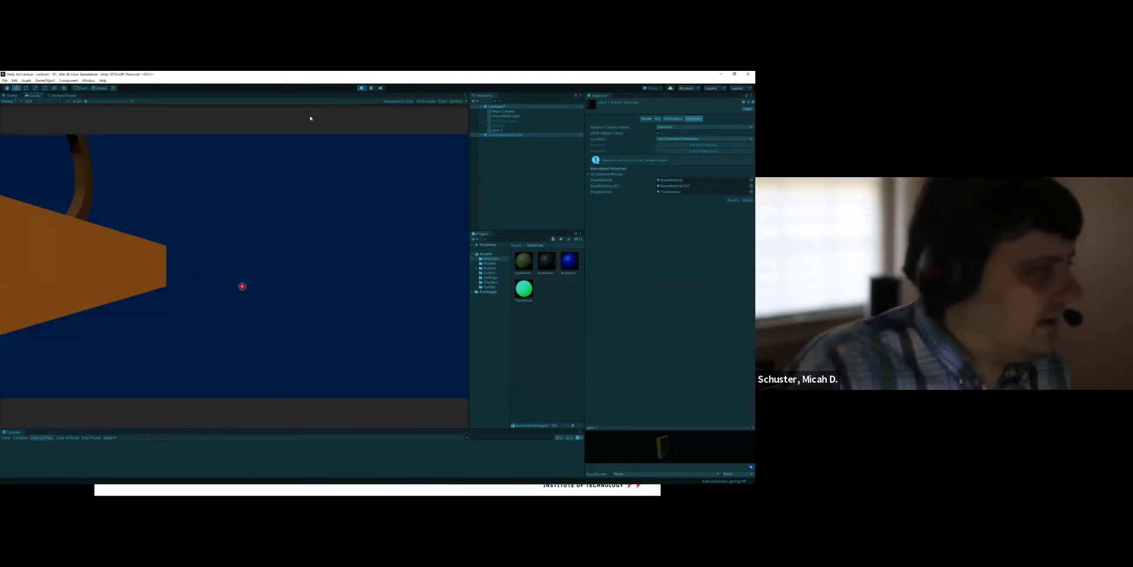
Exit play mode and check the remapped ring on the gate in the Game and Scene views.
left_click(361, 87)
middle_click_drag(311, 244, 464, 257)
left_click(33, 95)
left_click(10, 95)
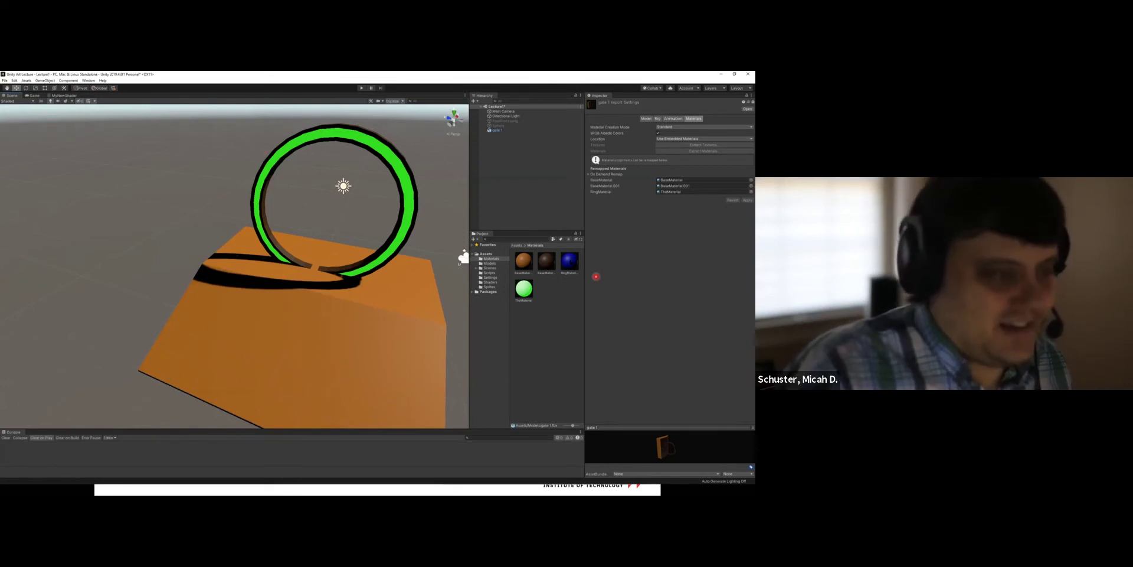
Clear the green material from the ring's remap slot to restore RingMaterial on the gate 1 asset.
left_click(671, 191)
key("Delete")
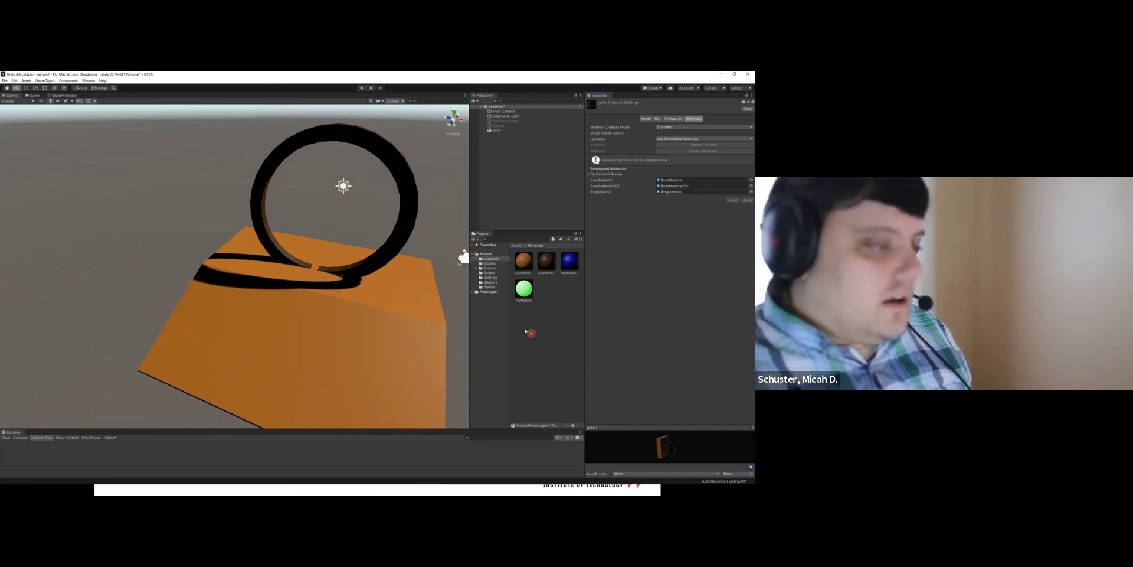
Review the gate 1 asset's Model and Materials import settings.
left_click(490, 263)
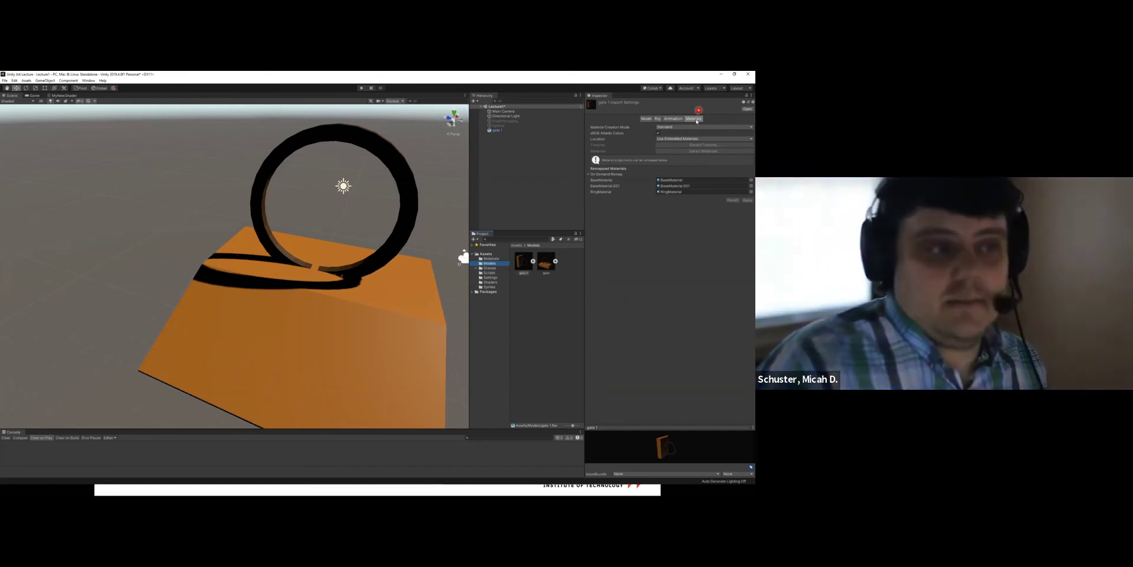
left_click(646, 118)
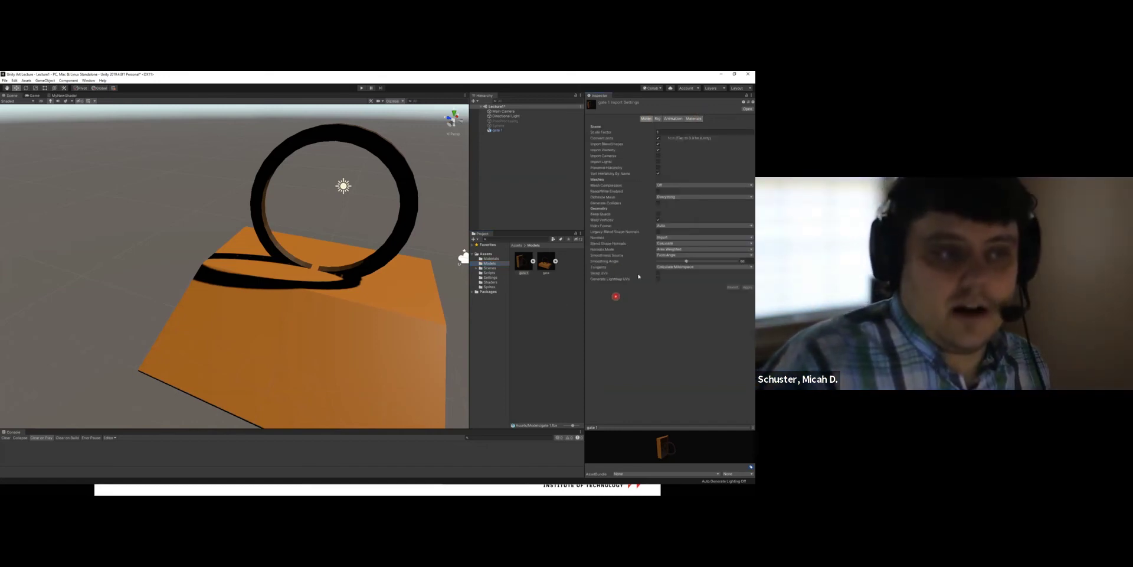
left_click(694, 119)
left_click(646, 118)
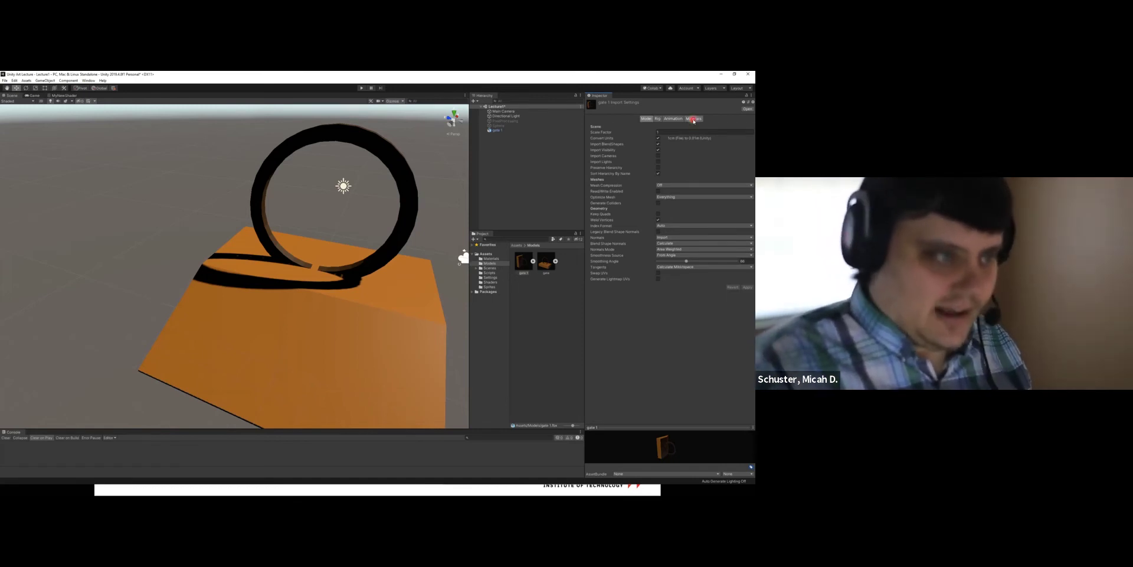
left_click(694, 119)
left_click(646, 123)
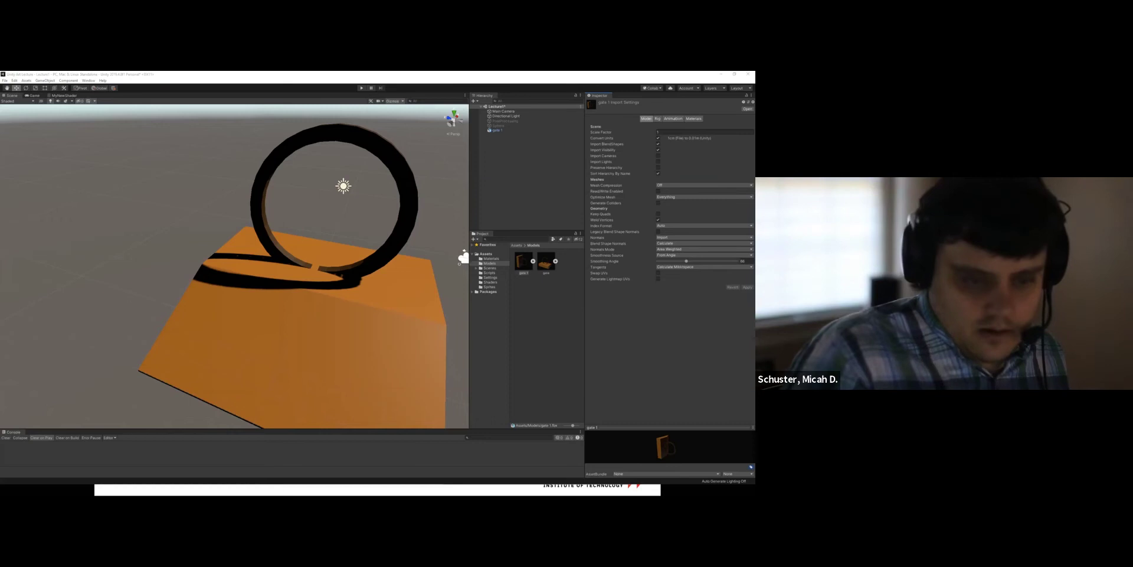
key("alt+Tab")
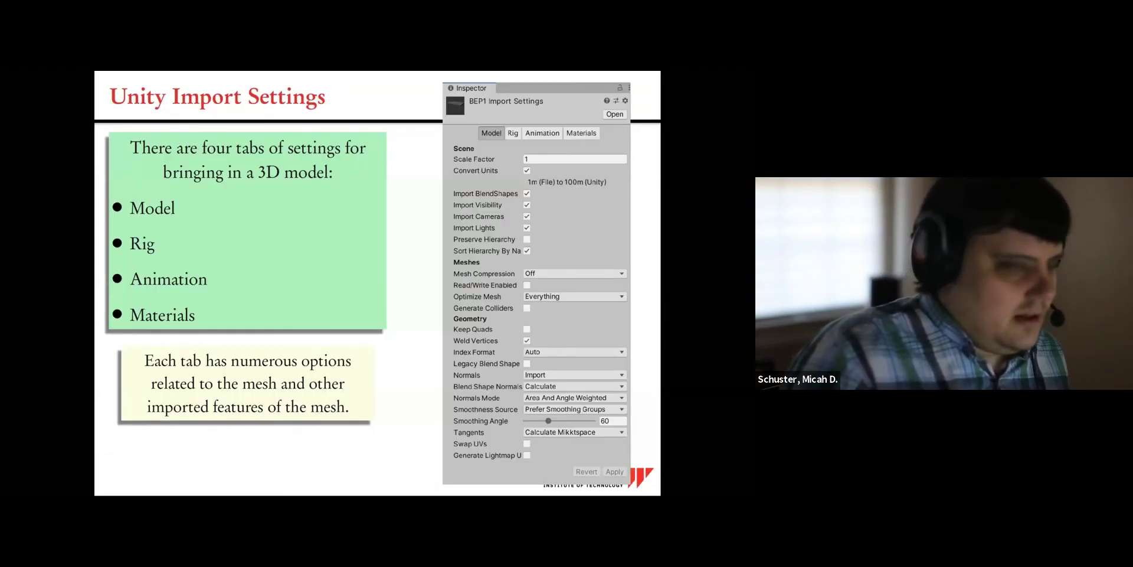
key("Right")
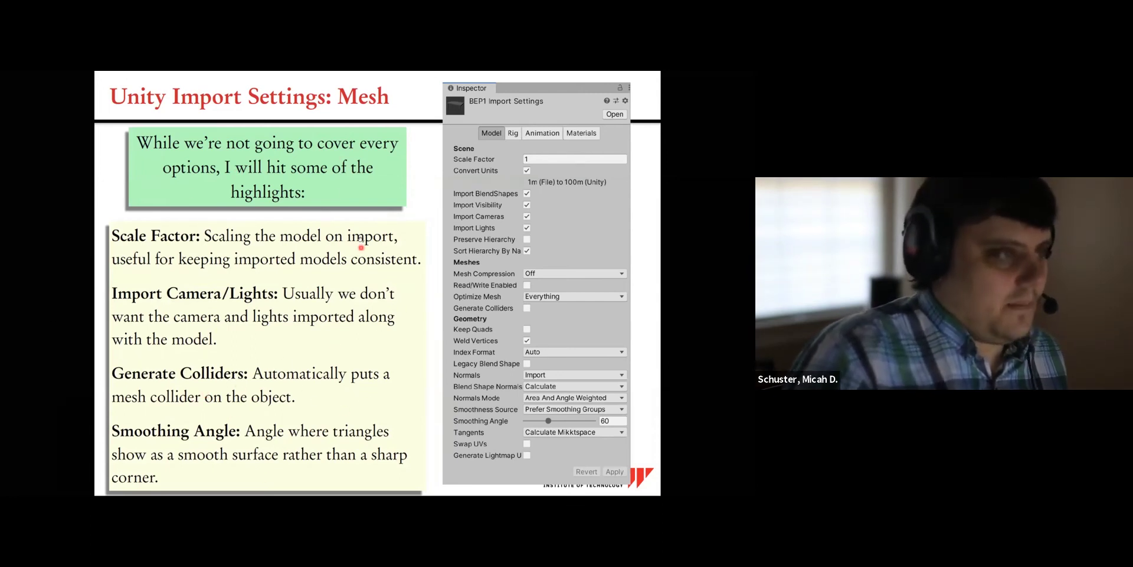
key("Right")
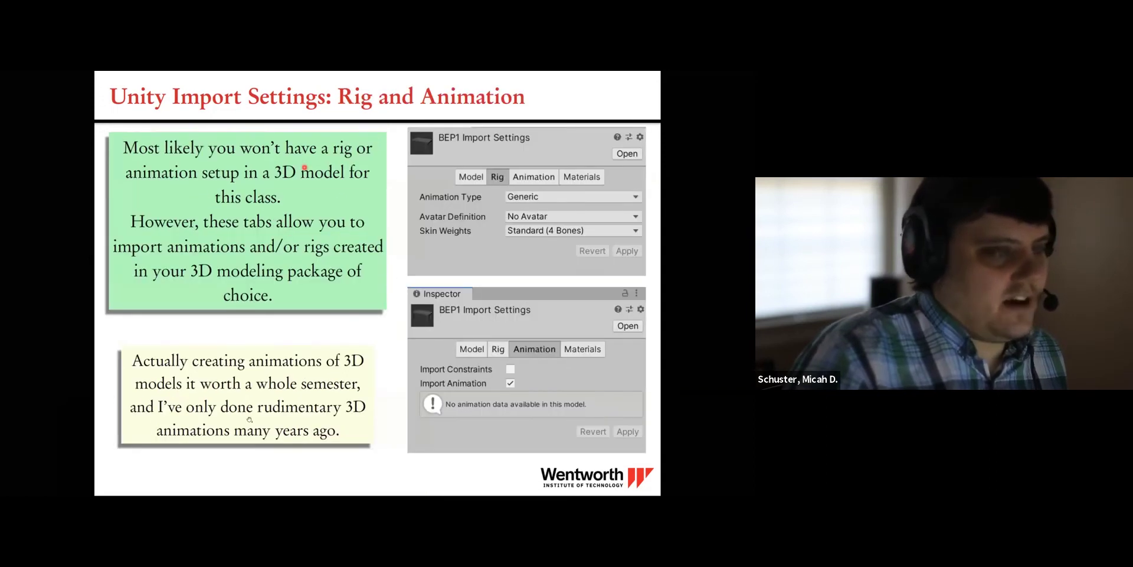
key("Right")
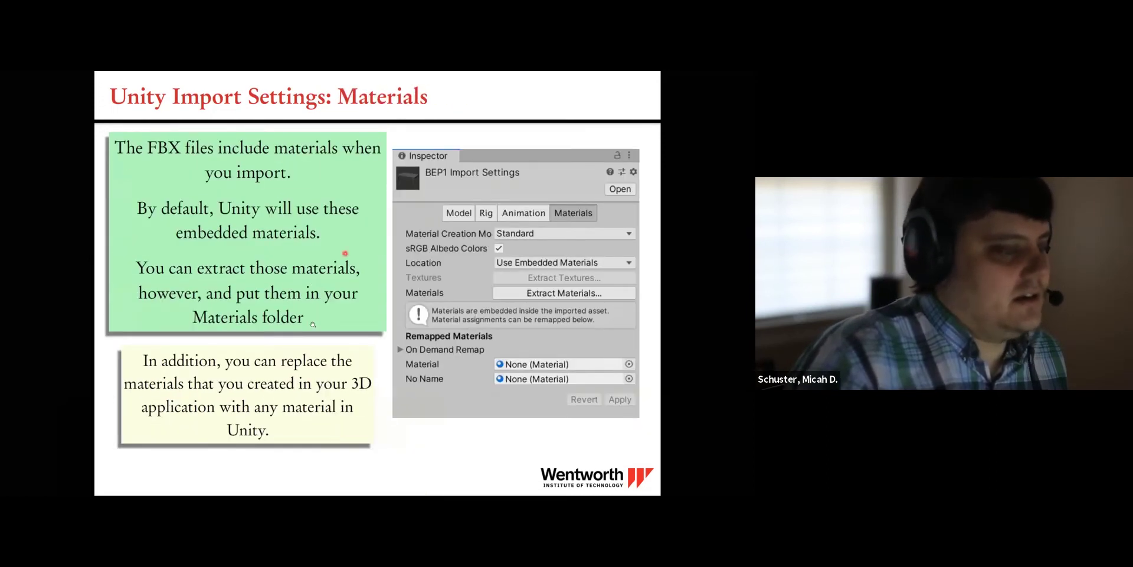
key("Right")
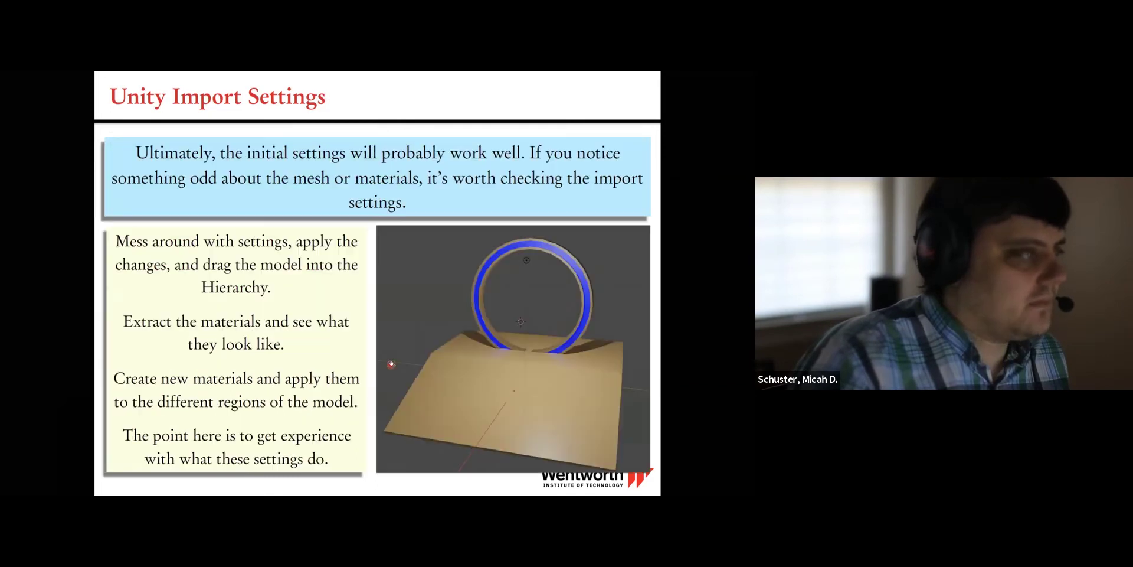
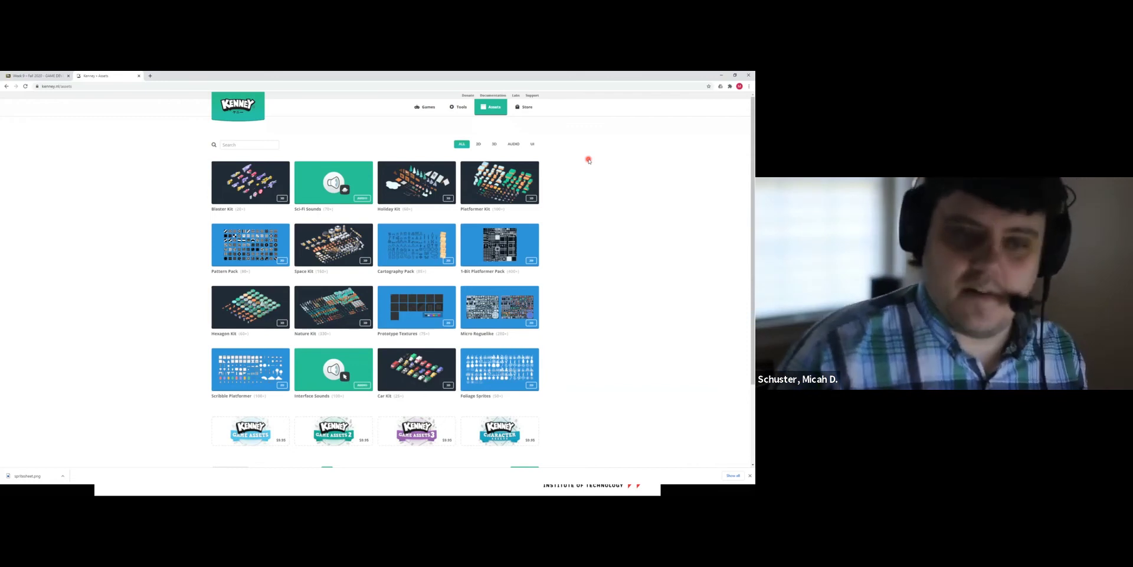
Examine the Blaster Kit page with its enlarged preview and the Car Kit page in Kenney's online asset library.
left_click(255, 175)
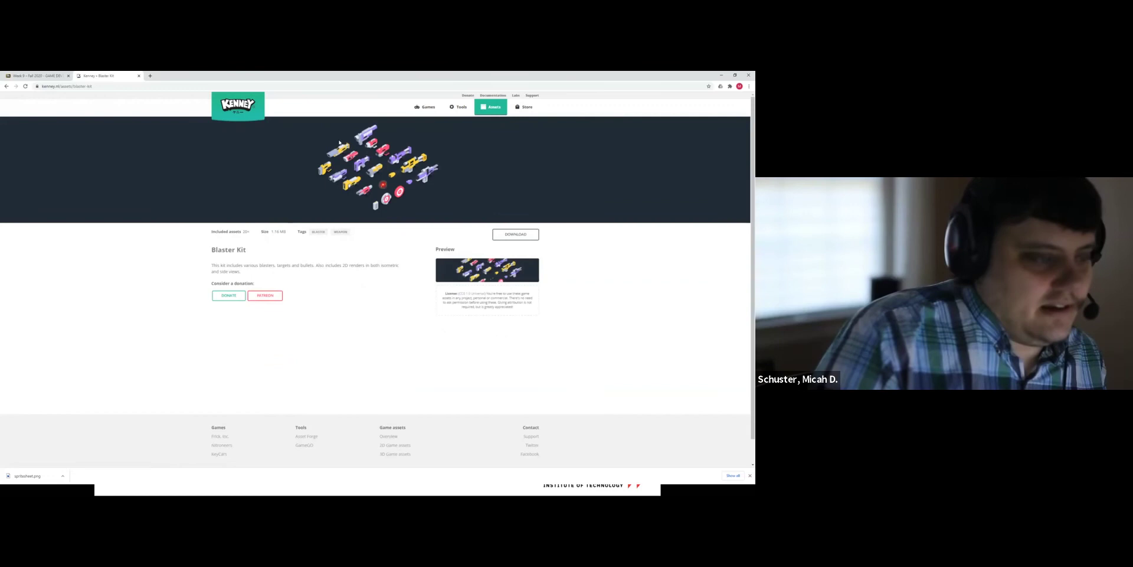
left_click(484, 272)
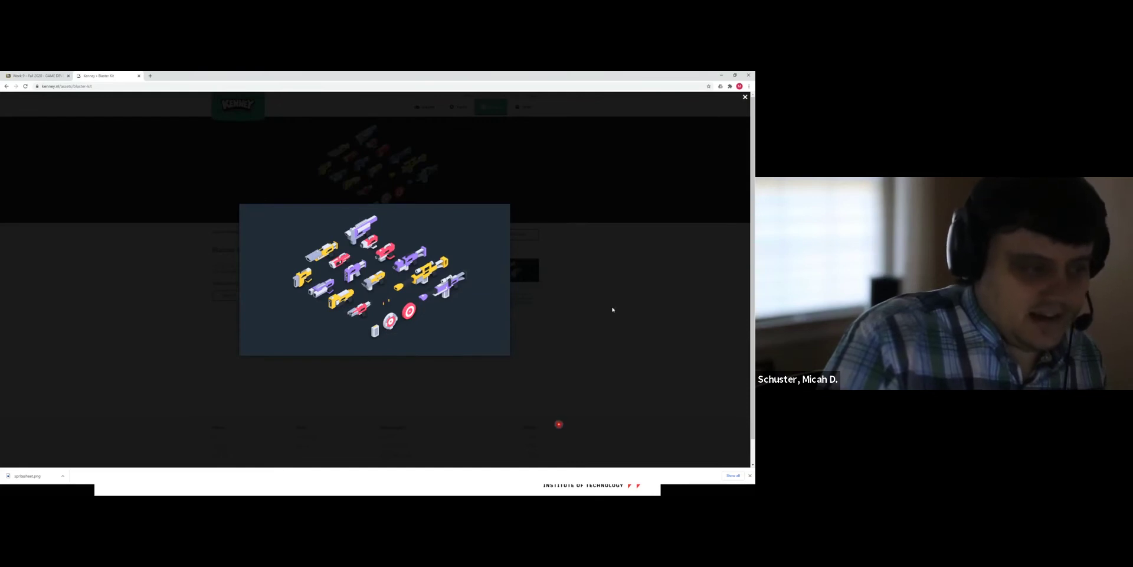
left_click(626, 278)
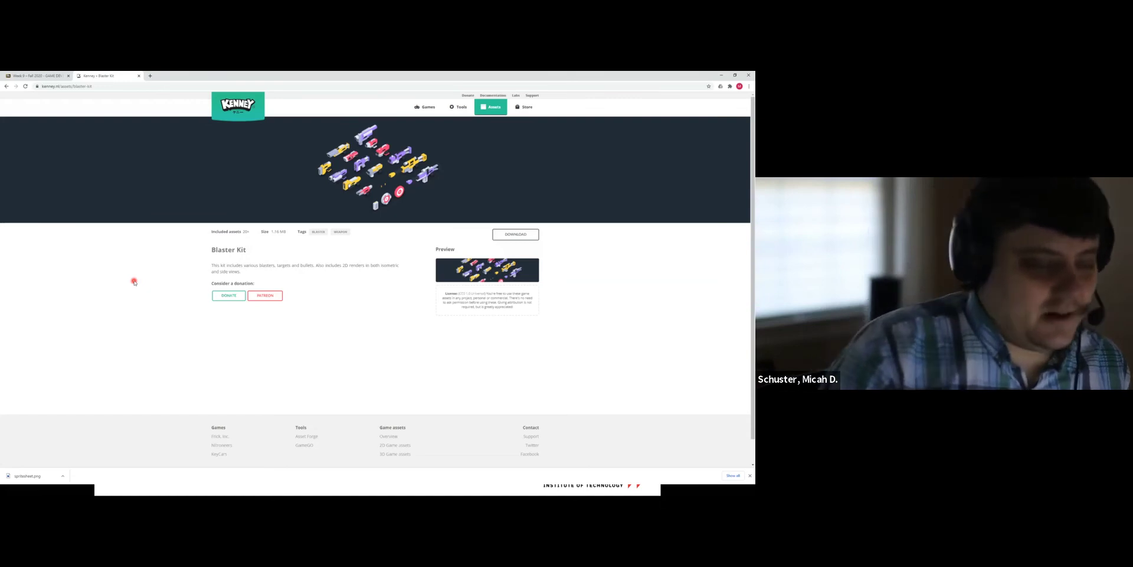
left_click(11, 85)
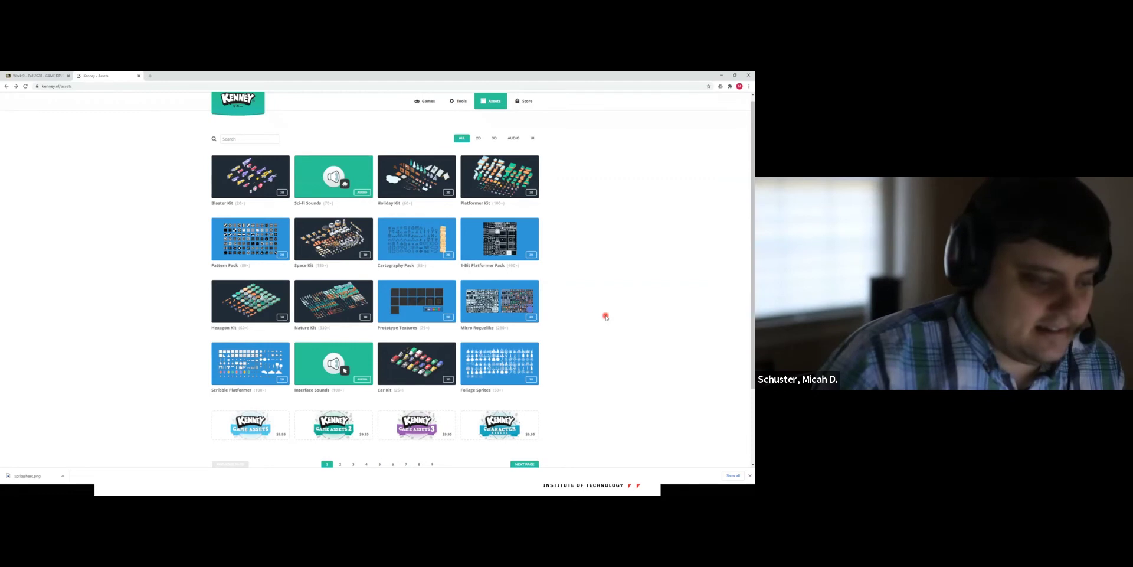
scroll(616, 295, "down", 3)
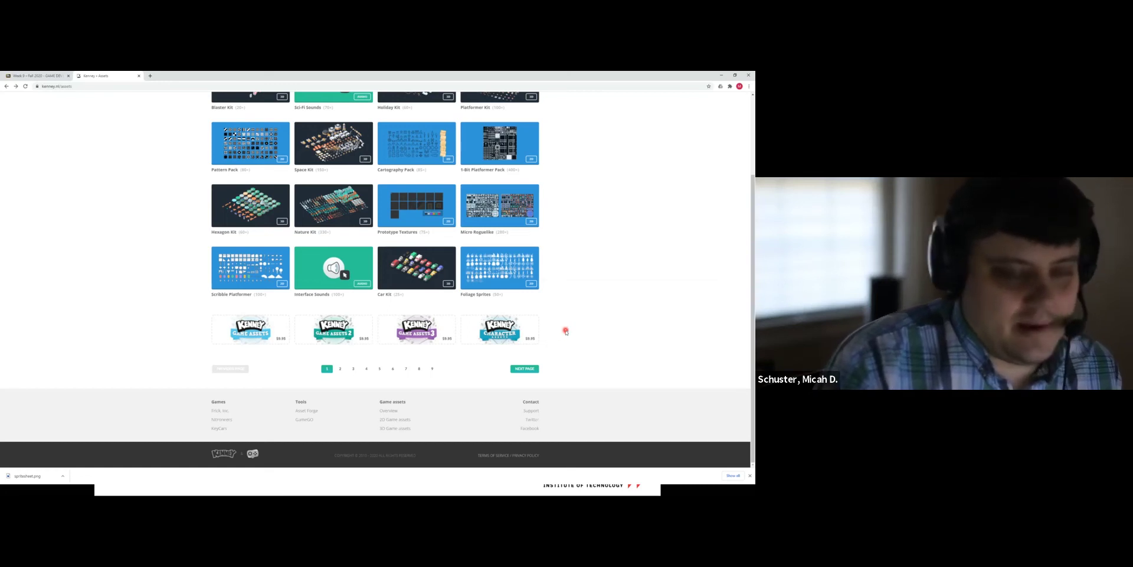
left_click(417, 267)
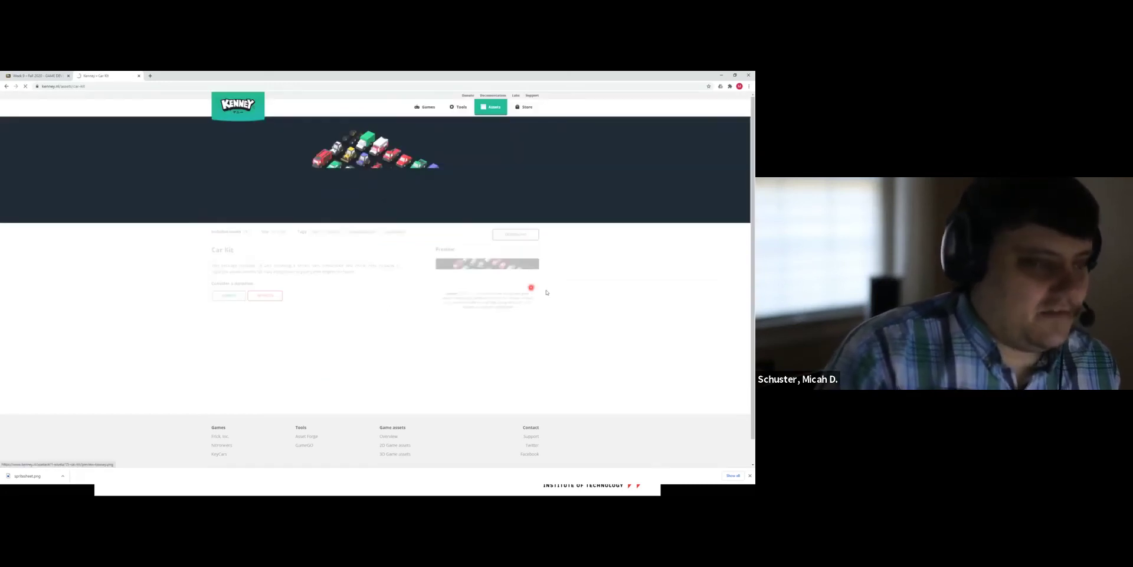
left_click(6, 86)
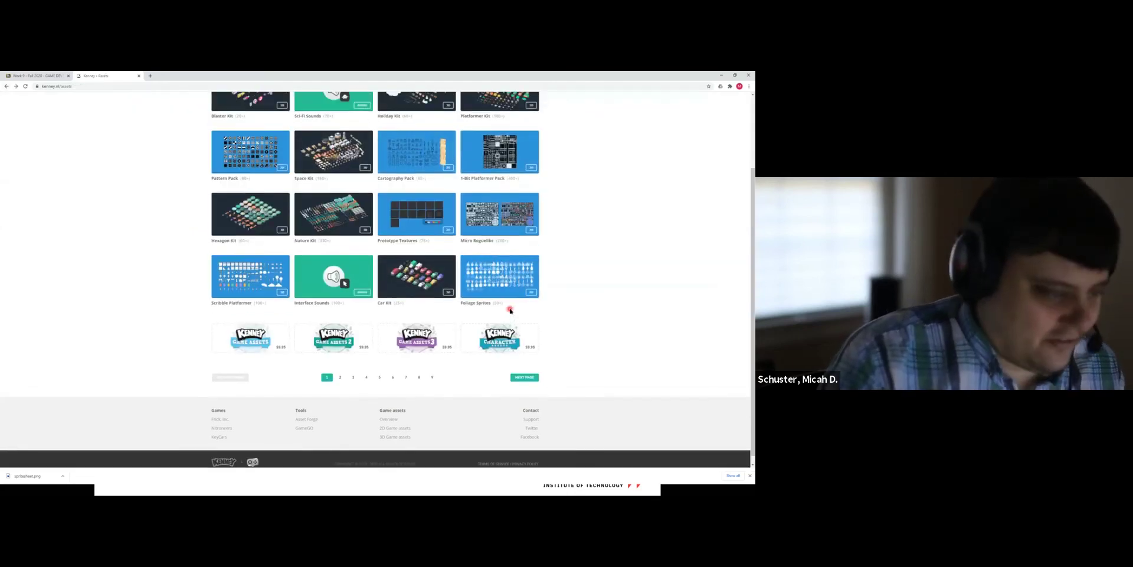
Filter the Kenney asset library to 3D assets and look through both pages of kits.
scroll(577, 220, "up", 3)
left_click(495, 144)
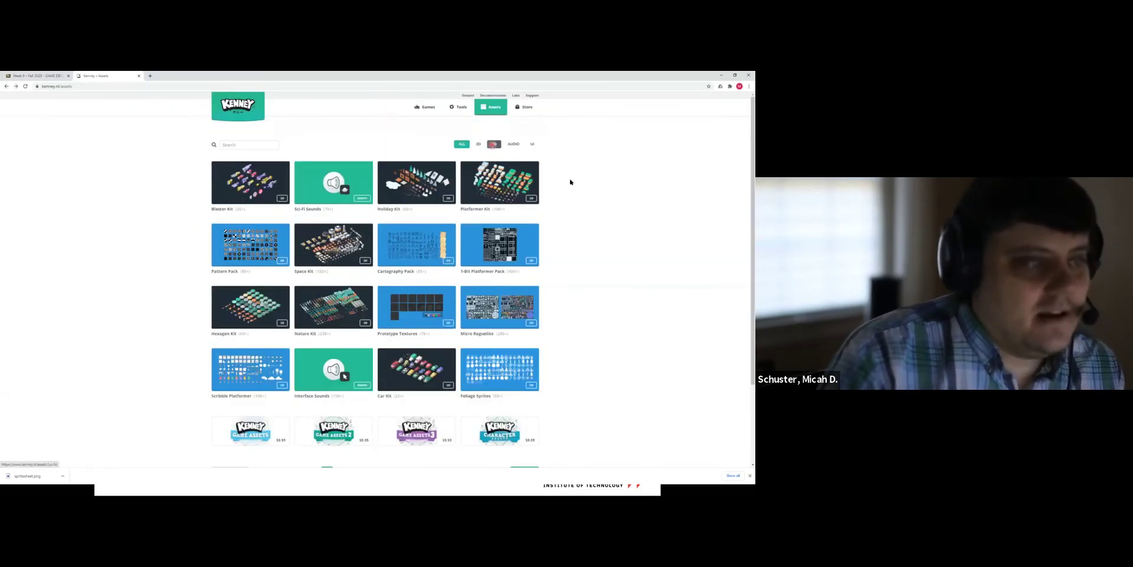
scroll(601, 375, "down", 3)
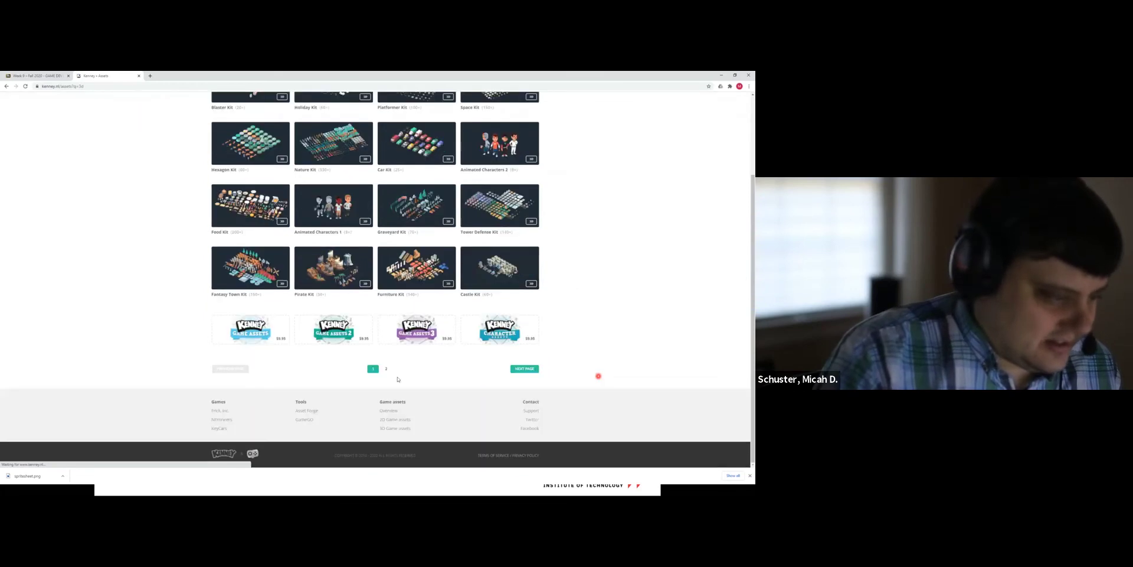
left_click(386, 372)
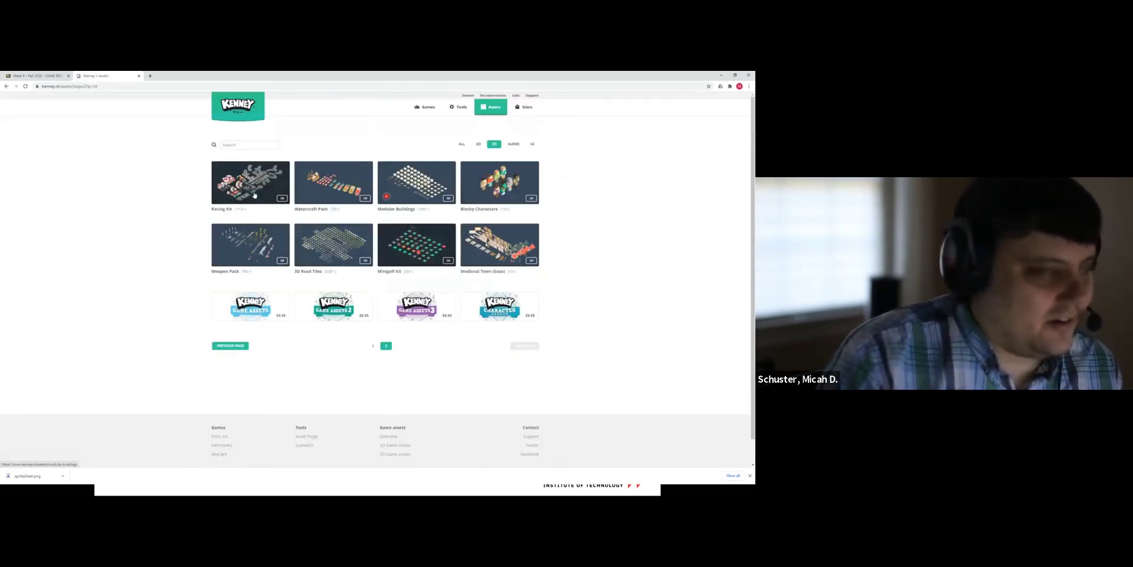
Look over the UI and audio categories of the Kenney asset library.
left_click(533, 144)
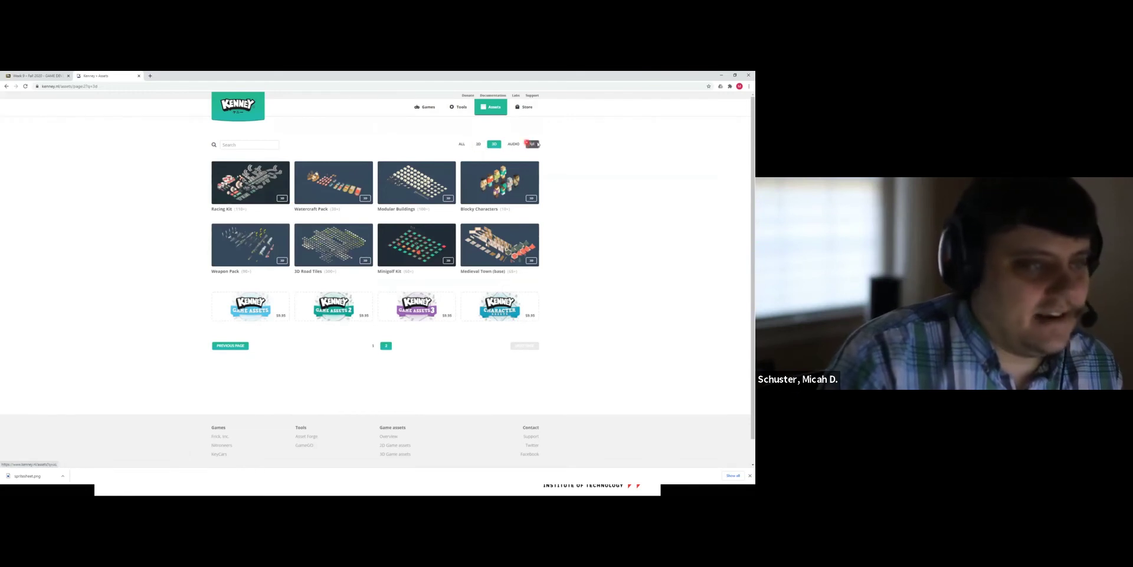
left_click(513, 144)
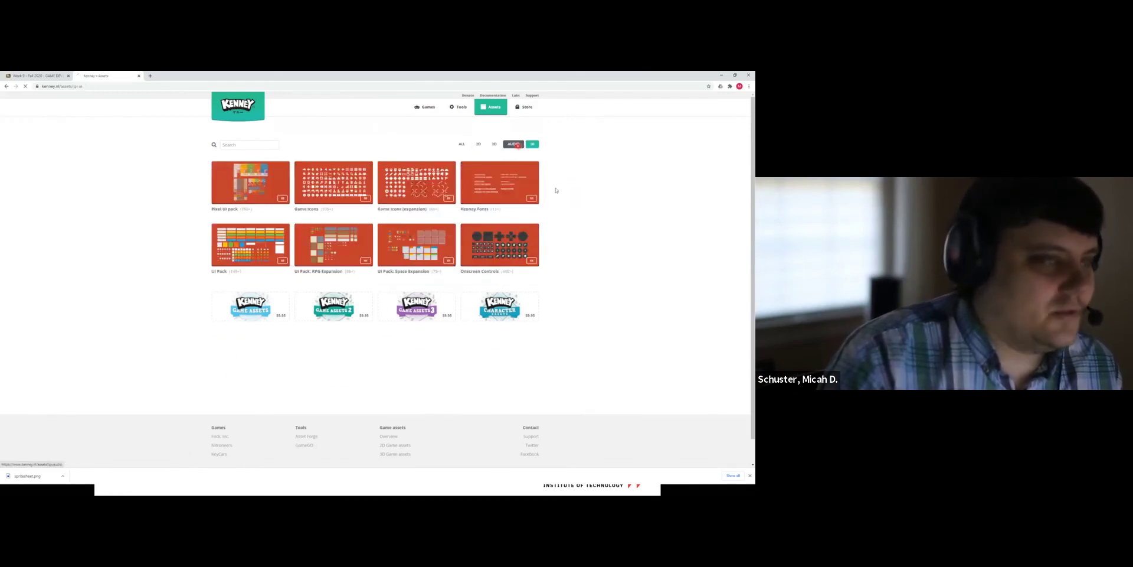
left_click(463, 144)
Filter the Kenney asset library to 2D assets and browse its first, second and last pages of packs.
left_click(478, 144)
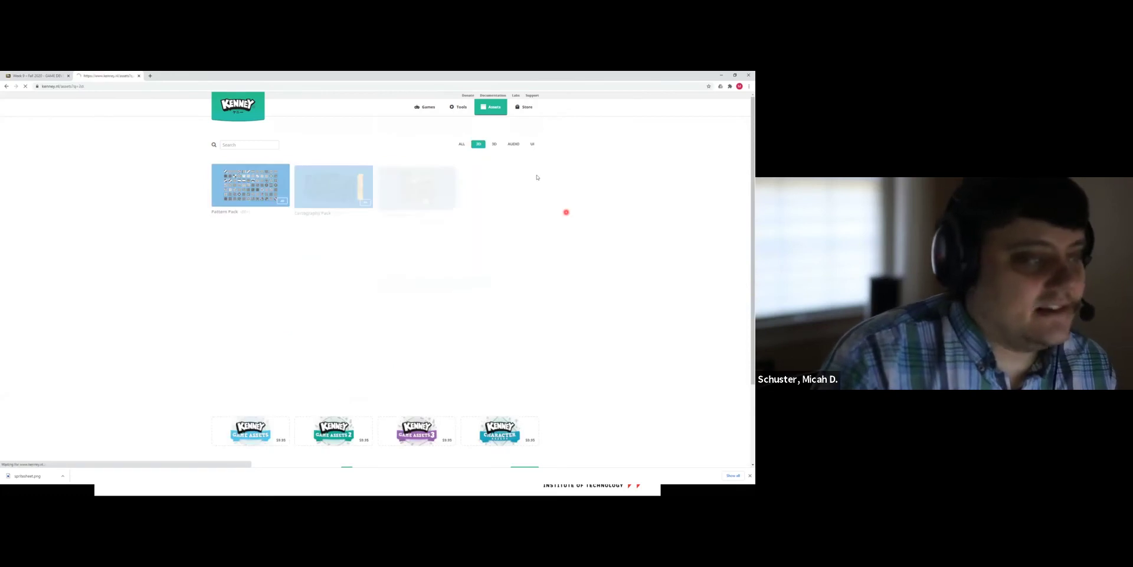
scroll(447, 453, "down", 3)
left_click(402, 369)
left_click(413, 369)
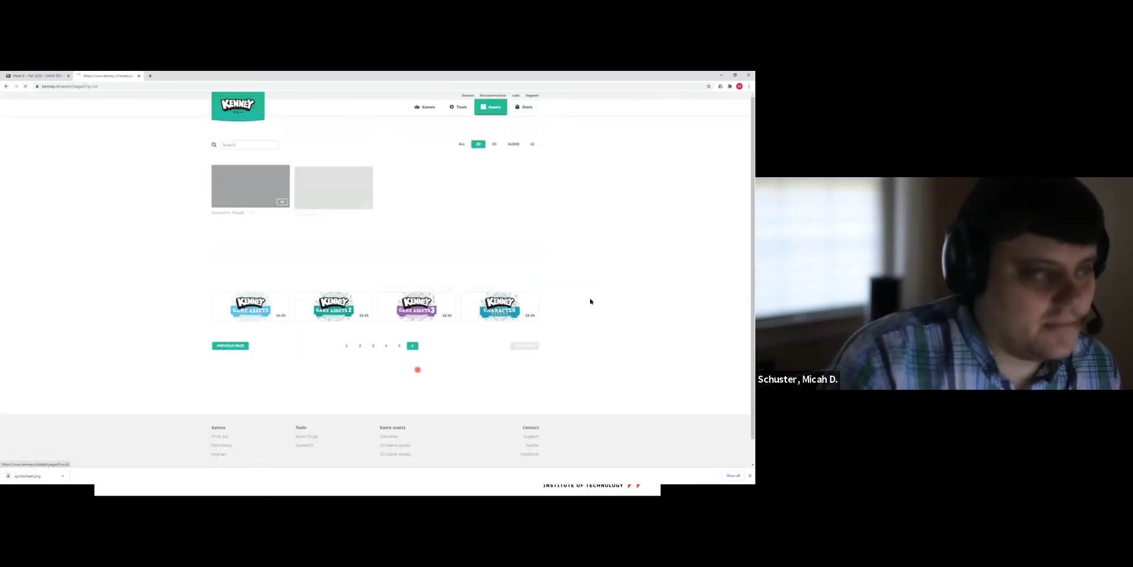
left_click(357, 345)
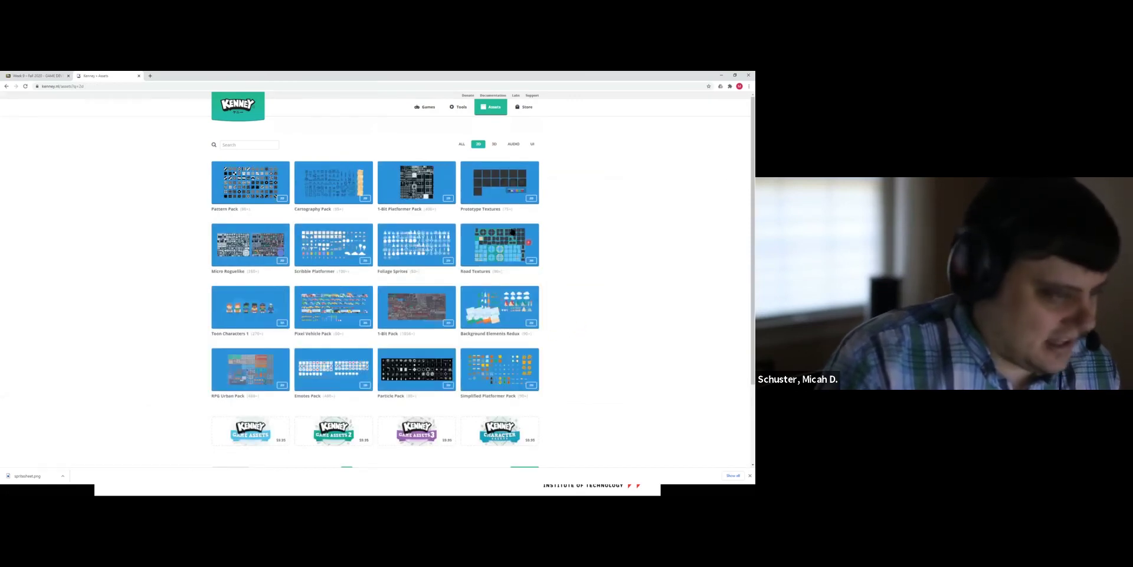
scroll(572, 295, "down", 1)
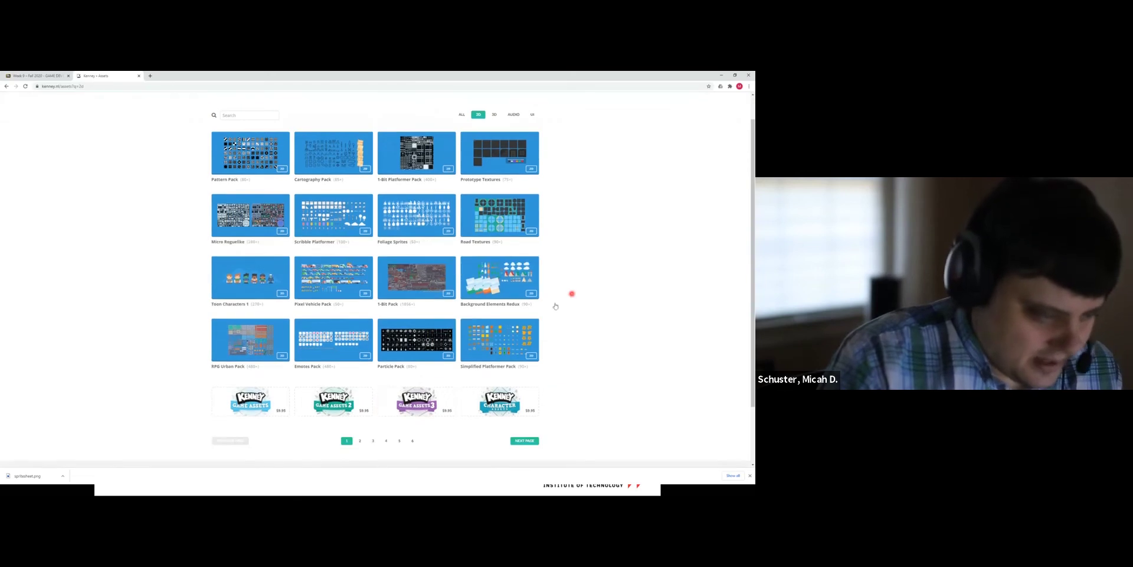
left_click(361, 440)
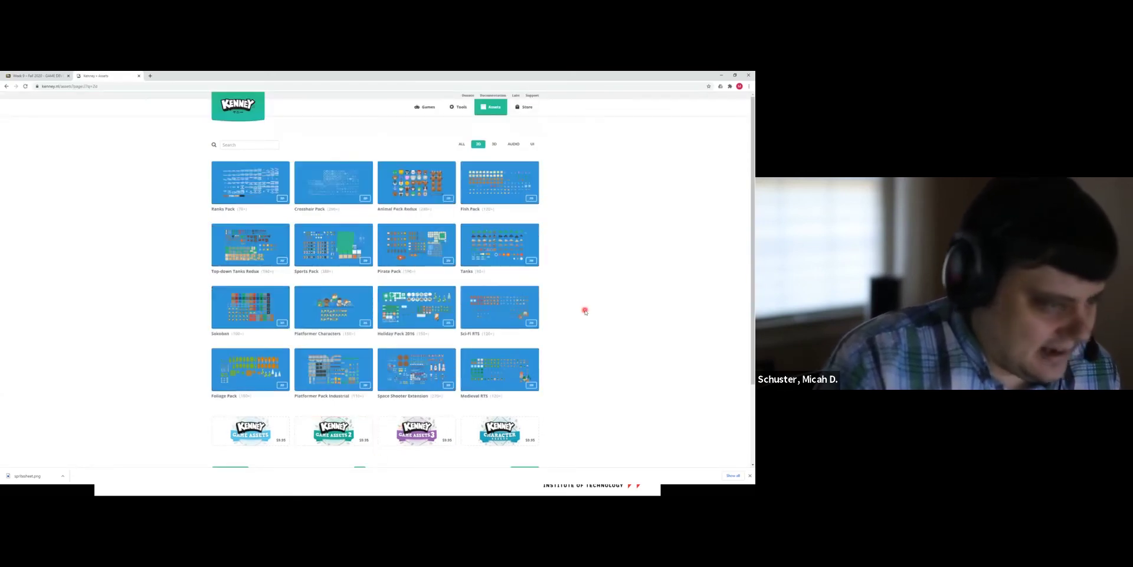
Examine the Top-down Tanks Redux page and its enlarged preview, and return to the 2D asset list.
scroll(585, 312, "down", 1)
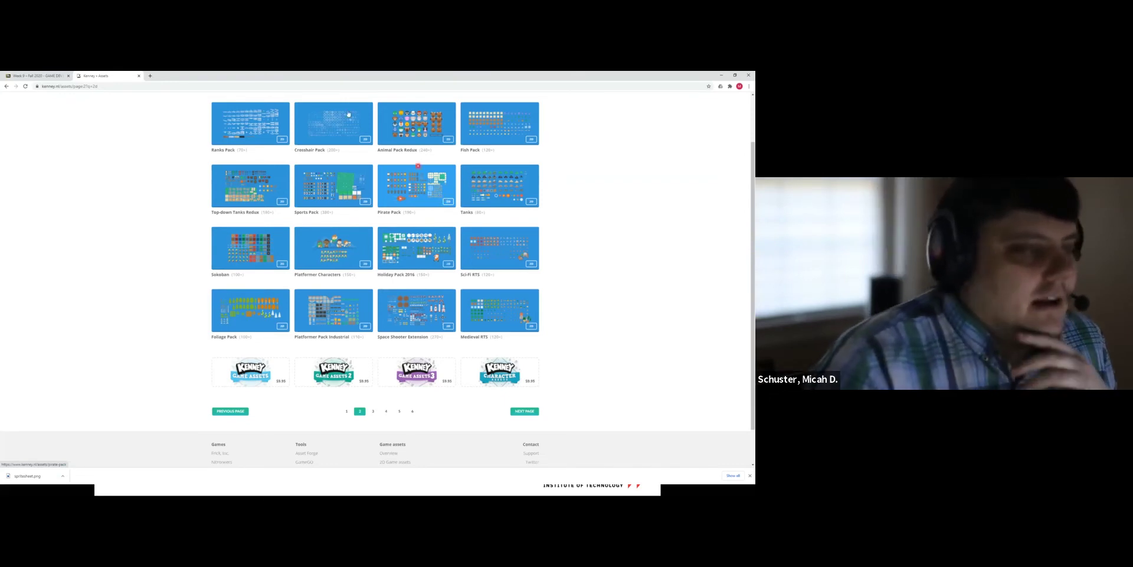
left_click(275, 192)
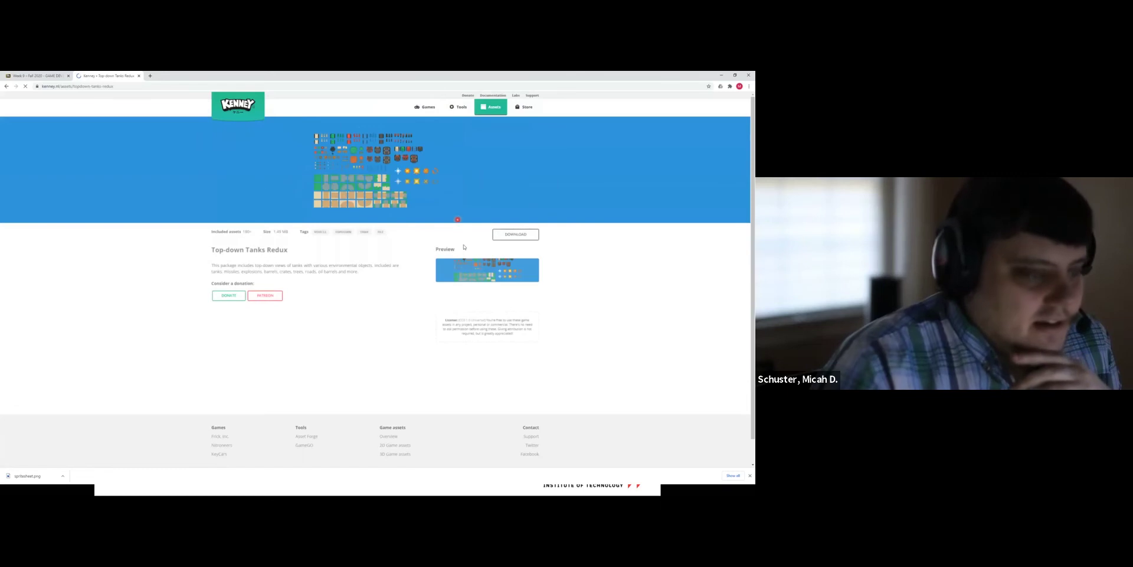
left_click(475, 263)
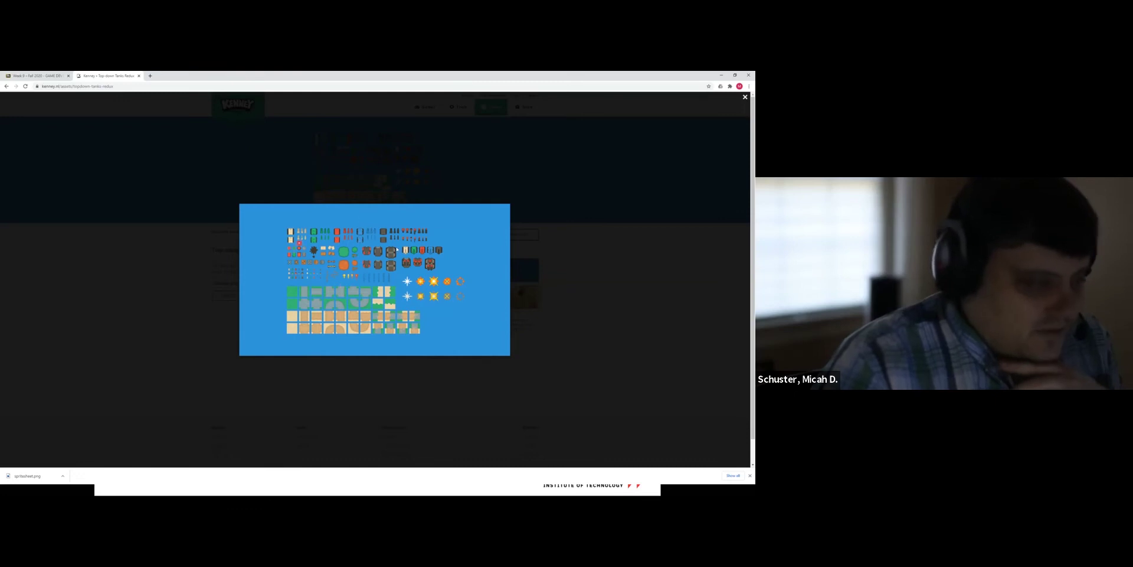
left_click(638, 185)
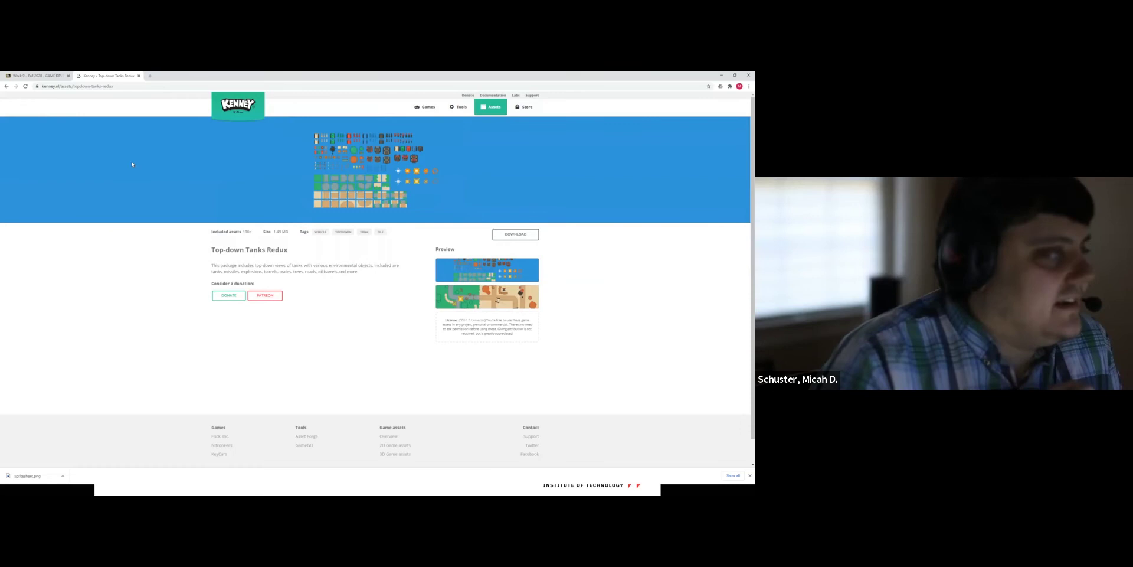
key("alt+Left")
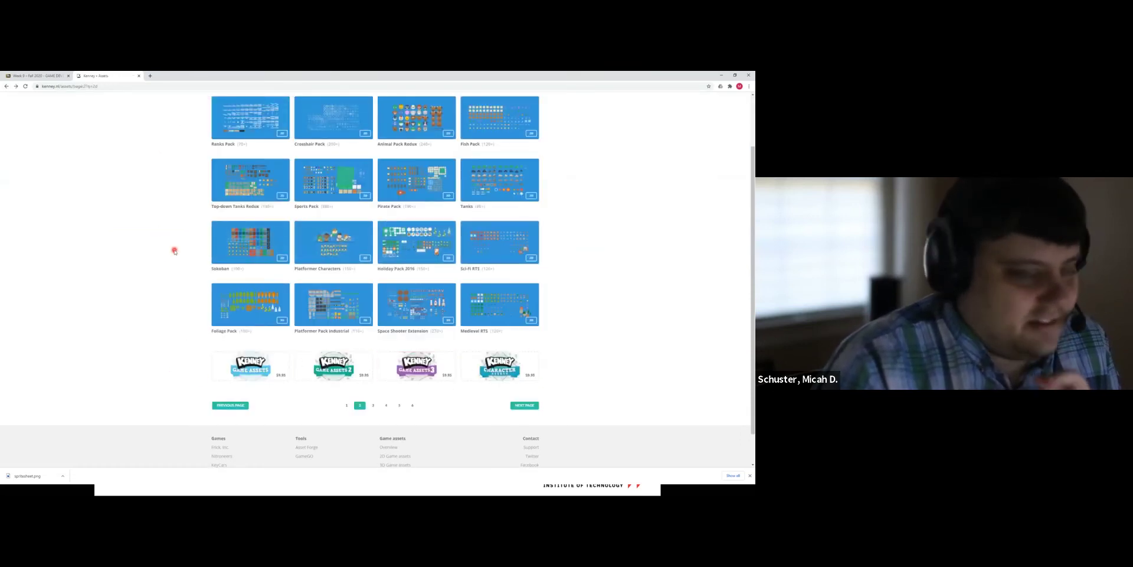
scroll(174, 251, "up", 2)
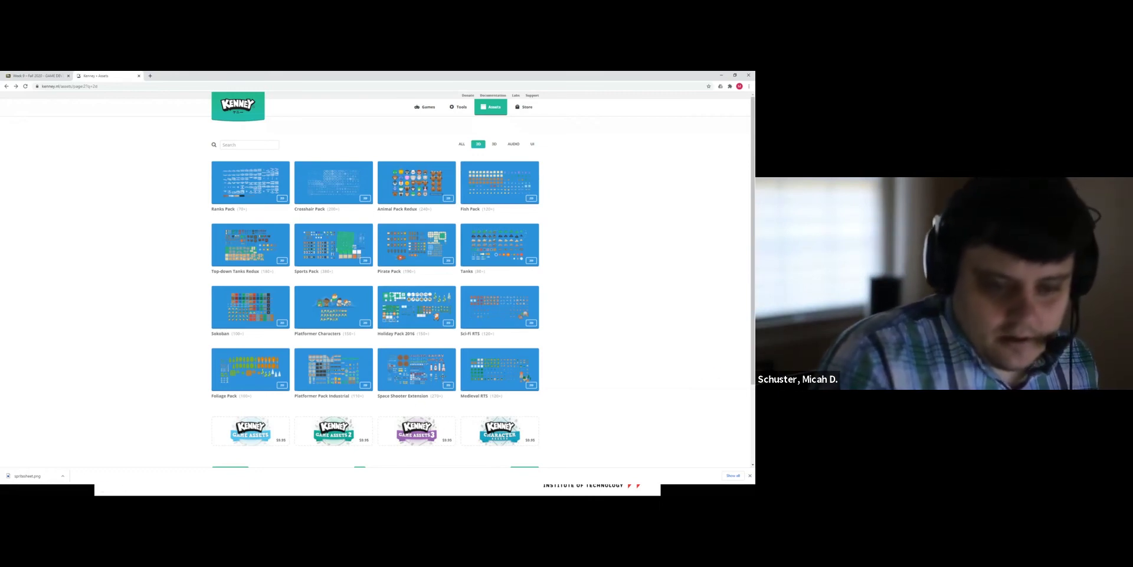
Switch to Unity and import the spritesheet image into the project's Sprites folder.
key("alt+Tab")
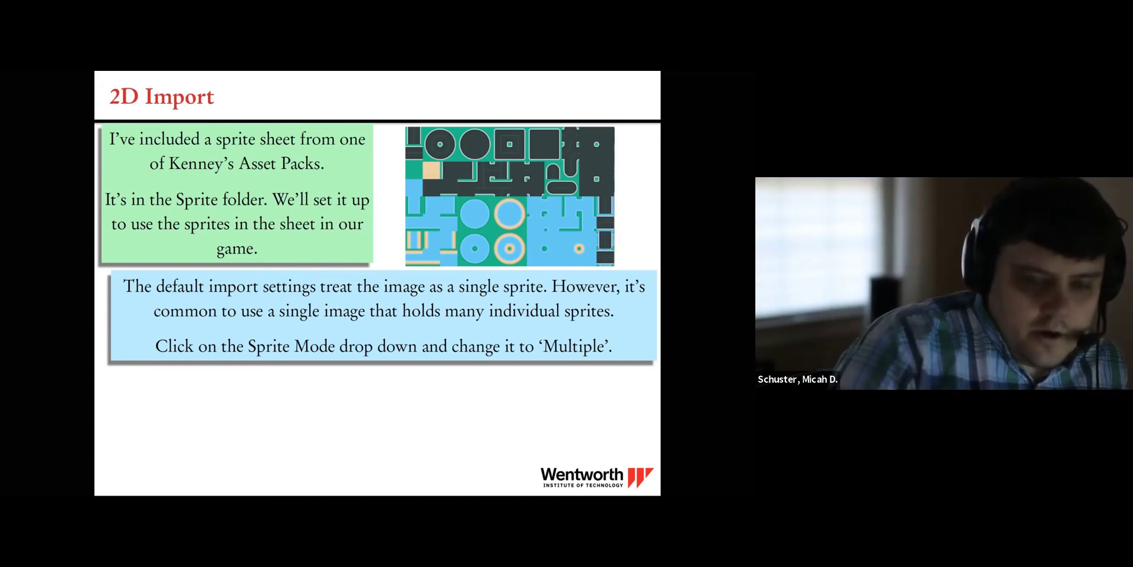
key("alt+Tab")
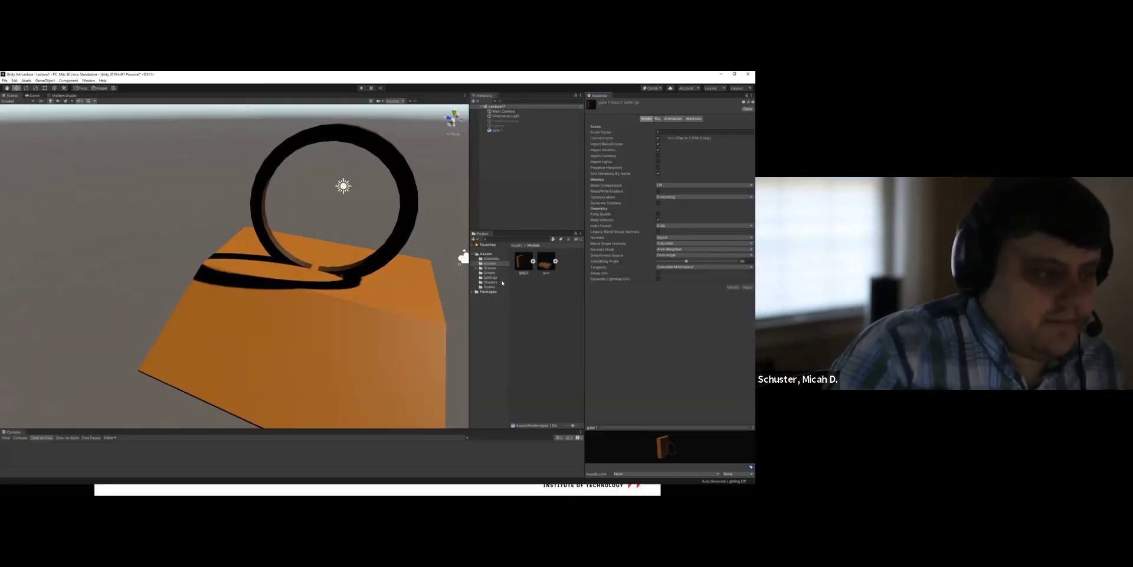
left_click(490, 287)
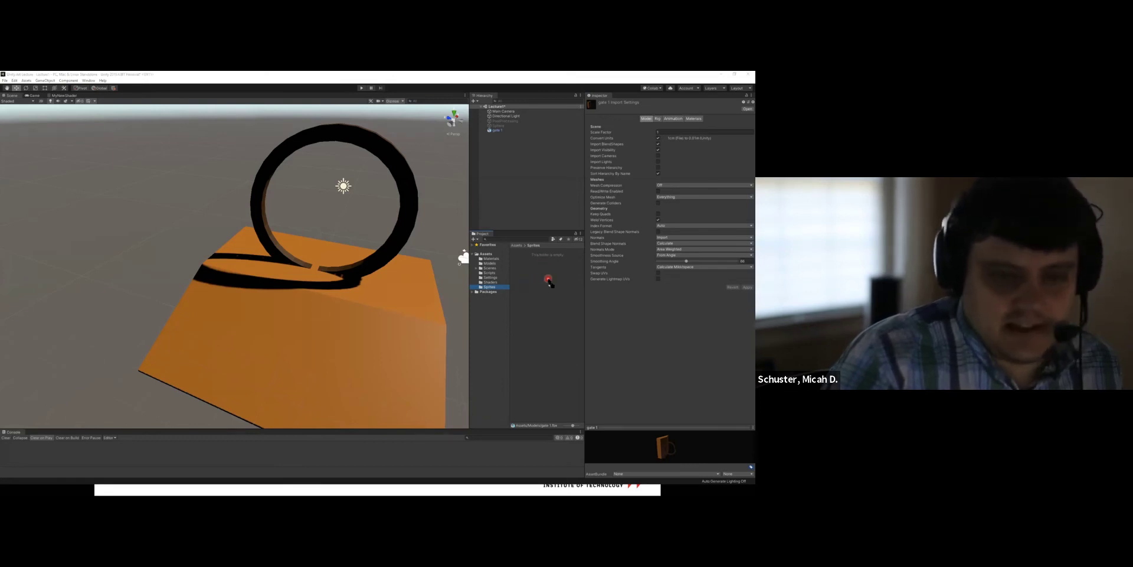
left_click_drag(528, 282, 525, 275)
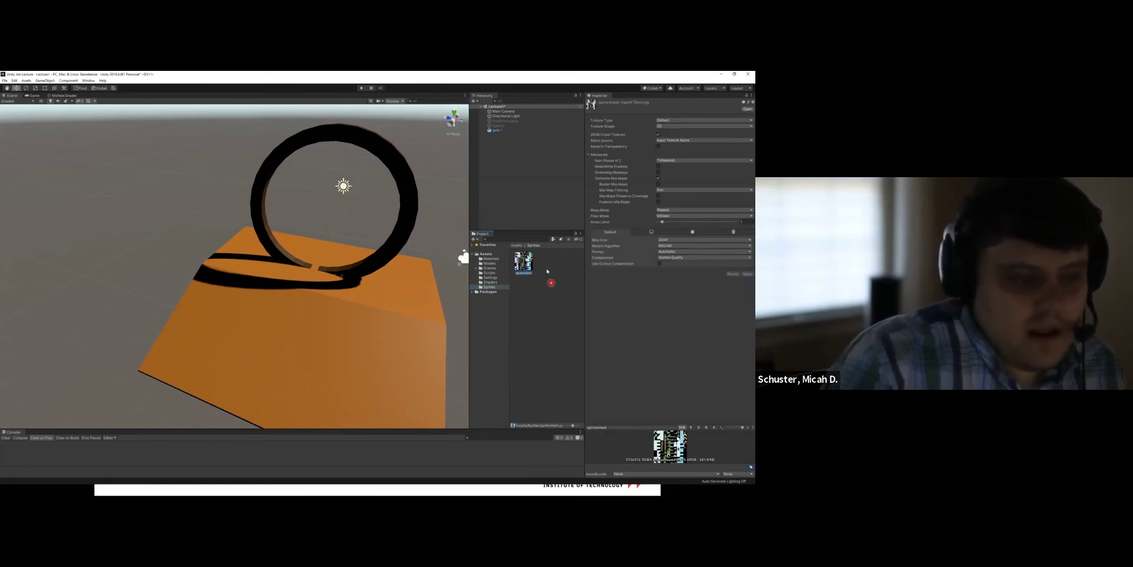
Delete the gate object from the scene.
left_click(500, 130)
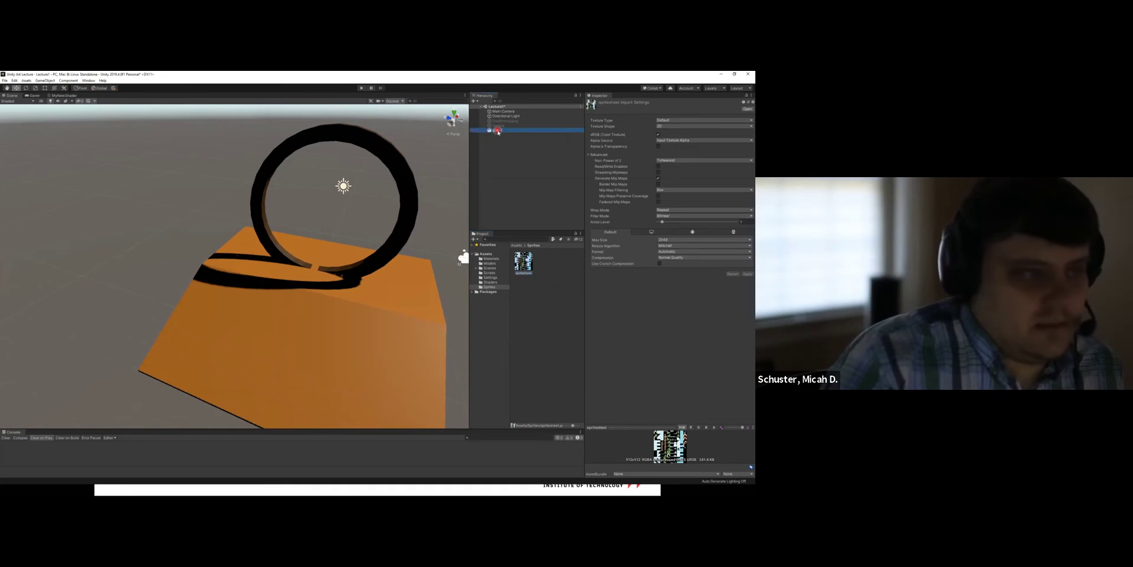
right_click(500, 131)
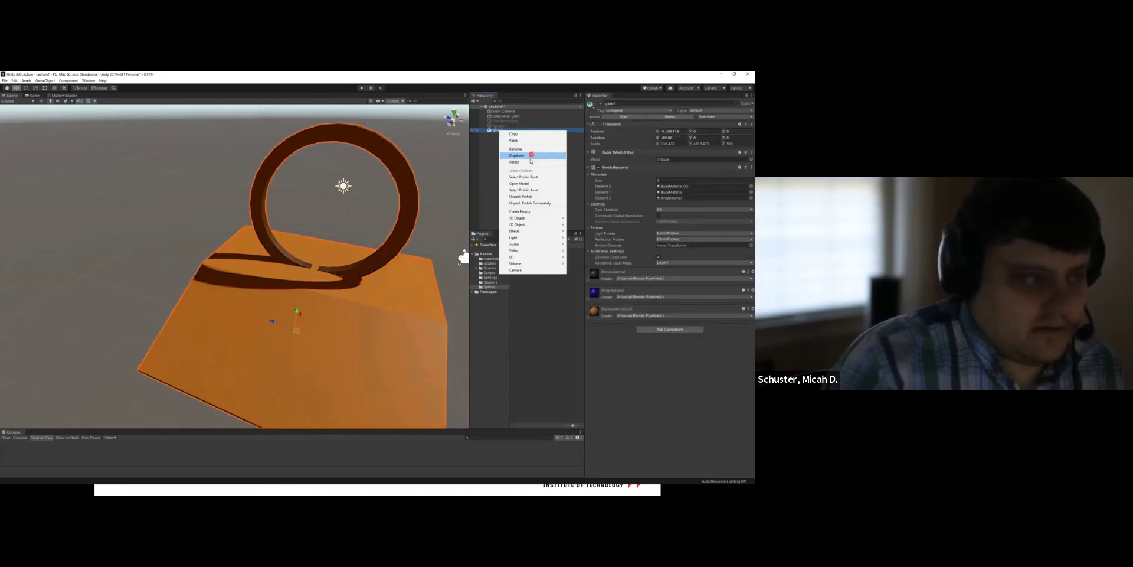
left_click(514, 161)
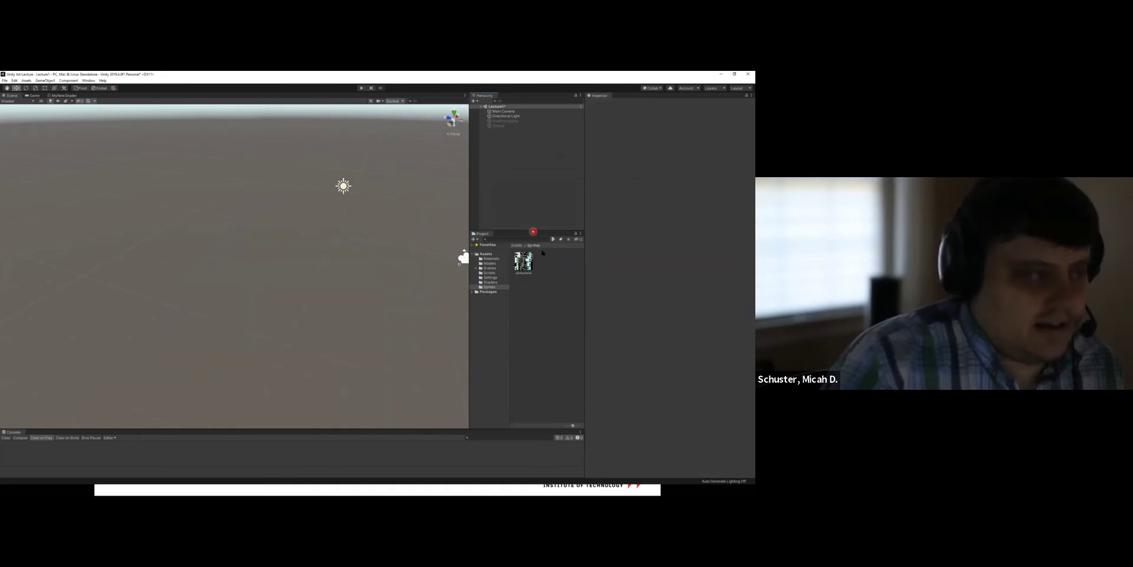
Set the spritesheet's Texture Type to Sprite (2D and UI) and apply the import settings.
left_click(523, 261)
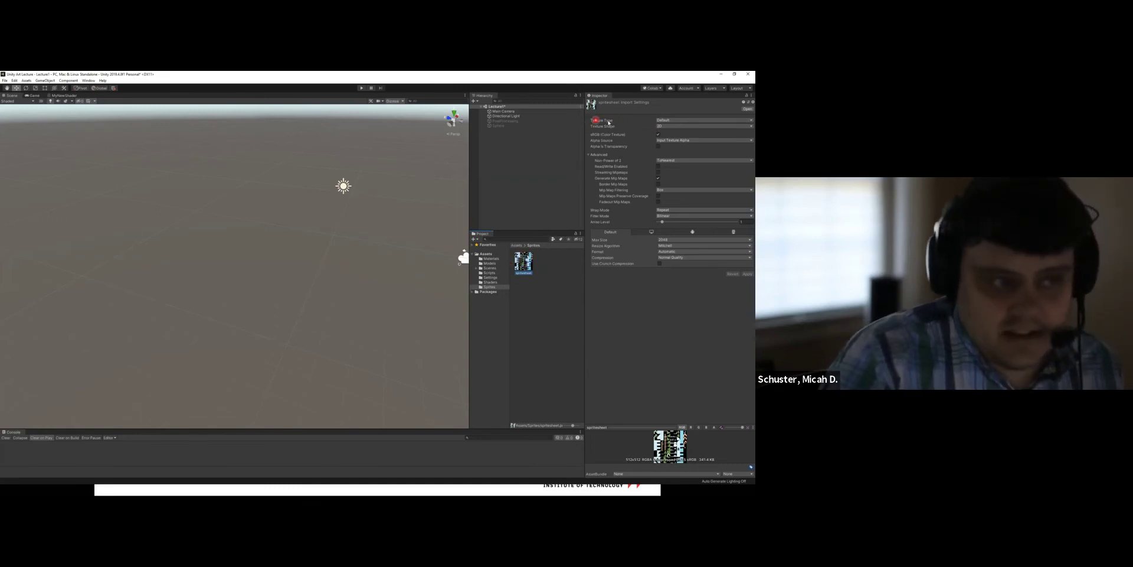
left_click(670, 127)
left_click(676, 134)
left_click(676, 119)
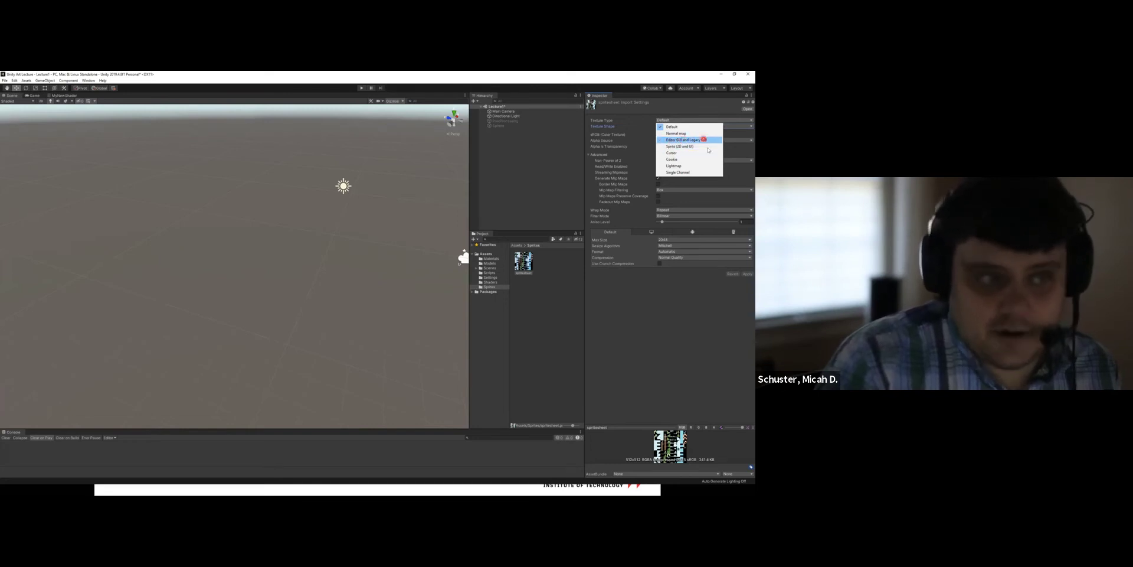
left_click(682, 148)
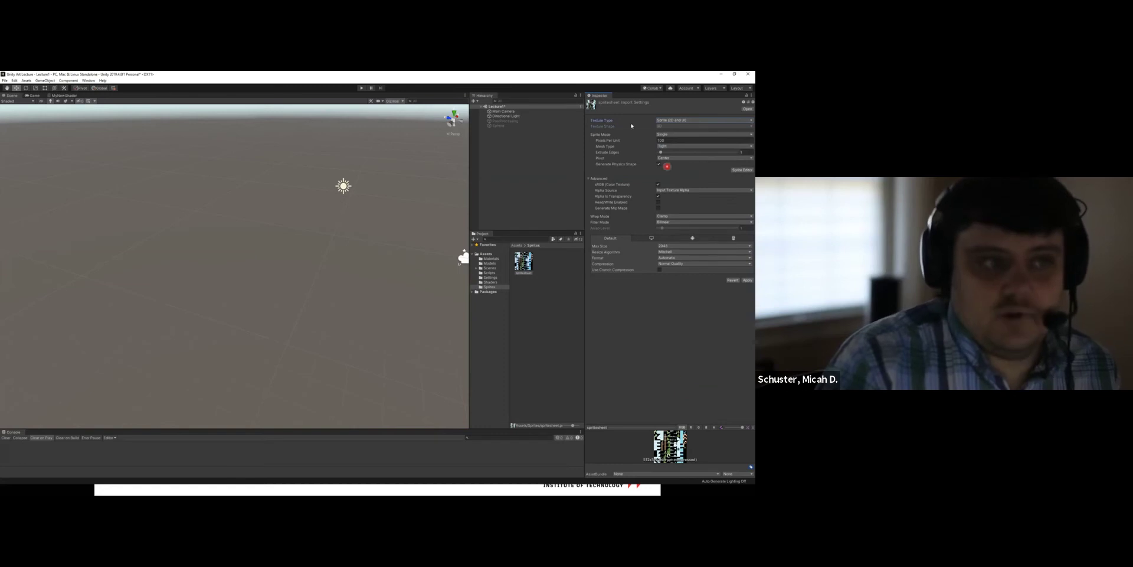
left_click(747, 280)
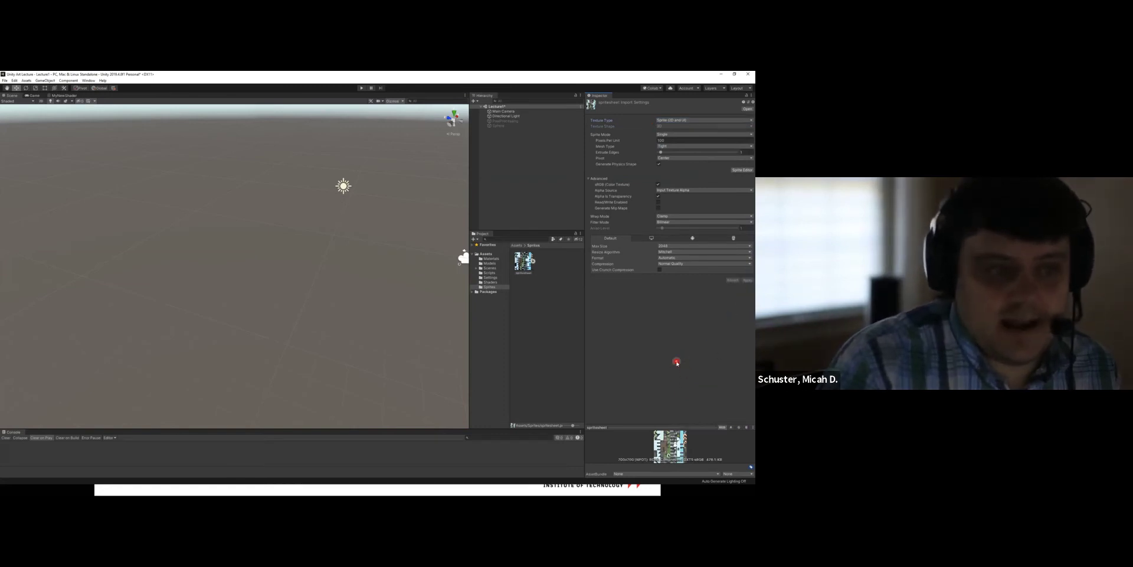
Place the whole spritesheet in the scene as a single sprite to view it, and delete that object again.
mouse_move(526, 275)
left_mouse_down()
mouse_move(502, 141)
mouse_move(533, 282)
left_mouse_up()
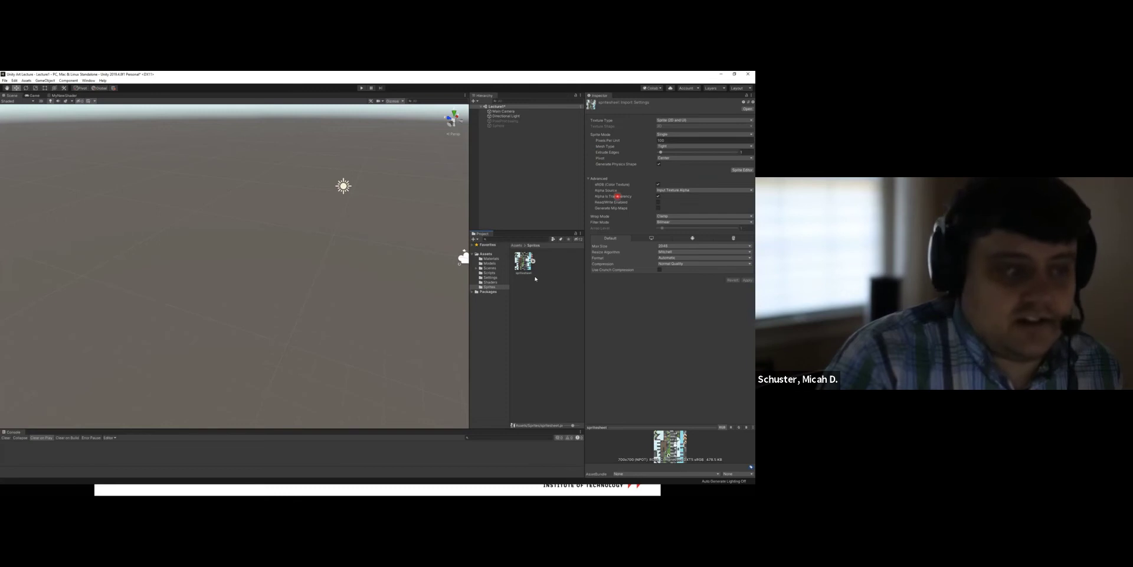
right_click_drag(366, 281, 504, 262)
left_click_drag(522, 261, 520, 175)
right_click_drag(305, 274, 408, 325)
key("w")
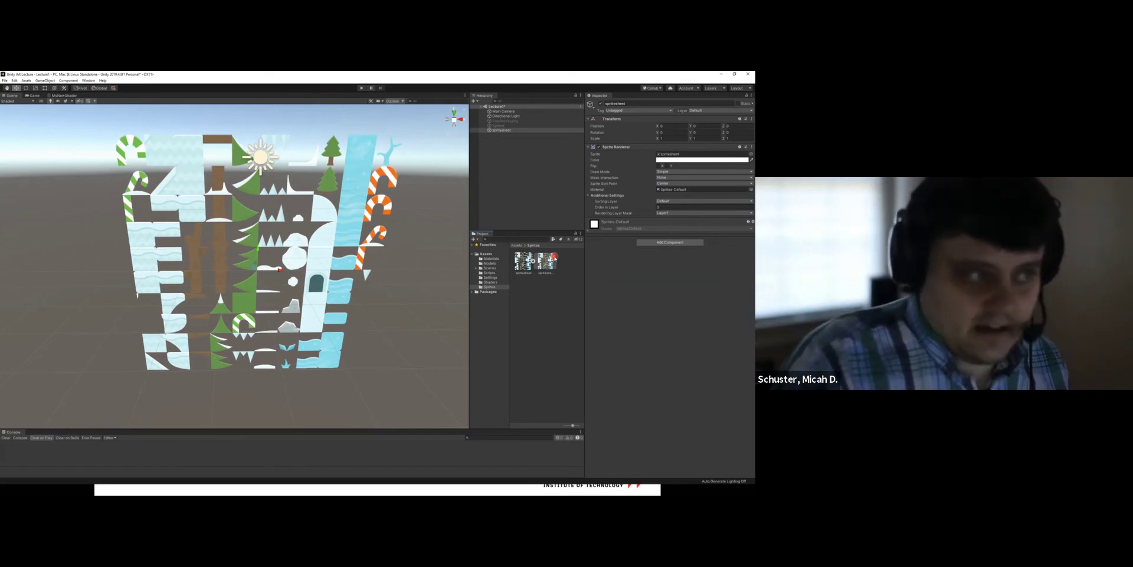
right_click(507, 129)
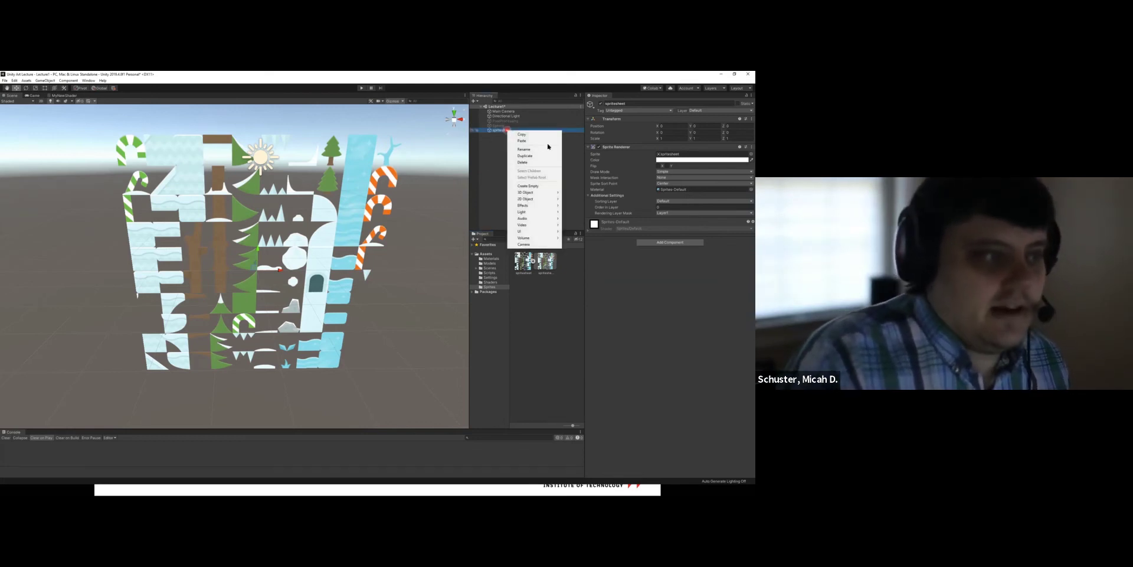
left_click(534, 163)
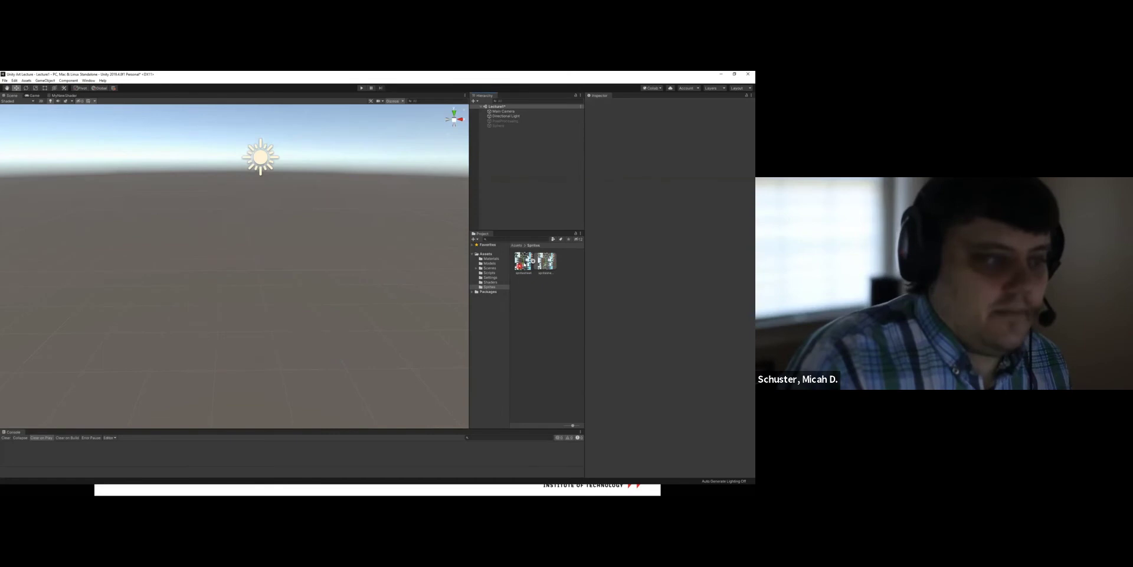
Set the spritesheet's Sprite Mode to Multiple, apply it, and view the sheet in the Sprite Editor.
left_click(524, 262)
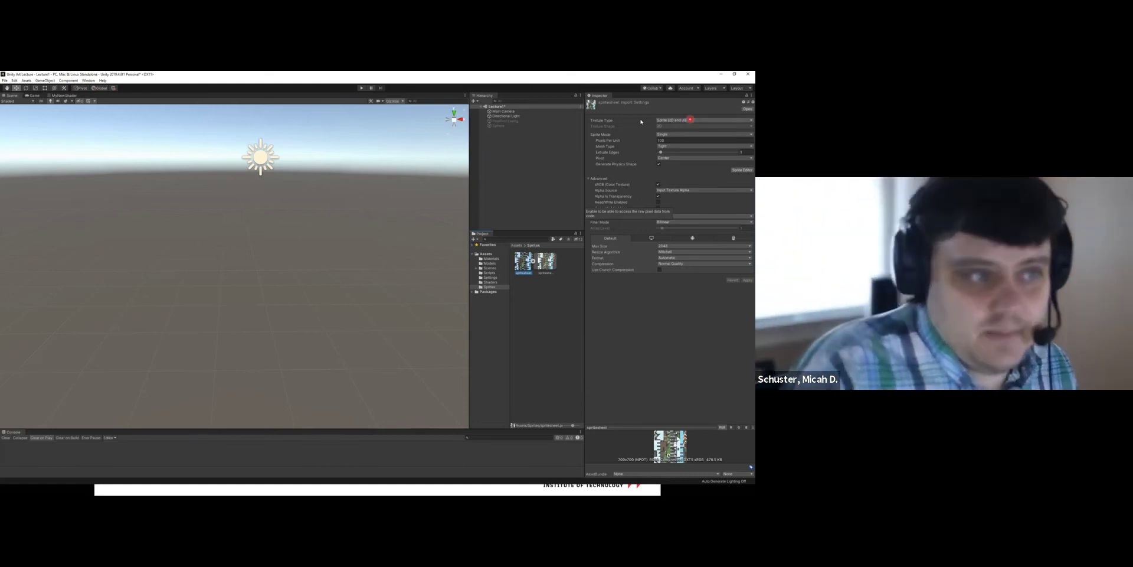
left_click(674, 134)
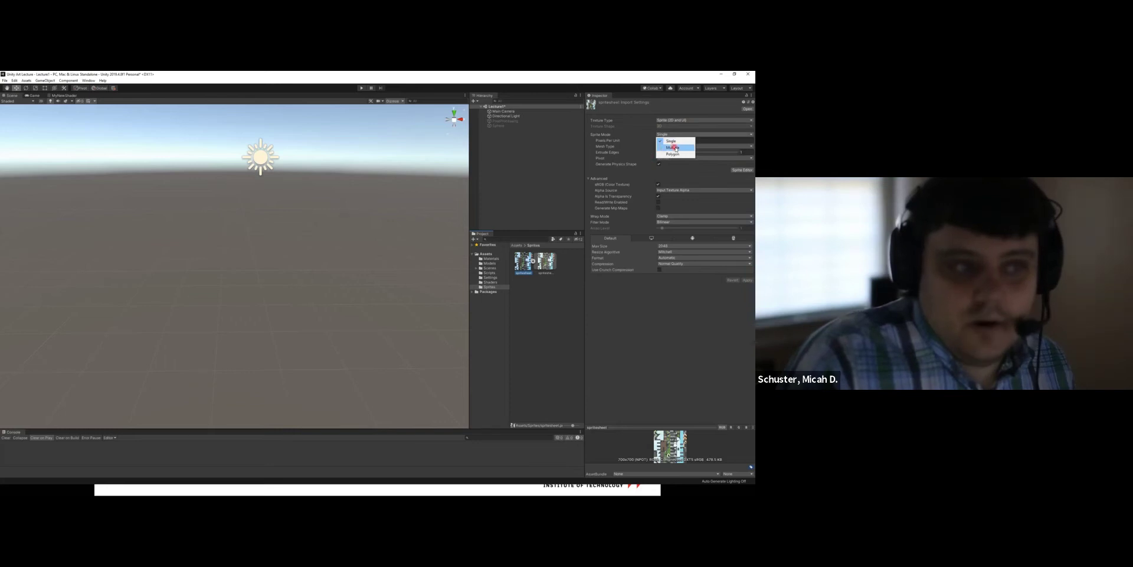
left_click(676, 148)
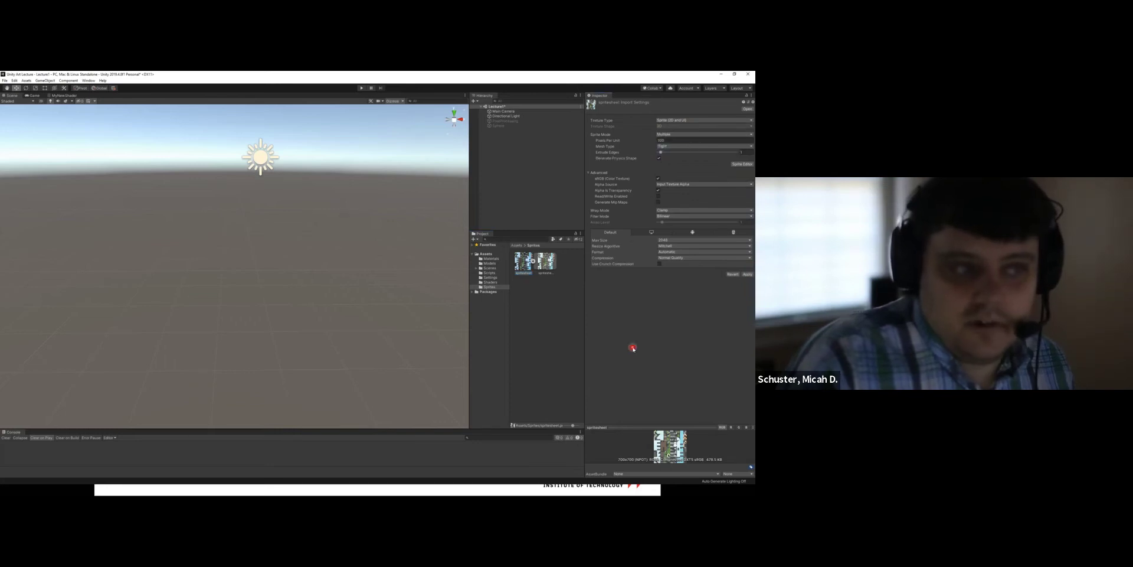
left_click(748, 273)
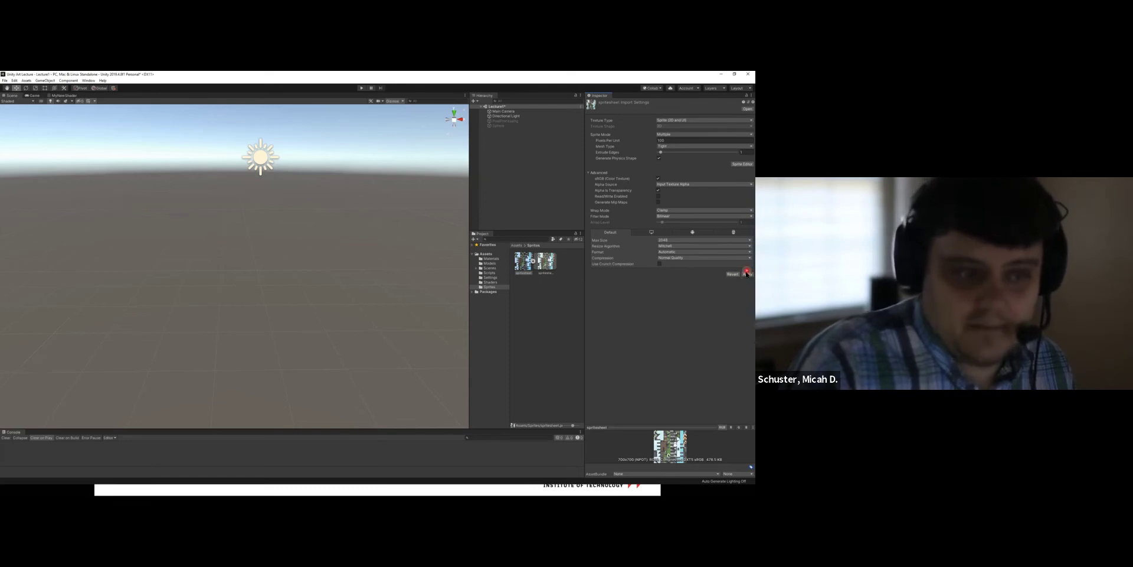
left_click(533, 256)
left_click(555, 320)
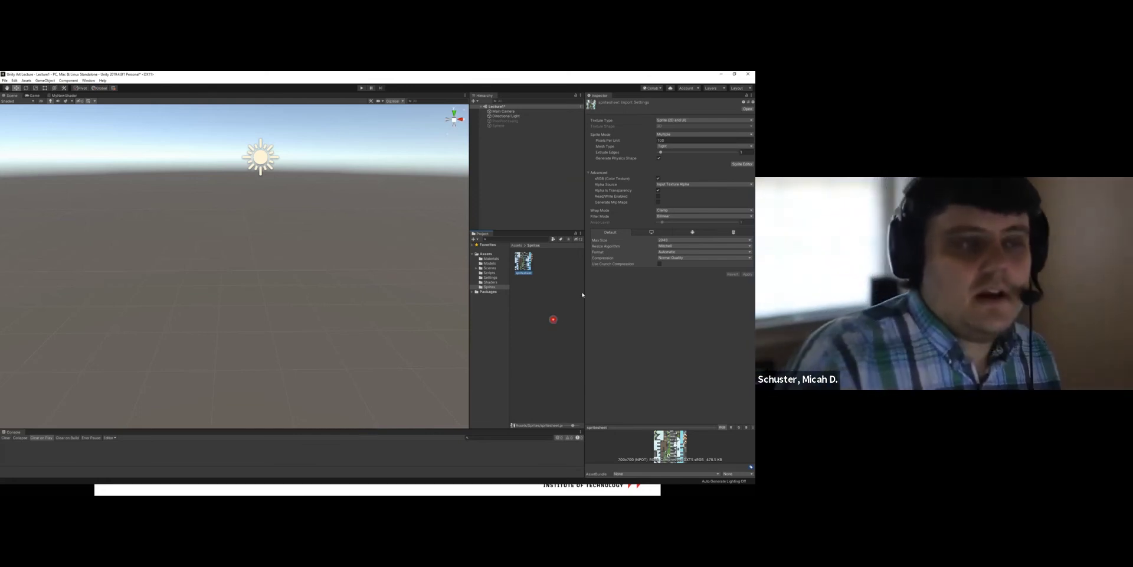
left_click(743, 164)
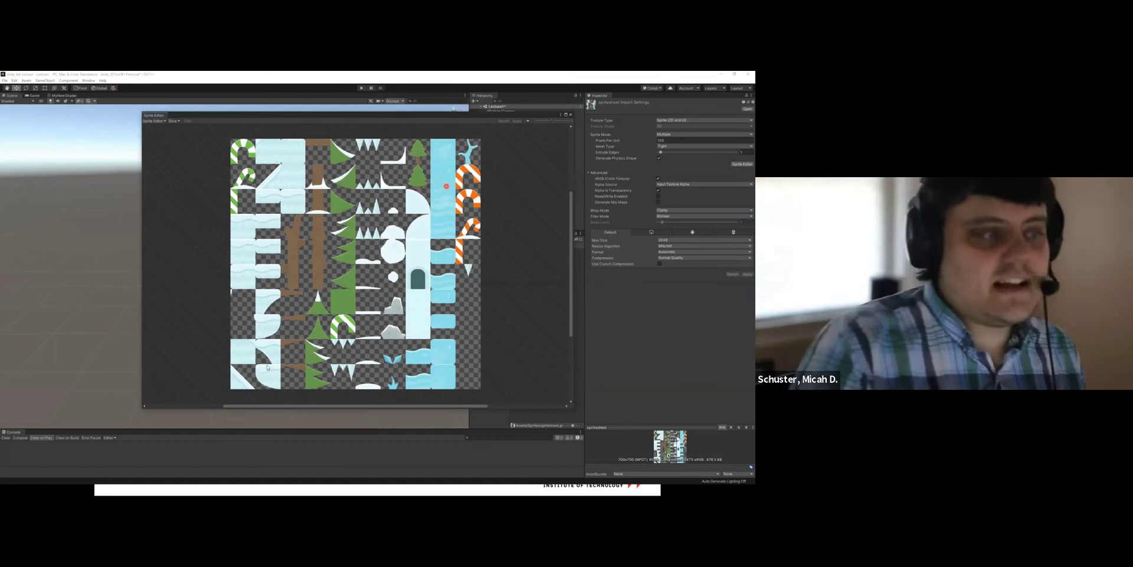
left_click(571, 116)
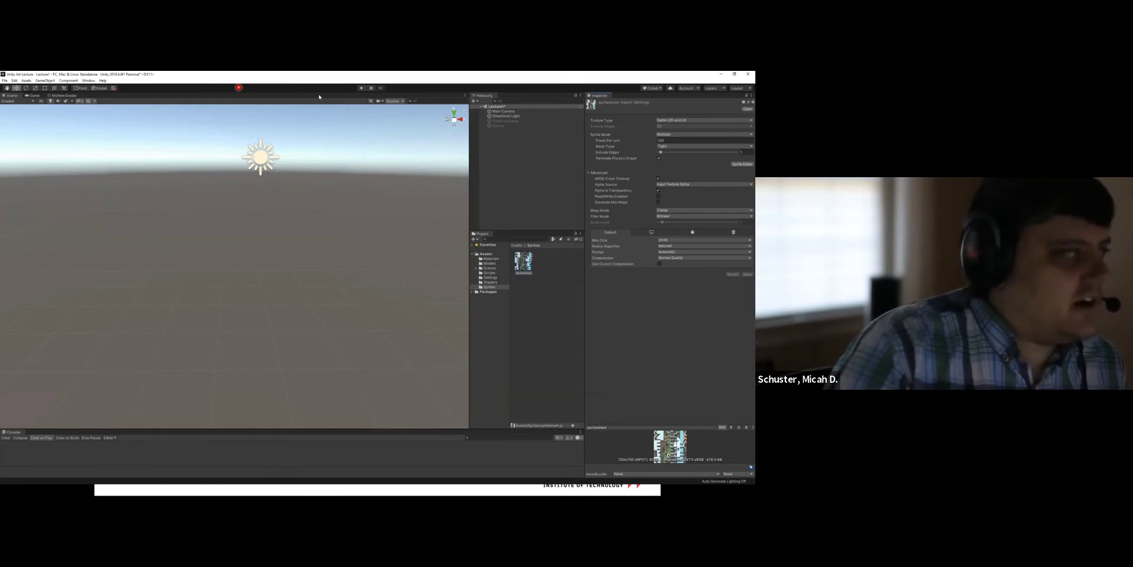
Look up the 2D Sprite package among all Unity Registry packages in the Package Manager.
left_click(88, 80)
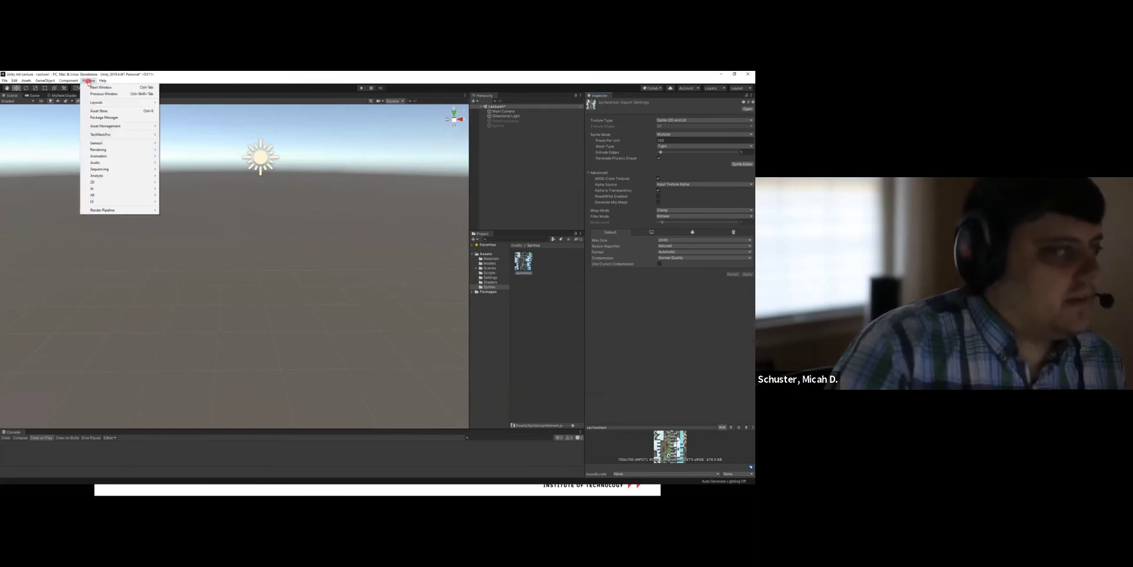
left_click(93, 101)
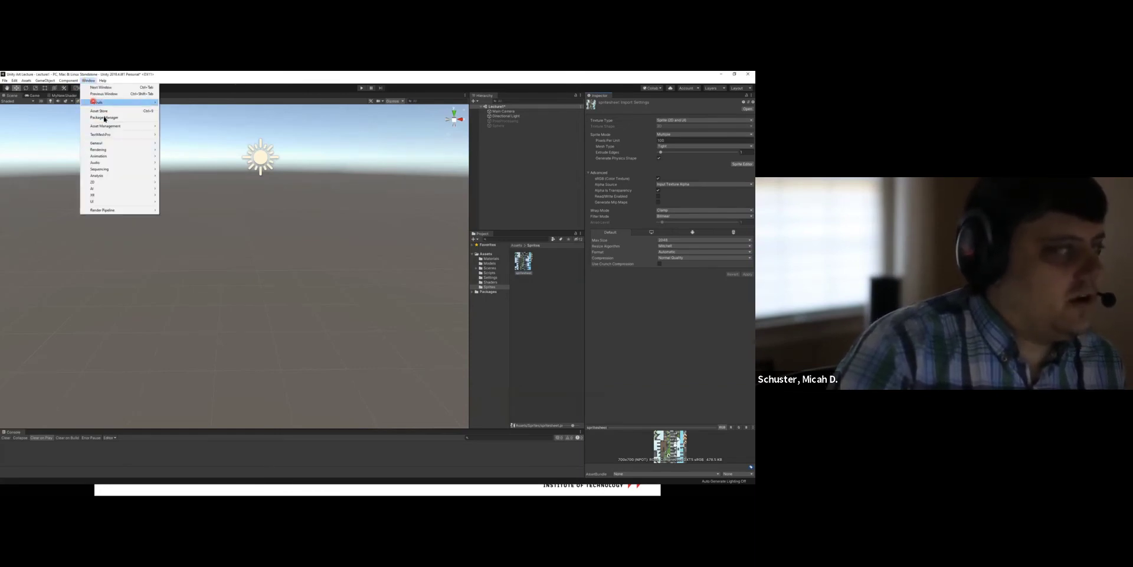
left_click(105, 118)
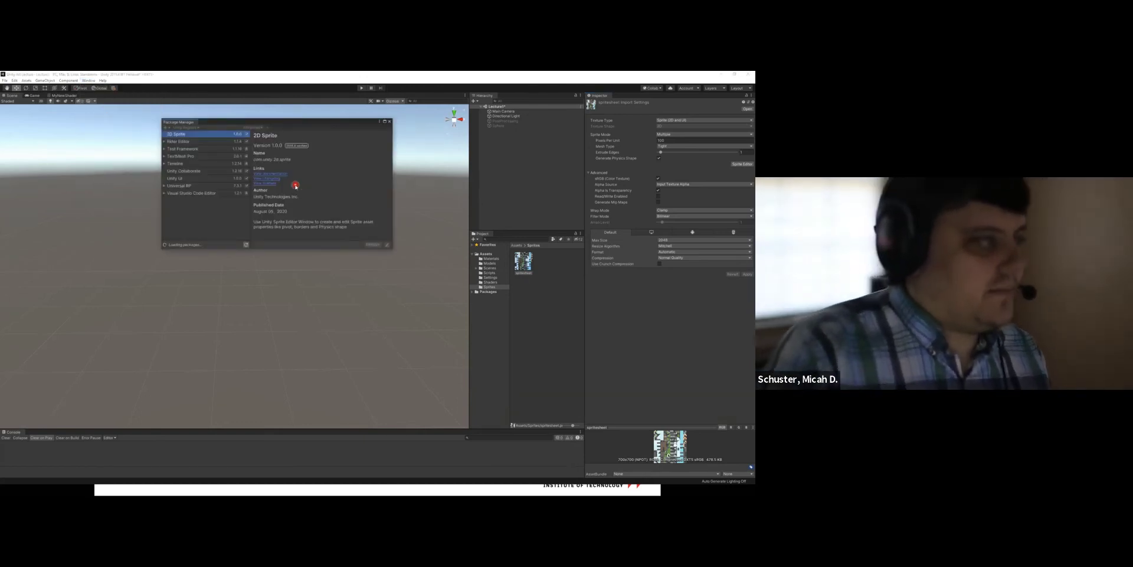
left_click(289, 127)
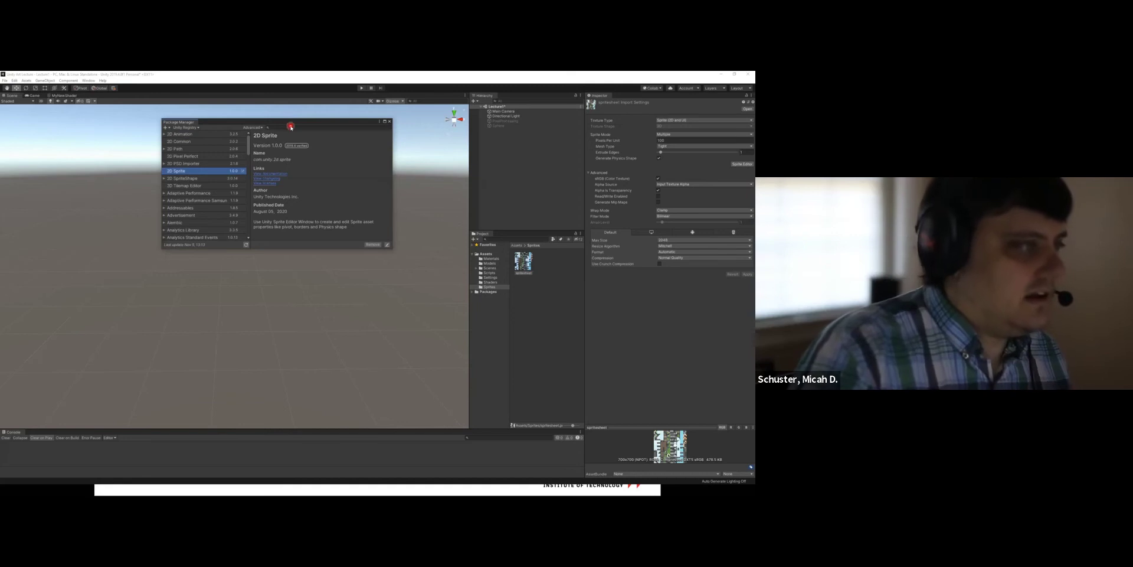
left_click(290, 126)
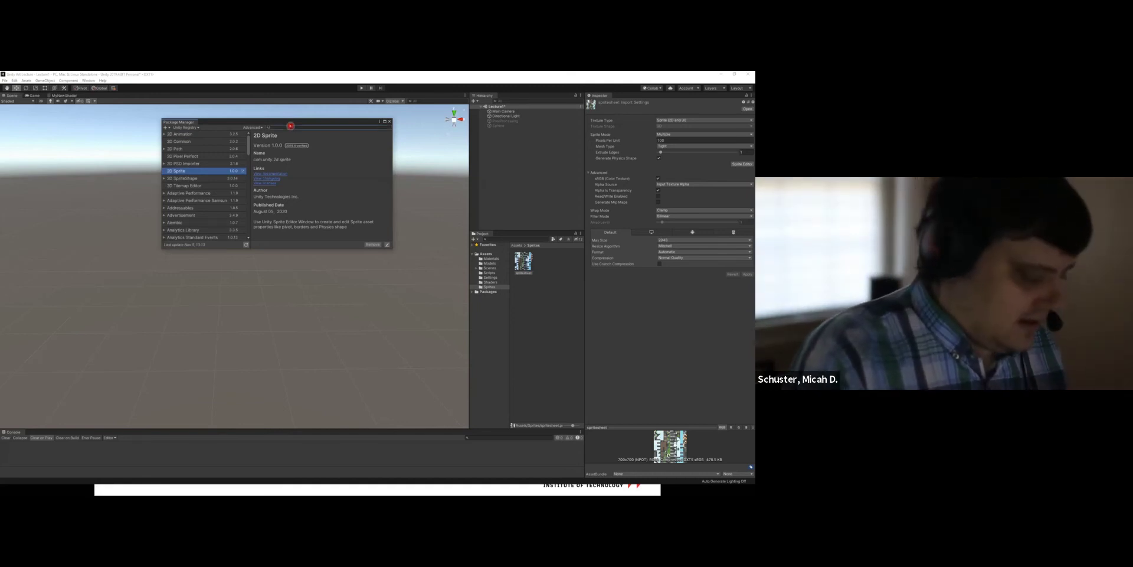
type("2")
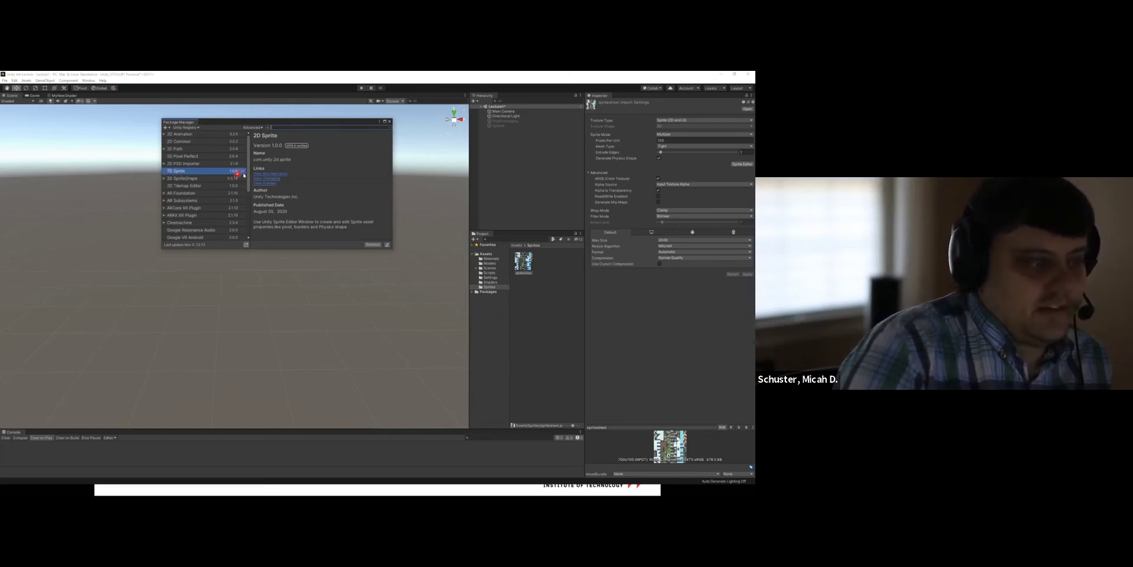
left_click(213, 171)
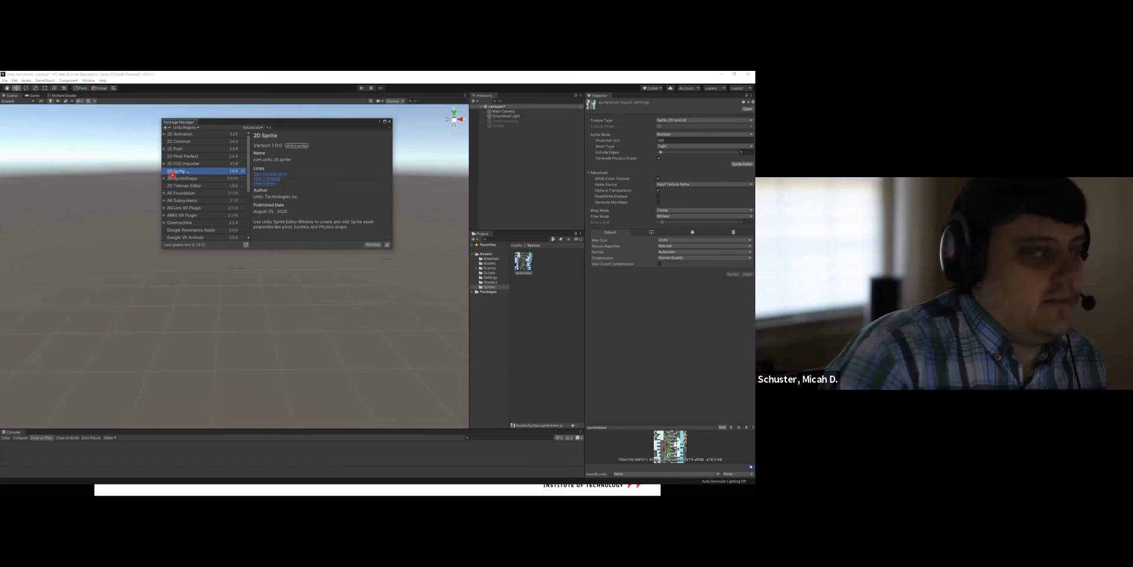
Draw two sprite rectangles by hand around the middle and lower part of the spritesheet in the Sprite Editor and apply them.
left_click(390, 122)
left_click(743, 164)
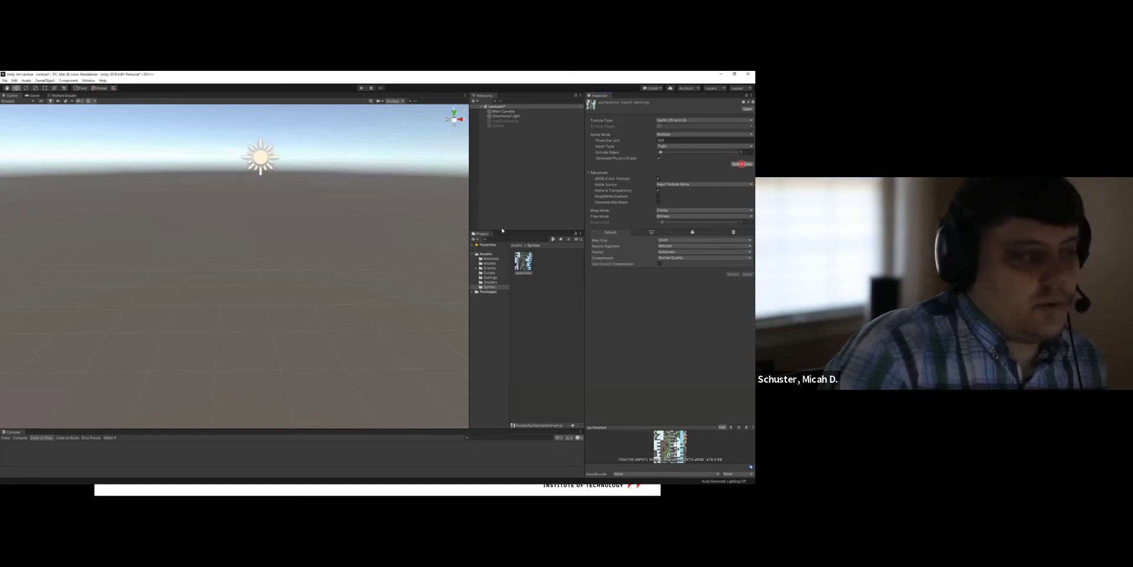
left_click(377, 131)
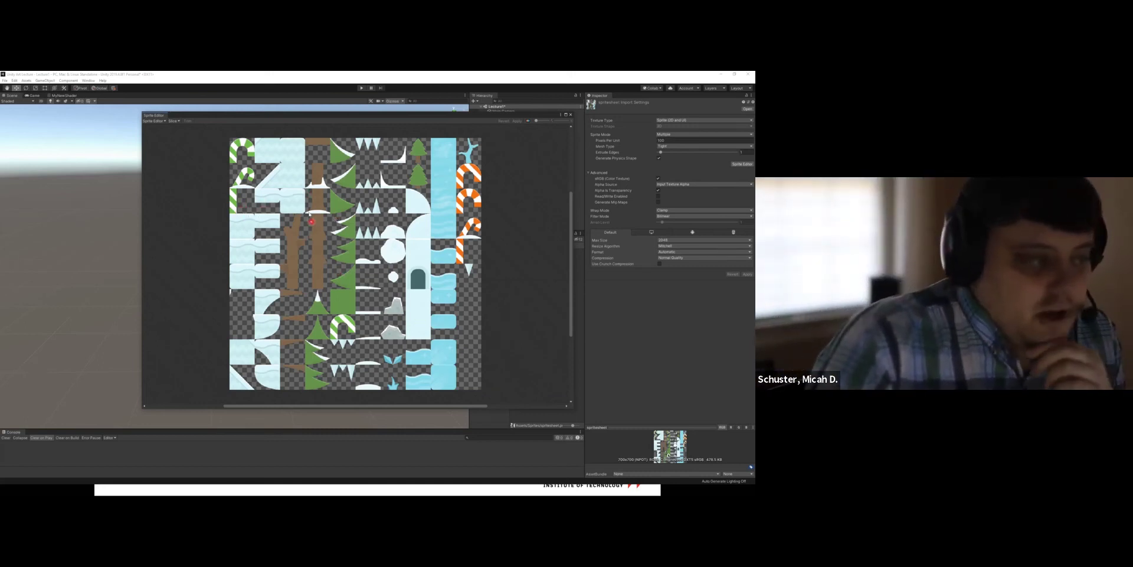
left_click_drag(355, 254, 394, 287)
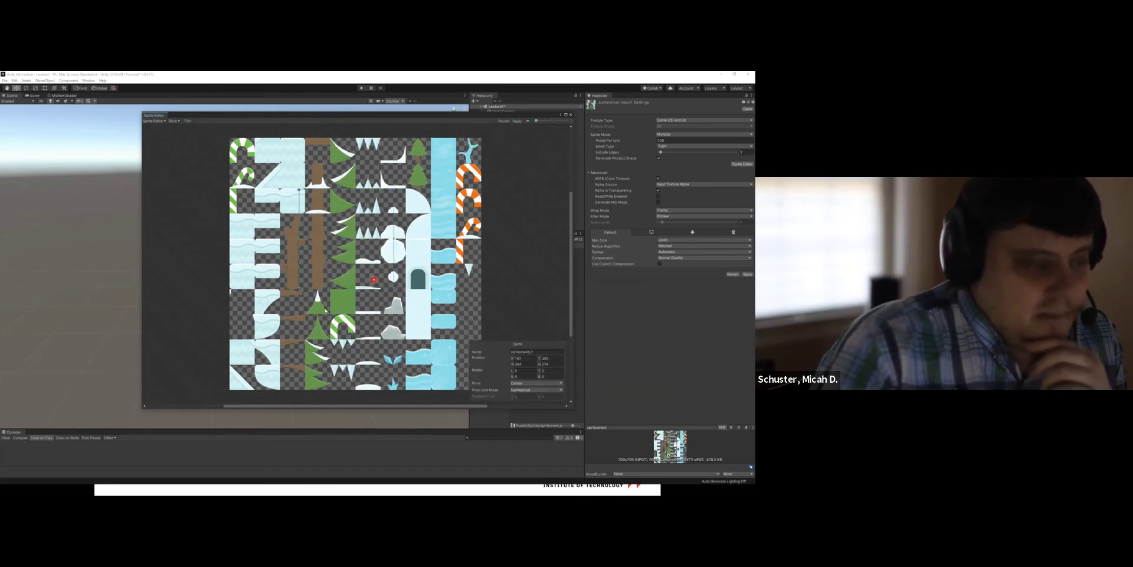
left_click(375, 320)
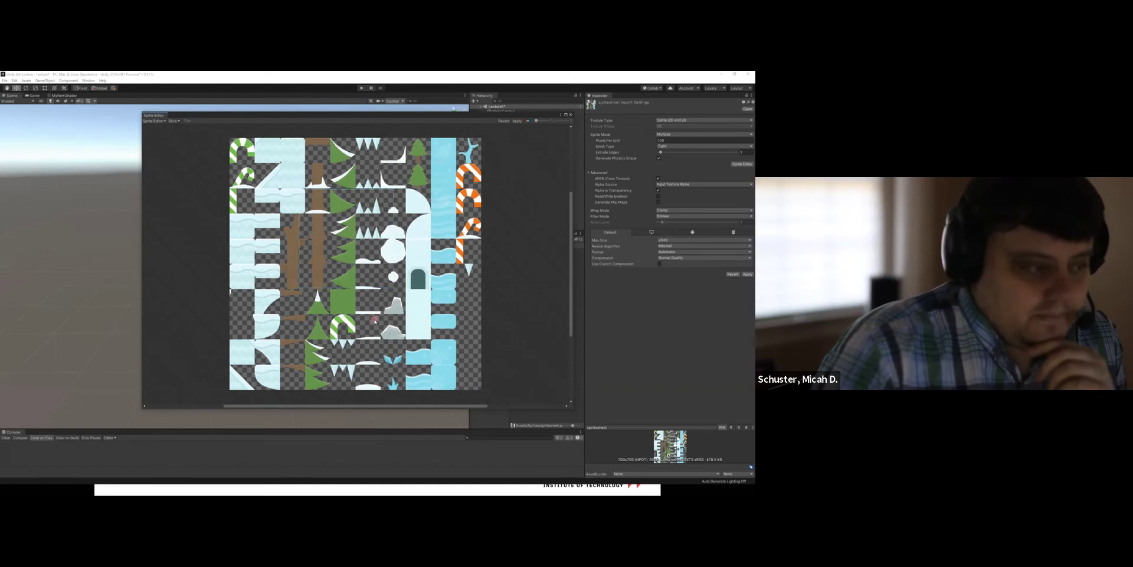
left_click(385, 371)
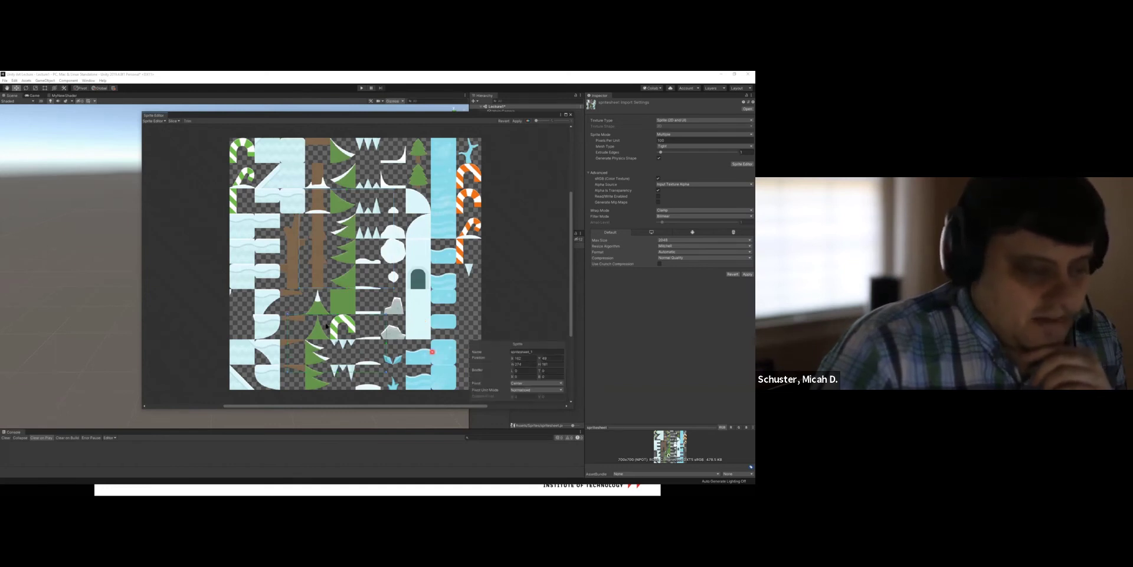
left_click(516, 120)
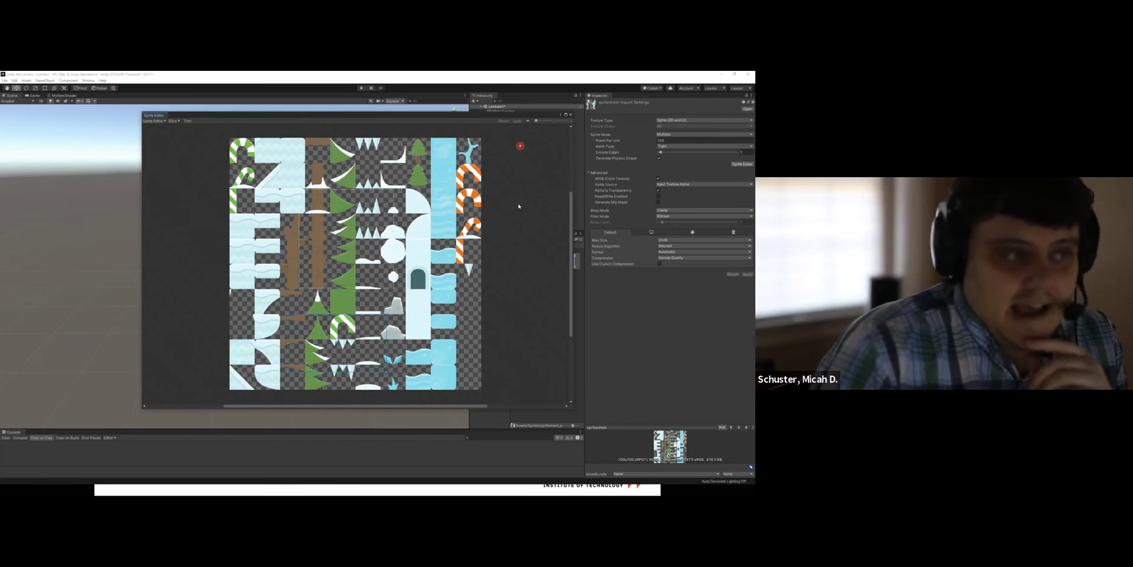
Place both hand-cut sprites in the scene and move the second one beside the first along X.
left_click(571, 114)
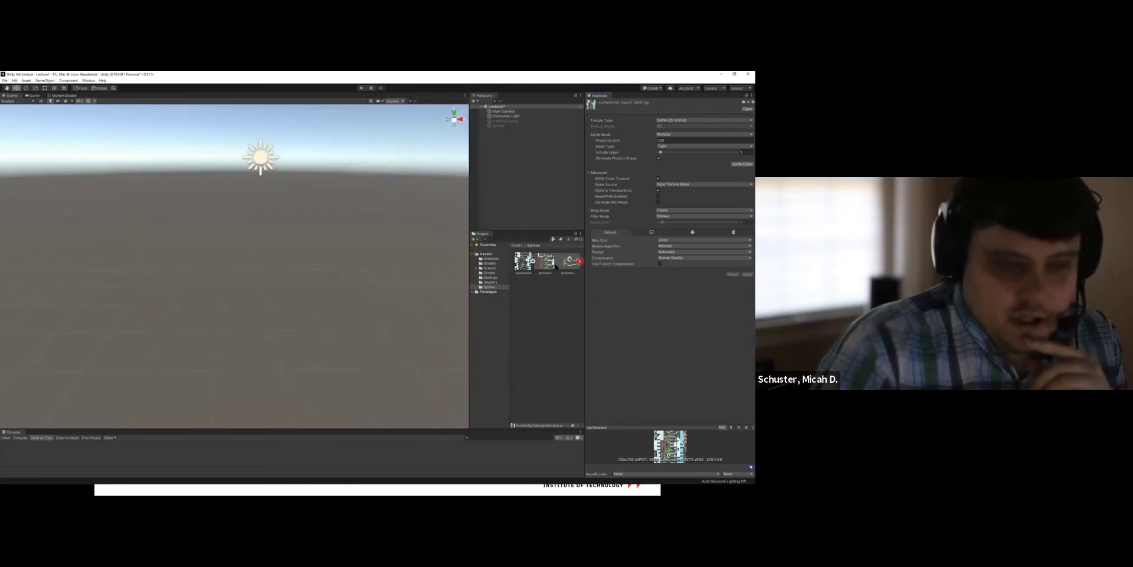
left_click_drag(553, 266, 507, 226)
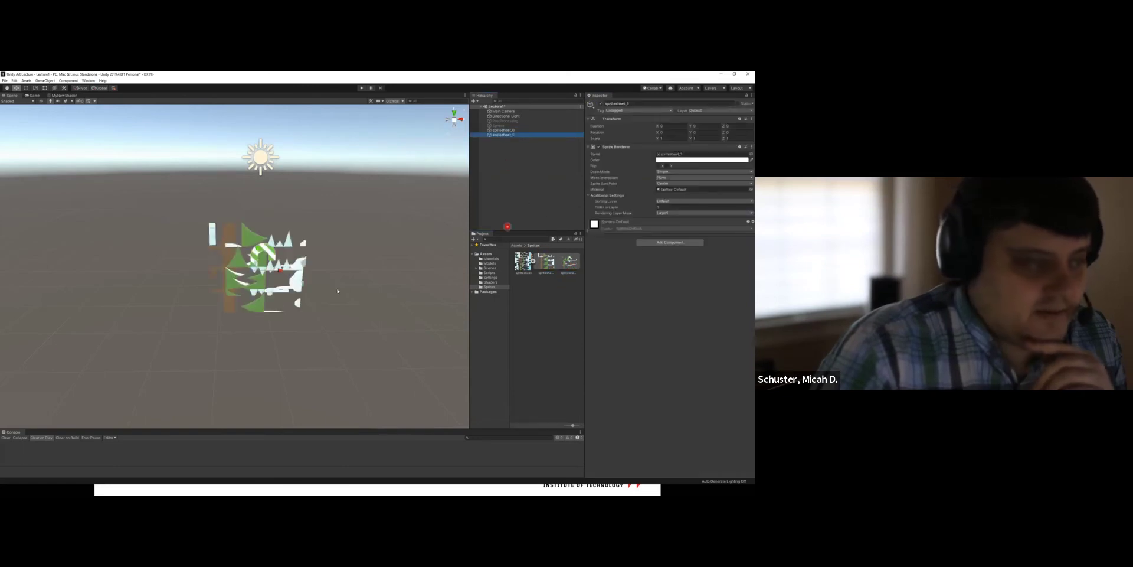
left_click_drag(281, 271, 399, 388)
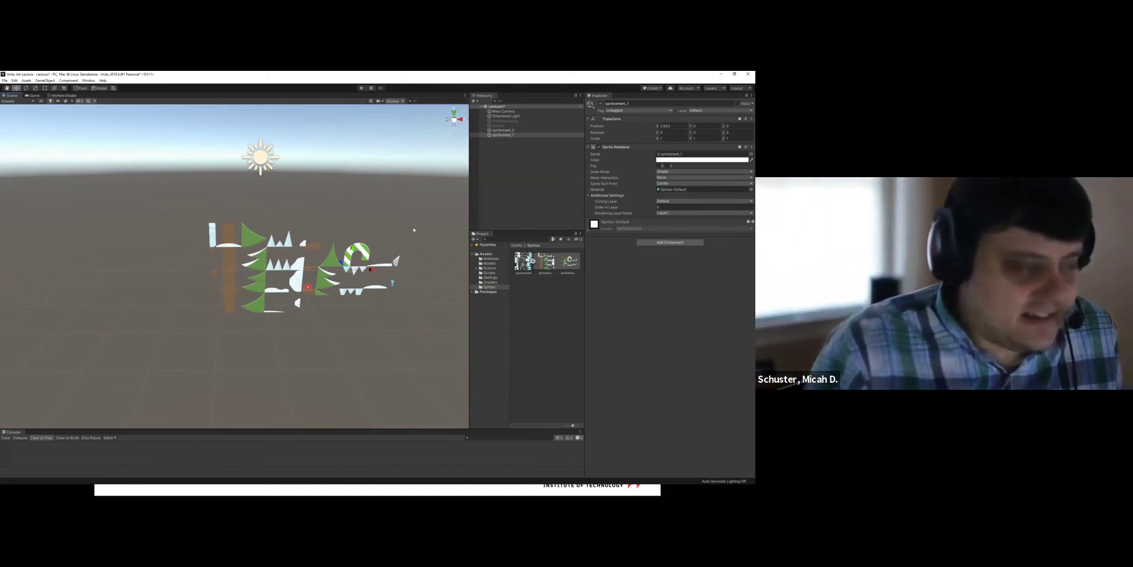
Delete both hand-drawn sprite rectangles from the spritesheet in the Sprite Editor.
left_click(521, 260)
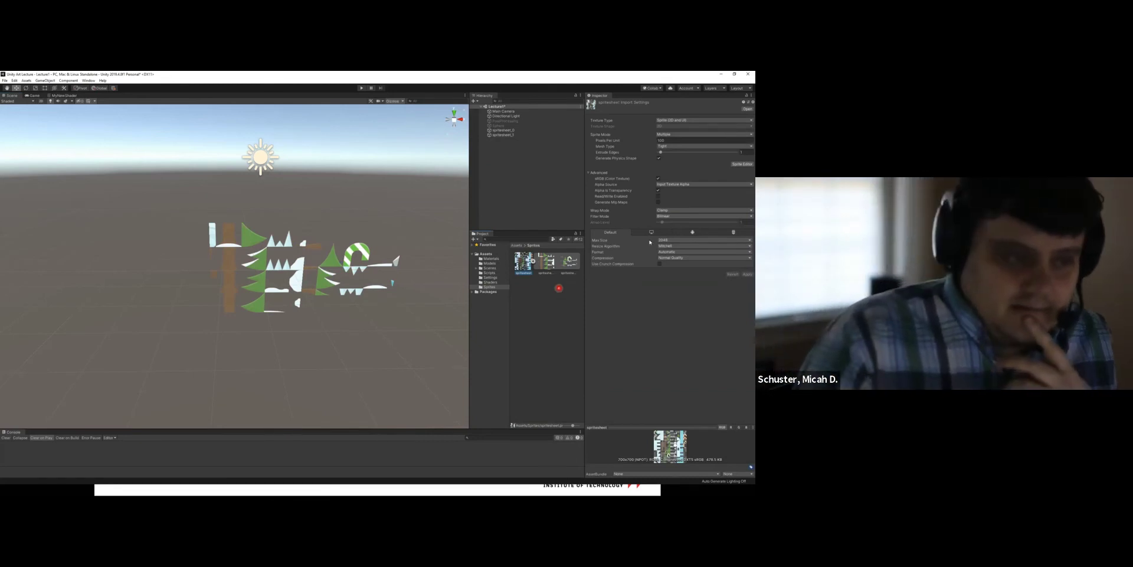
left_click(736, 164)
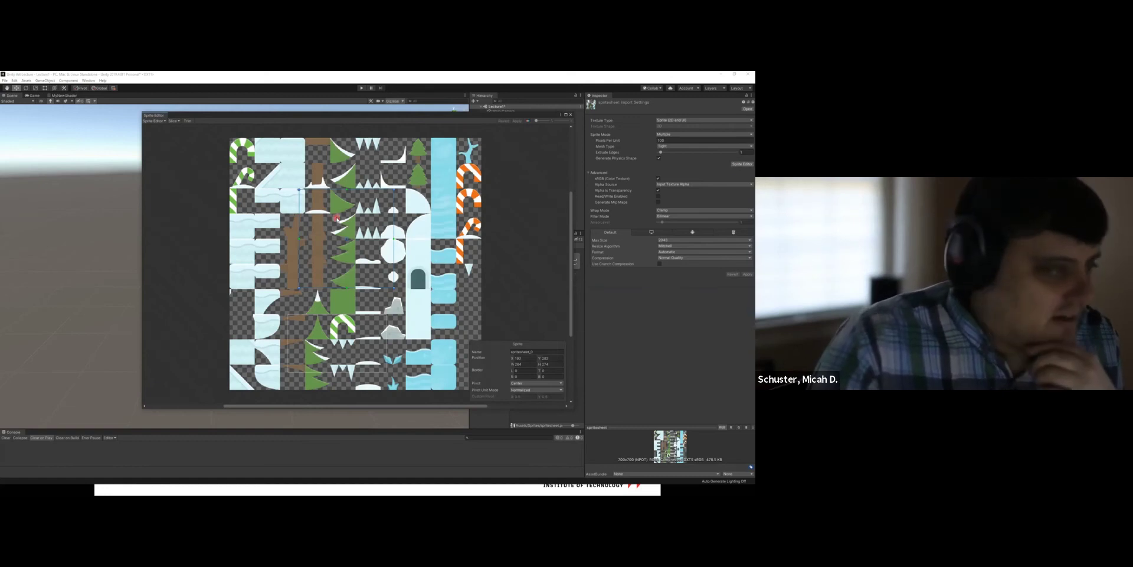
left_click(161, 121)
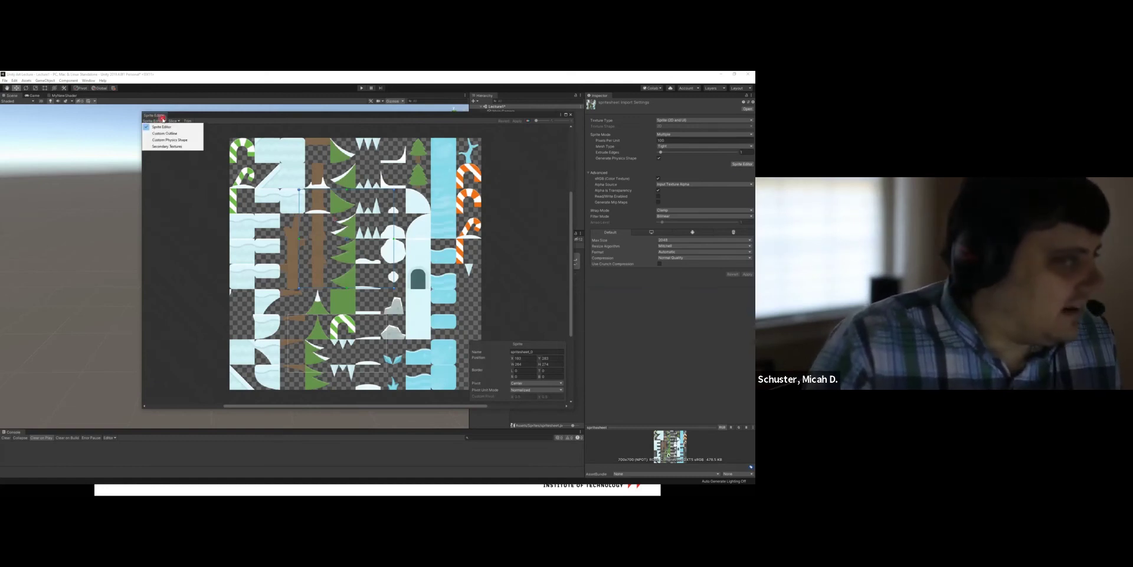
left_click(269, 152)
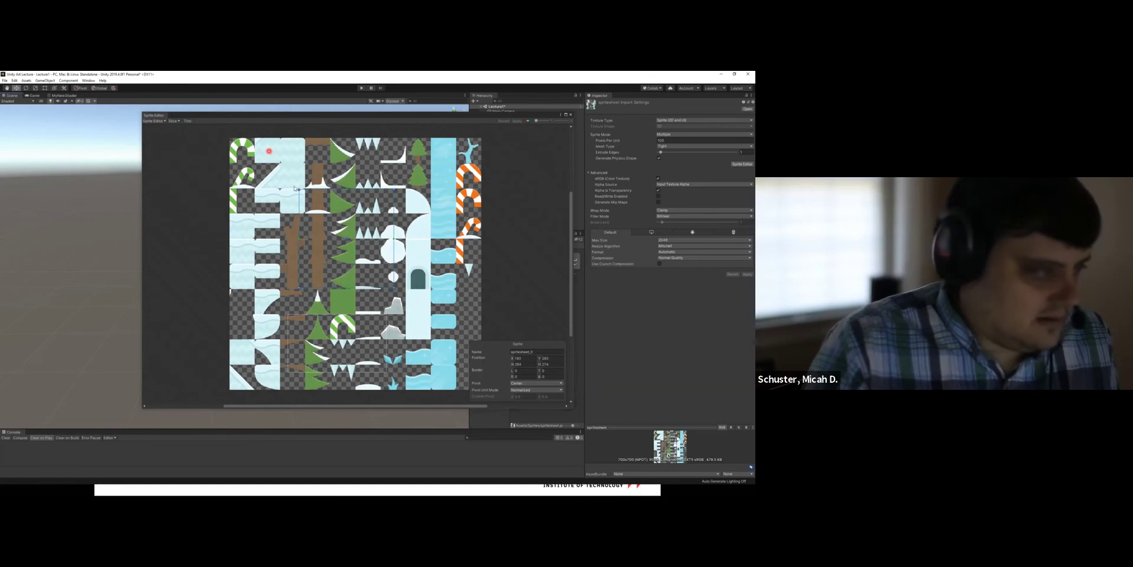
left_click(323, 215)
left_click(370, 291)
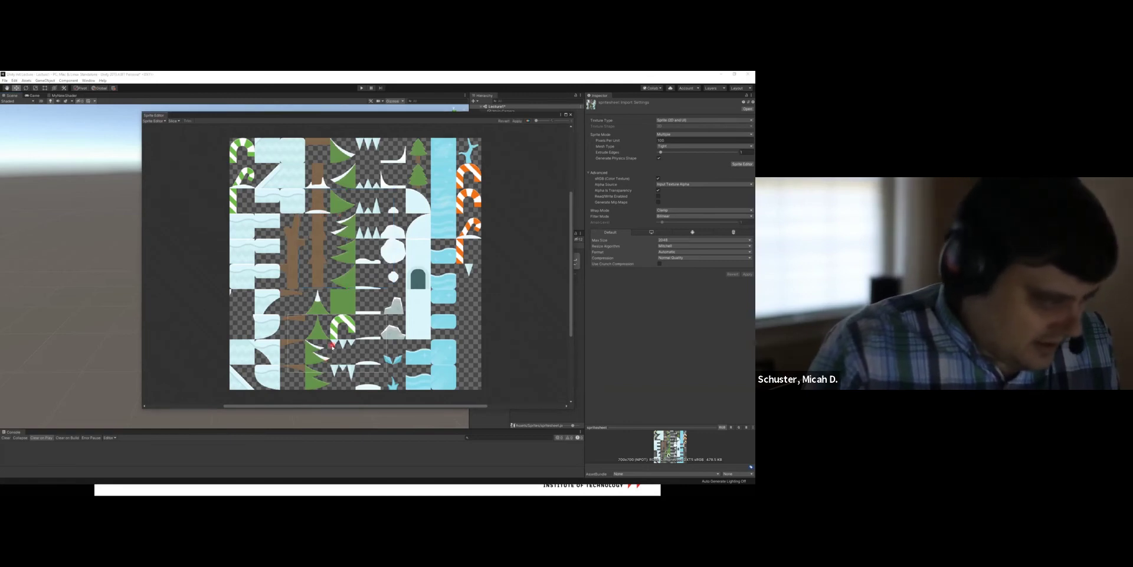
left_click(331, 345)
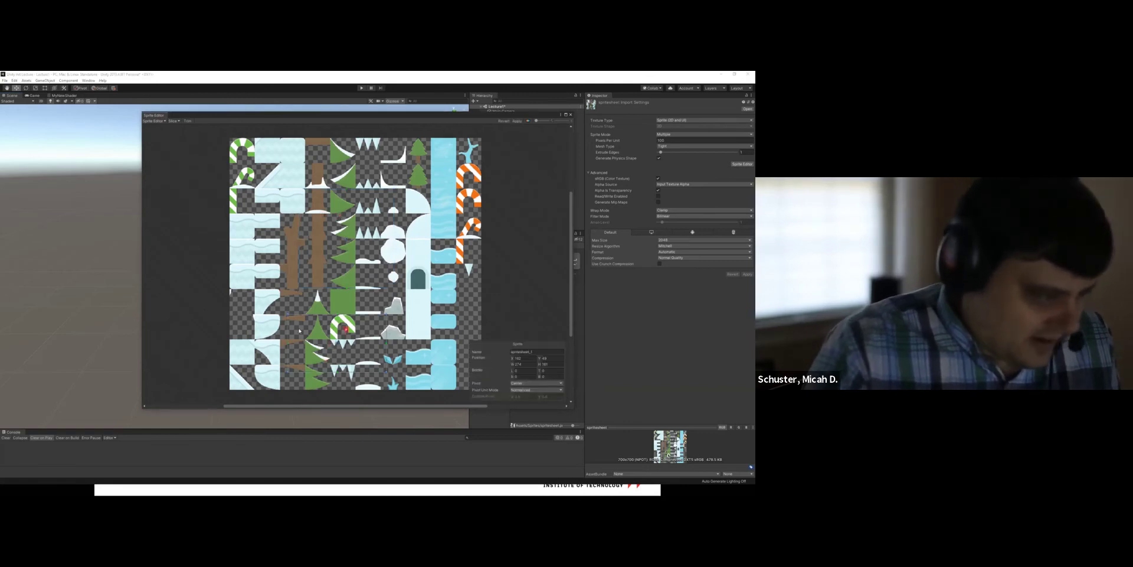
left_click(340, 324)
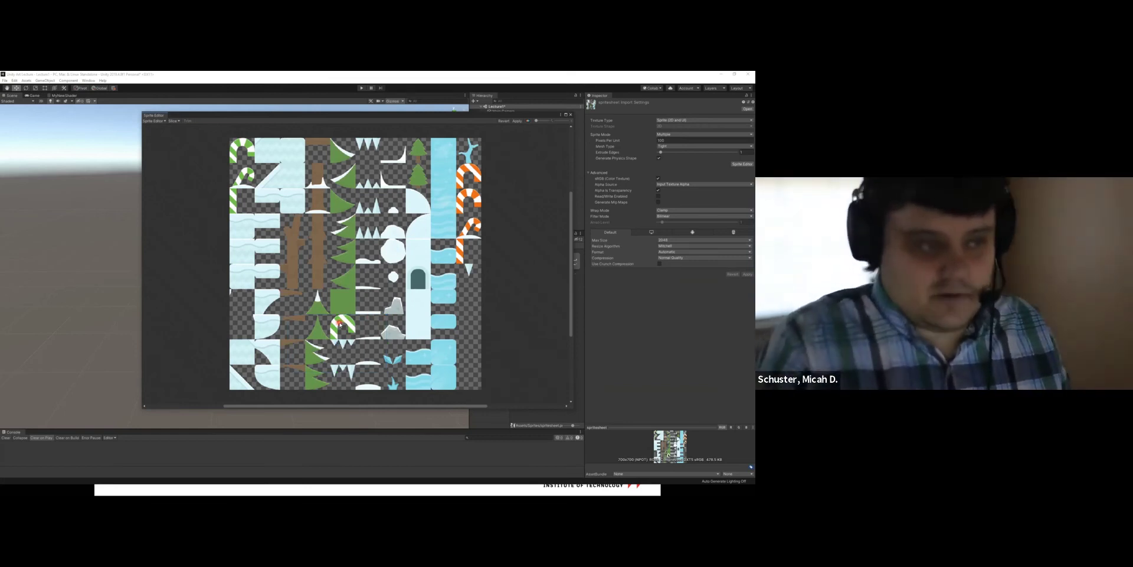
left_click(392, 248)
left_click(170, 116)
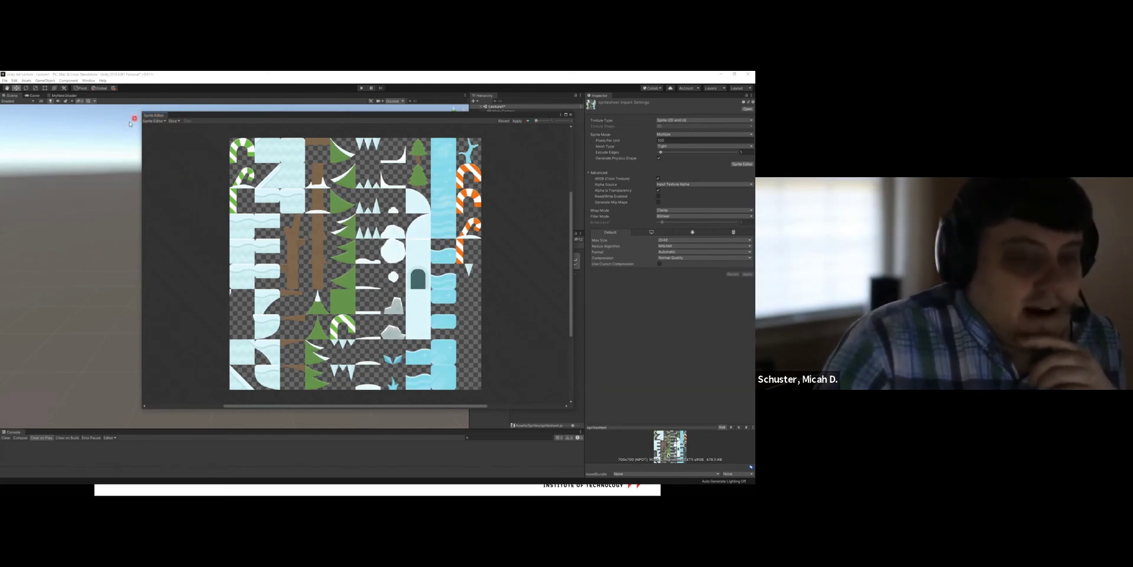
Slice the spritesheet with Grid By Cell Count using 10 columns and 10 rows.
left_click(174, 121)
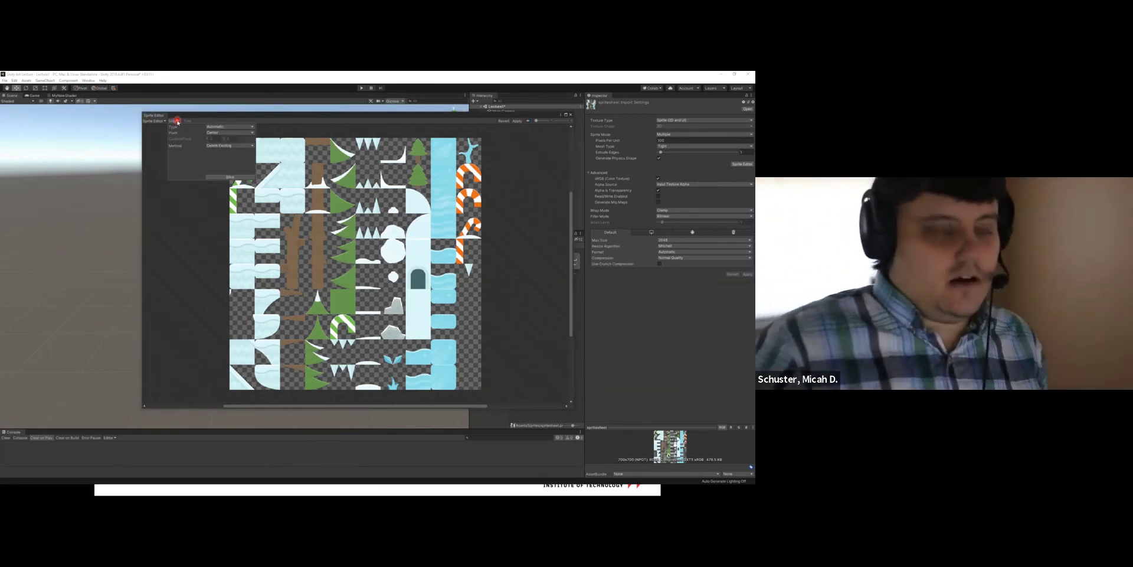
left_click(220, 126)
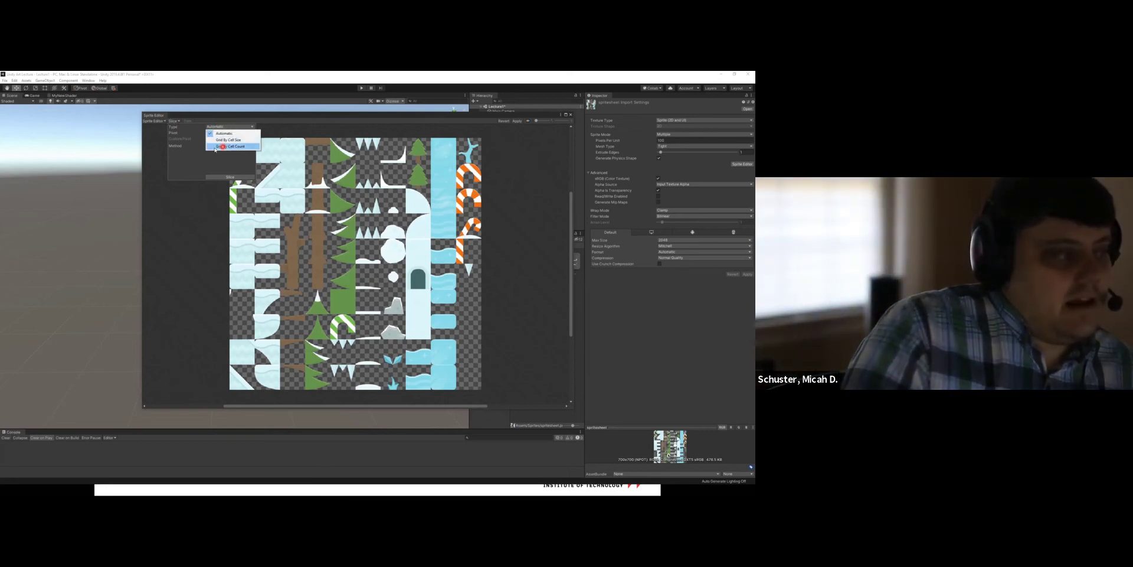
left_click(230, 146)
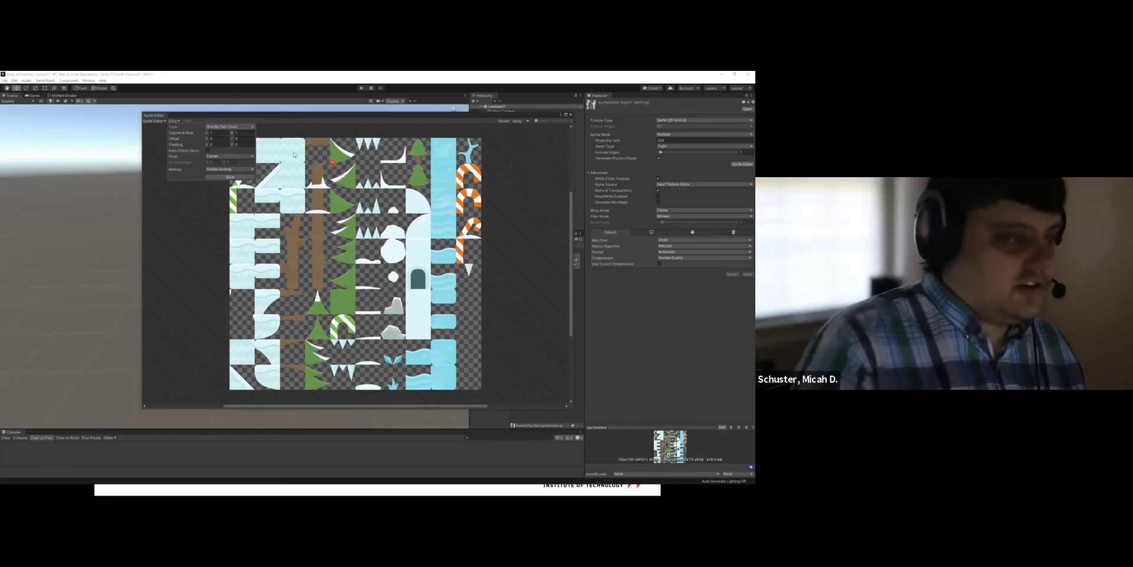
left_click(227, 132)
type("10")
key("Tab")
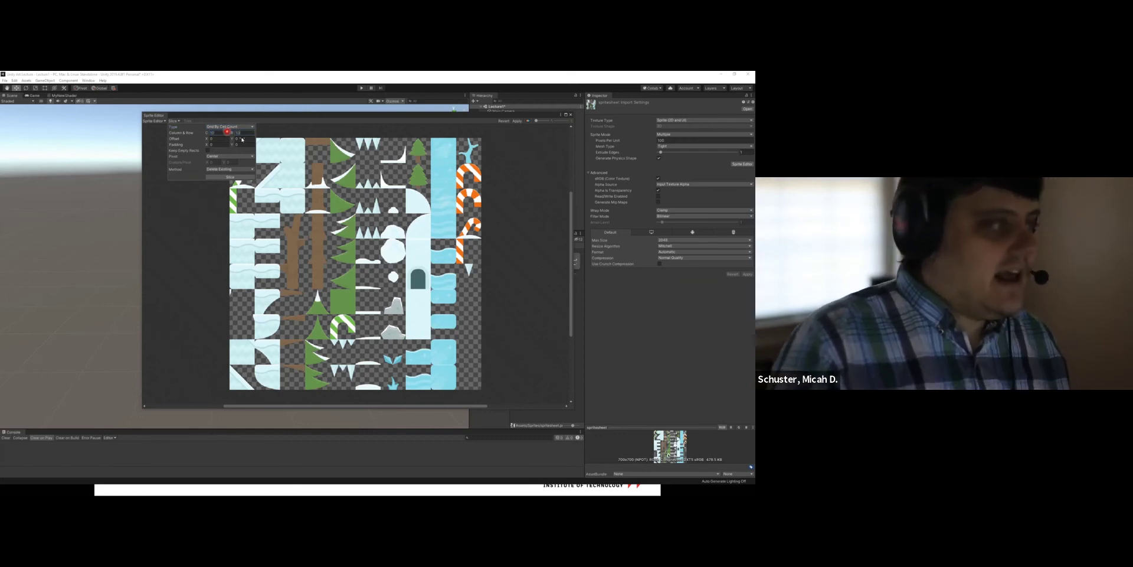
key("Tab")
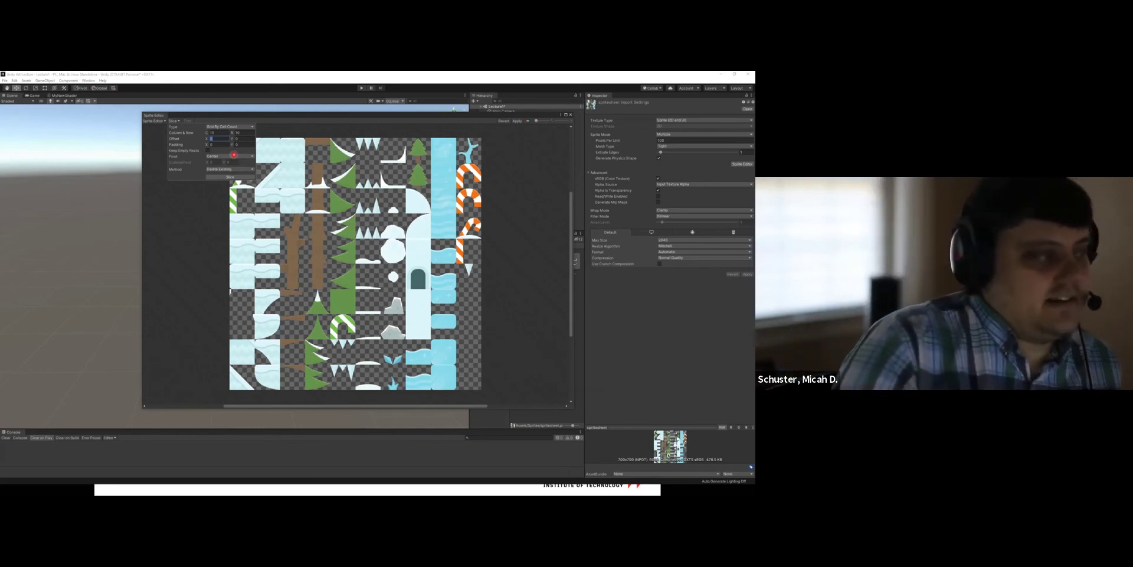
left_click(233, 177)
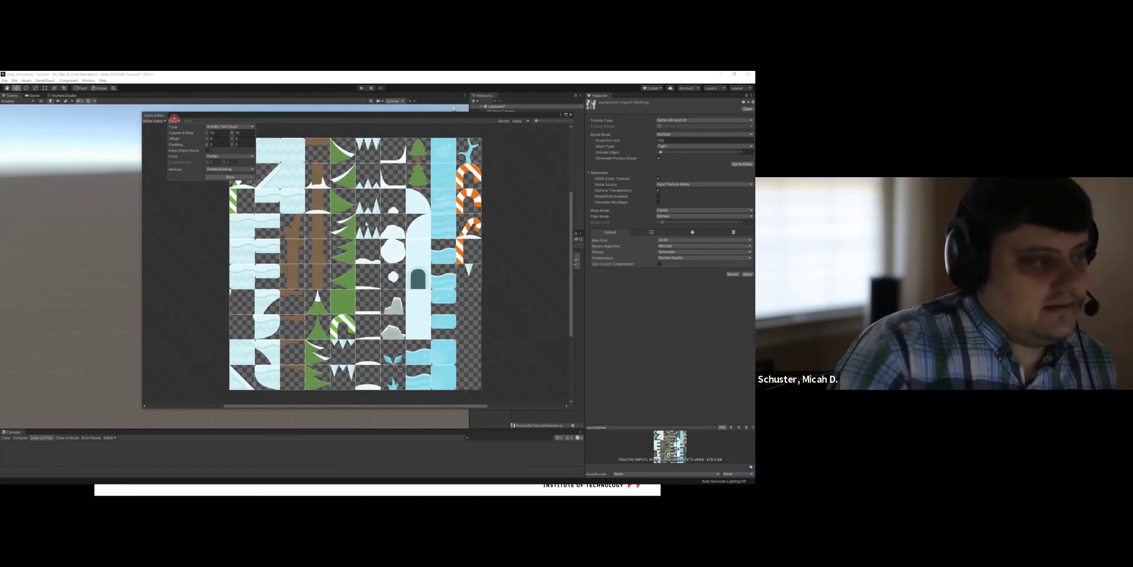
left_click(244, 113)
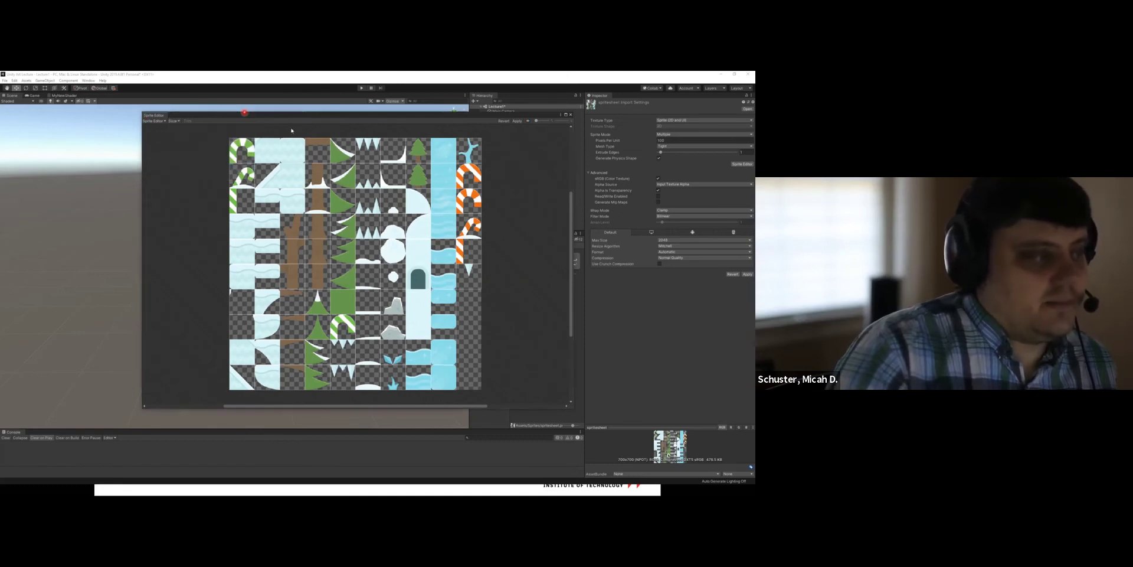
Inspect individual grid slices across the spritesheet, ending with the pale tile below the door.
left_click(242, 151)
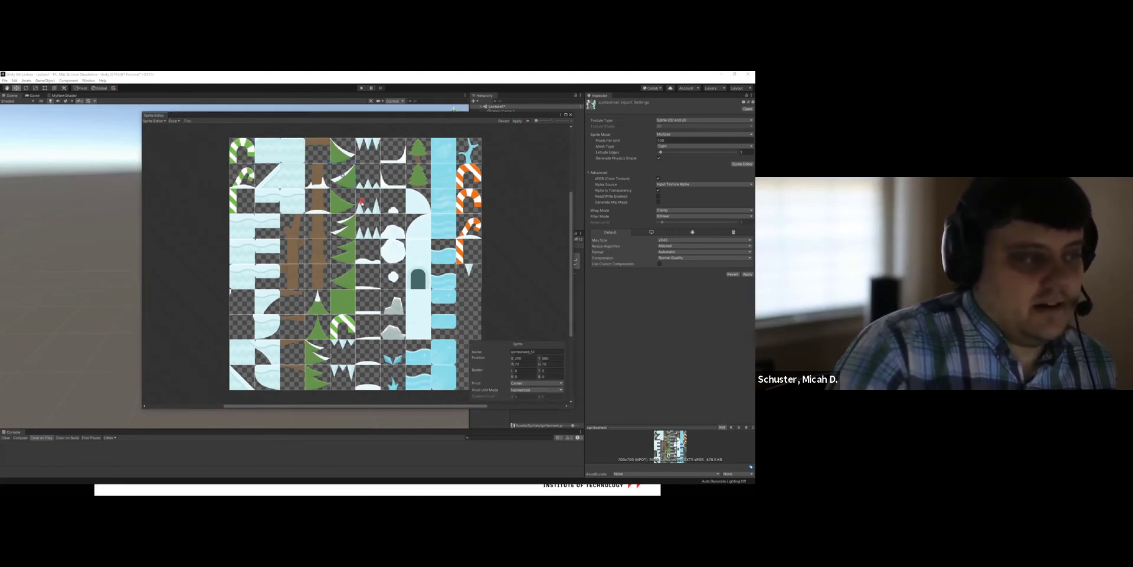
left_click(399, 285)
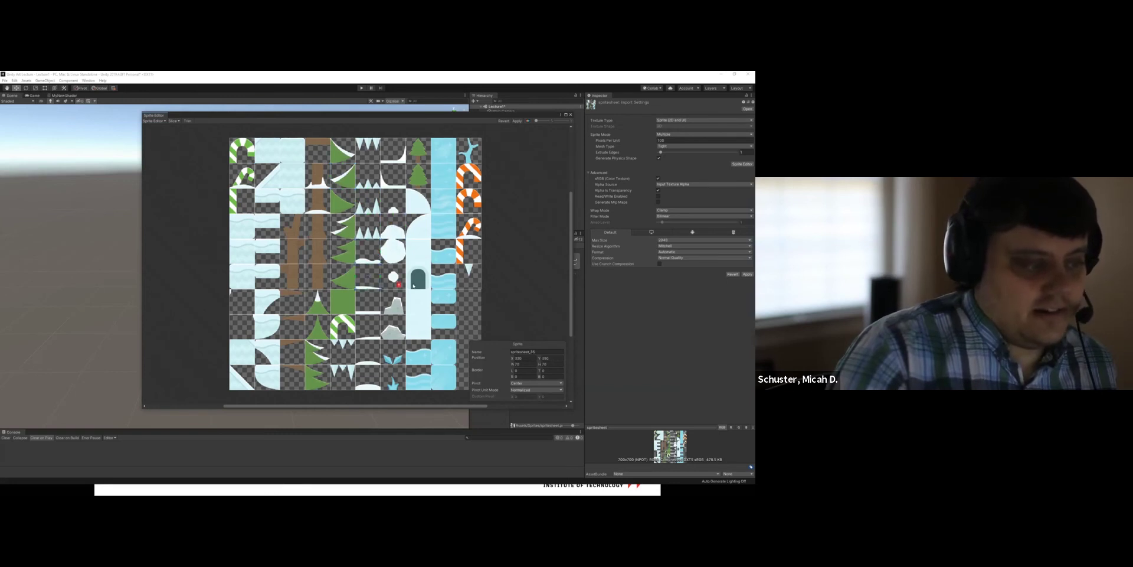
left_click(444, 352)
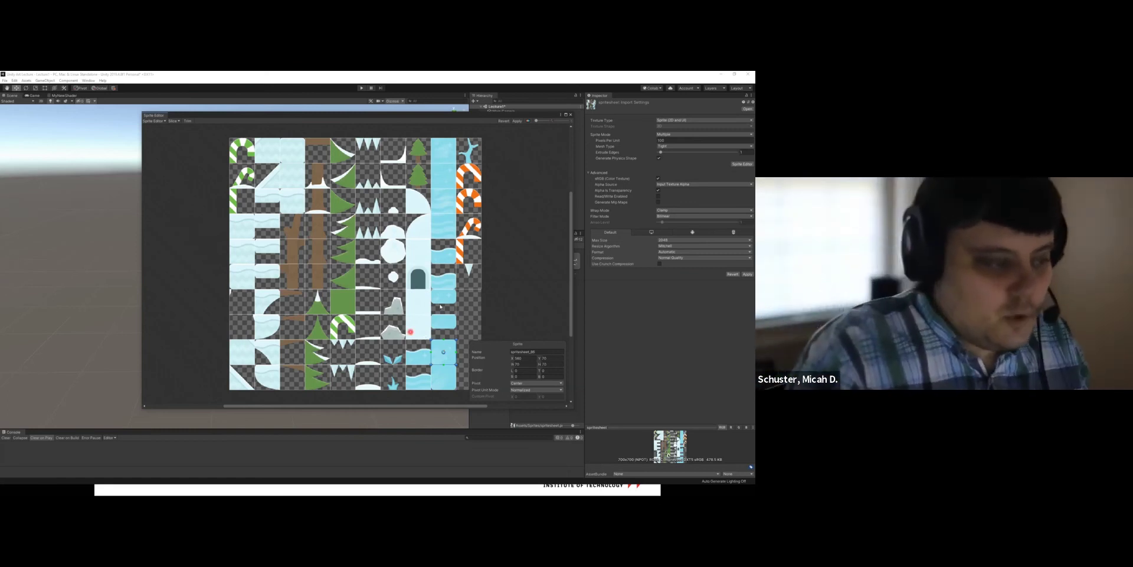
left_click(415, 293)
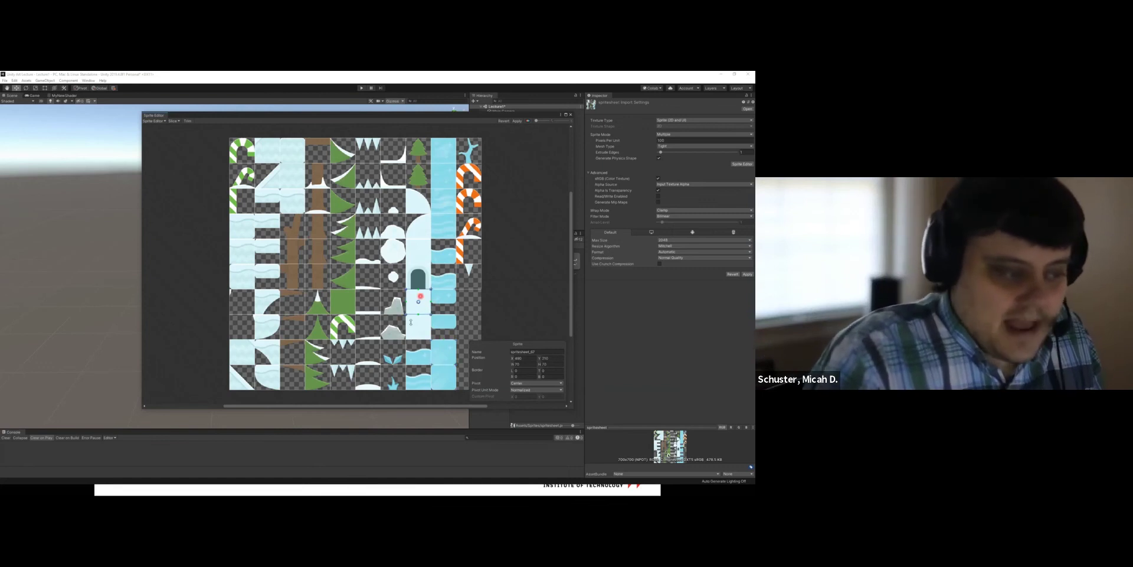
Review the pivot choices for slicing and the Pivot and Pivot Unit Mode options of the selected tile.
left_click(176, 121)
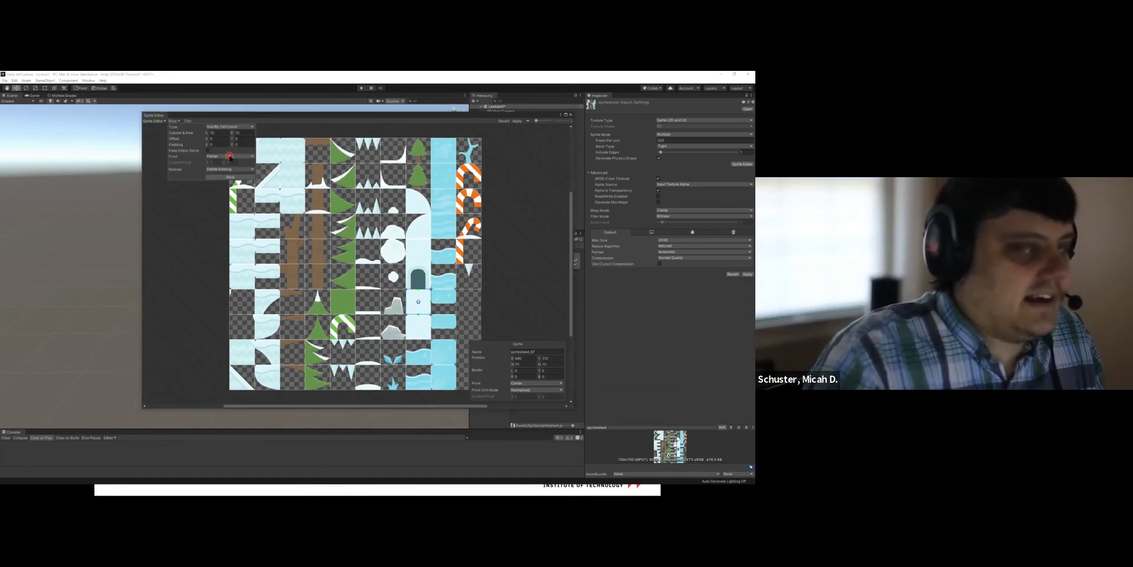
left_click(227, 156)
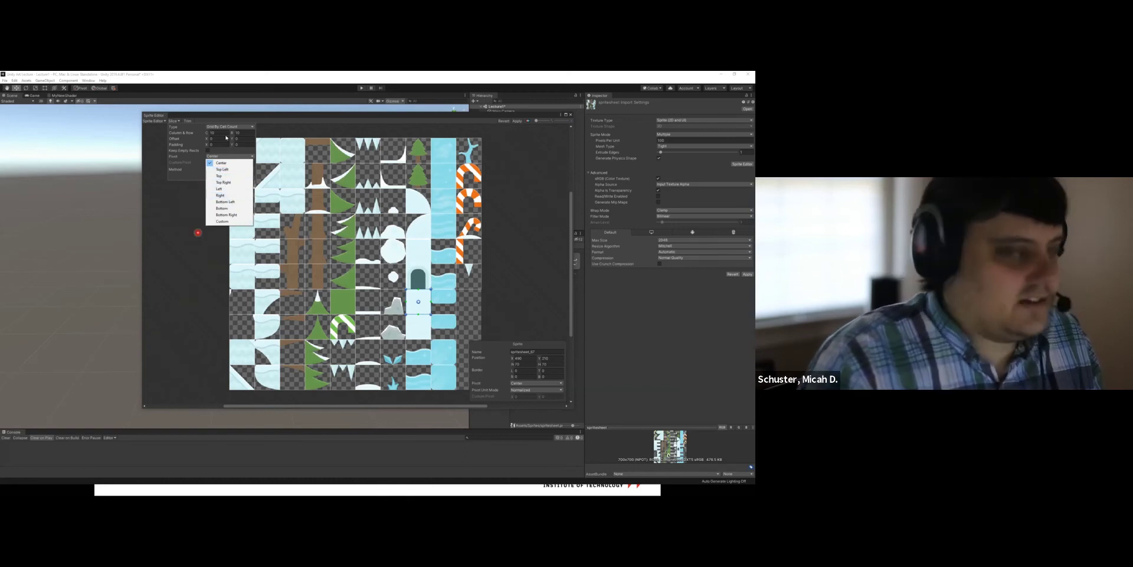
left_click(181, 121)
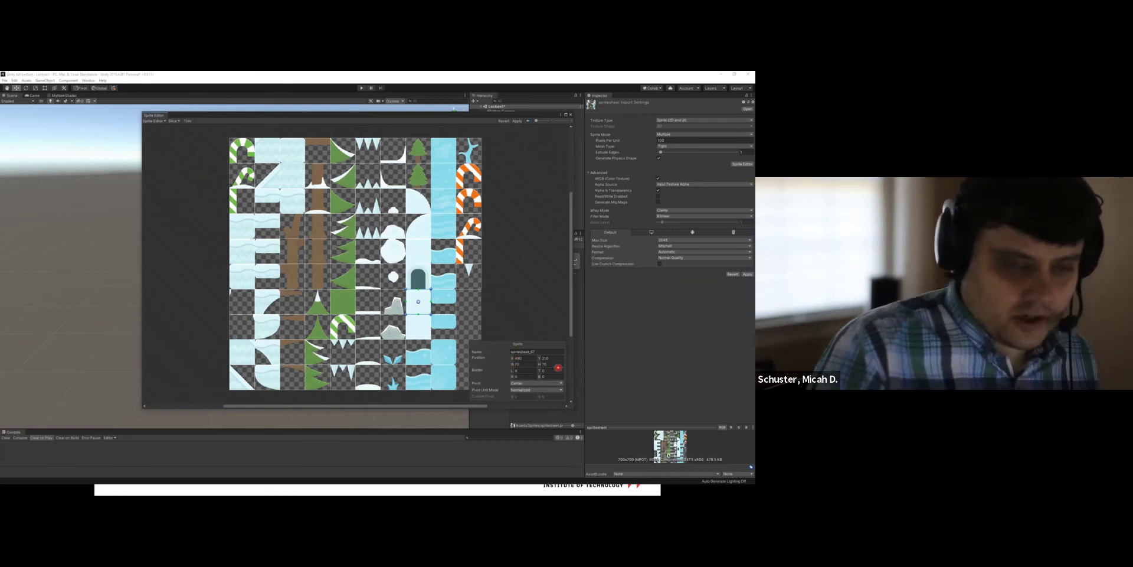
left_click(526, 383)
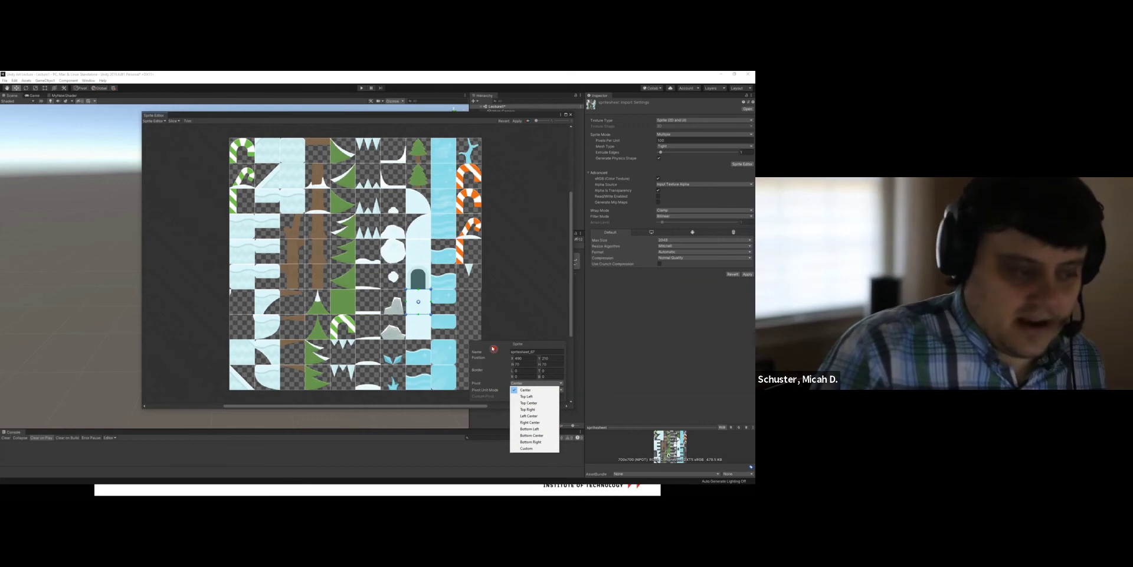
left_click(528, 390)
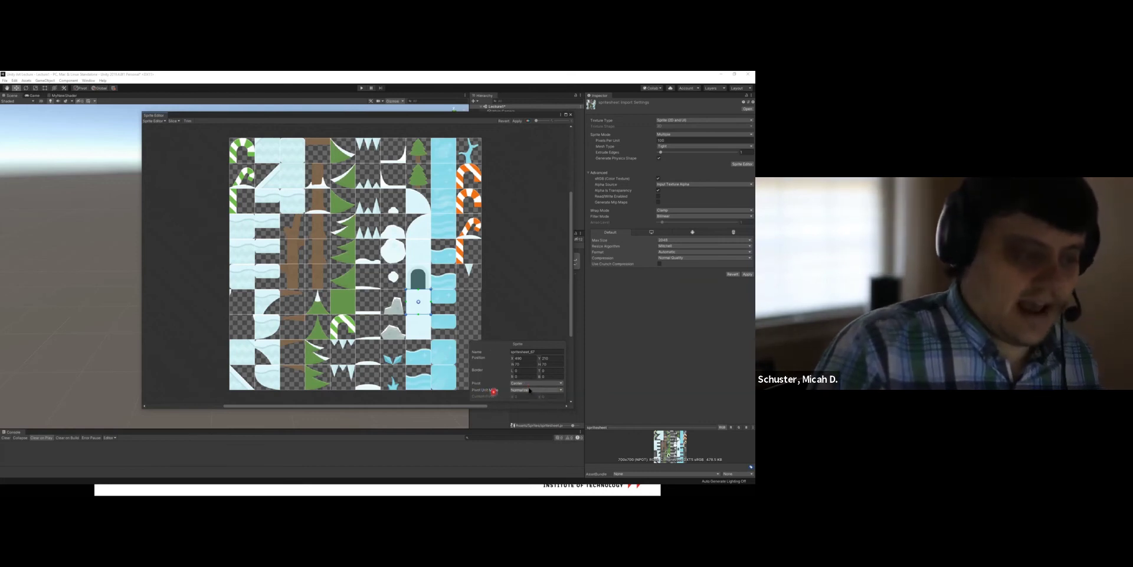
left_click(529, 390)
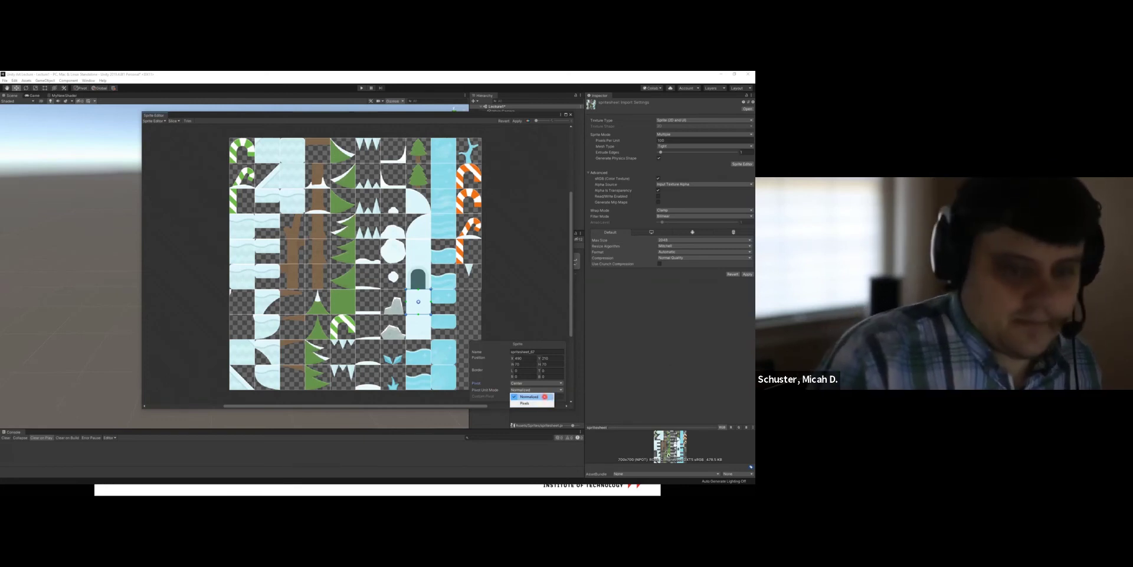
left_click(238, 113)
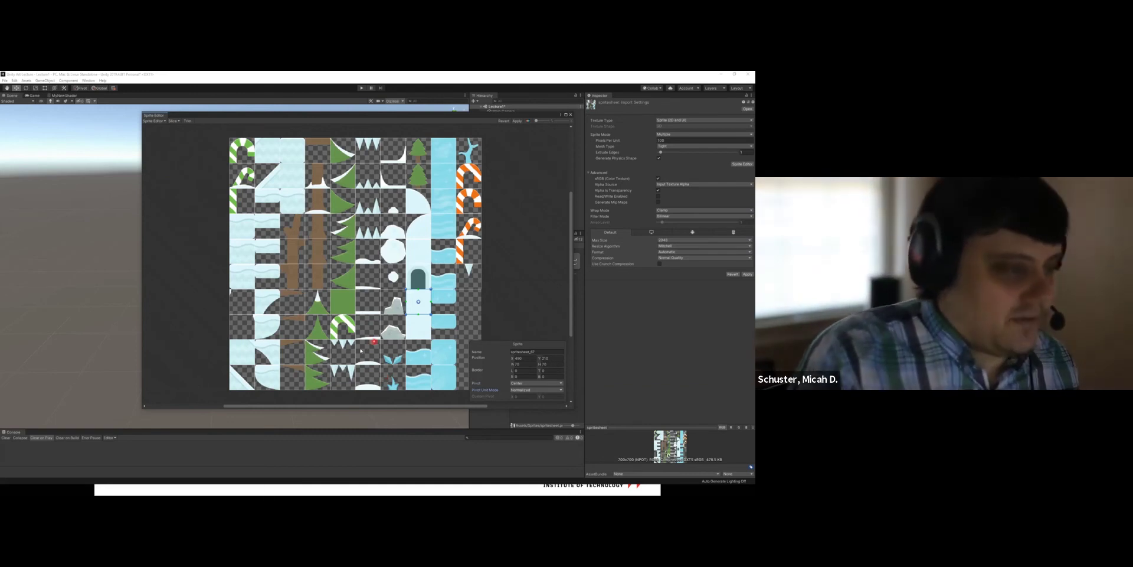
Apply the 10-by-10 slicing to the spritesheet and close the Sprite Editor.
left_click(338, 329)
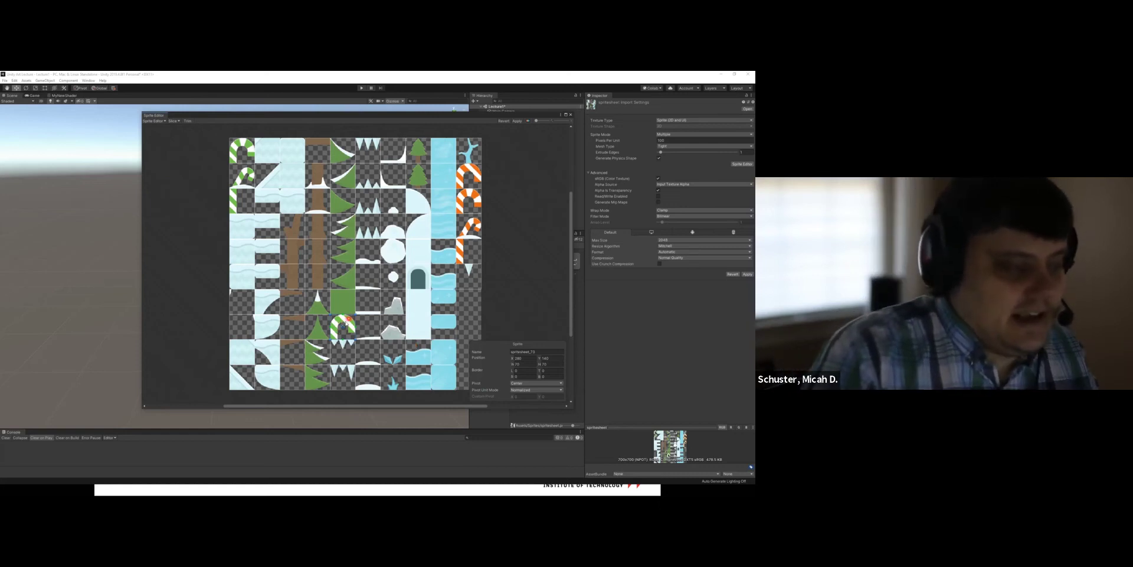
left_click(358, 337)
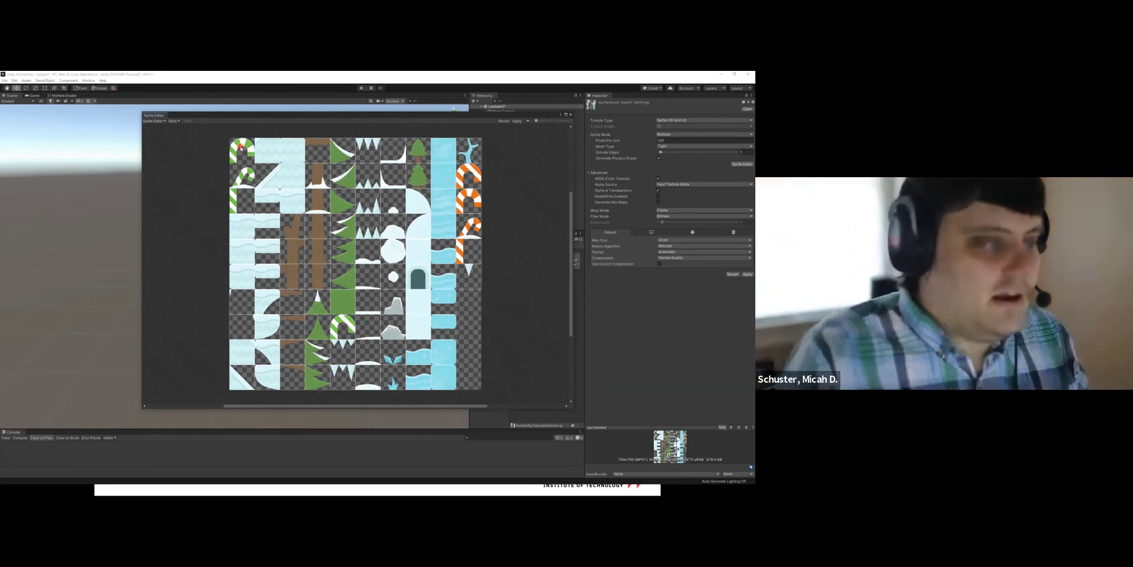
left_click(517, 121)
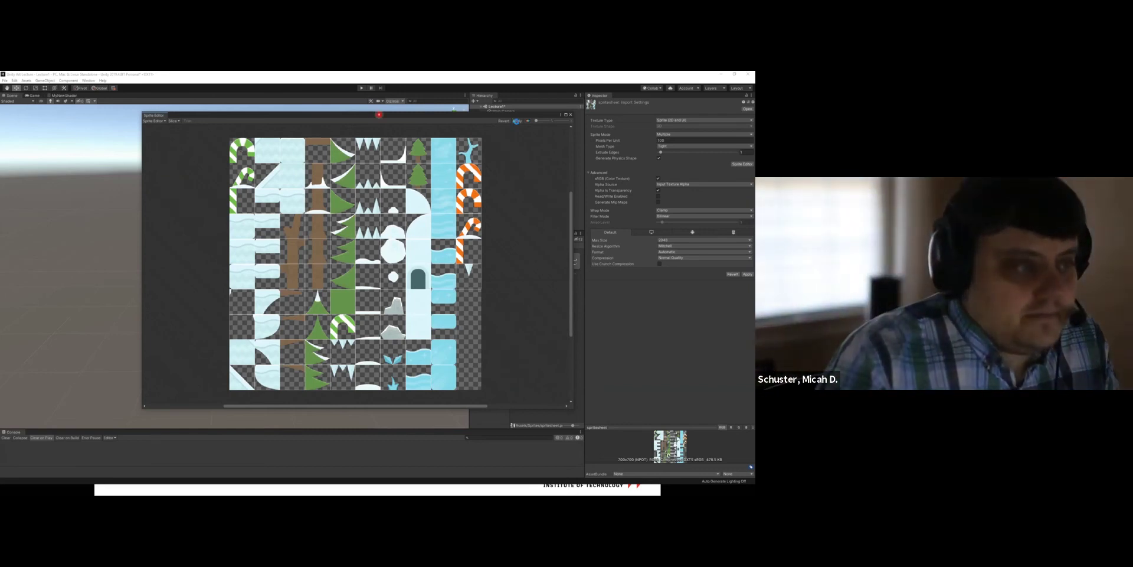
left_click(570, 115)
Look through the sliced sprites of the spritesheet asset, collapsing and re-expanding its sub-sprites.
scroll(545, 322, "down", 5)
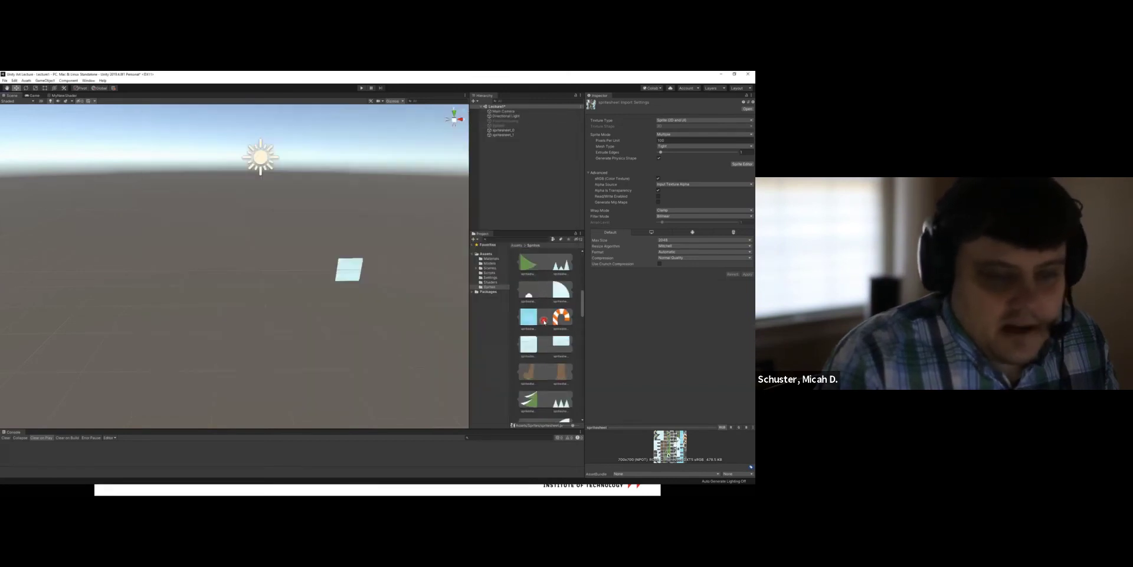
scroll(545, 322, "up", 5)
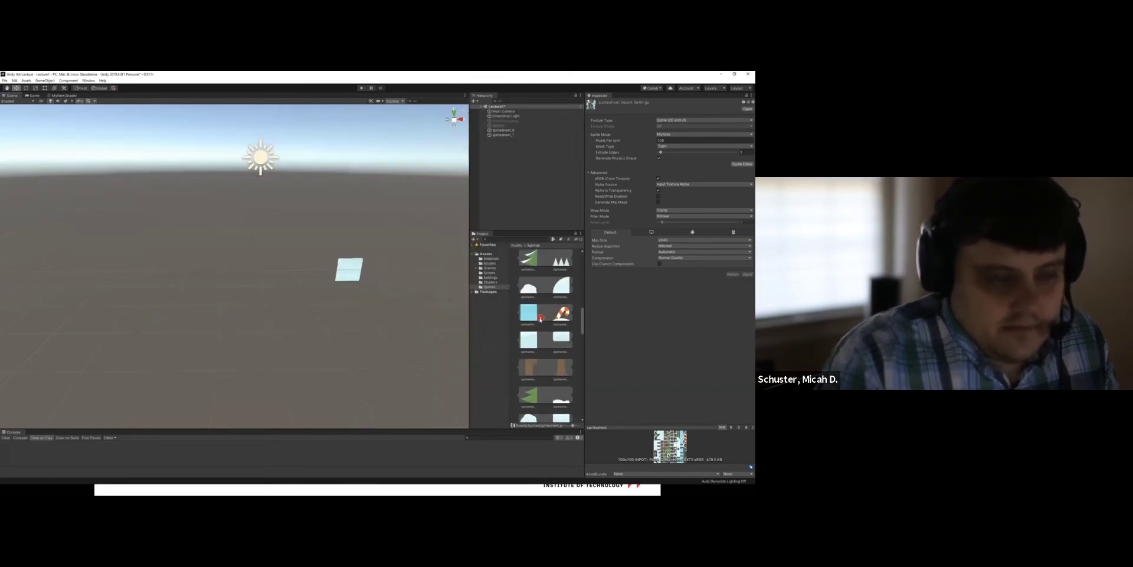
scroll(539, 318, "up", 3)
left_click(534, 261)
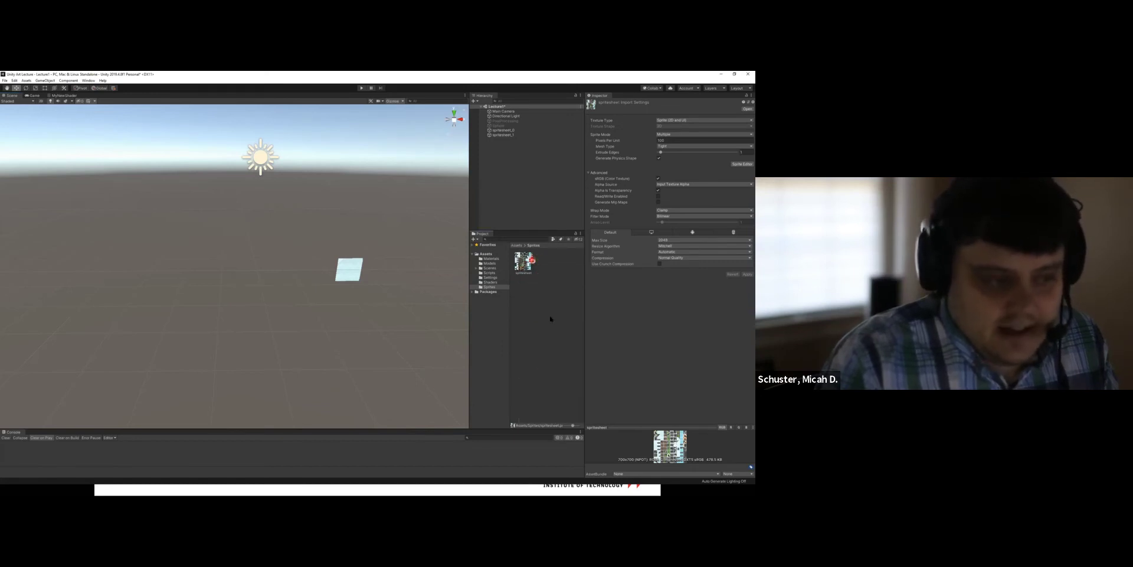
left_click(532, 261)
scroll(549, 307, "down", 2)
scroll(554, 295, "up", 2)
Add the brown trunk, icicle and white curved snow sprites to the scene and spread them apart.
left_click_drag(565, 287, 532, 167)
left_click_drag(558, 312, 532, 194)
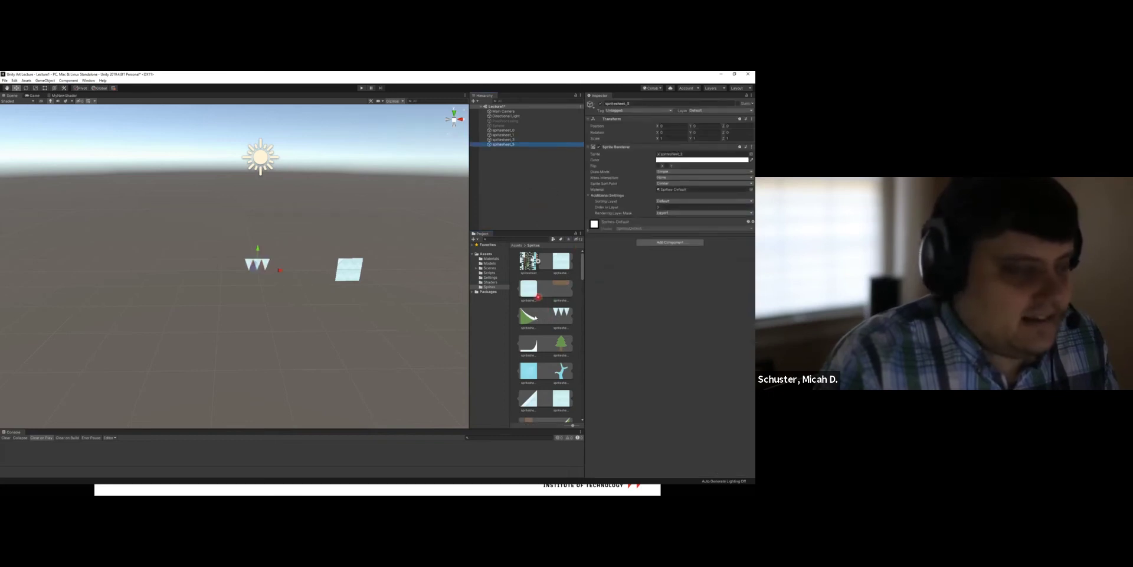
left_click_drag(531, 342, 254, 217)
left_click(267, 264)
left_click(269, 263)
mouse_move(282, 270)
left_mouse_down()
mouse_move(298, 268)
mouse_move(287, 270)
left_mouse_up()
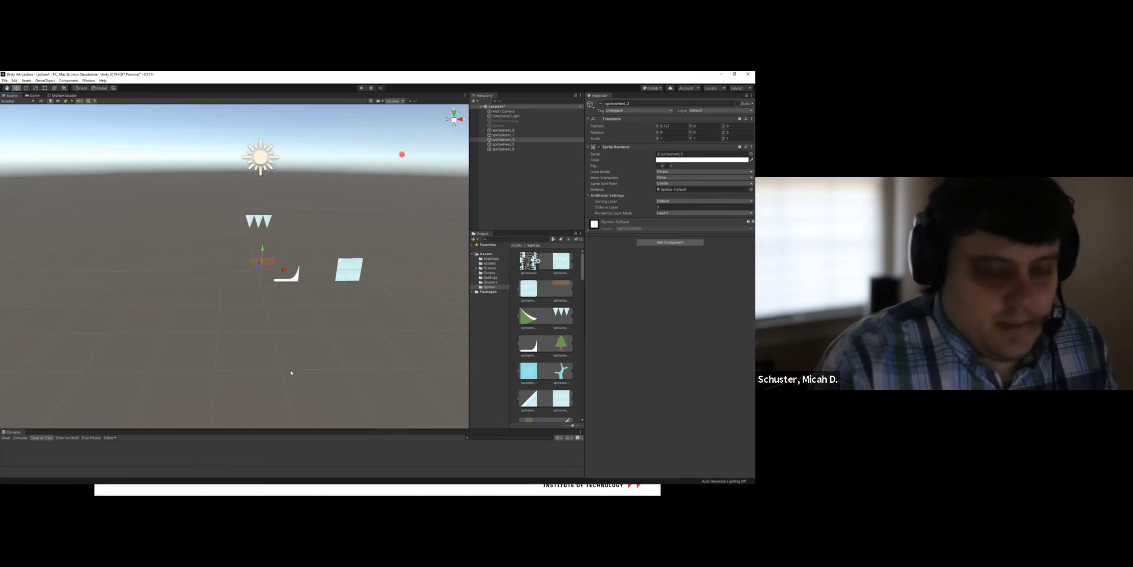
Place the pale snow tile and the snow-edged green branch sprite in the scene beside the icicles.
scroll(546, 367, "down", 4)
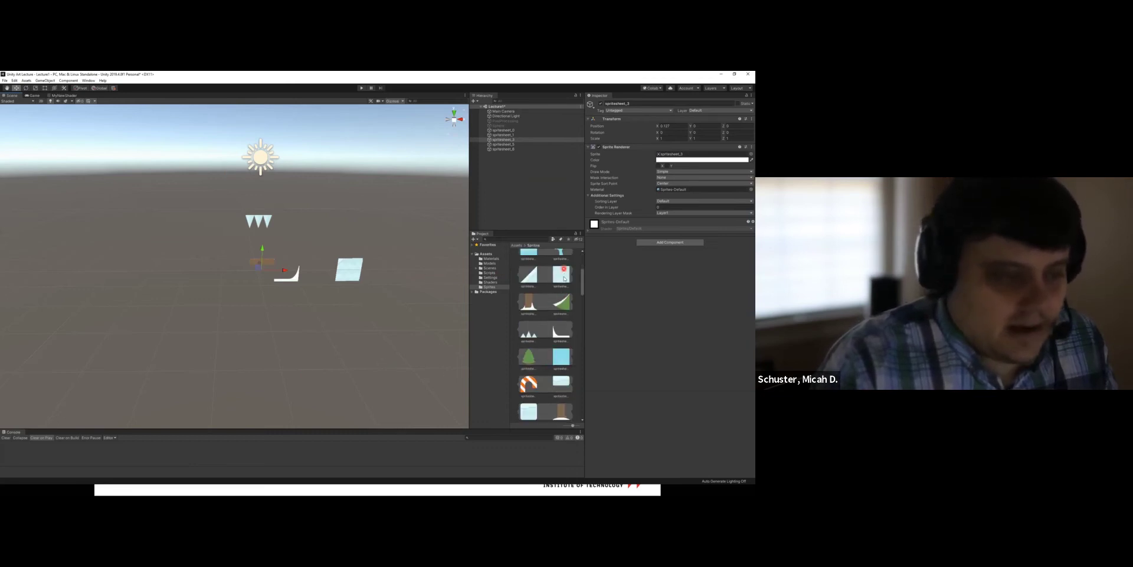
left_click_drag(564, 272, 329, 225)
left_click_drag(561, 303, 392, 213)
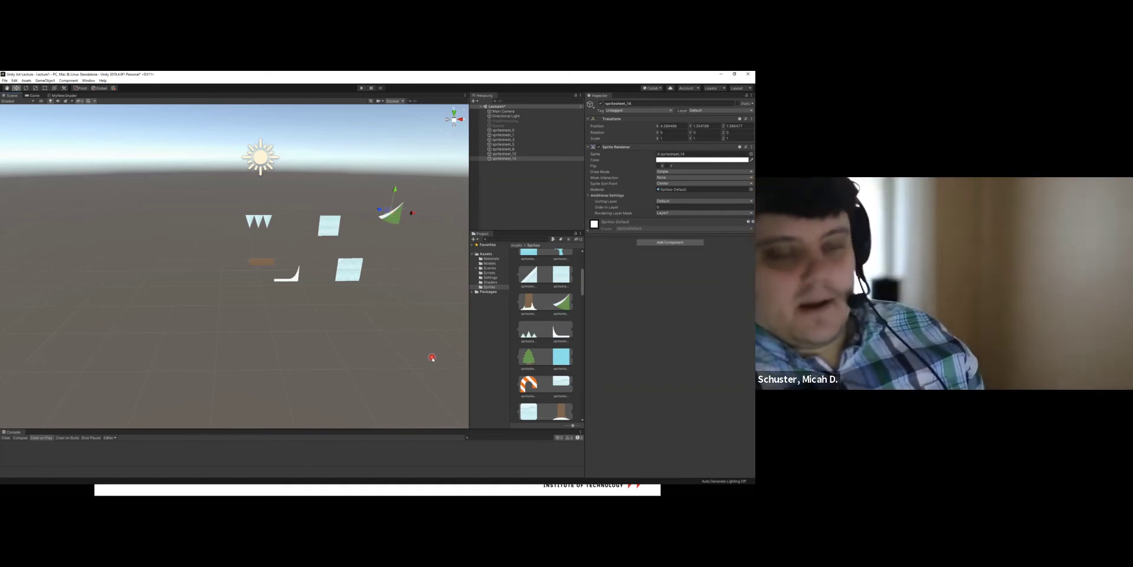
Set the spritesheet's Pixels Per Unit to 50 and apply the import settings.
scroll(549, 315, "up", 4)
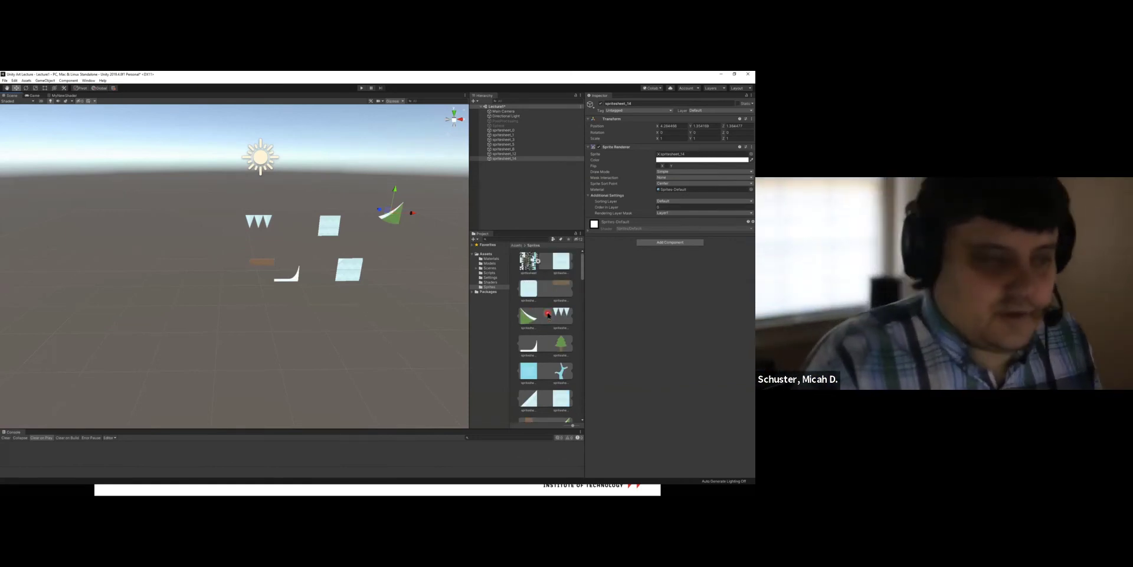
left_click(526, 260)
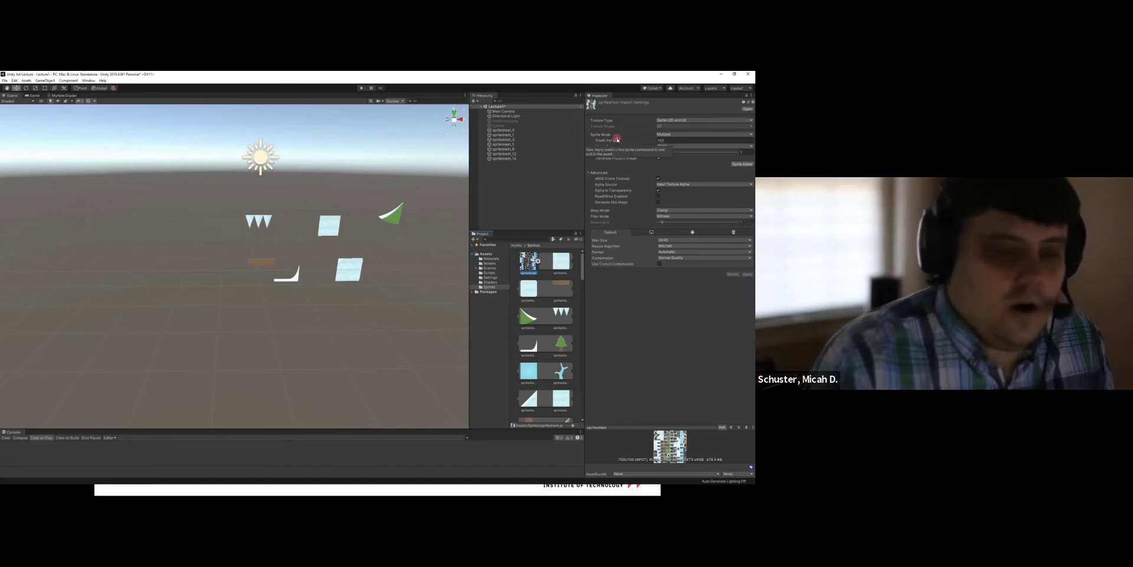
left_click(671, 140)
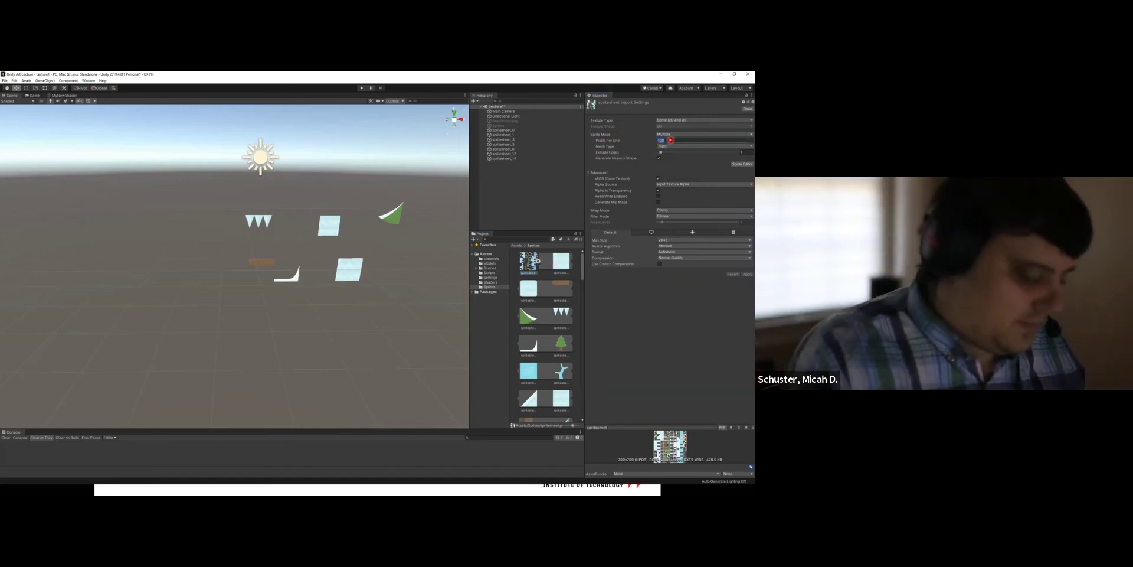
type("50")
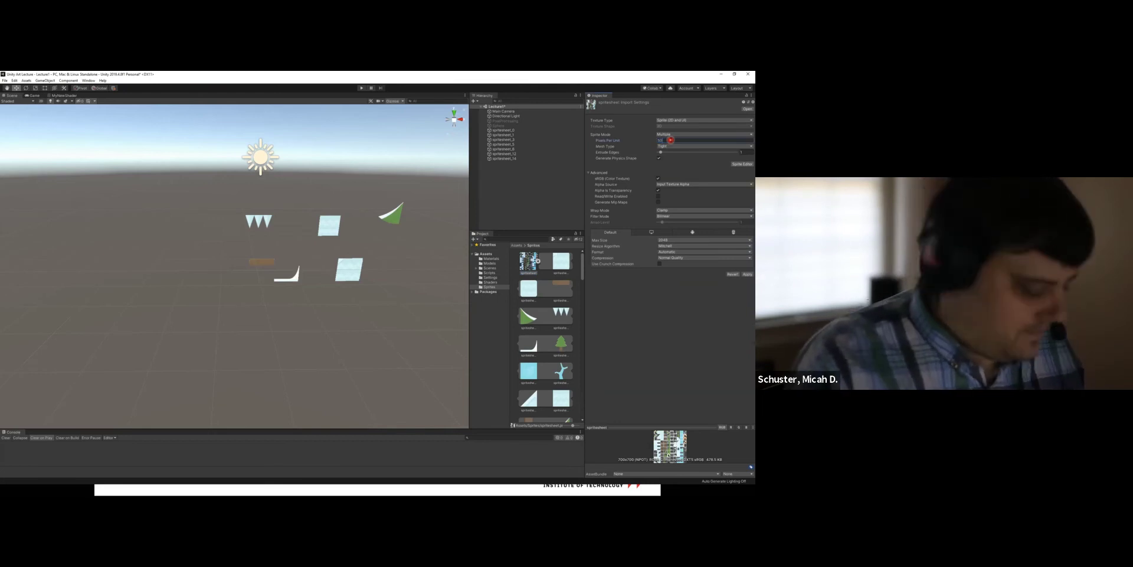
left_click(747, 274)
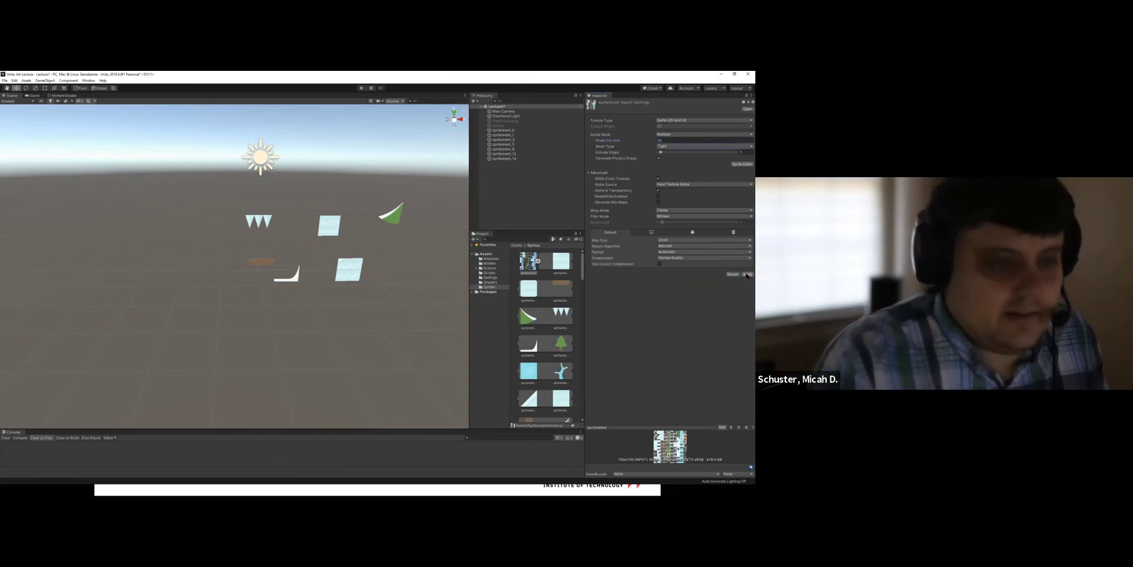
left_click(747, 274)
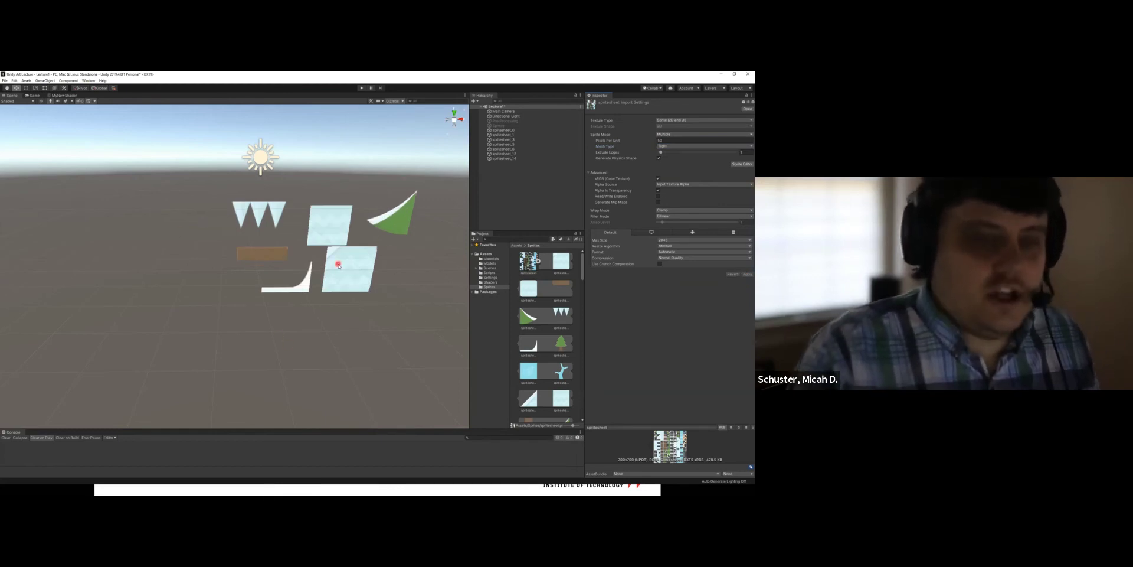
Set the spritesheet's Pixels Per Unit to 200 and apply it to the placed sprites.
left_click(600, 139)
left_click(667, 140)
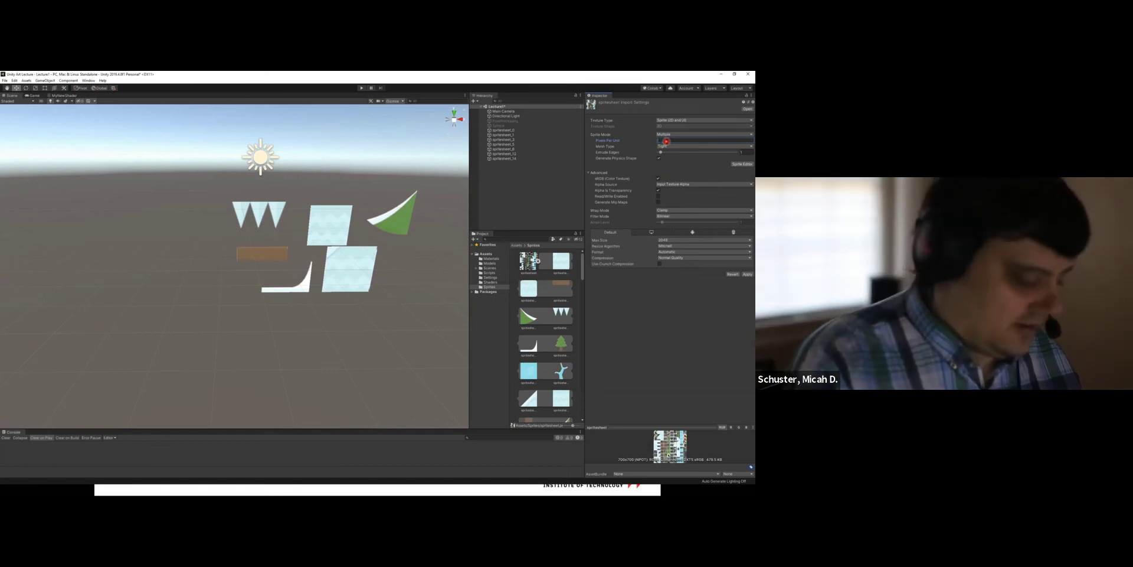
left_click(732, 274)
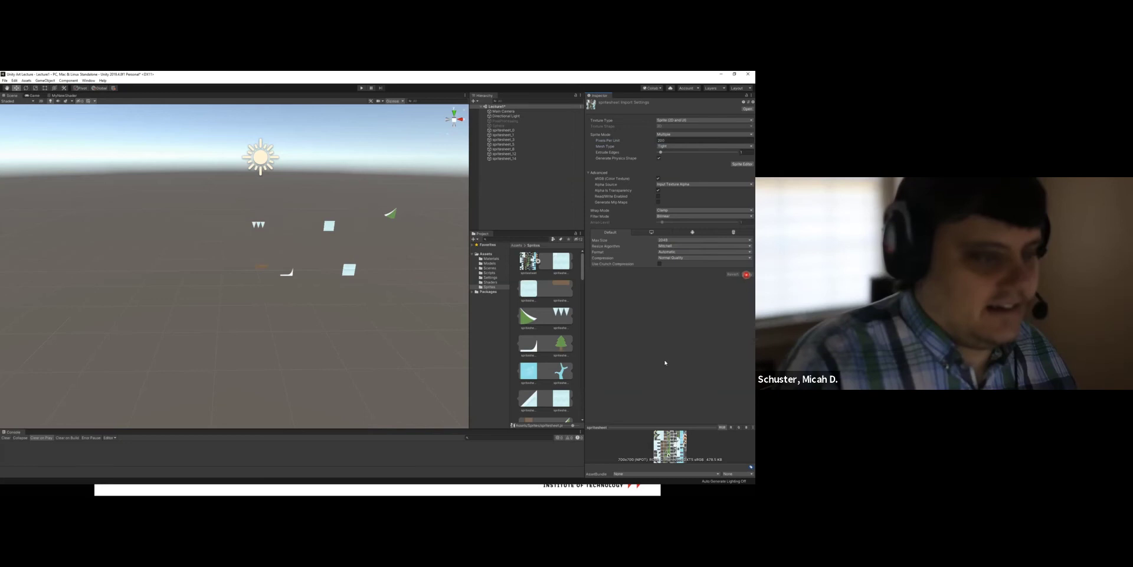
Set the spritesheet's Pixels Per Unit to 100 and apply the import settings.
left_click(673, 139)
type("100")
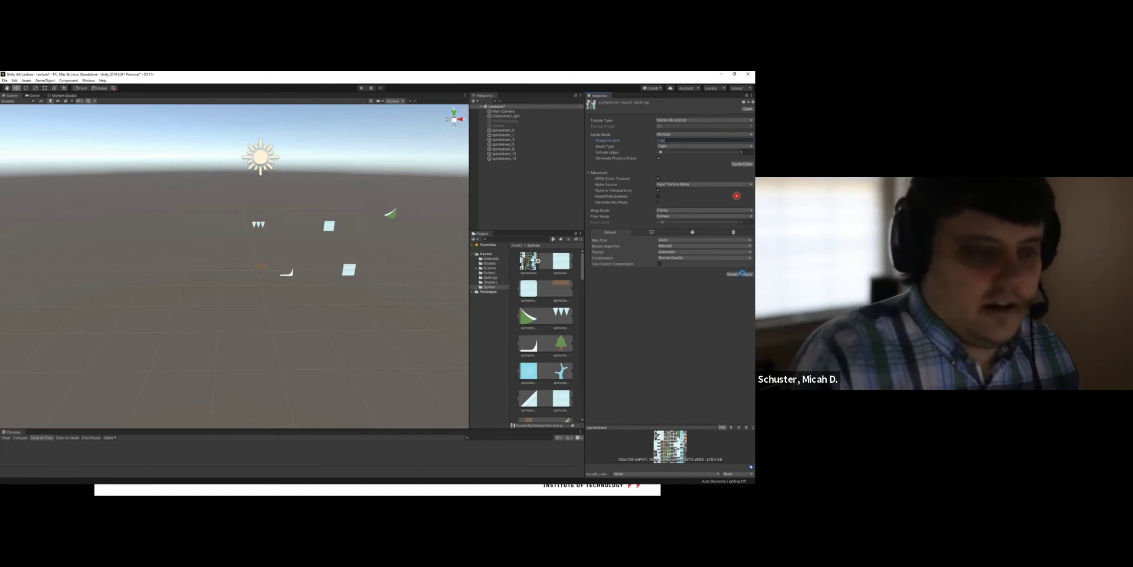
left_click(743, 274)
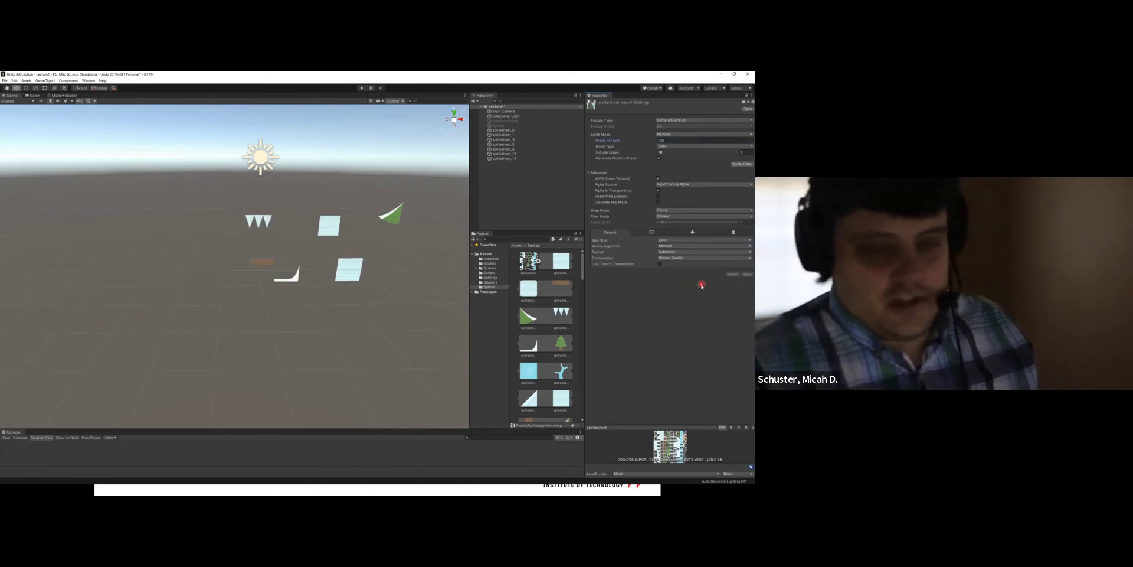
left_click(701, 285)
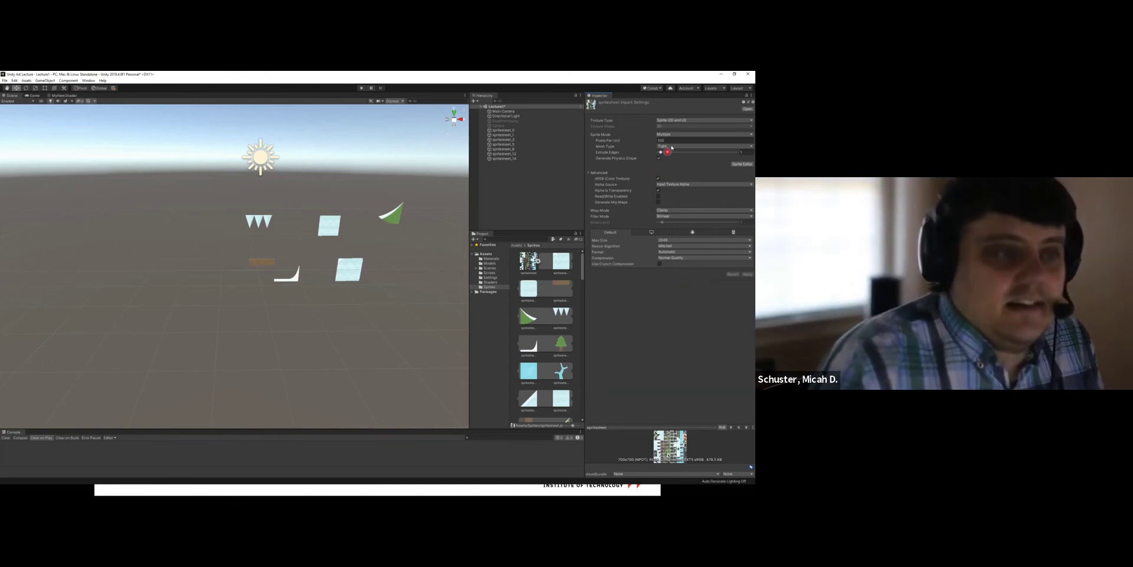
Review the spritesheet's Mesh Type, Extrude Edges and Generate Physics Shape settings, and check the slices in the Sprite Editor.
left_click(698, 145)
left_click(704, 156)
left_click(661, 154)
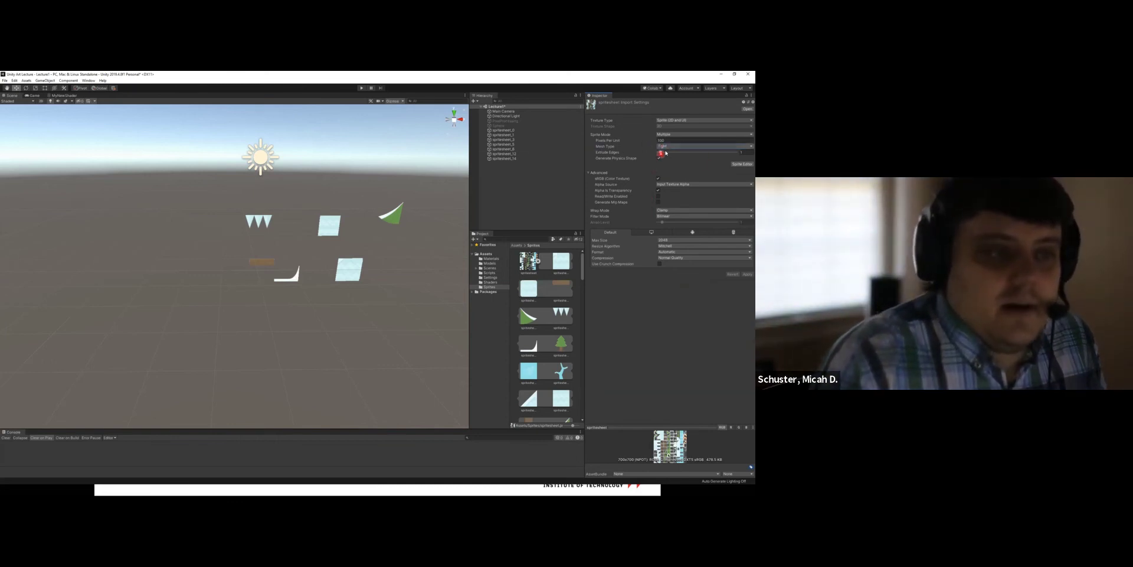
left_click(631, 143)
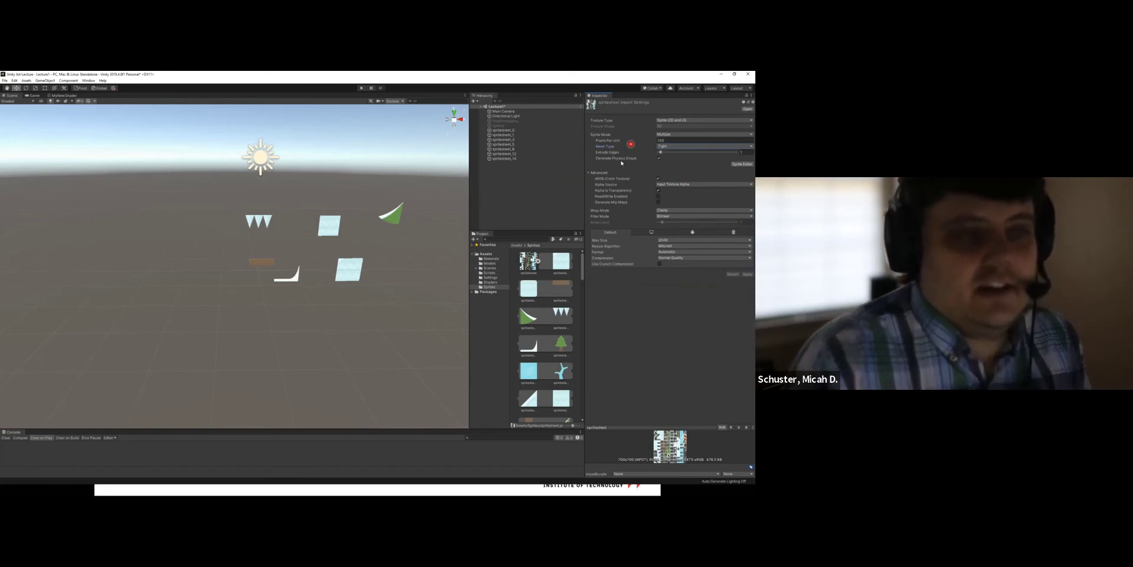
left_click(659, 159)
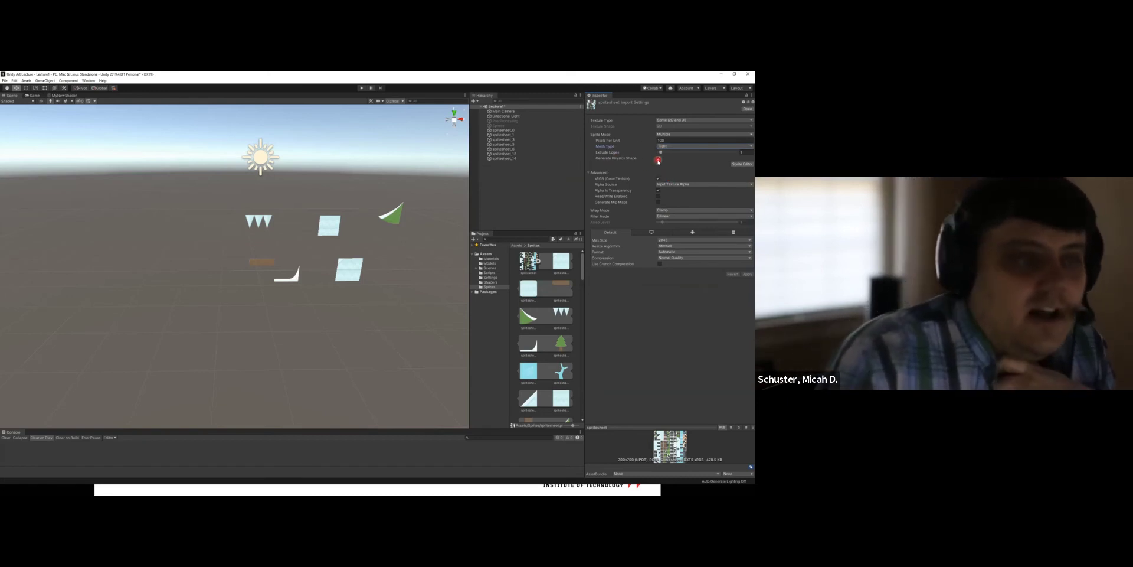
left_click(618, 152)
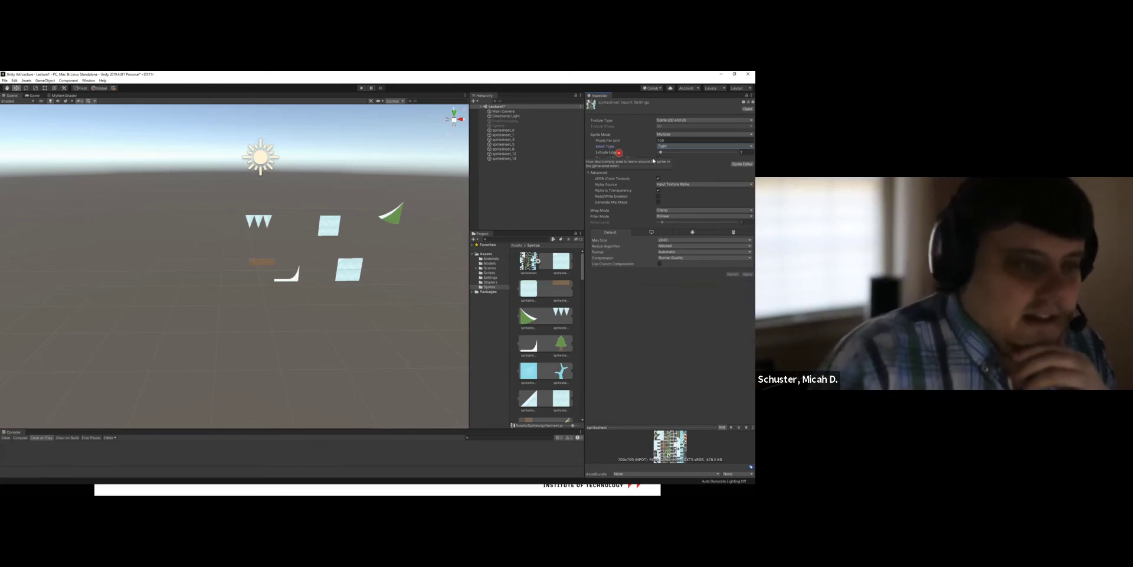
left_click(671, 146)
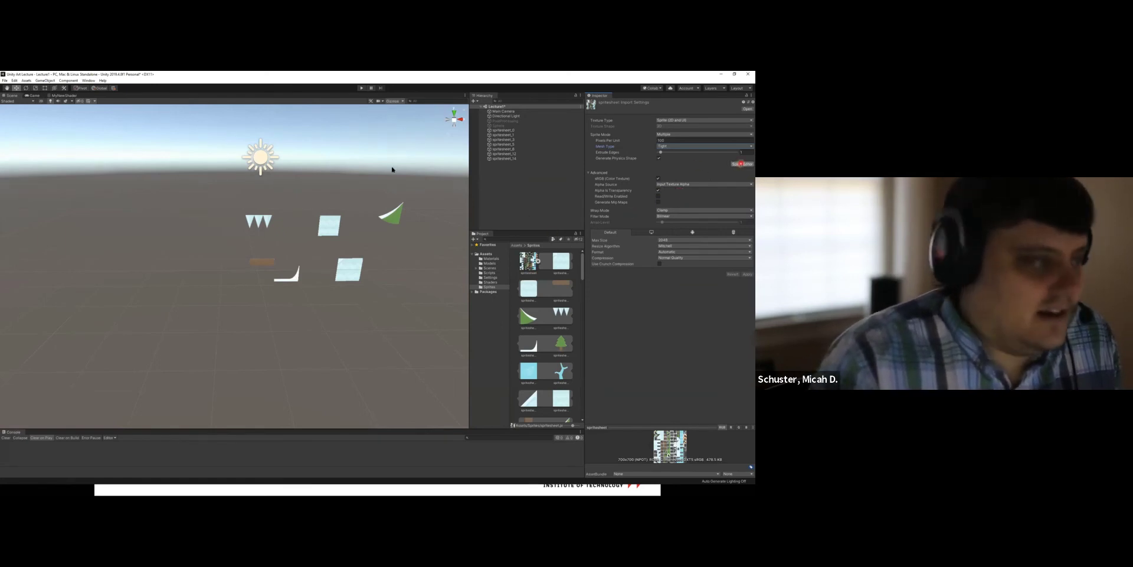
left_click(741, 163)
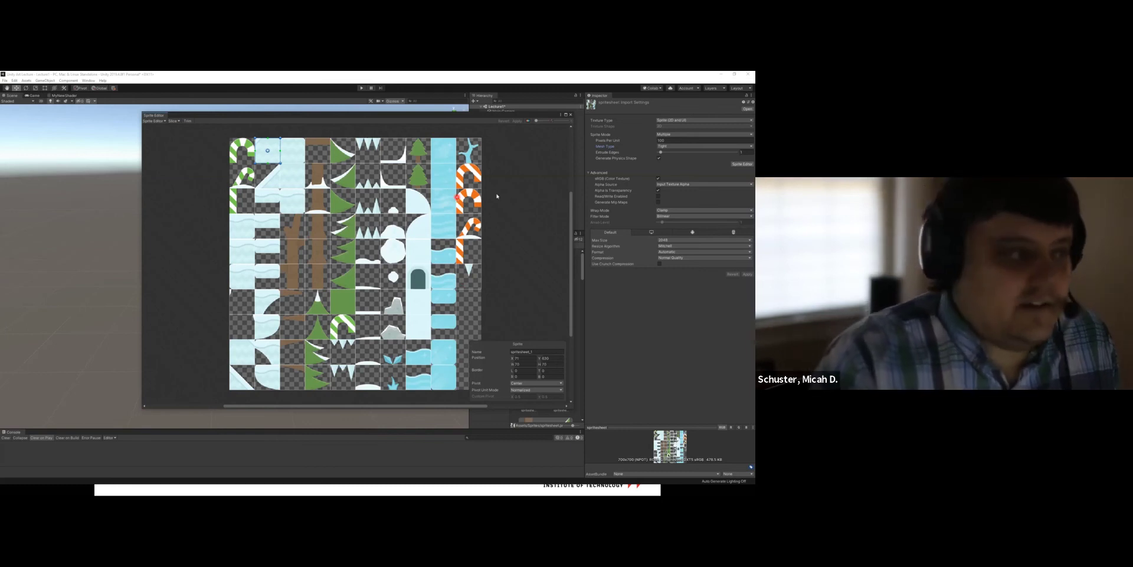
left_click(570, 115)
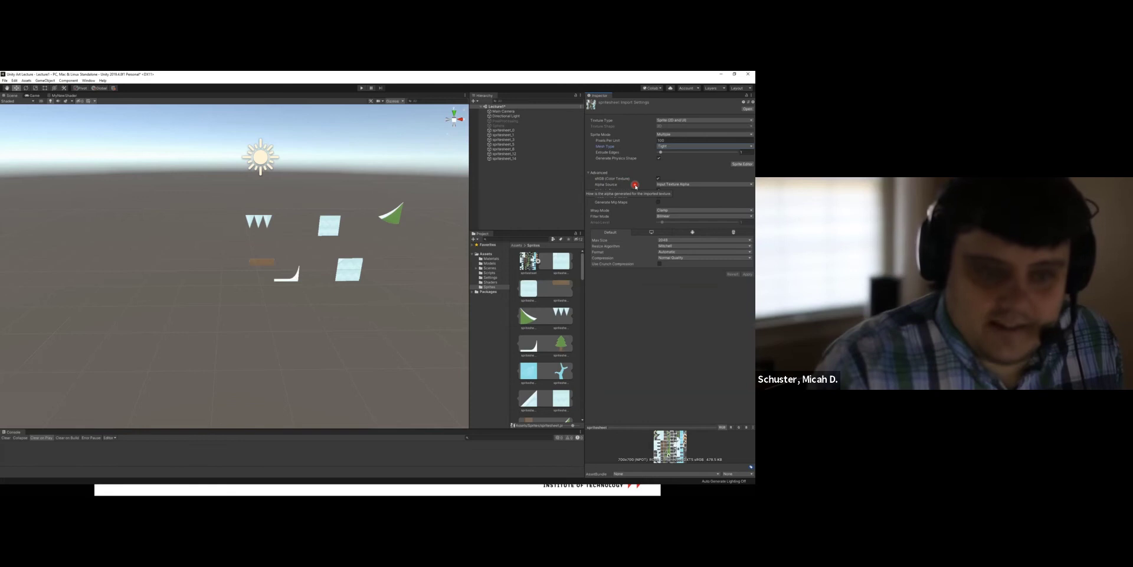
Review the Alpha Source, Wrap Mode and Filter Mode choices in the spritesheet's import settings.
left_click(684, 184)
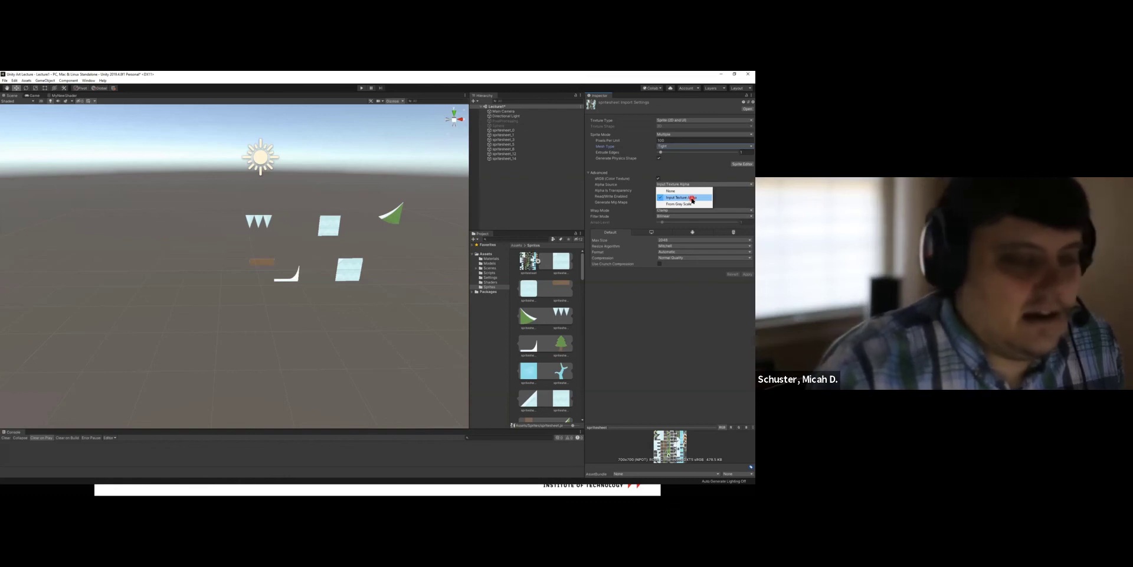
left_click(730, 193)
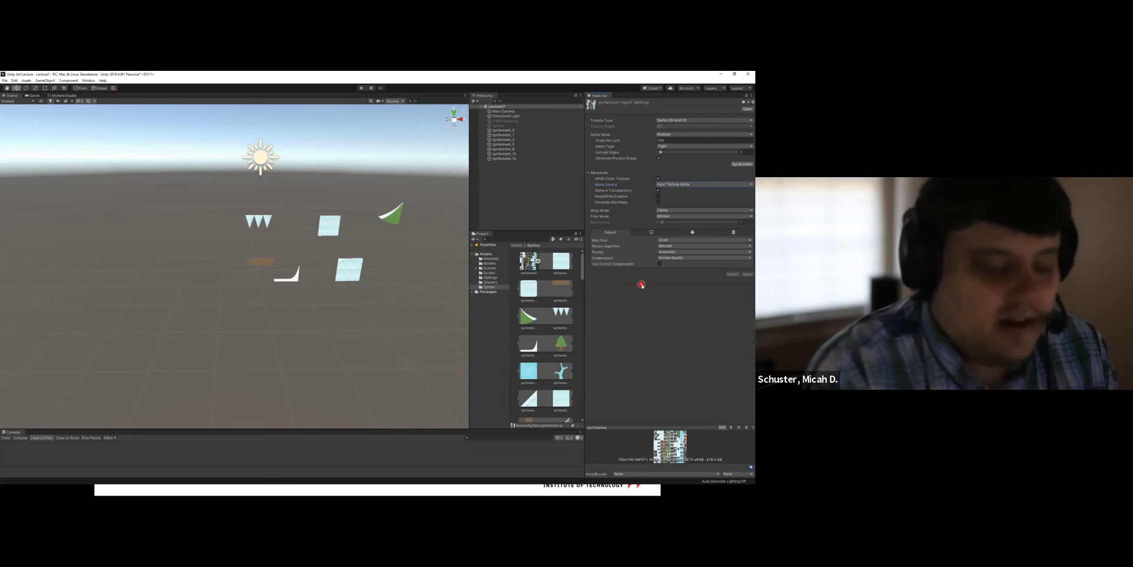
left_click(684, 211)
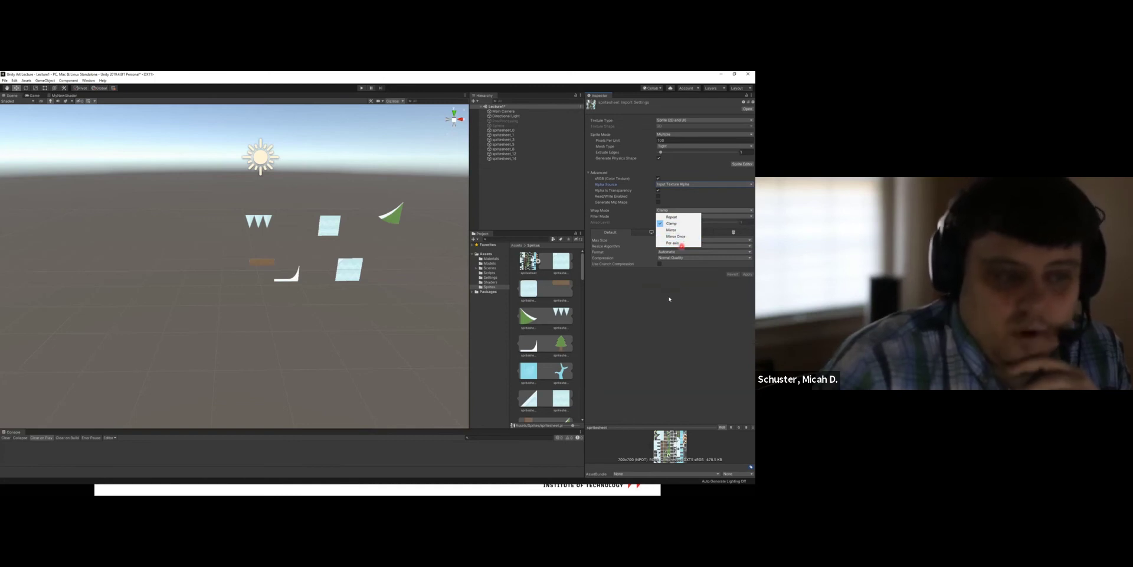
left_click(675, 211)
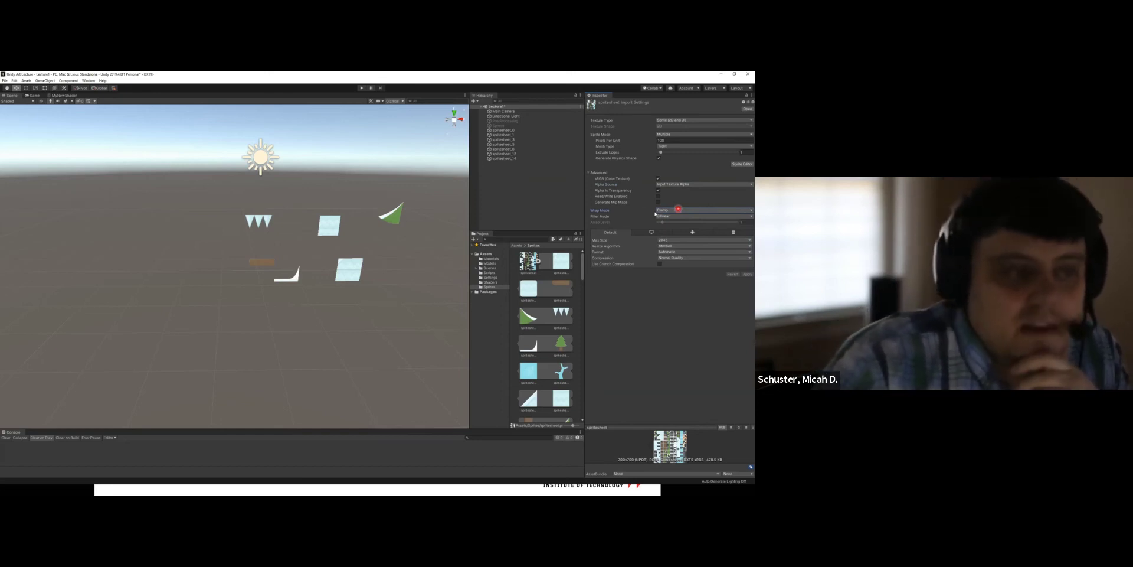
left_click(675, 216)
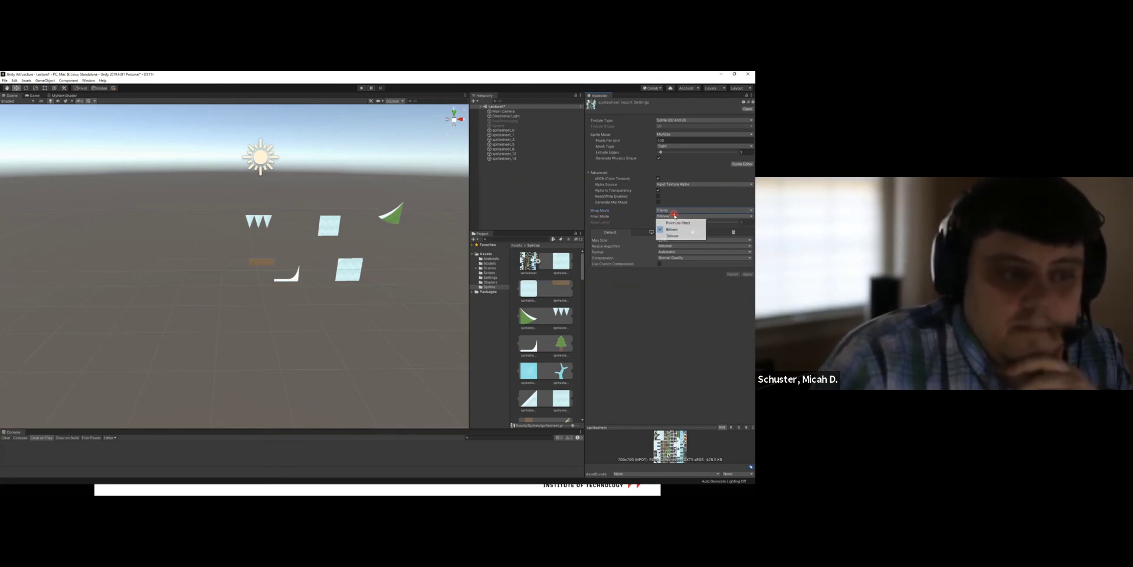
left_click(671, 285)
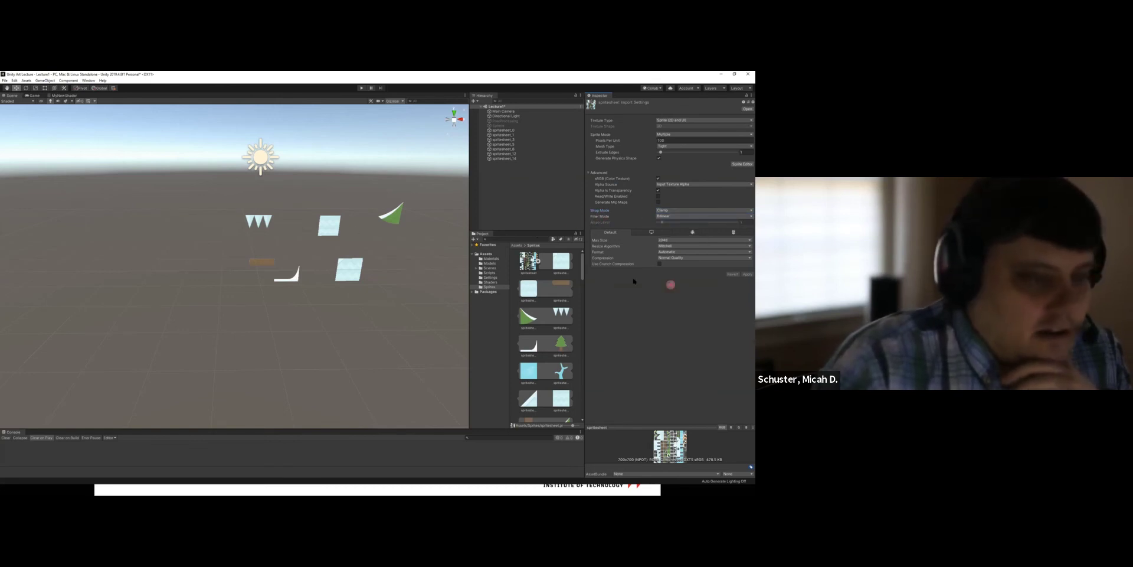
Set the spritesheet's Filter Mode to Point (no filter) and check the icicle sprite close up in the scene.
scroll(241, 225, "up", 5)
middle_click_drag(371, 204, 374, 202)
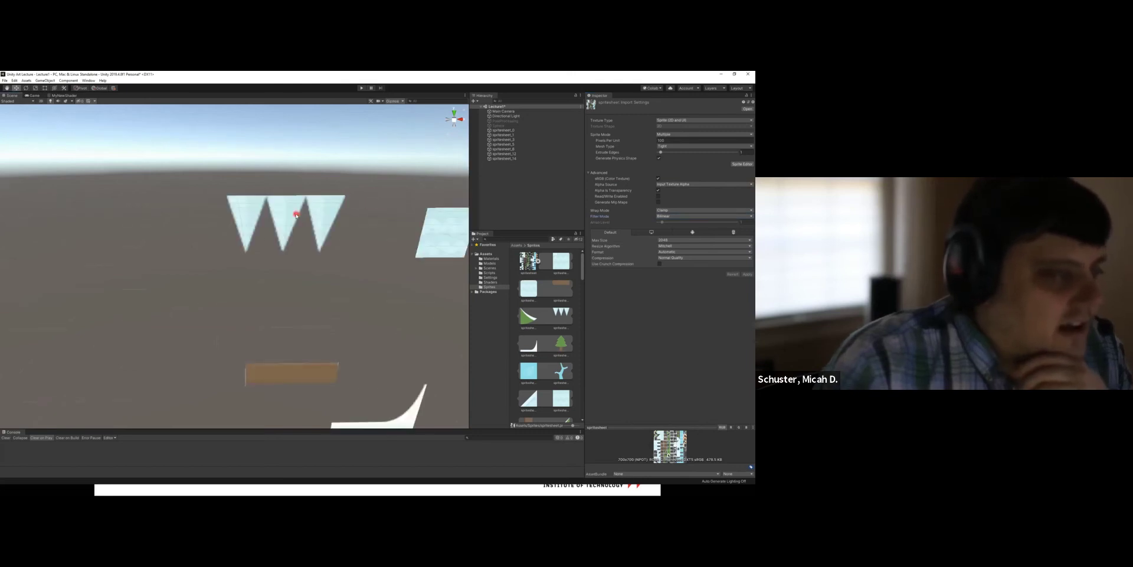
left_click(241, 273)
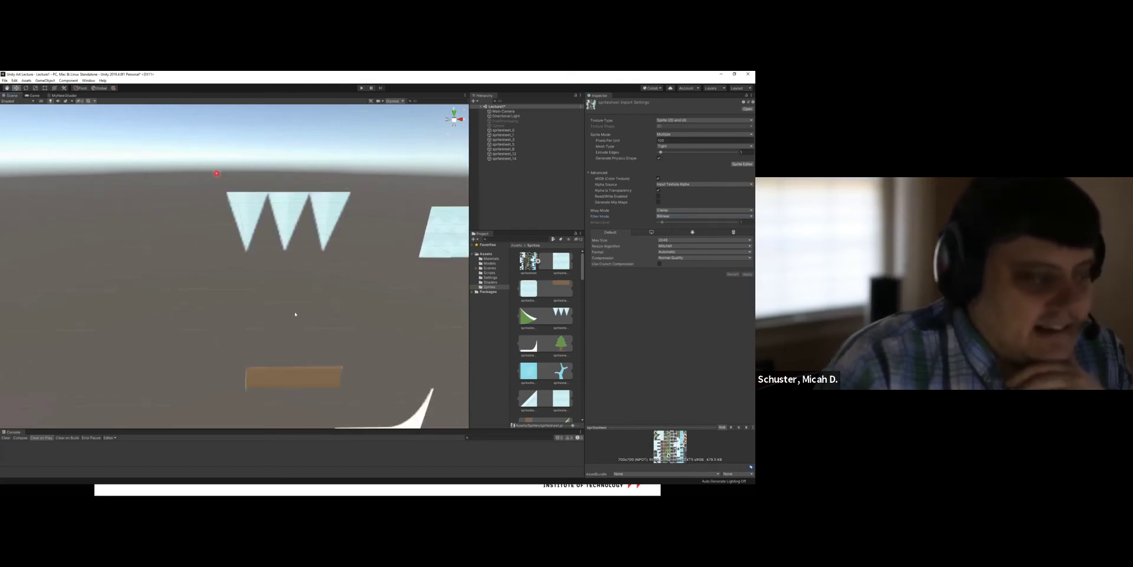
left_click(213, 293)
left_click(652, 216)
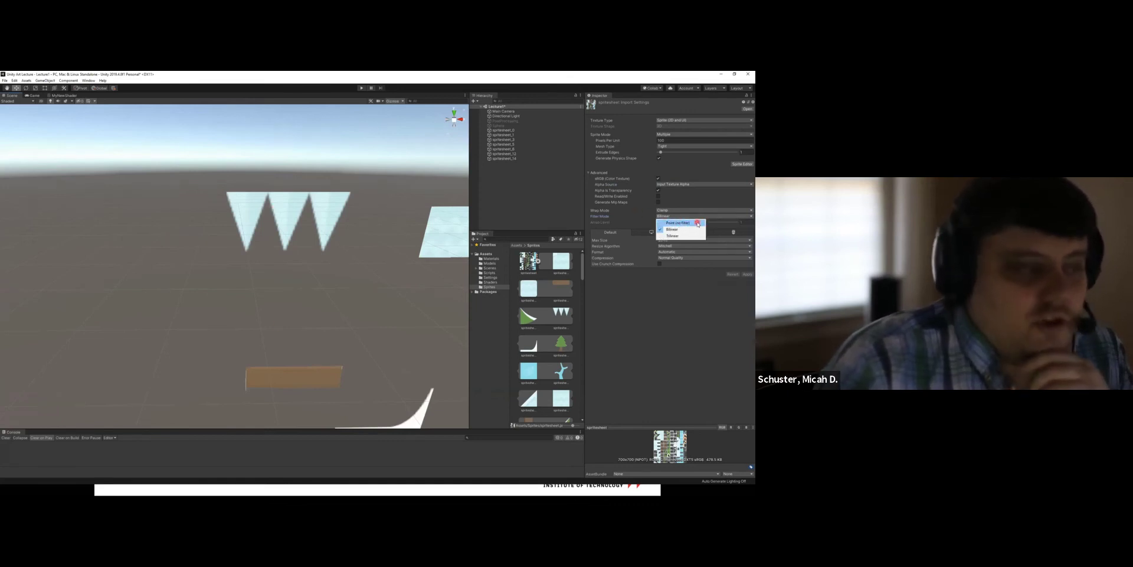
left_click(675, 222)
left_click(306, 290)
left_click(330, 172)
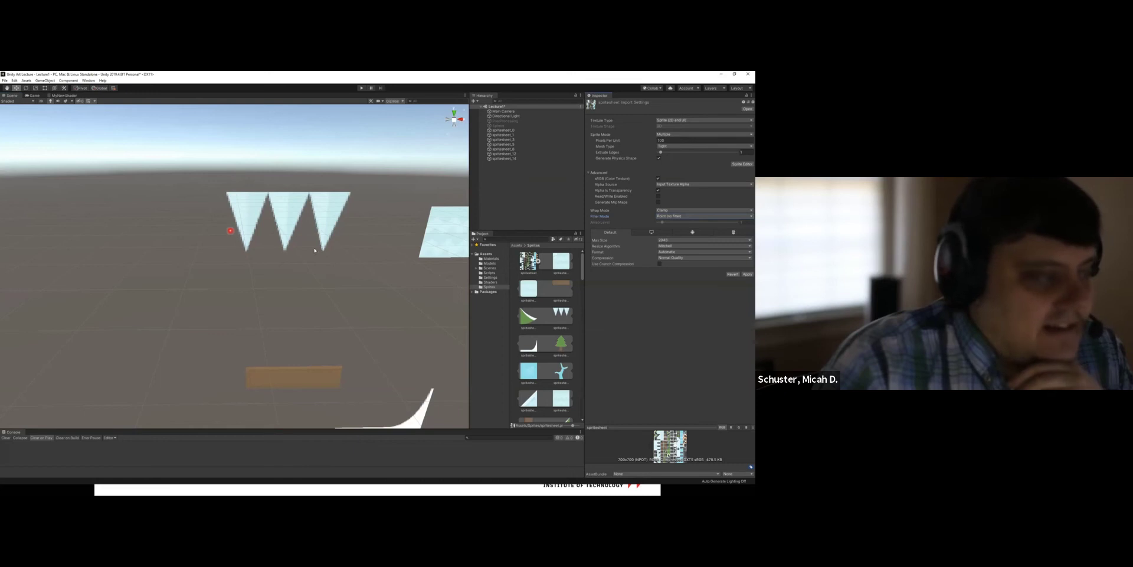
left_click(274, 173)
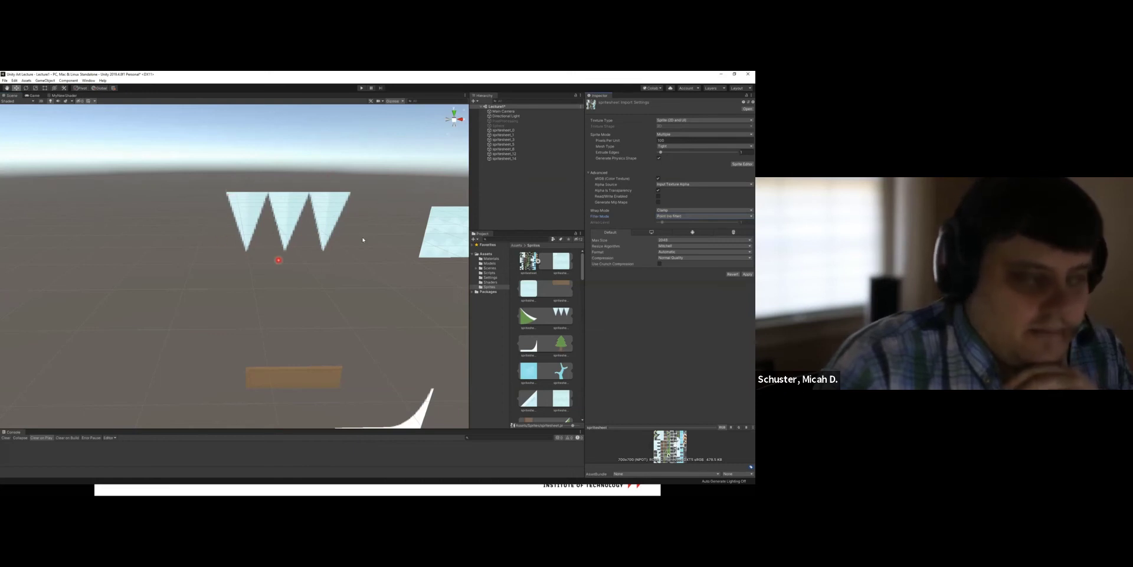
Compare the Bilinear, Trilinear and Point filter modes on the spritesheet, ending on Point (no filter).
left_click(683, 217)
left_click(674, 229)
left_click(684, 216)
left_click(678, 236)
left_click(679, 218)
left_click(679, 216)
left_click(679, 229)
left_click(679, 217)
left_click(678, 222)
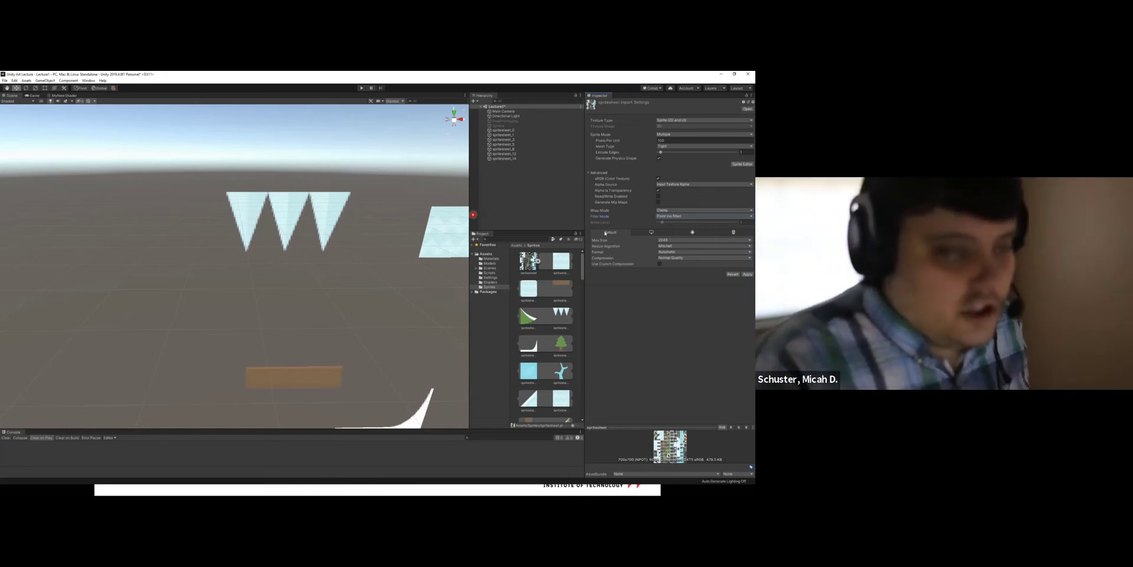
left_click(679, 216)
left_click(680, 223)
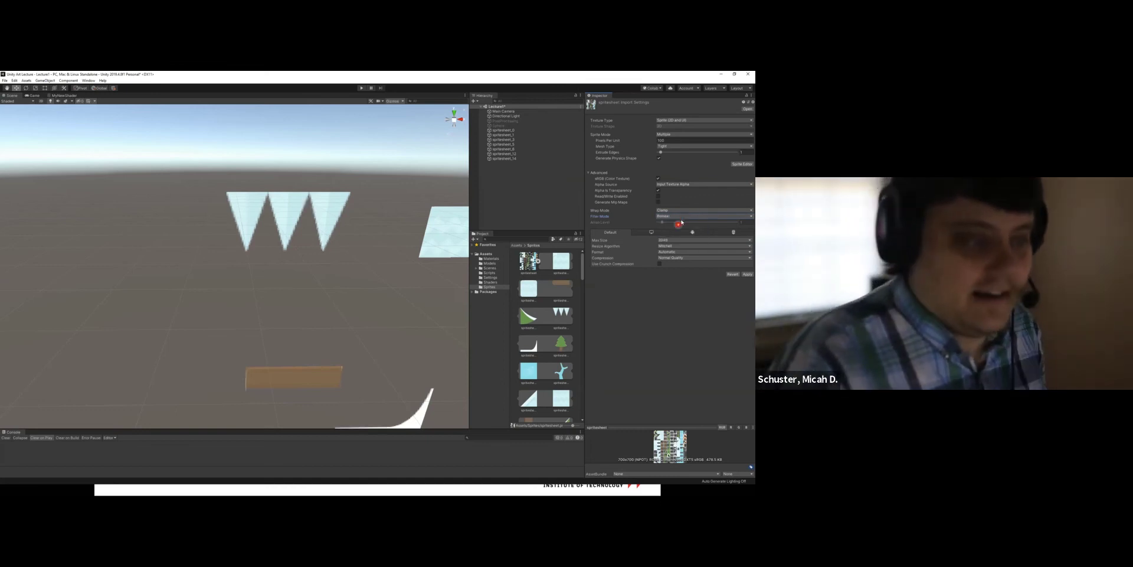
left_click(685, 216)
left_click(684, 233)
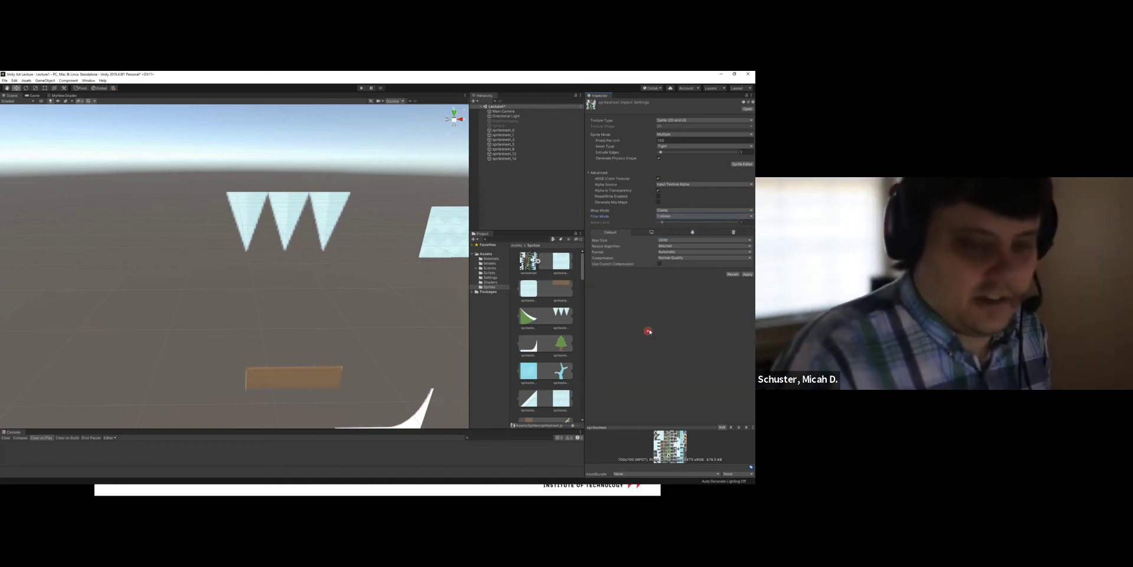
left_click(684, 217)
left_click(685, 221)
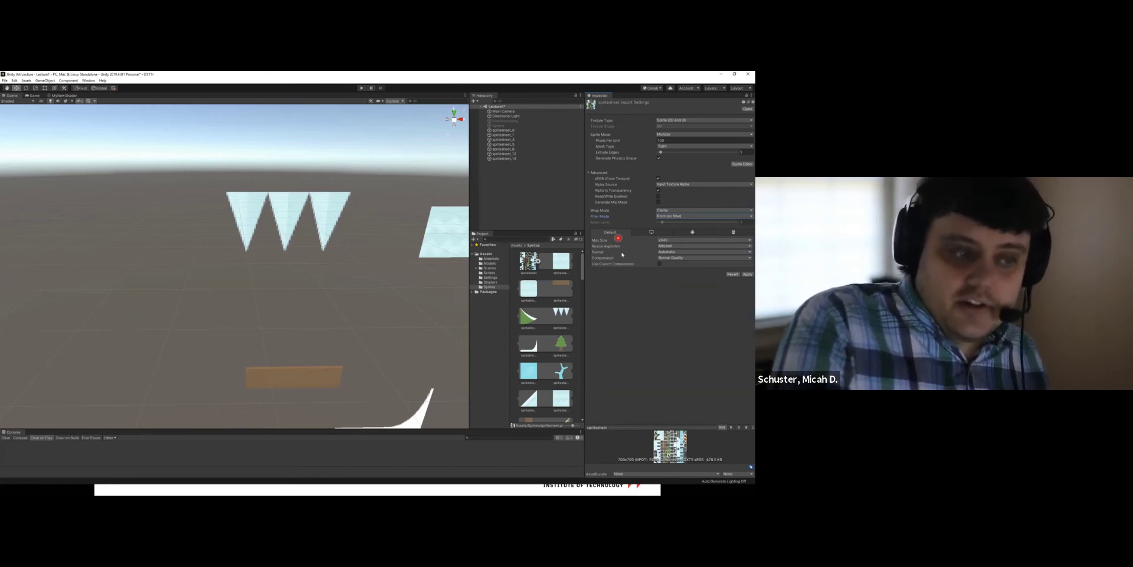
Review the spritesheet's platform override settings for PC, Mac & Linux Standalone, Android and WebGL, and return to the default settings.
left_click(651, 232)
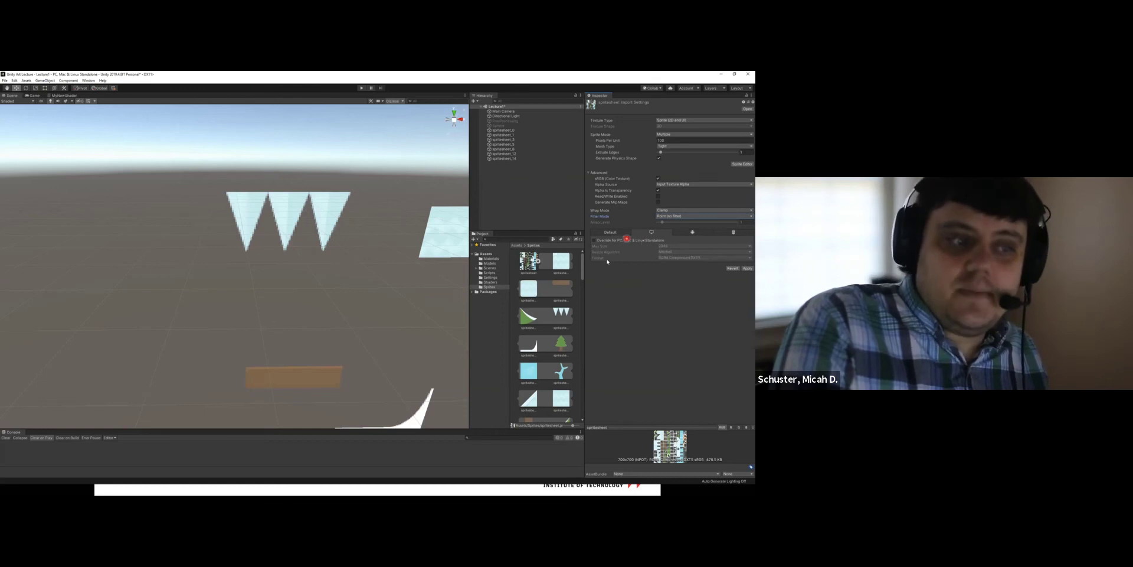
left_click(608, 234)
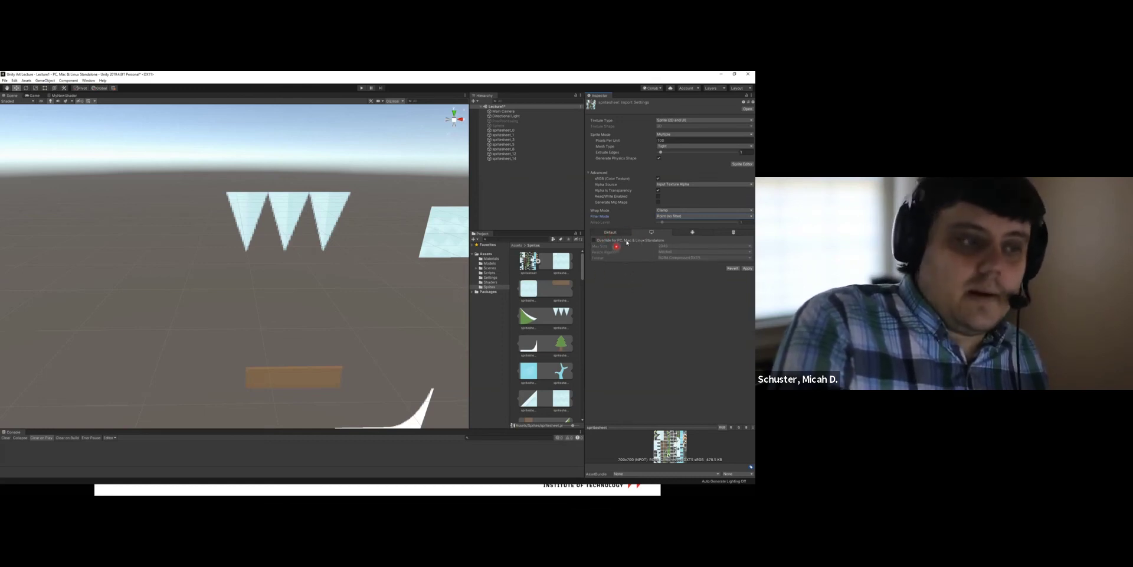
left_click(690, 232)
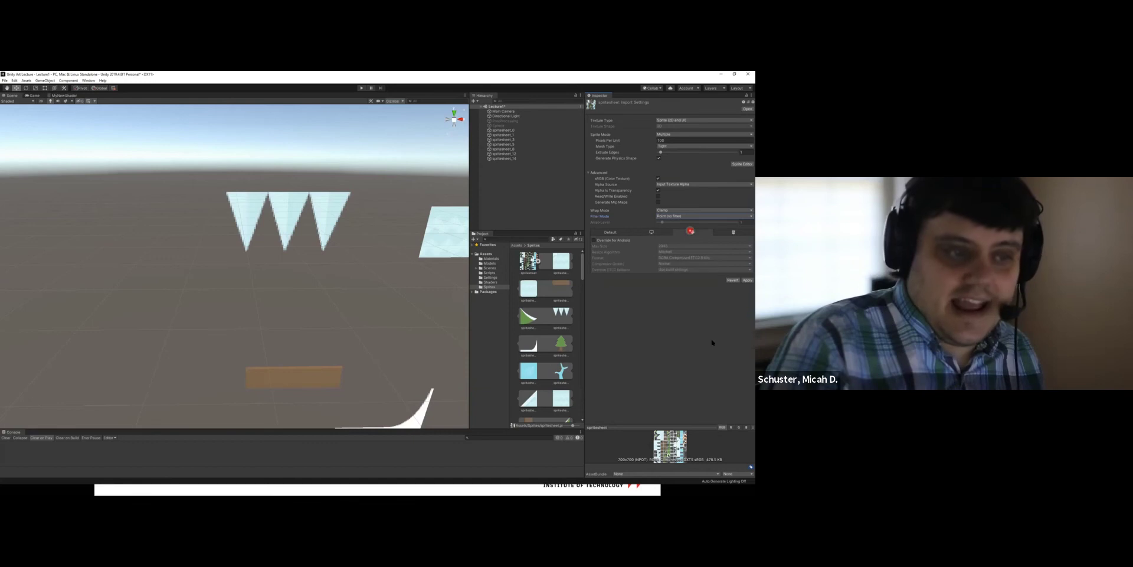
left_click(729, 232)
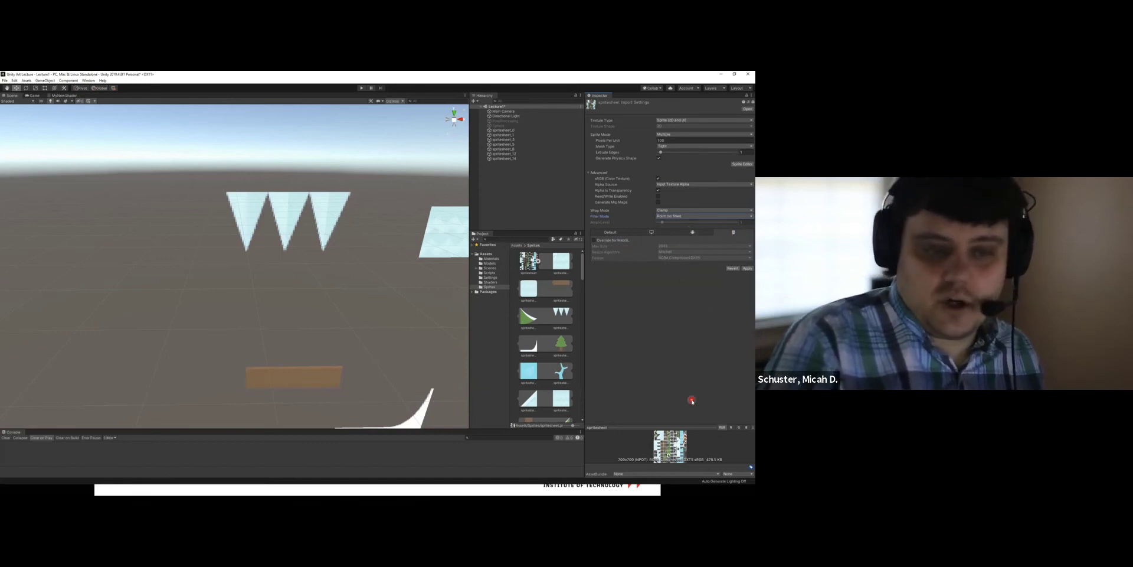
left_click(702, 234)
left_click(664, 232)
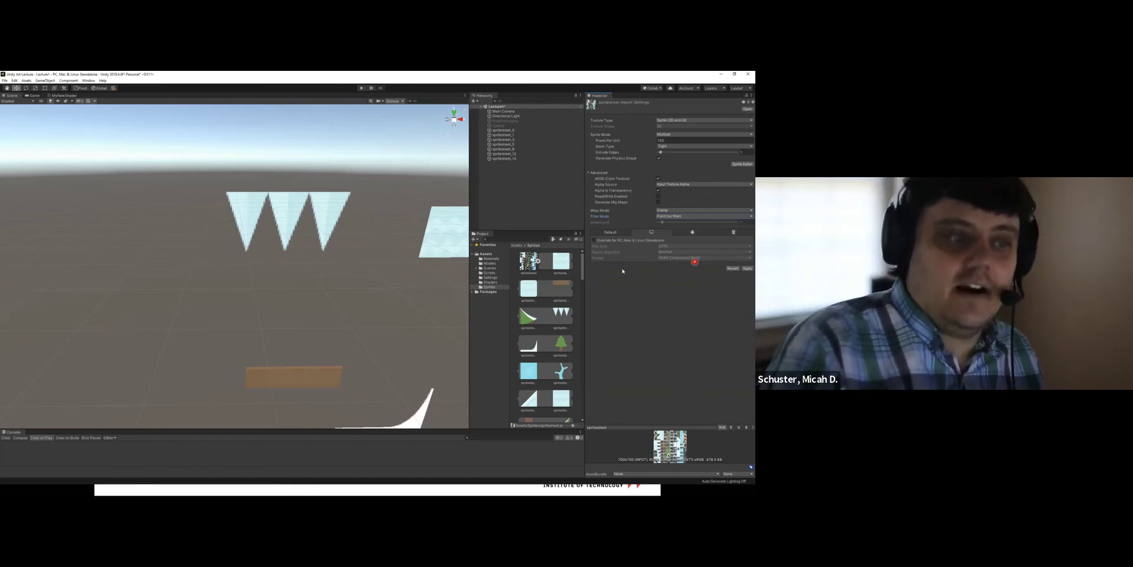
left_click(608, 232)
left_click(651, 232)
left_click(692, 232)
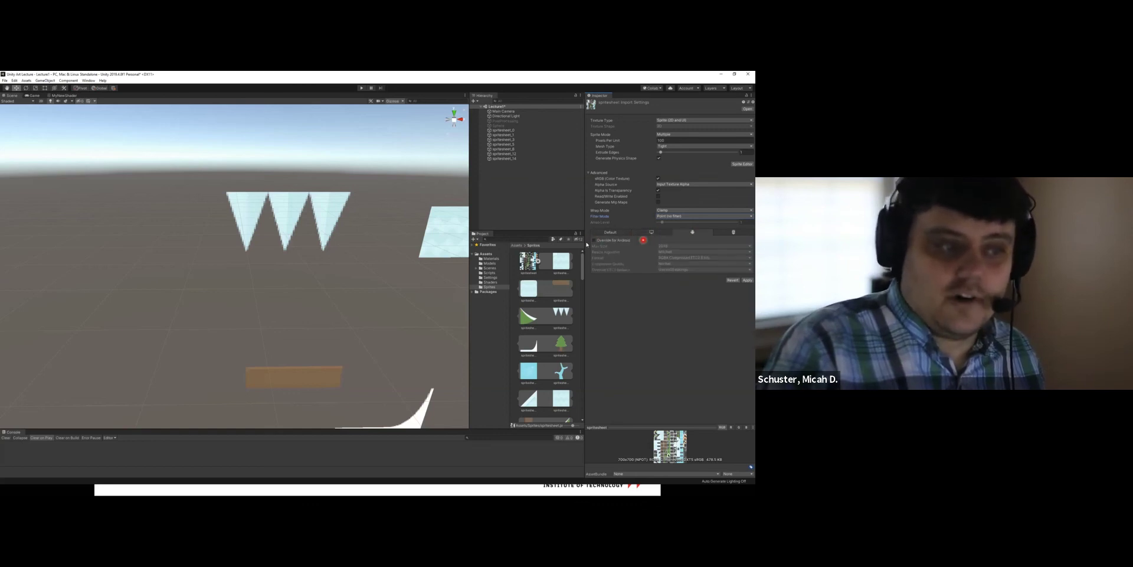
left_click(649, 232)
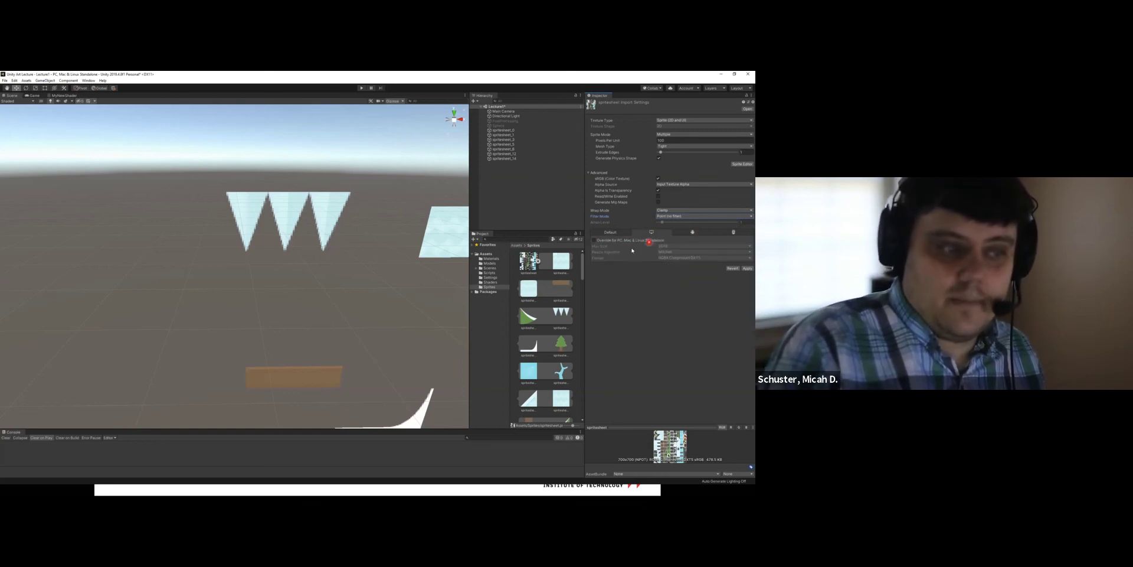
left_click(696, 232)
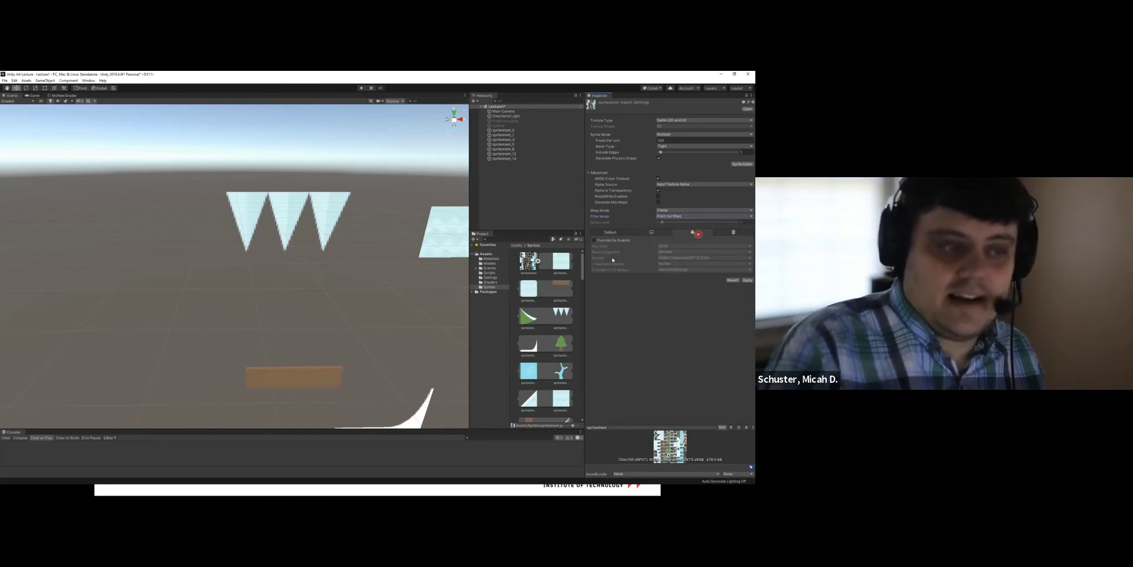
left_click(735, 233)
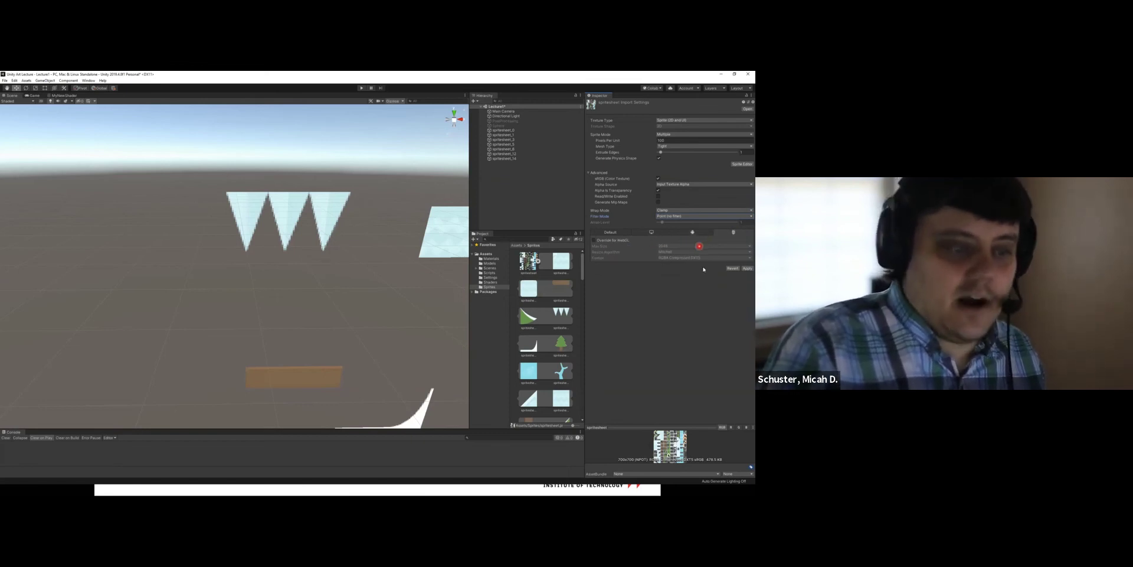
left_click(725, 233)
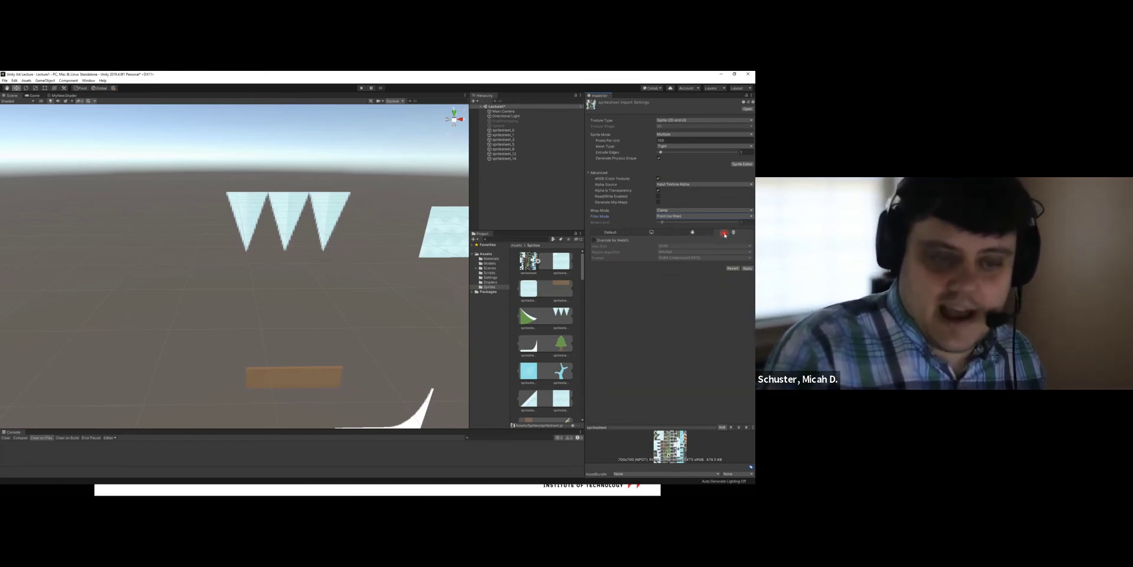
left_click(719, 235)
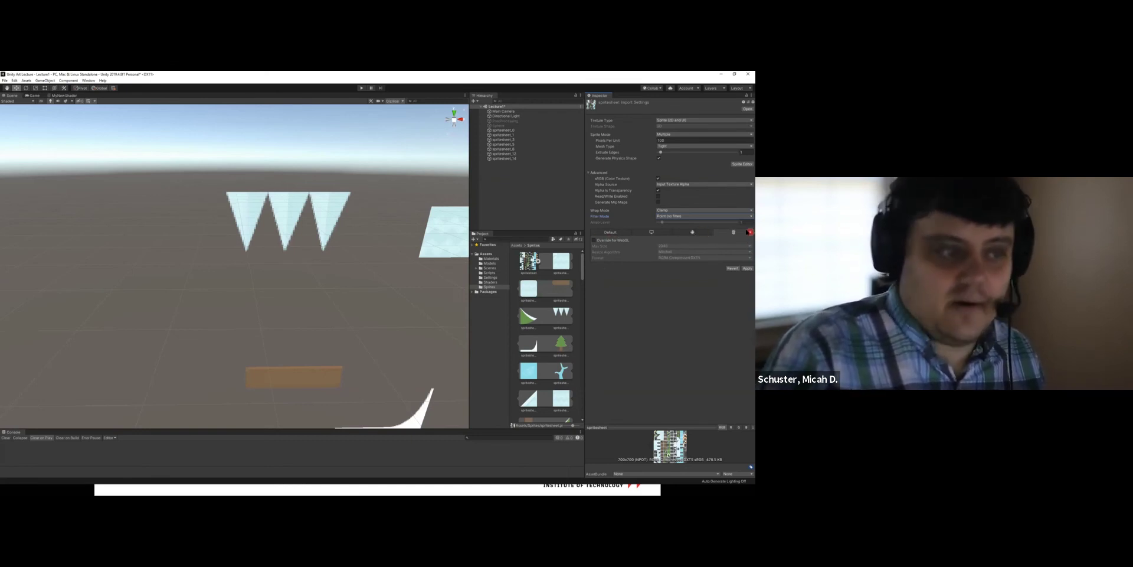
left_click(619, 234)
left_click(741, 297)
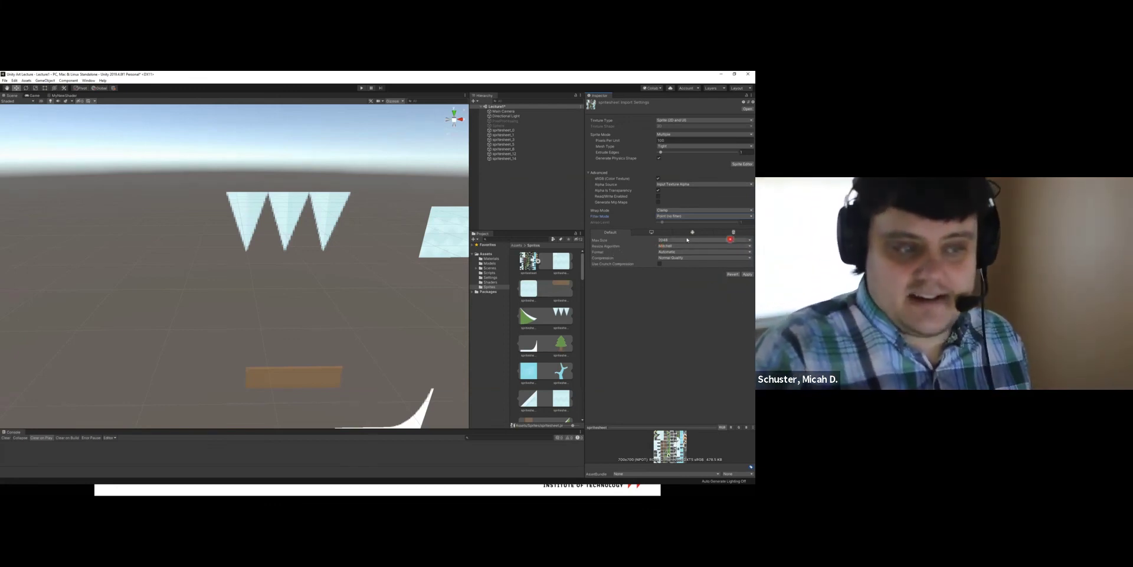
Review the Max Size choices in the spritesheet's default platform settings, keeping 2048.
left_click(638, 239)
left_click(661, 240)
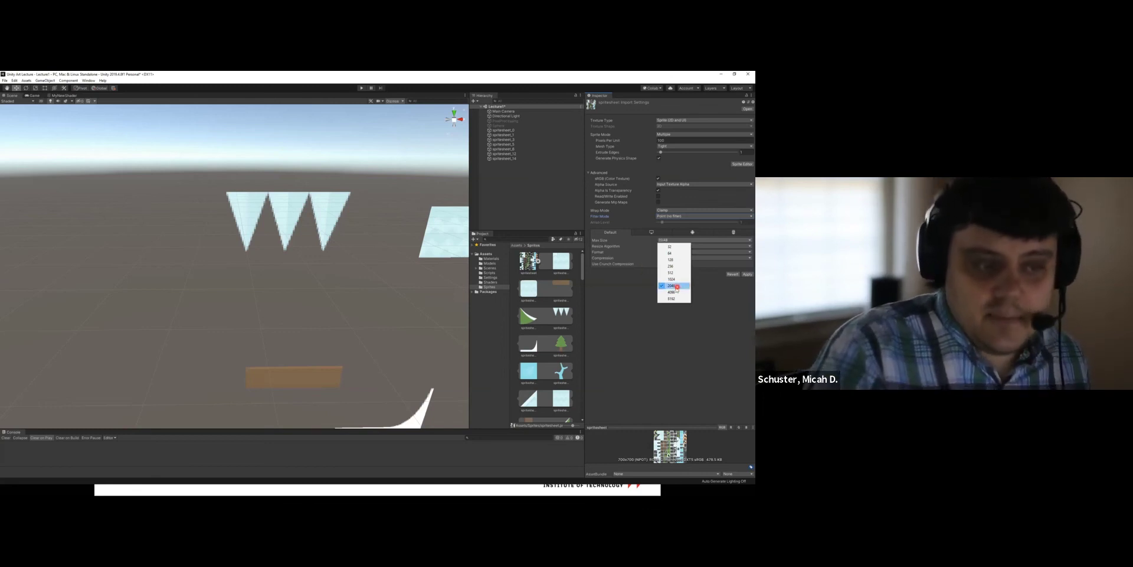
left_click(713, 336)
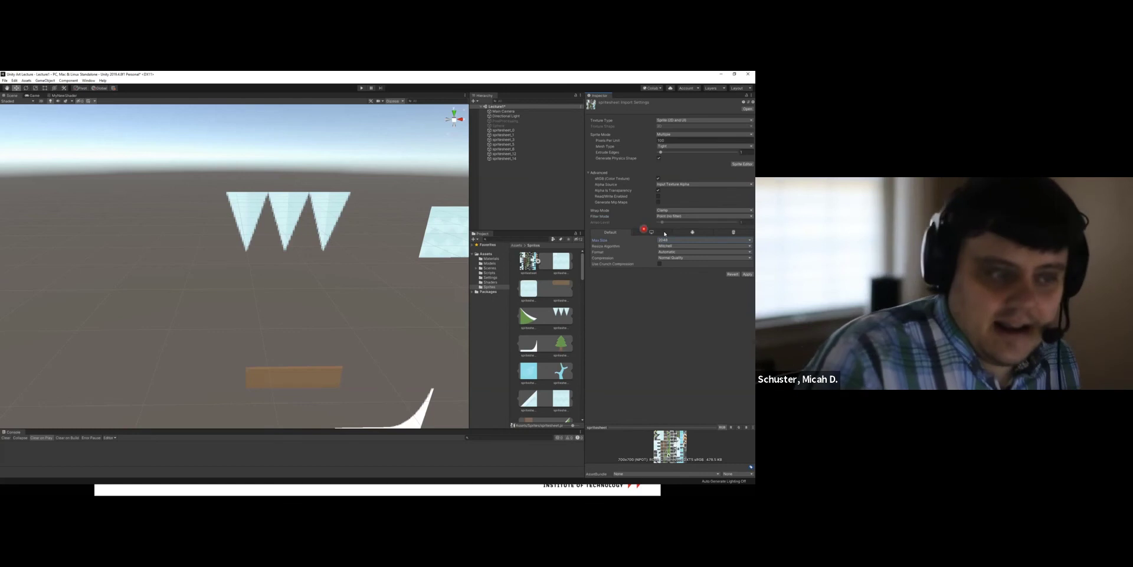
left_click(675, 238)
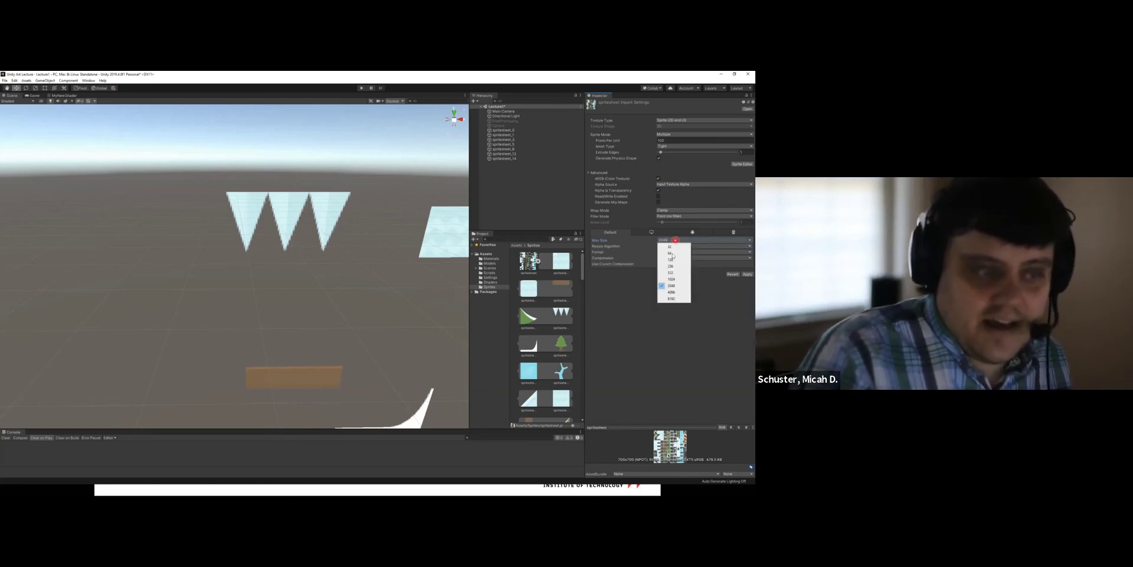
left_click(677, 285)
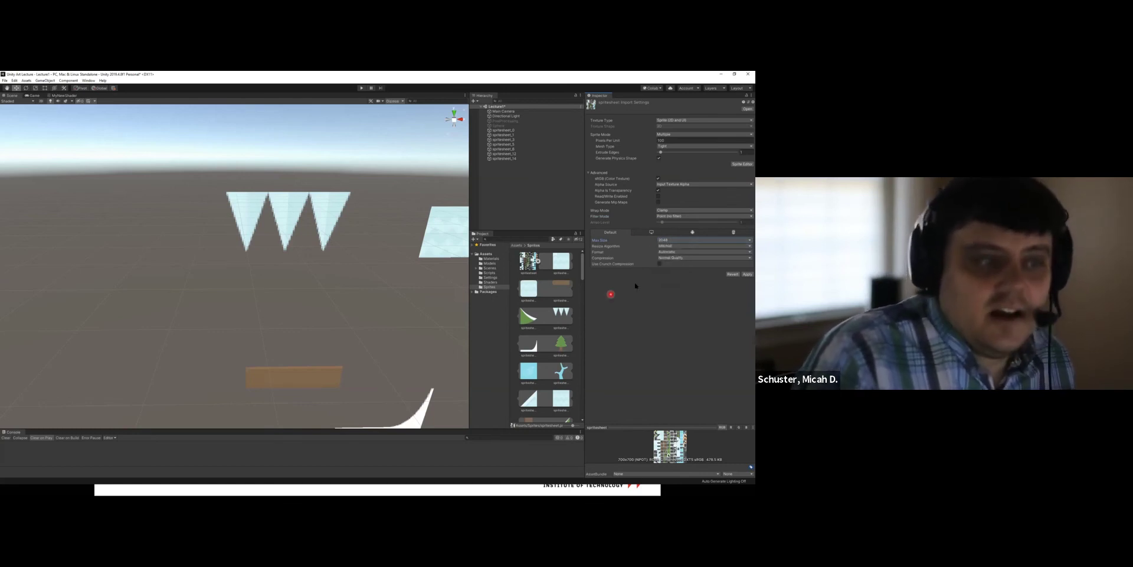
Set the spritesheet's Max Size to 128, apply the import settings and inspect the placed sprites around the scene.
left_click(671, 240)
left_click(665, 246)
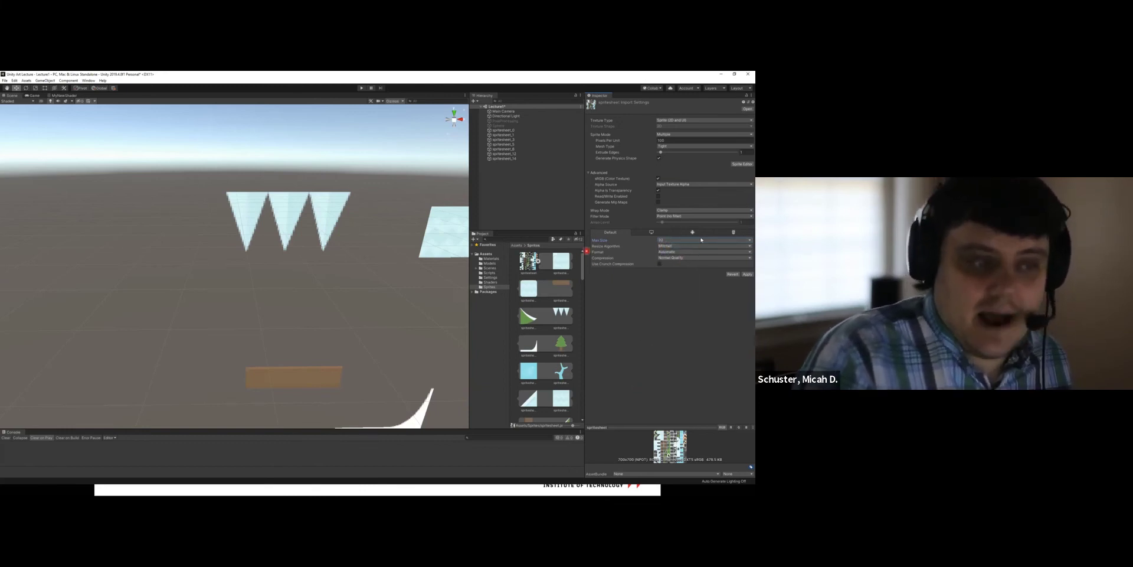
left_click(669, 240)
left_click(666, 239)
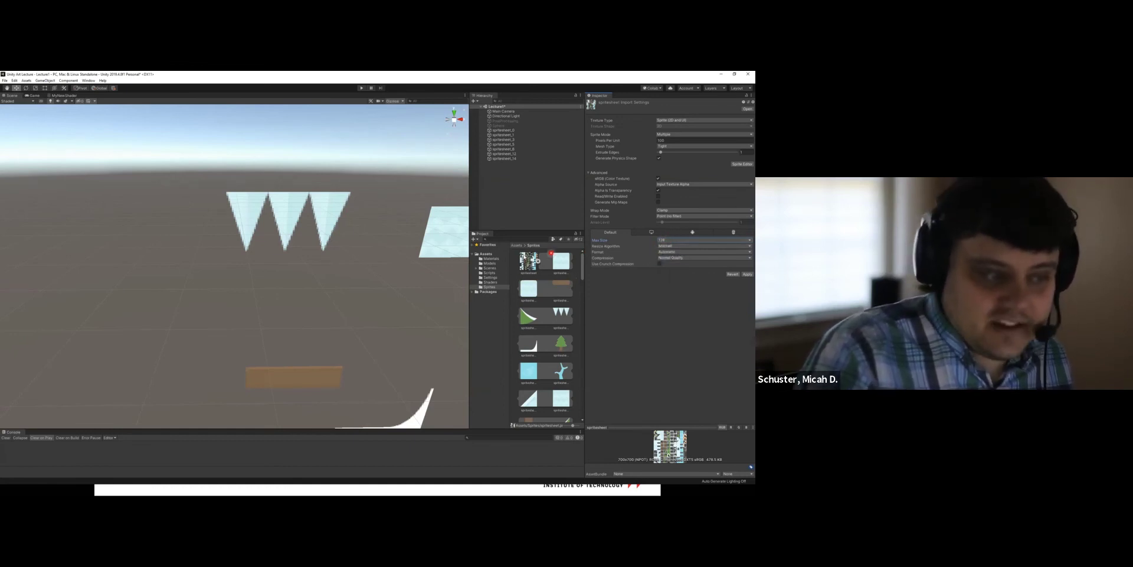
left_click(747, 274)
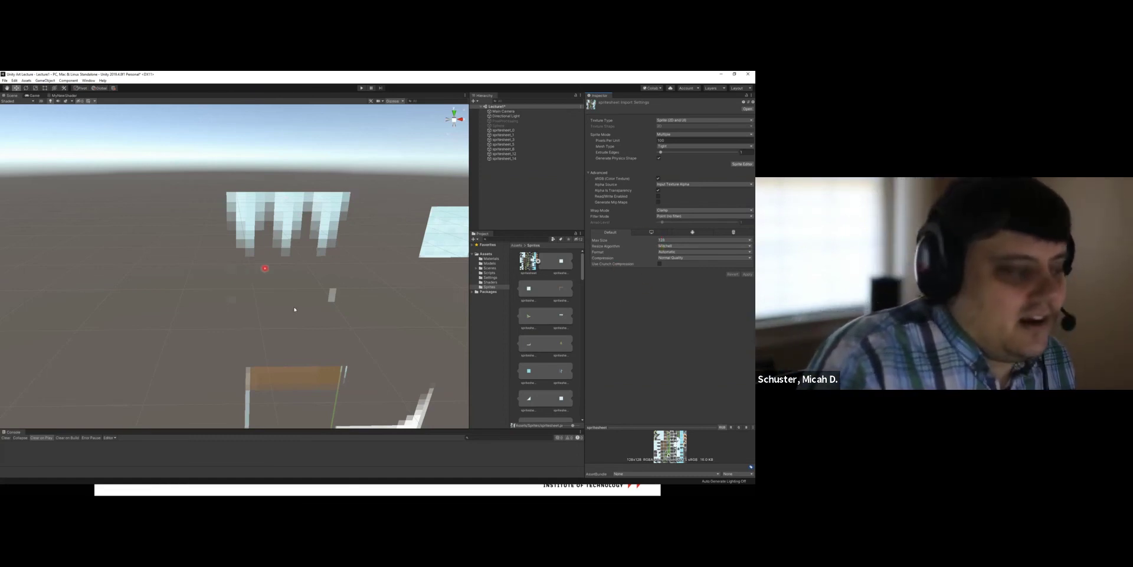
right_click_drag(423, 320, 422, 271)
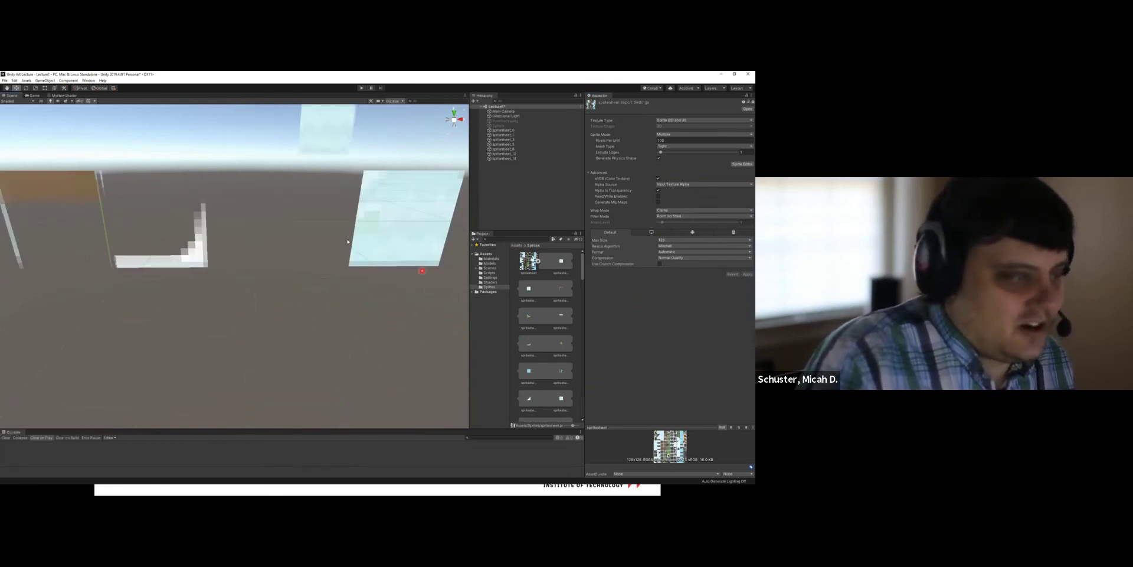
right_click_drag(260, 242, 269, 173)
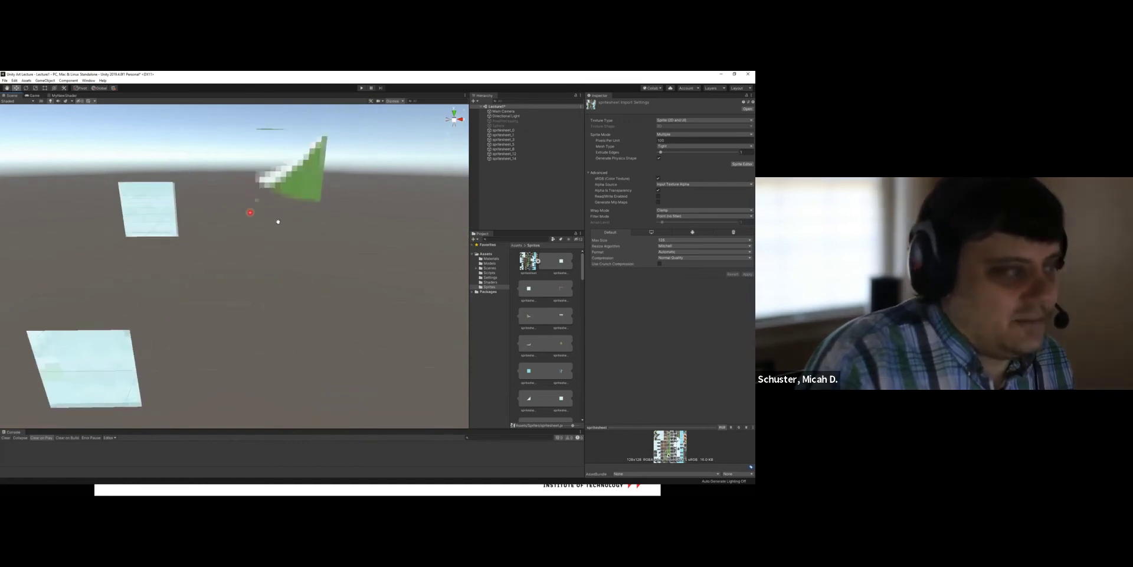
right_click_drag(250, 212, 307, 199)
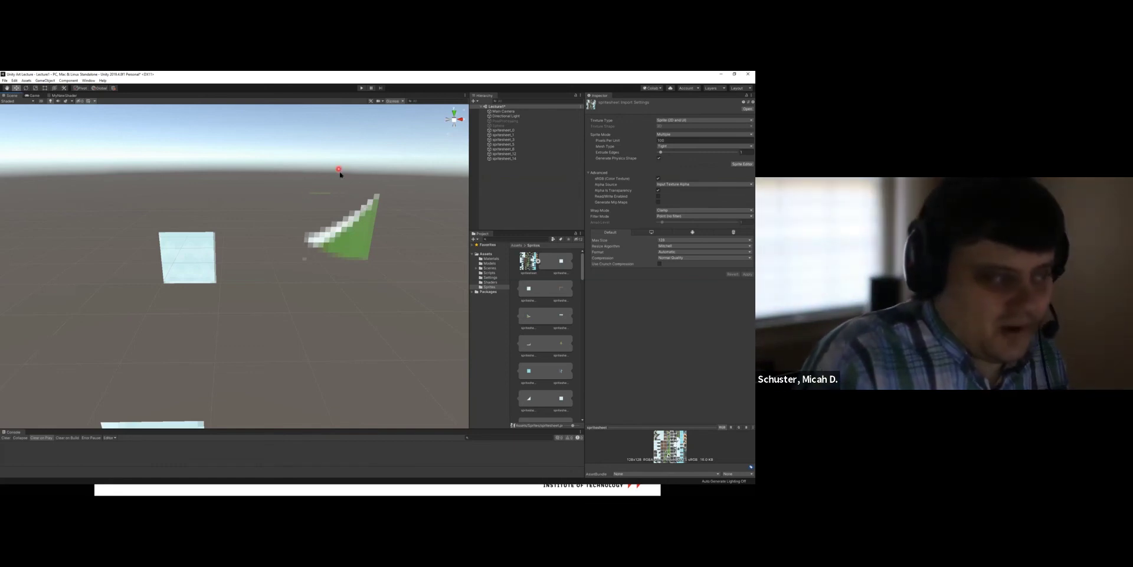
mouse_move(277, 263)
right_mouse_down()
mouse_move(324, 263)
mouse_move(283, 271)
right_mouse_up()
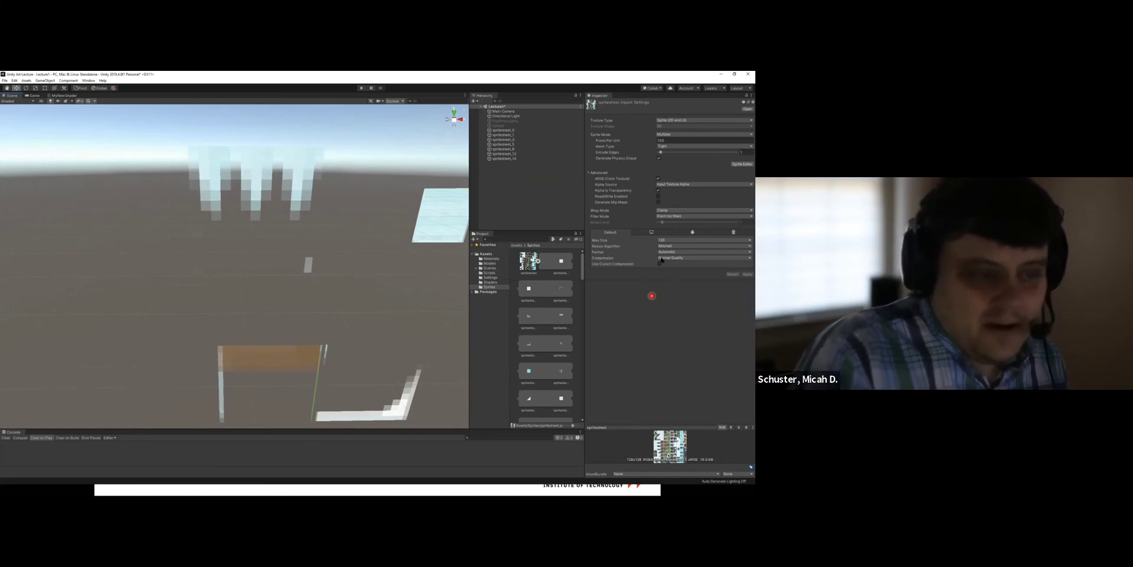
Set the spritesheet's Resize Algorithm to Bilinear and apply the import settings.
left_click(676, 247)
left_click(679, 260)
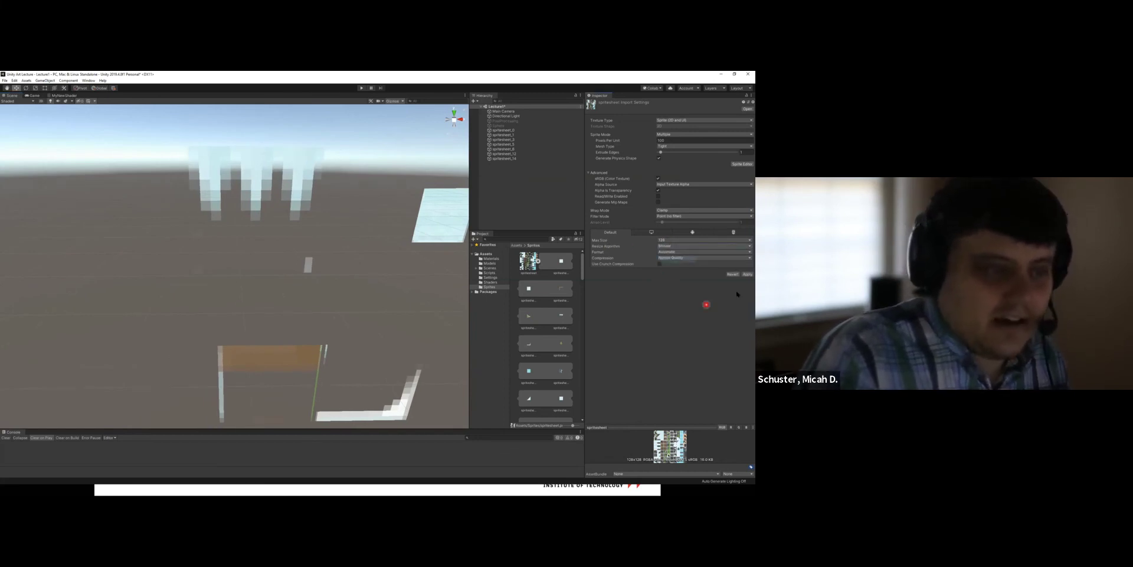
left_click(747, 274)
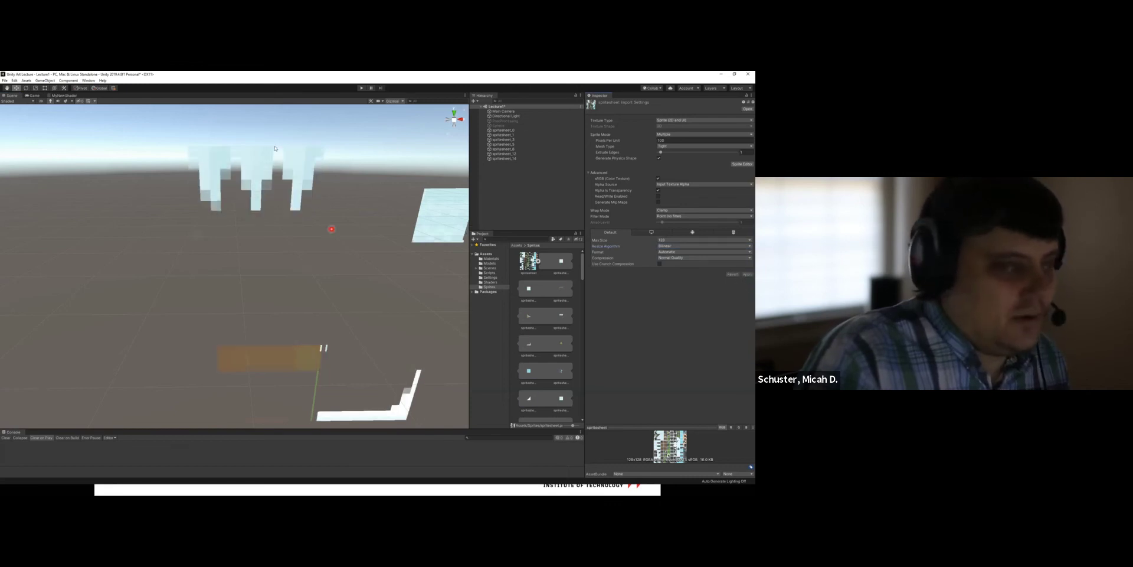
Set the spritesheet's Resize Algorithm to Mitchell and apply the import settings.
left_click(670, 247)
left_click(673, 251)
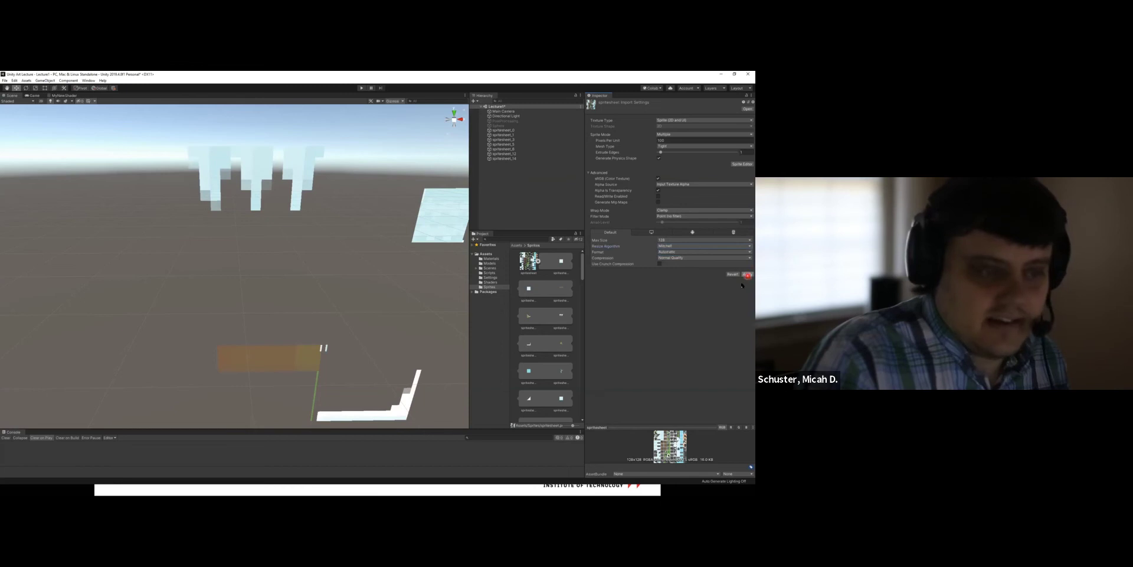
left_click(747, 275)
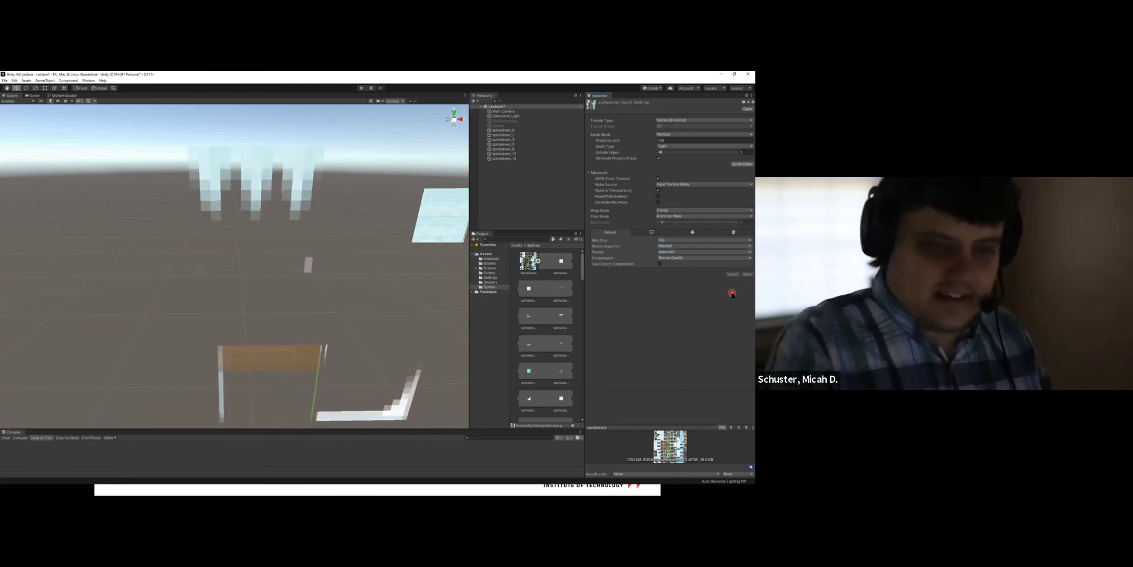
Set the spritesheet's Max Size to 2048 and apply the import settings.
left_click(676, 240)
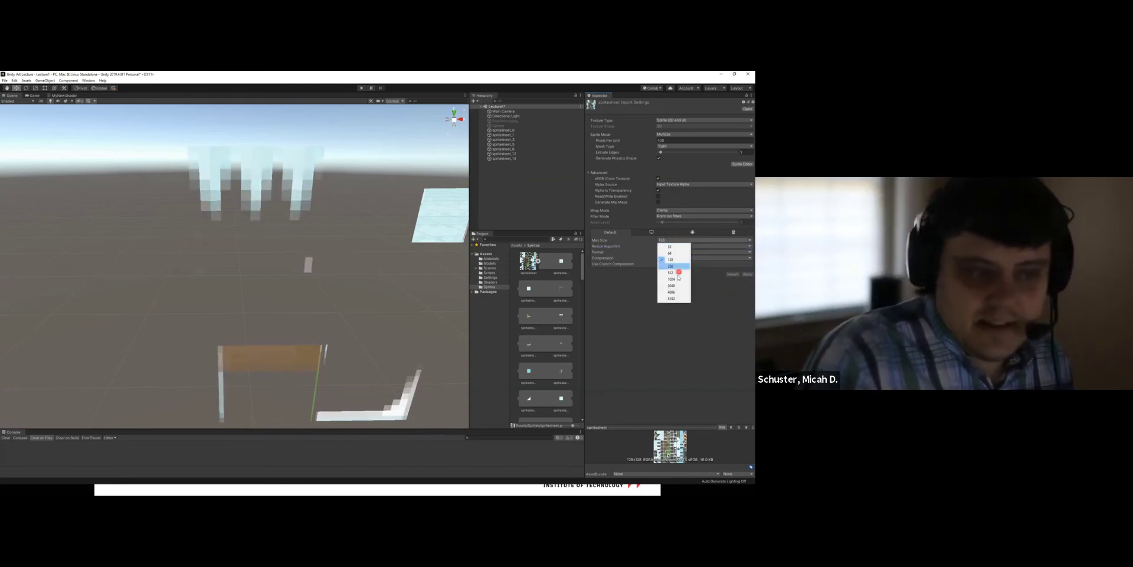
left_click(672, 285)
left_click(748, 275)
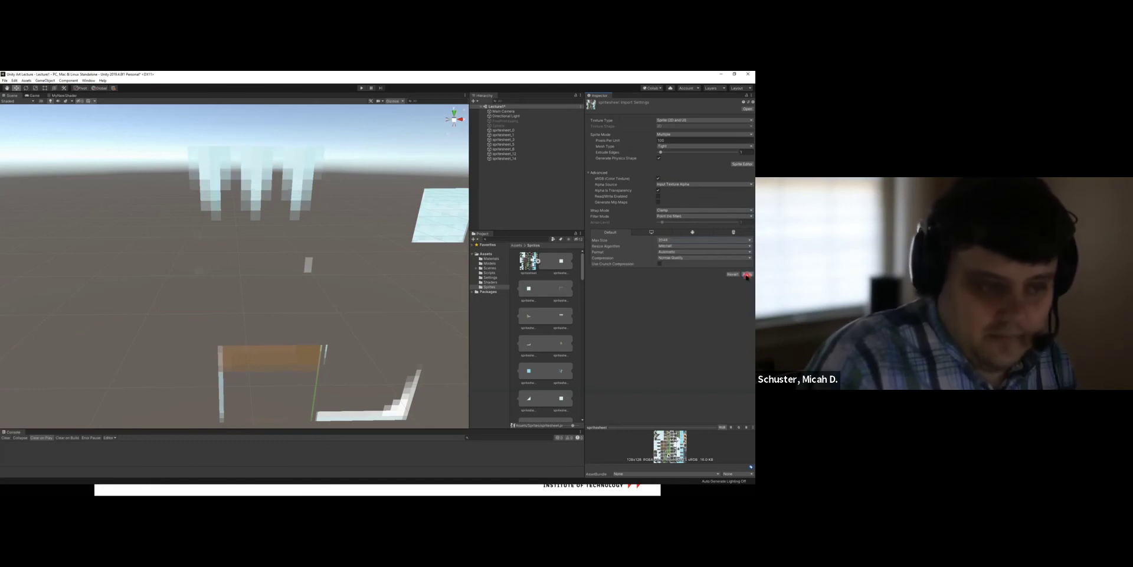
Reduce the spritesheet's Max Size to 1024 and apply the import settings.
left_click(674, 272)
left_click(681, 241)
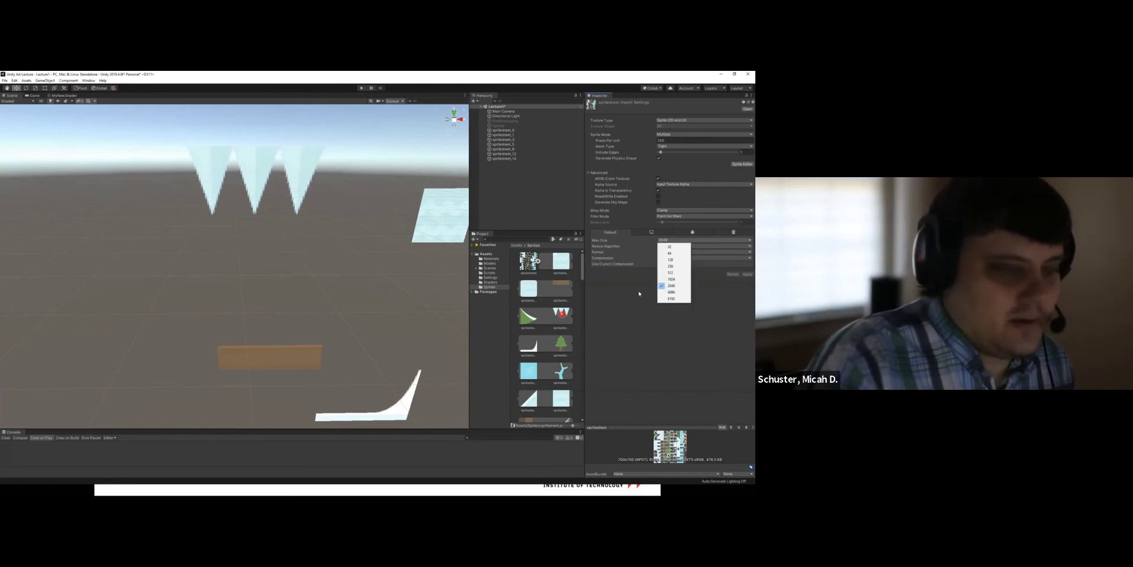
left_click(671, 278)
left_click(747, 274)
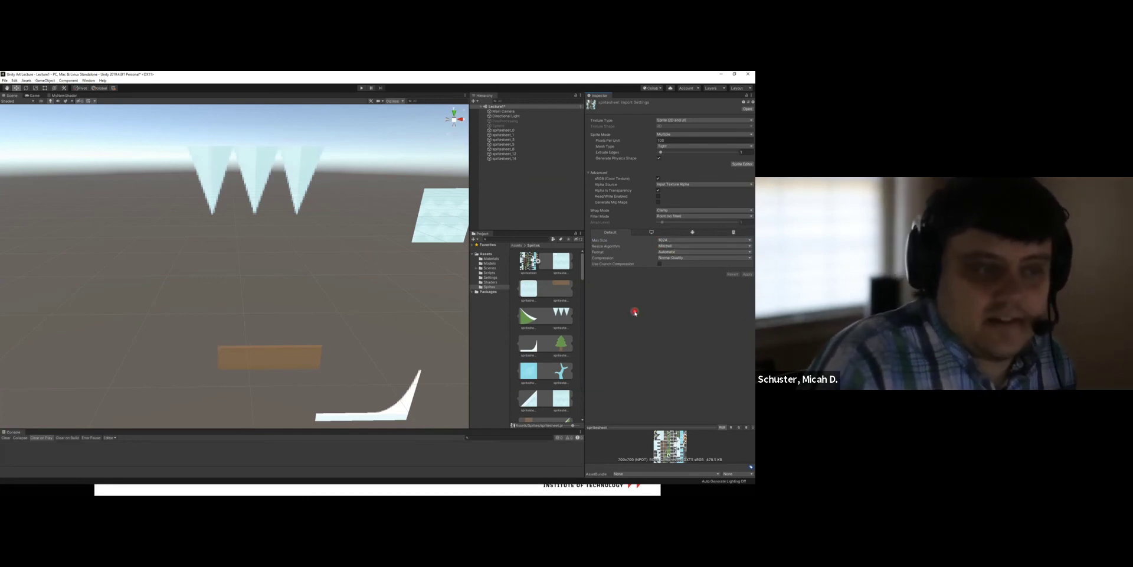
Try the RGBA 32 bit format for the spritesheet, return it to Automatic and apply the import settings.
left_click(672, 251)
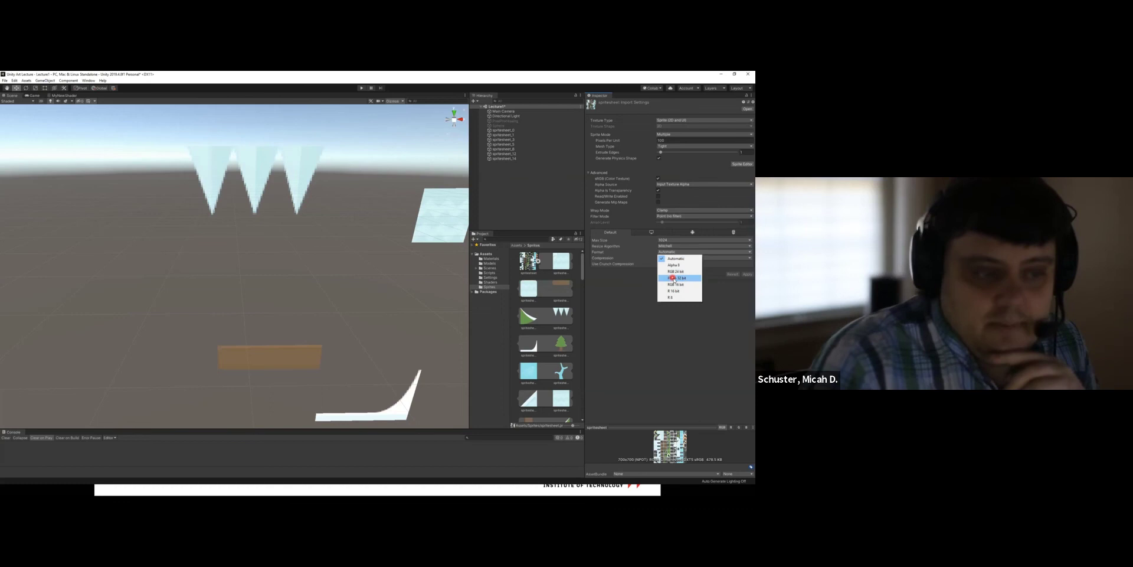
left_click(673, 278)
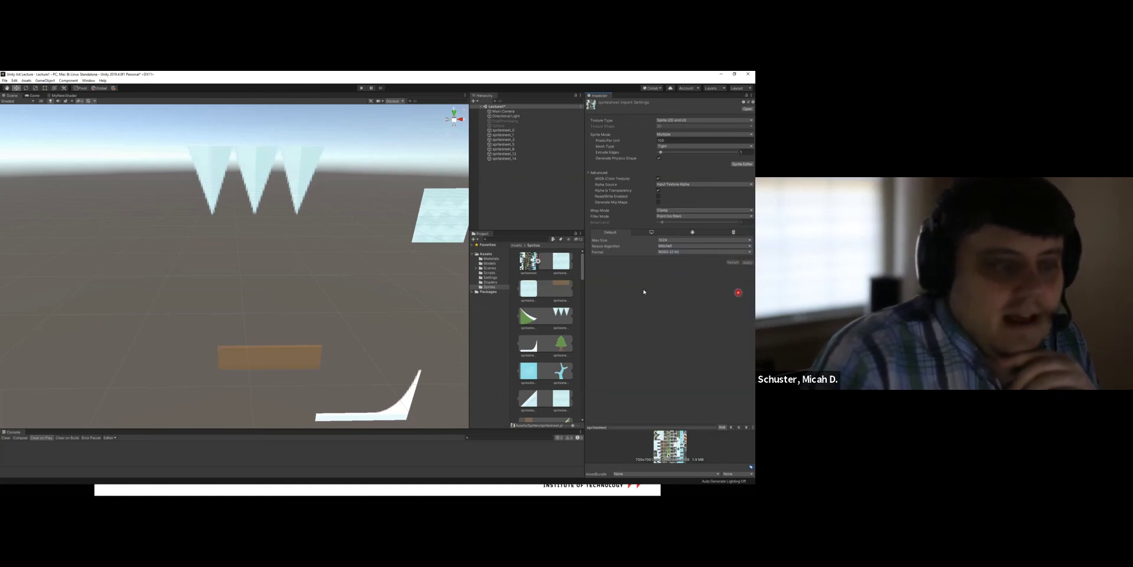
left_click(678, 251)
left_click(679, 260)
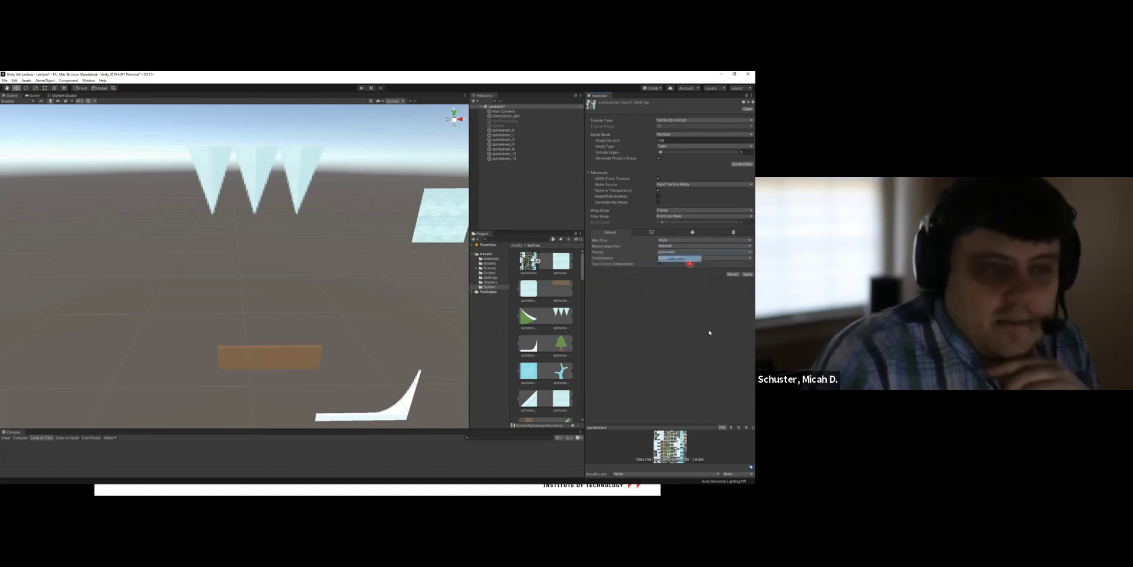
left_click(747, 273)
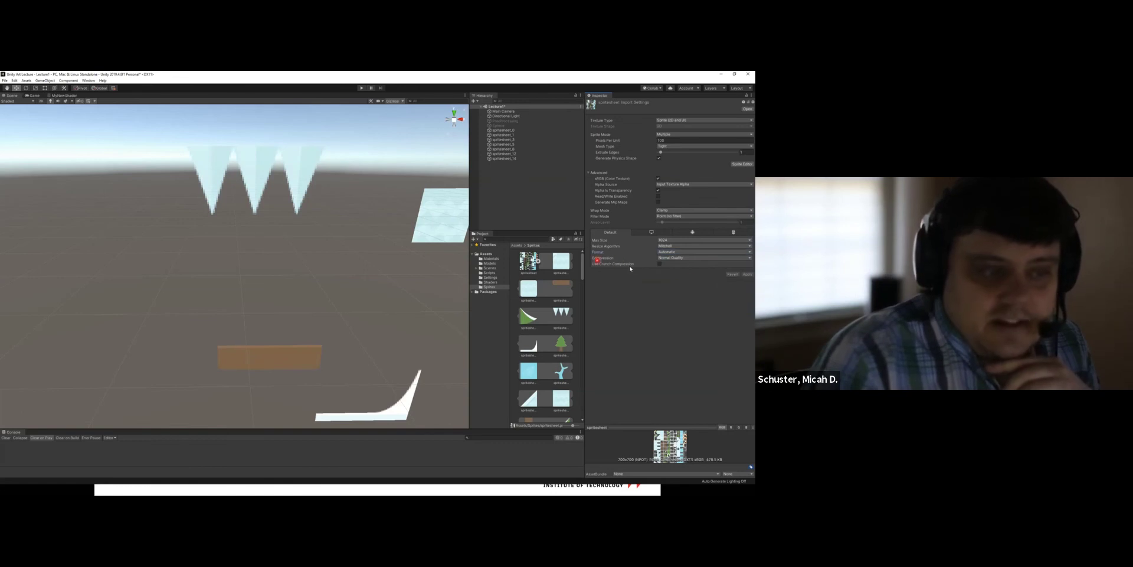
Try the spritesheet's Compression at None and switch it to High Quality.
left_click(683, 258)
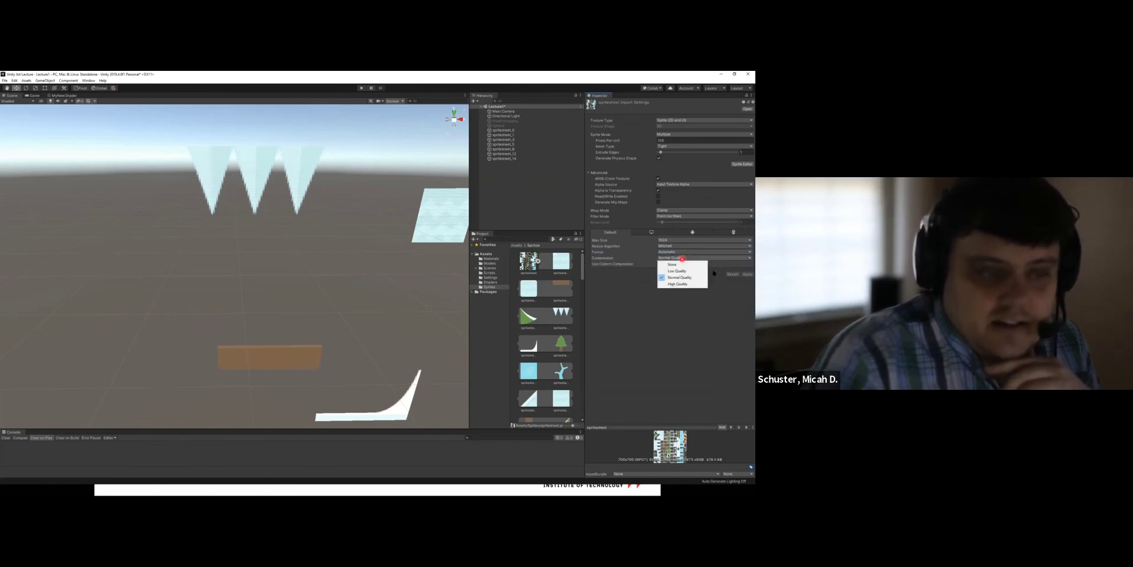
left_click(684, 264)
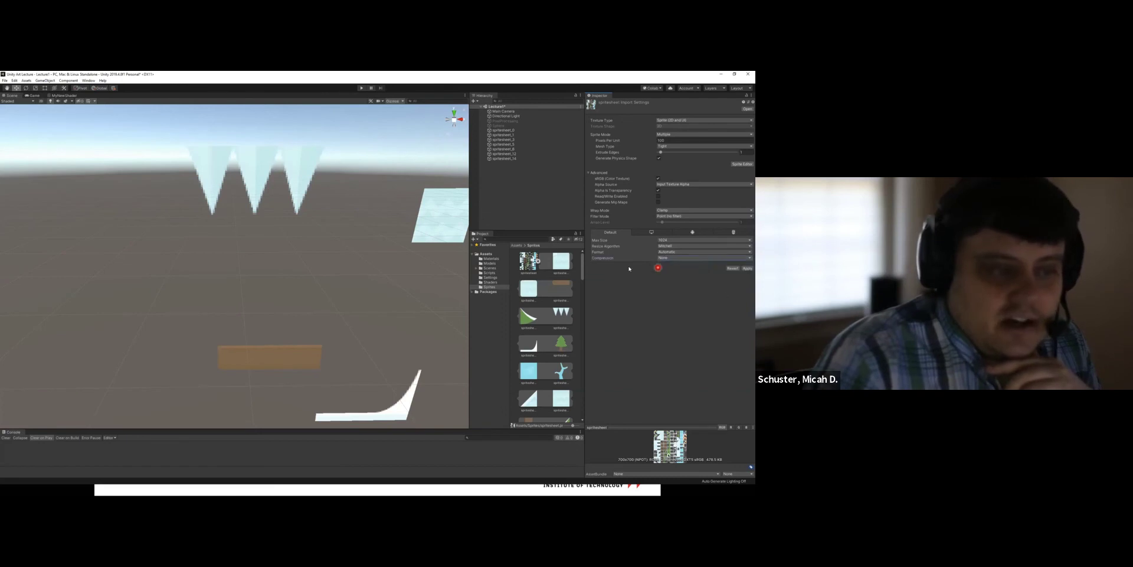
left_click(669, 258)
left_click(686, 284)
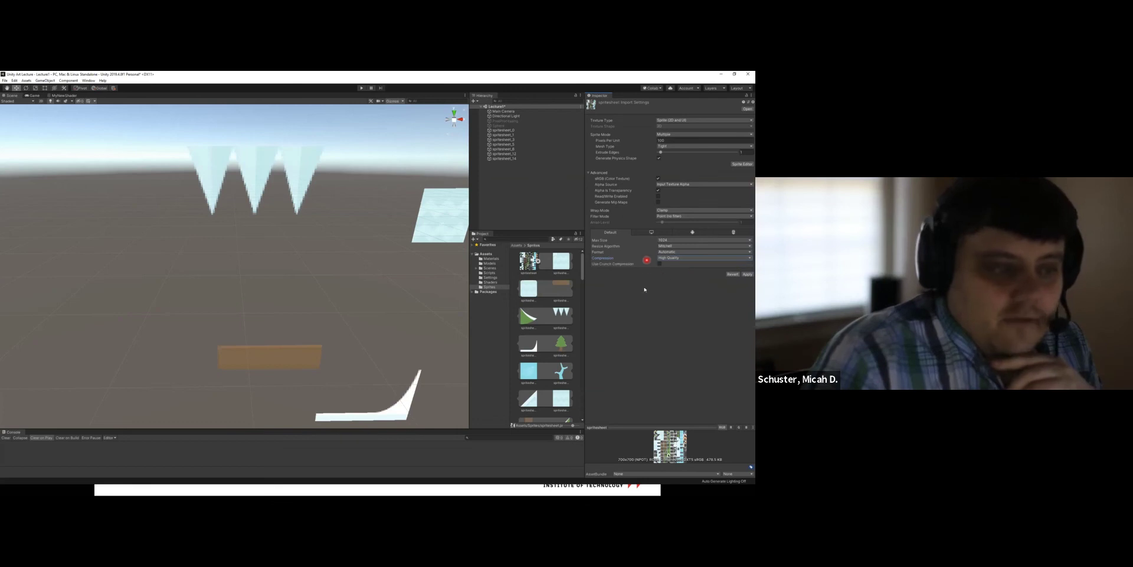
Check the spritesheet's Android platform settings, return to the default settings and apply the High Quality compression.
left_click(671, 239)
left_click(673, 262)
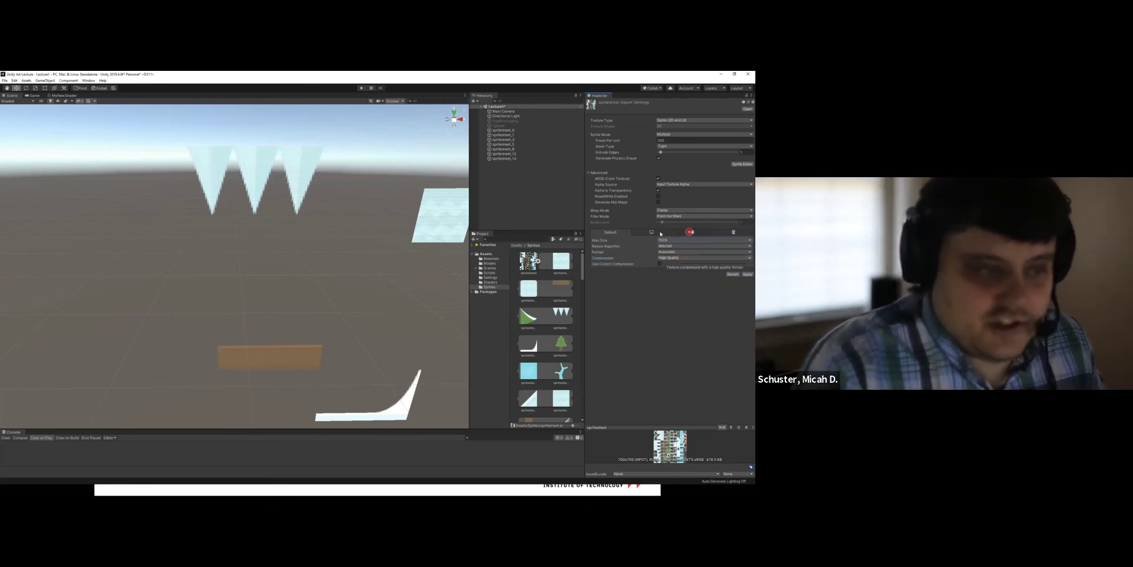
left_click(634, 232)
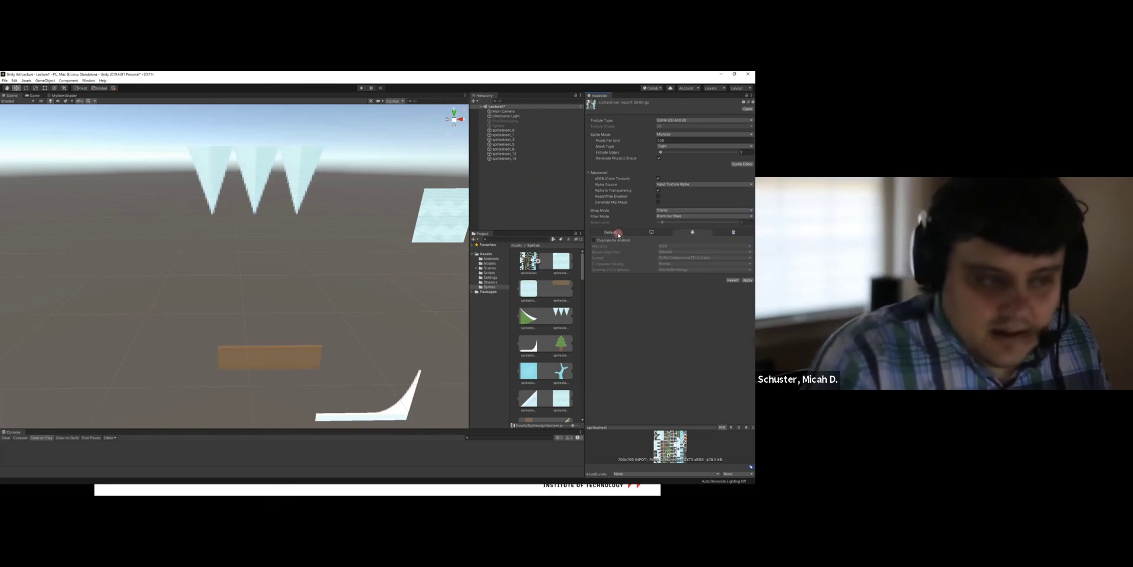
left_click(613, 232)
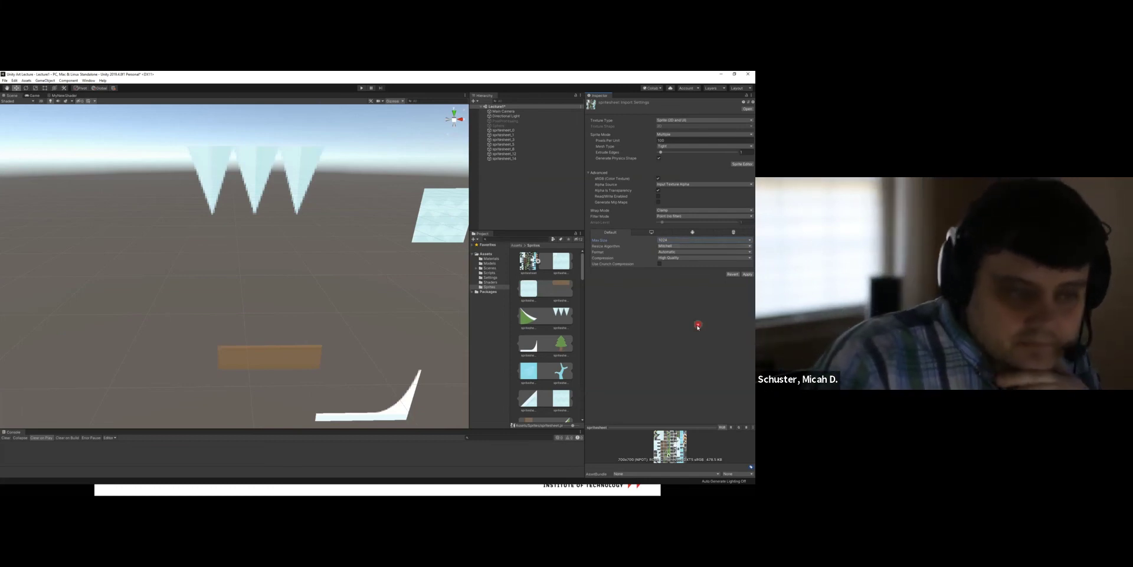
left_click(747, 274)
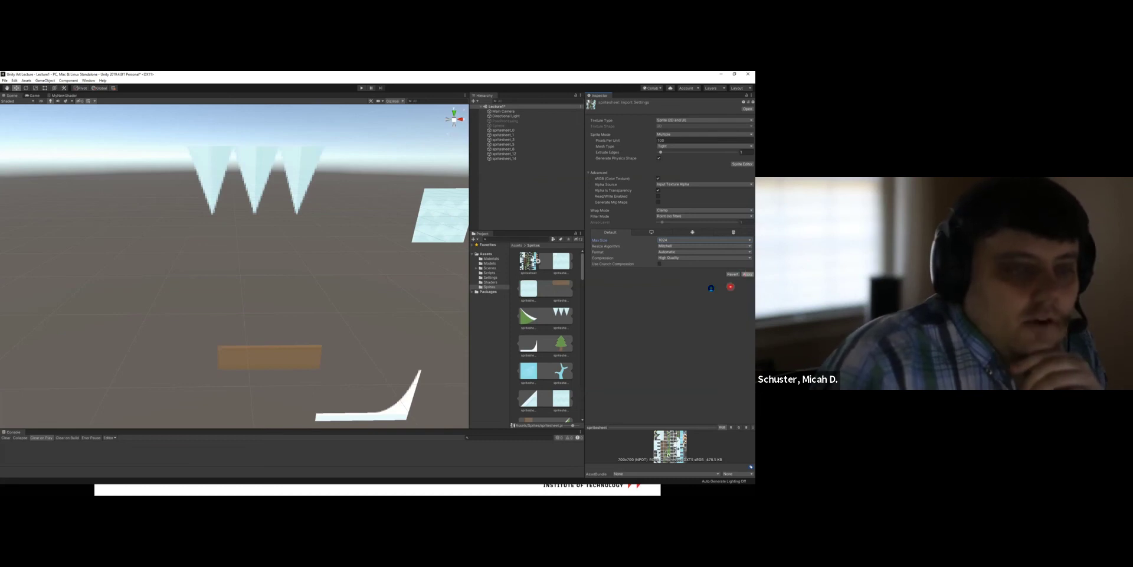
Set the spritesheet's Compression to None and its Max Size to 256, and apply the import settings.
left_click(664, 258)
left_click(661, 263)
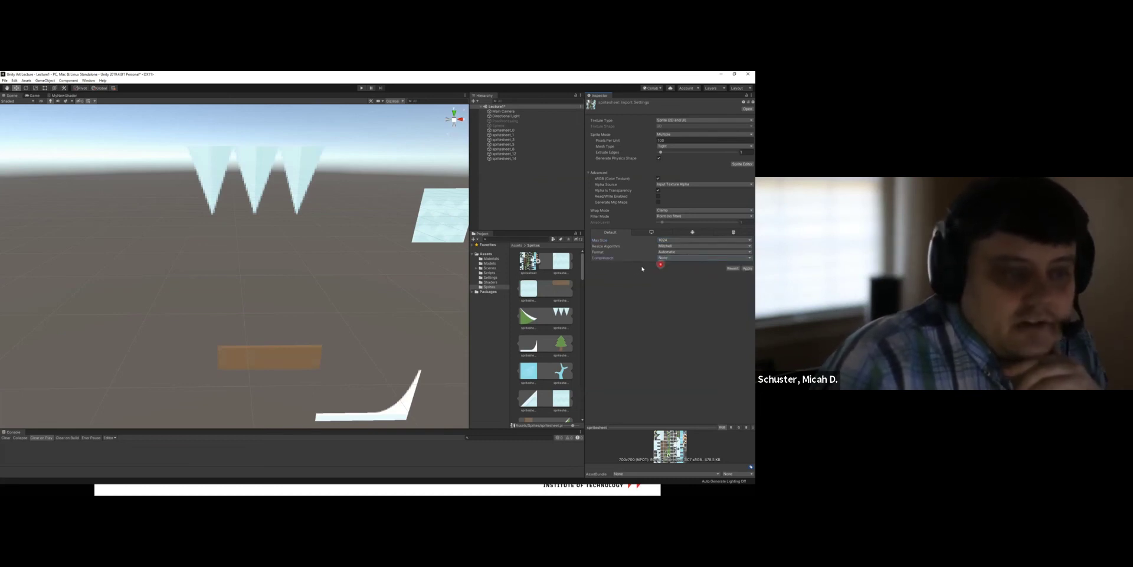
left_click(672, 242)
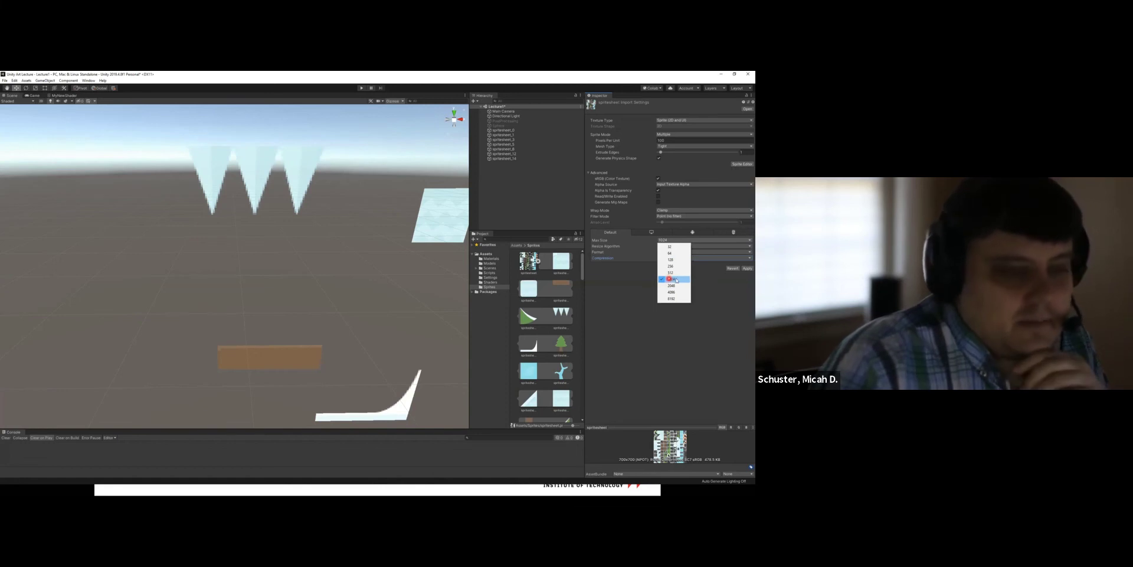
left_click(680, 266)
left_click(679, 240)
left_click(671, 266)
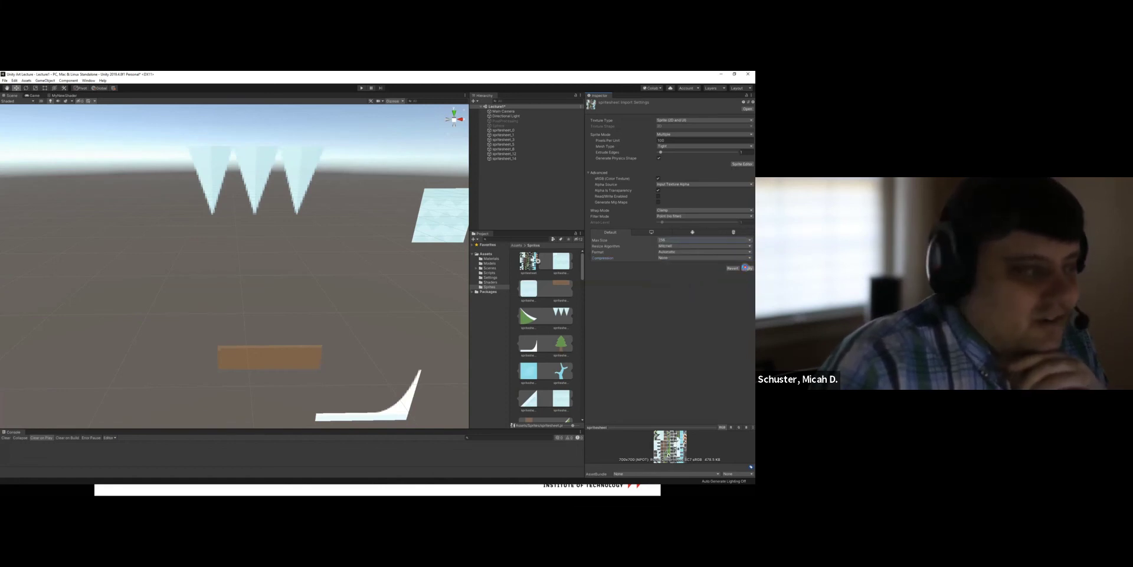
left_click(746, 268)
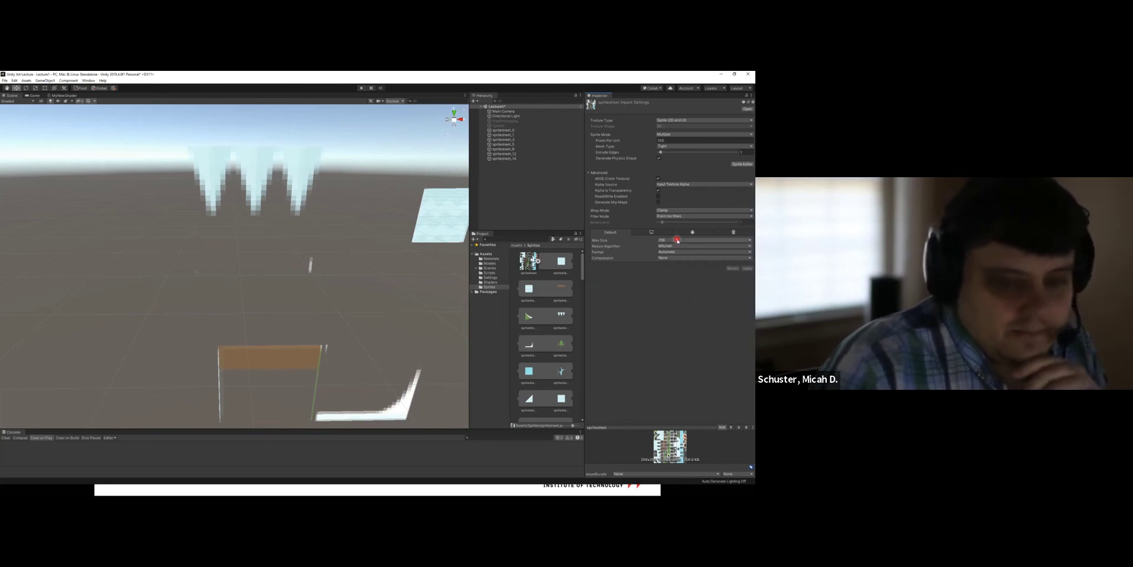
Restore the spritesheet's Max Size to 1024 and apply the uncompressed import settings.
left_click(677, 240)
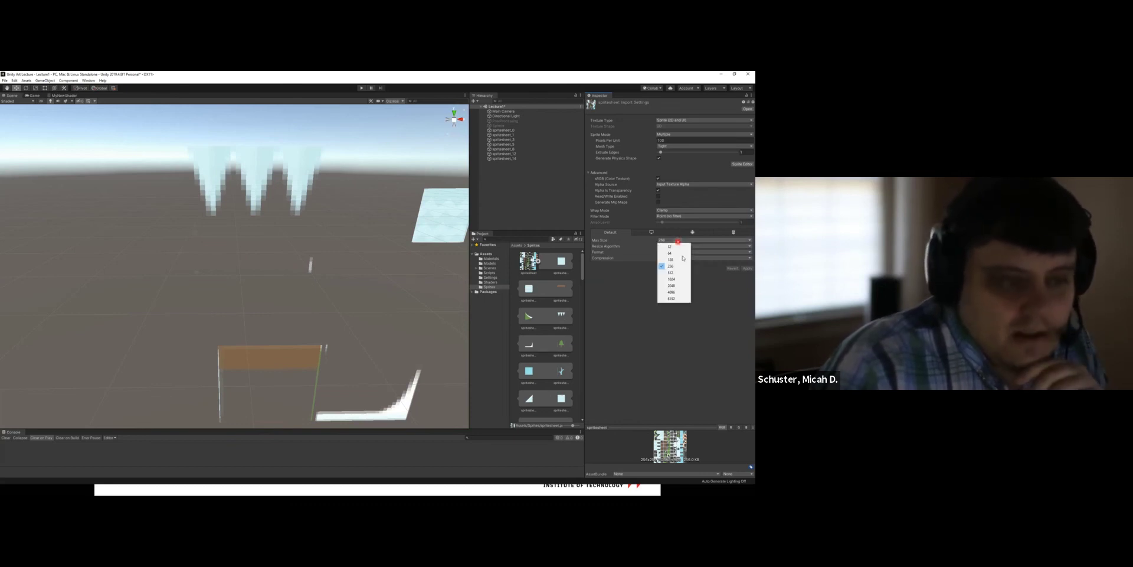
left_click(673, 278)
left_click(747, 268)
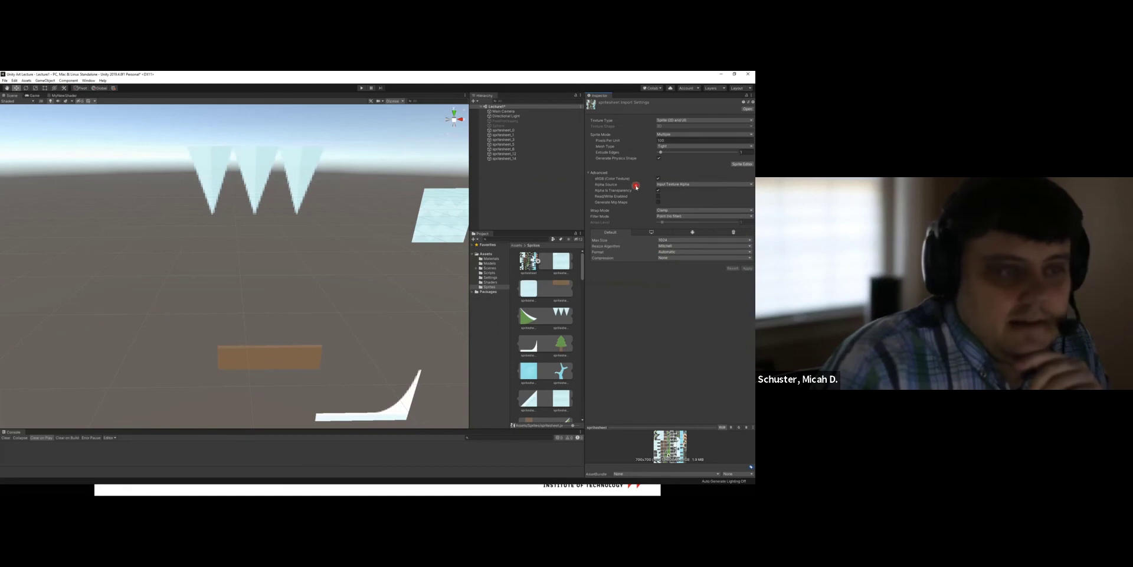
Open the spritesheet in the Sprite Editor and slice it again using Grid By Cell Size.
left_click(745, 165)
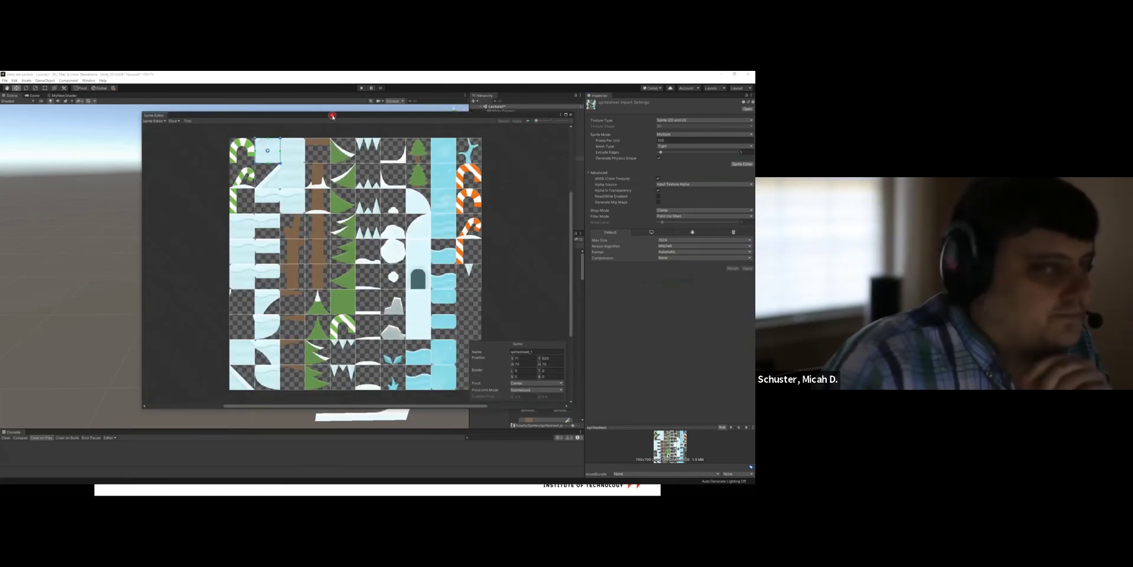
left_click_drag(232, 118, 293, 116)
left_click(233, 119)
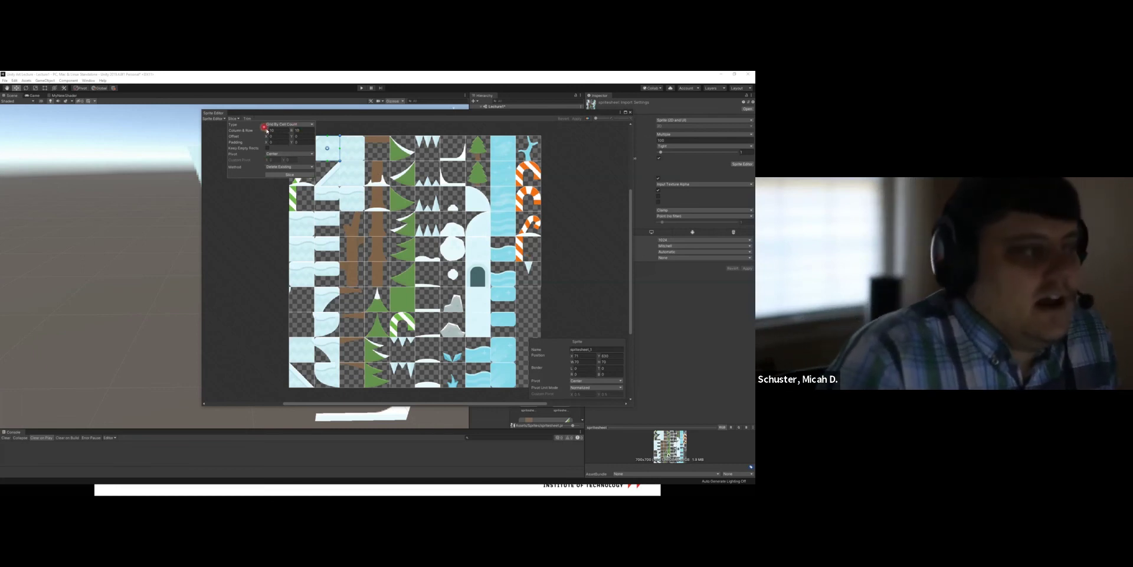
left_click(304, 125)
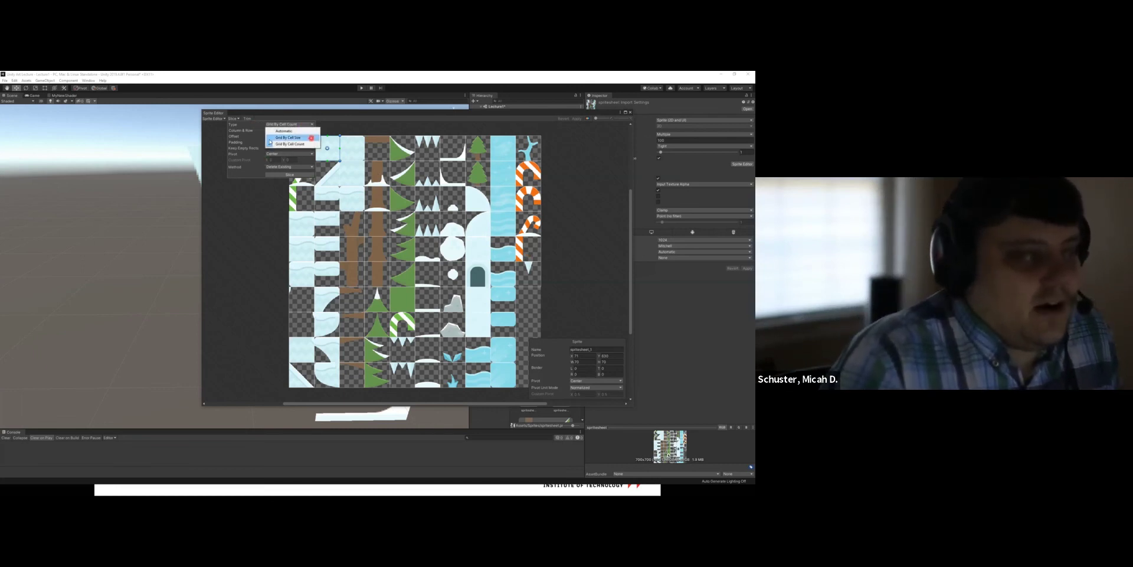
left_click(293, 137)
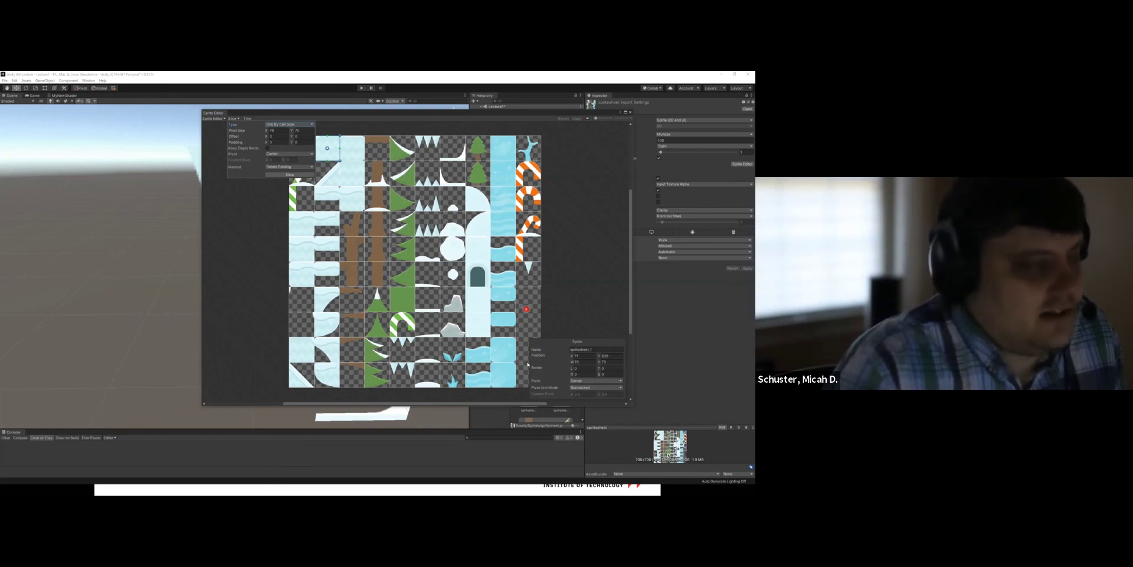
left_click(281, 173)
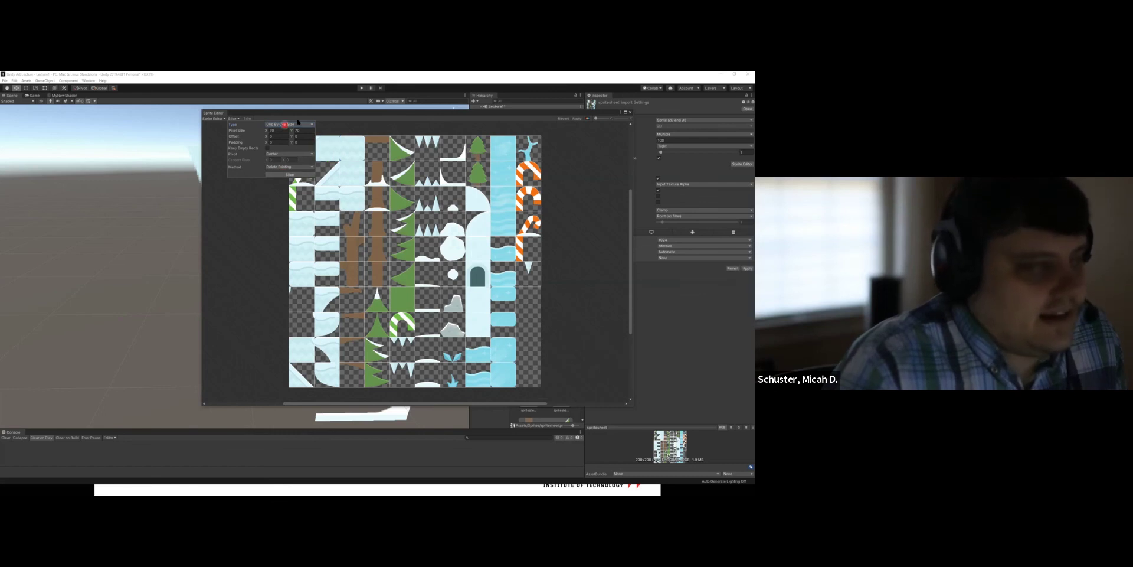
Check individual slices across the spritesheet, apply the new slicing and close the Sprite Editor.
left_click(295, 147)
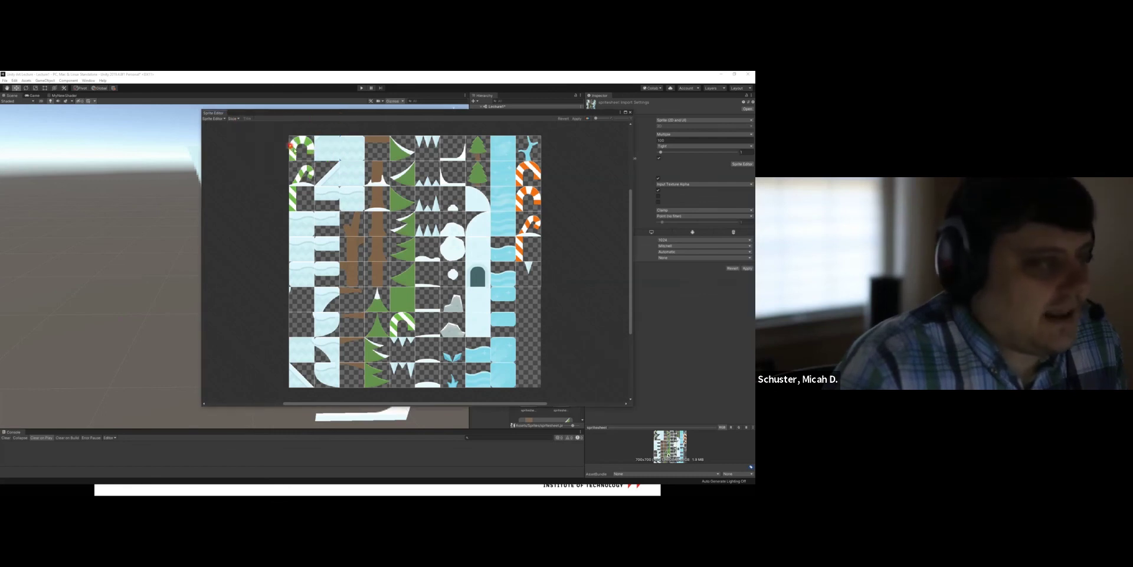
left_click(301, 173)
left_click(311, 214)
left_click(427, 352)
left_click(377, 198)
left_click(472, 196)
left_click(368, 170)
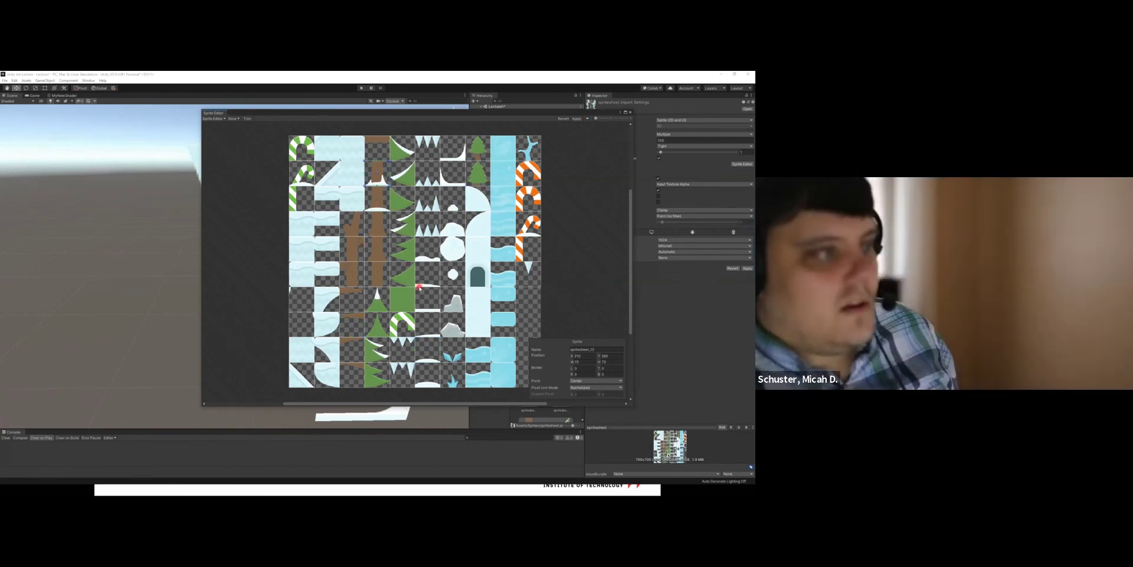
left_click(577, 119)
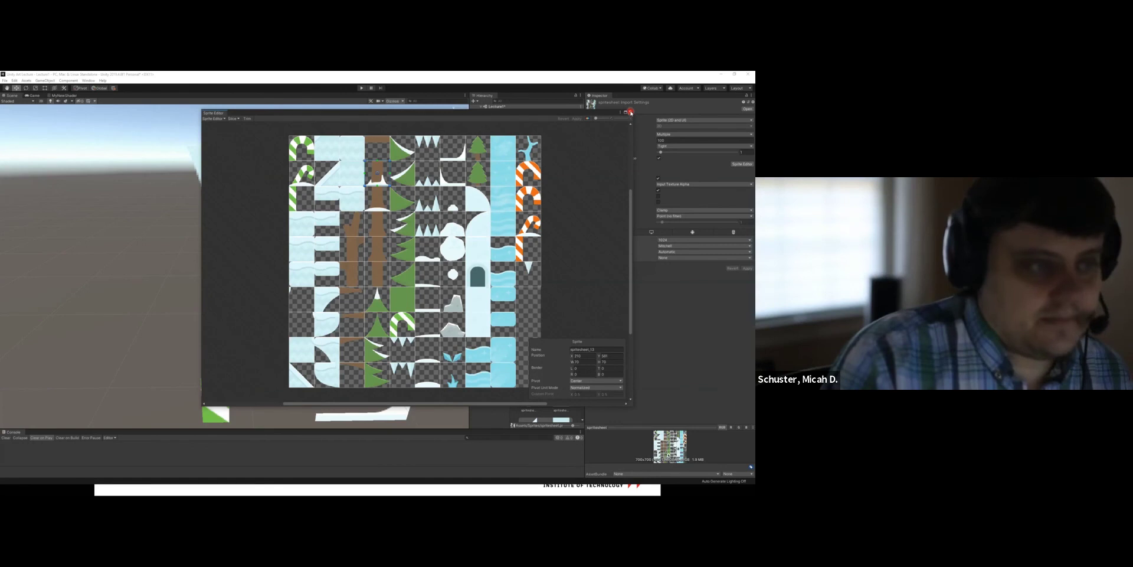
left_click(630, 112)
Inspect the re-sliced sprites in the scene and collapse the spritesheet's list of sprites in the Sprites folder.
scroll(318, 299, "down", 3)
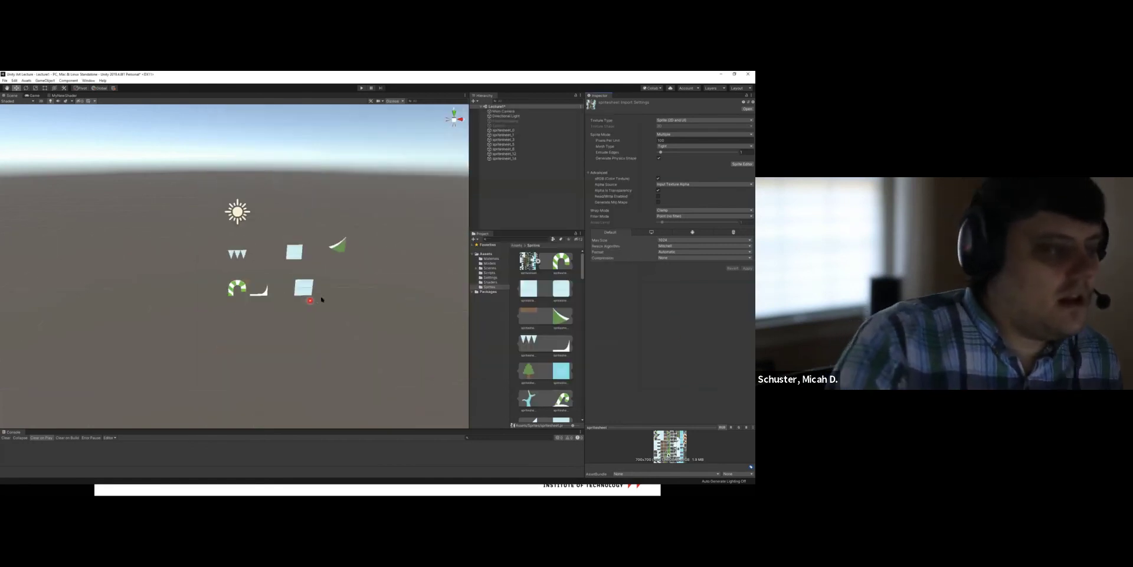
scroll(322, 300, "up", 5)
scroll(350, 298, "down", 3)
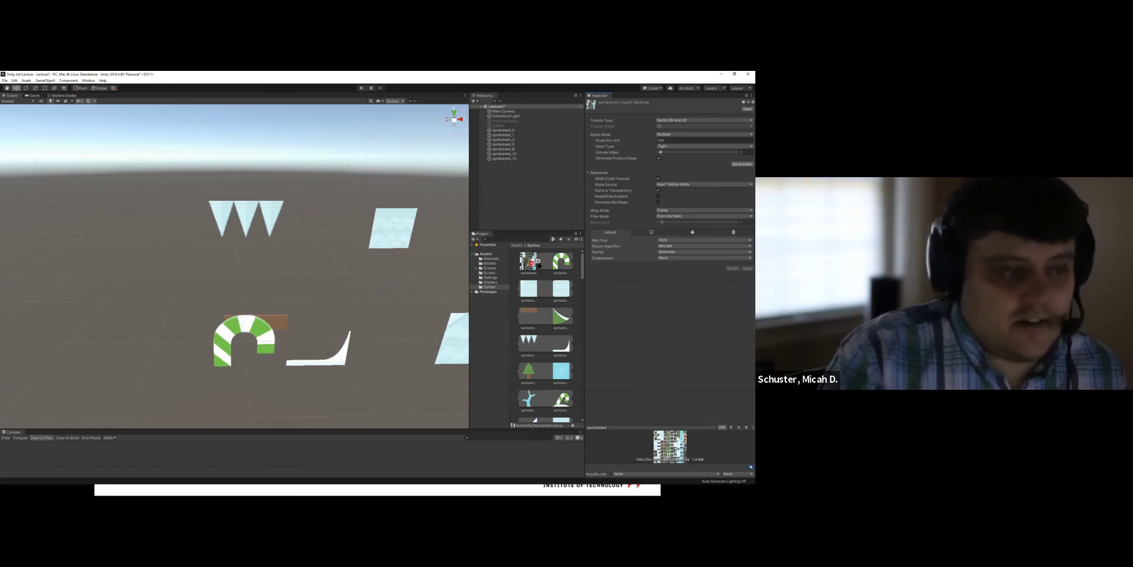
left_click(538, 264)
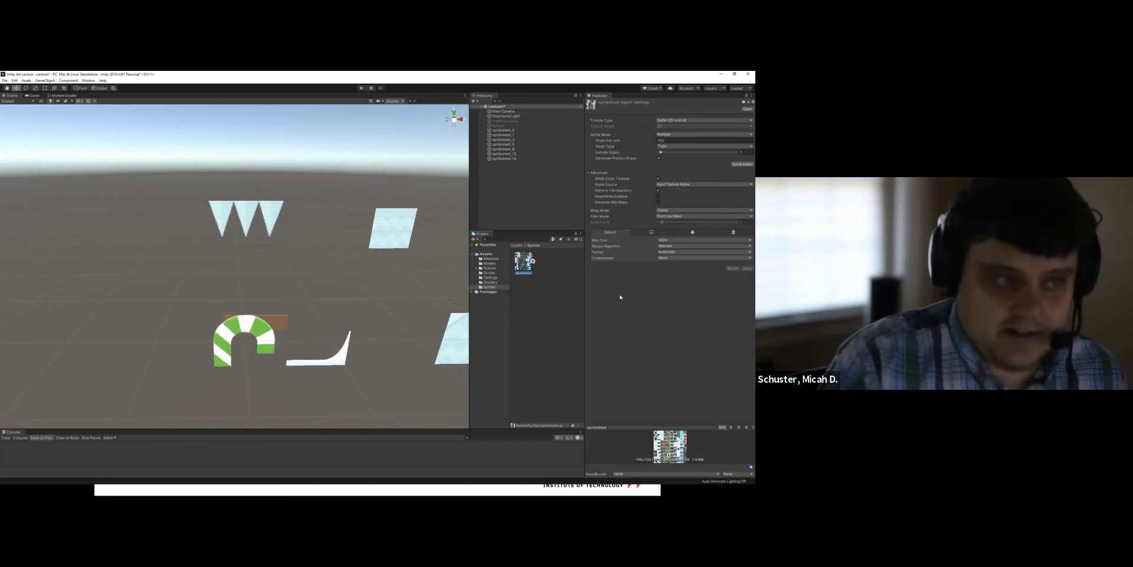
left_click(655, 280)
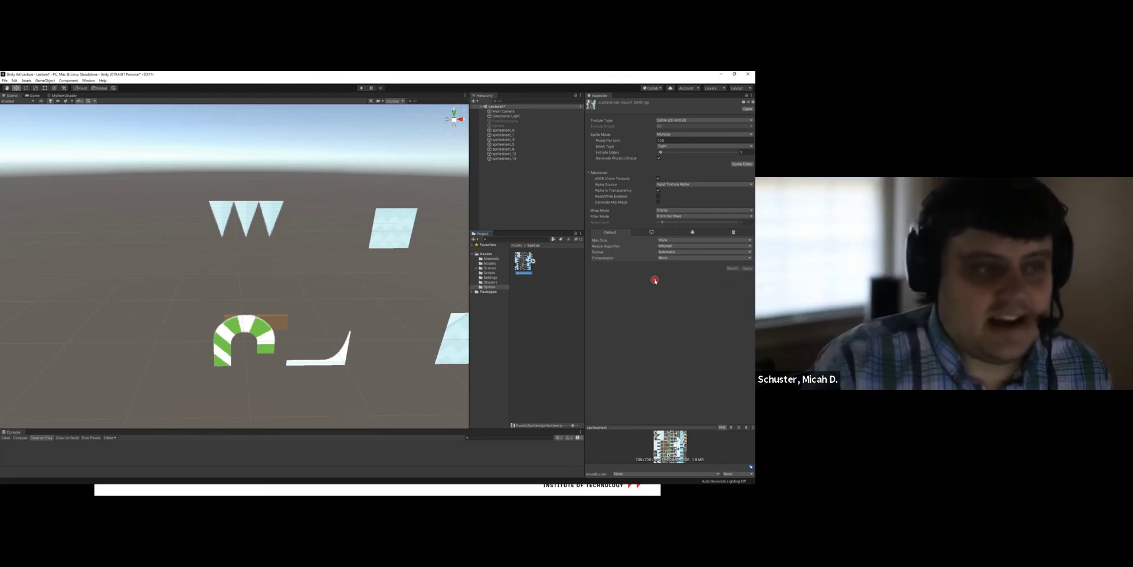
Review the spritesheet's import settings, including Sprite Mode, Mesh Type and the available Filter Mode and Max Size options, keeping Point (no filter).
left_click(652, 124)
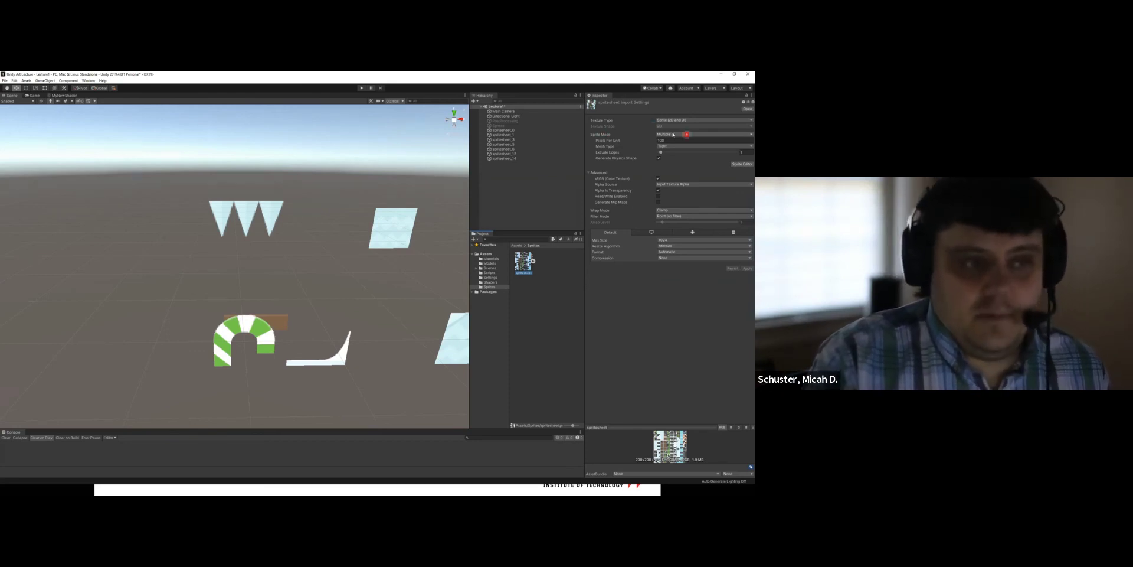
left_click(708, 135)
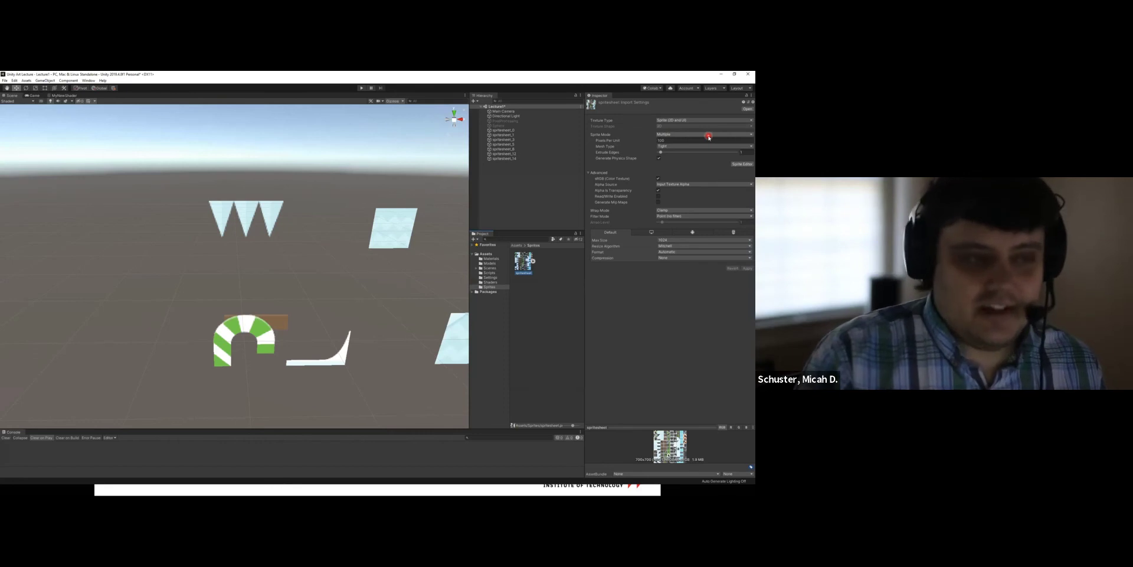
left_click(665, 145)
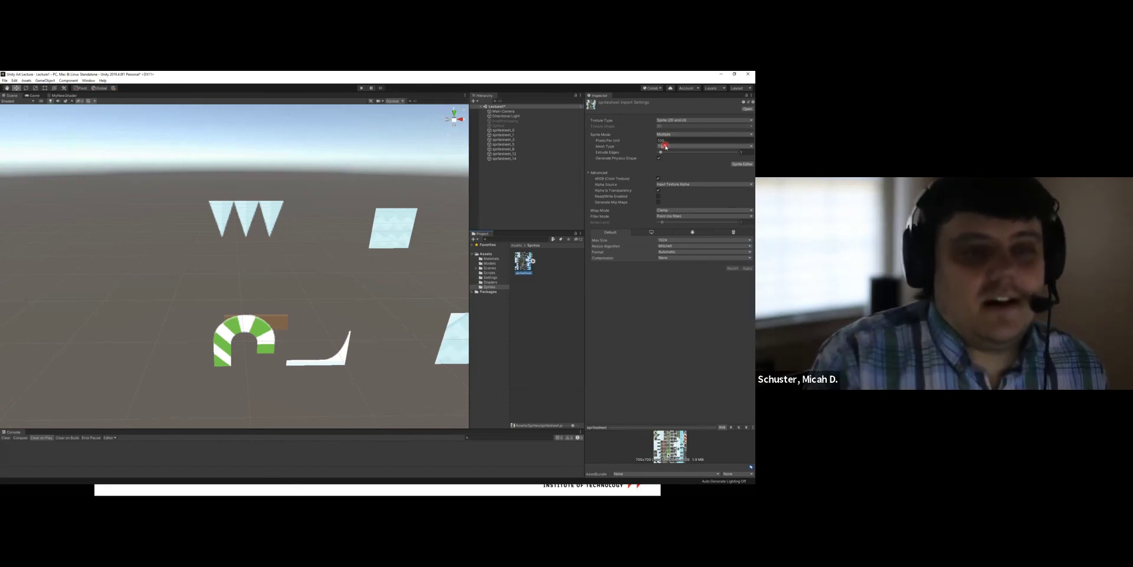
left_click(749, 165)
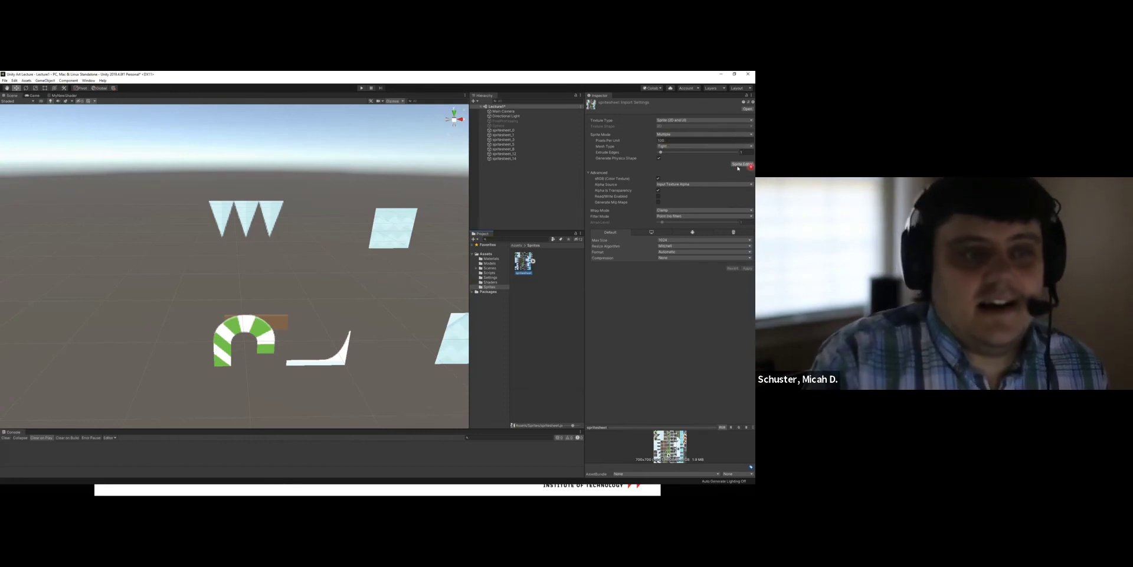
left_click(677, 217)
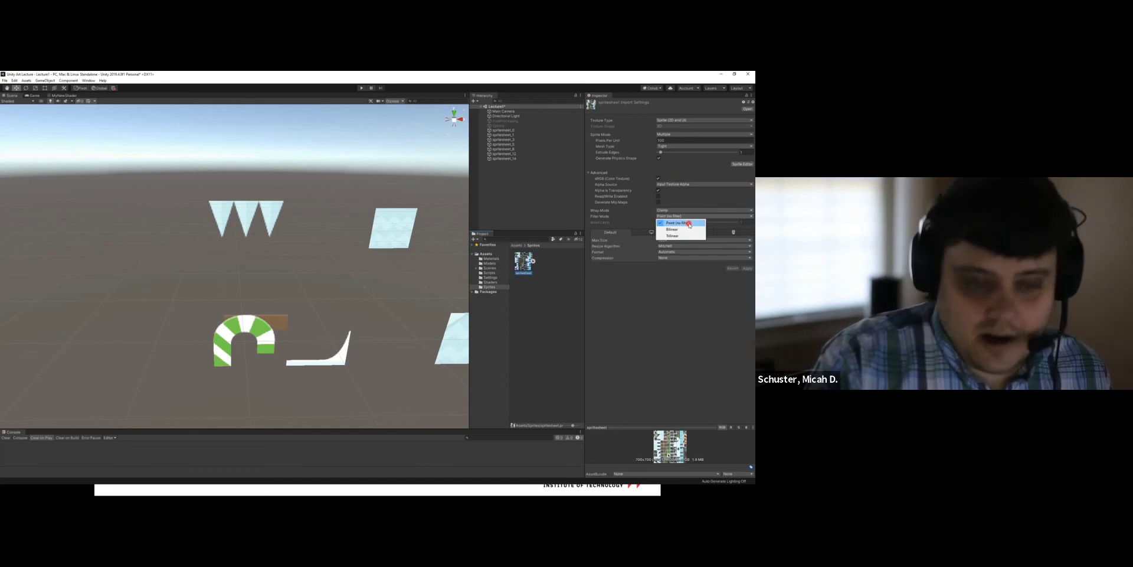
left_click(685, 223)
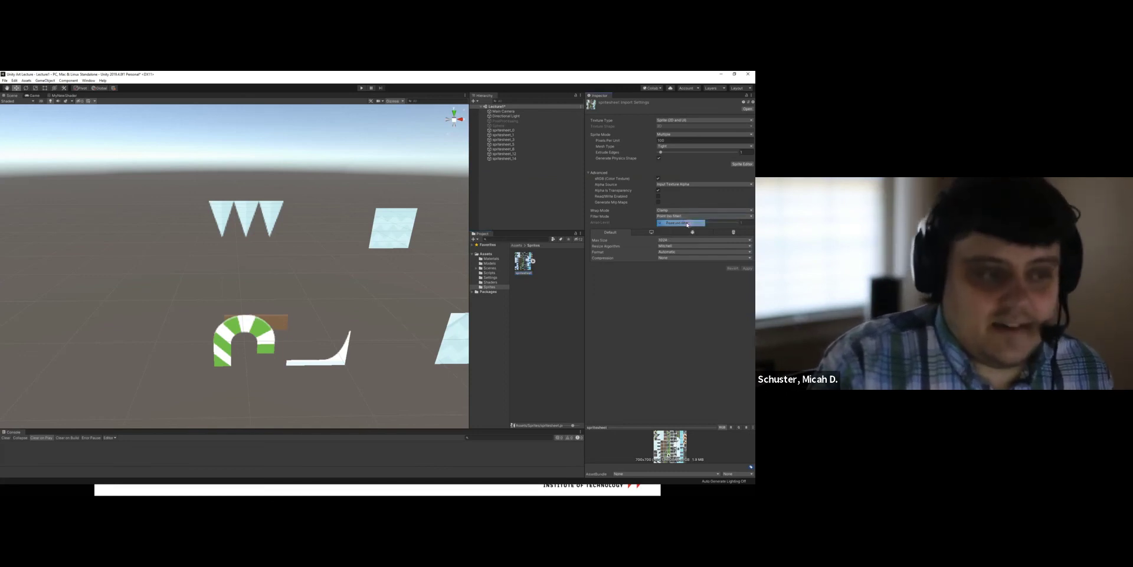
left_click(665, 239)
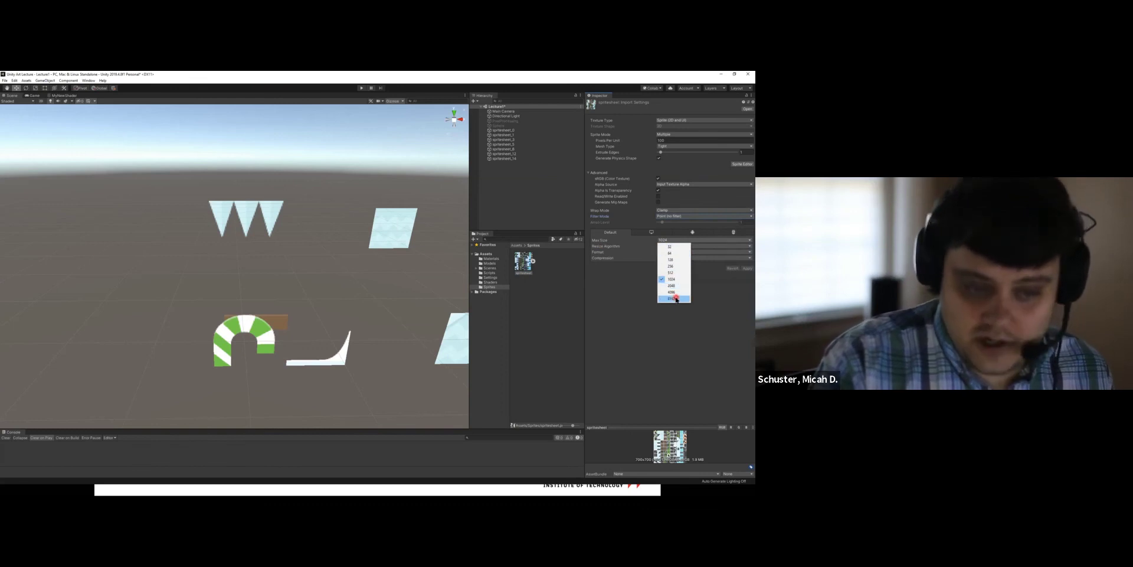
left_click(722, 288)
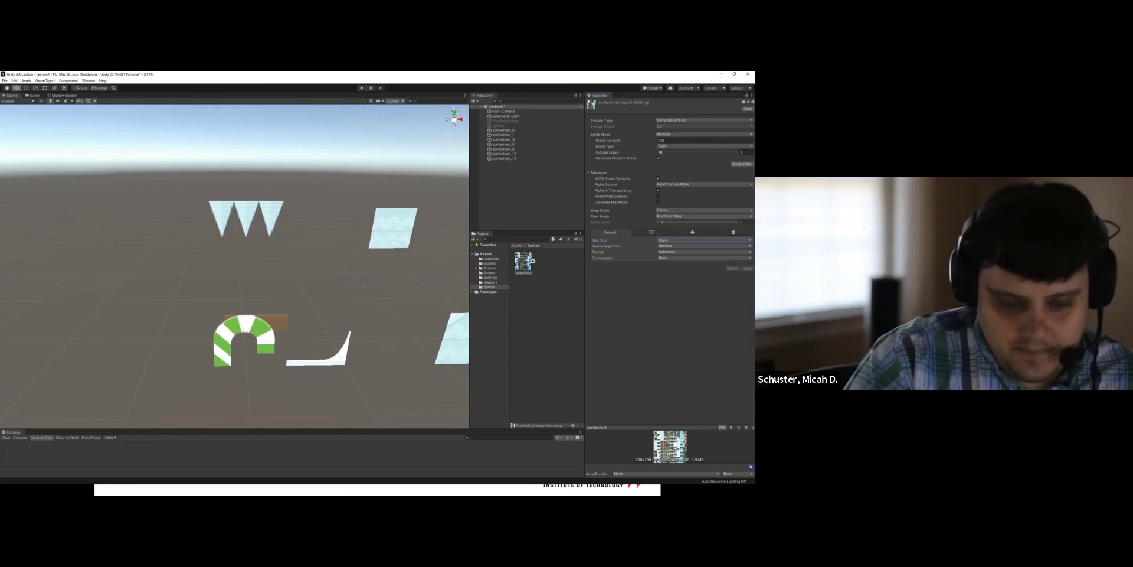
key("alt+Tab")
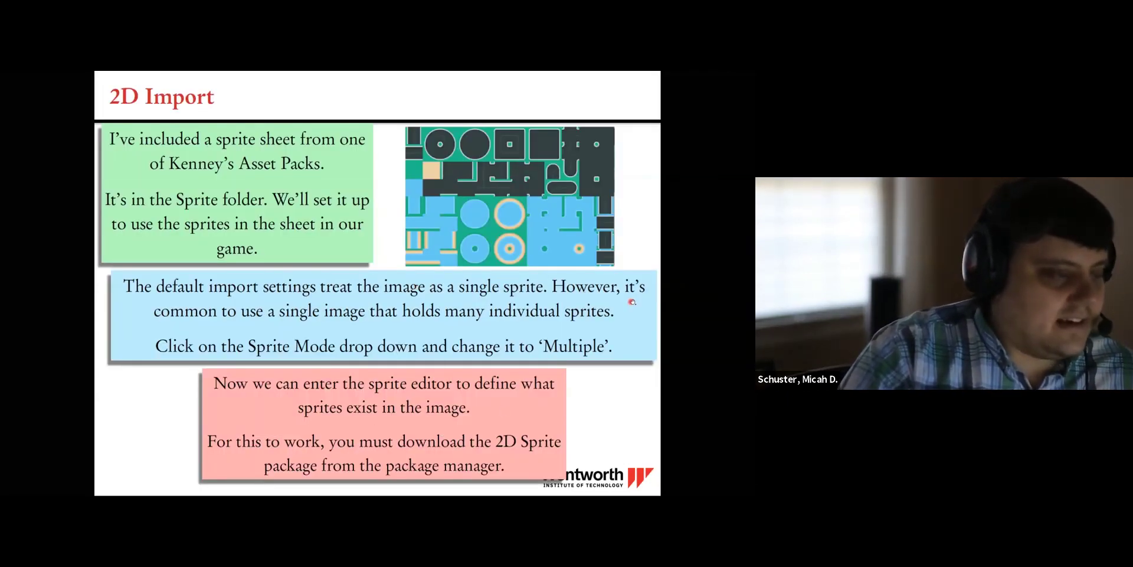
key("Right")
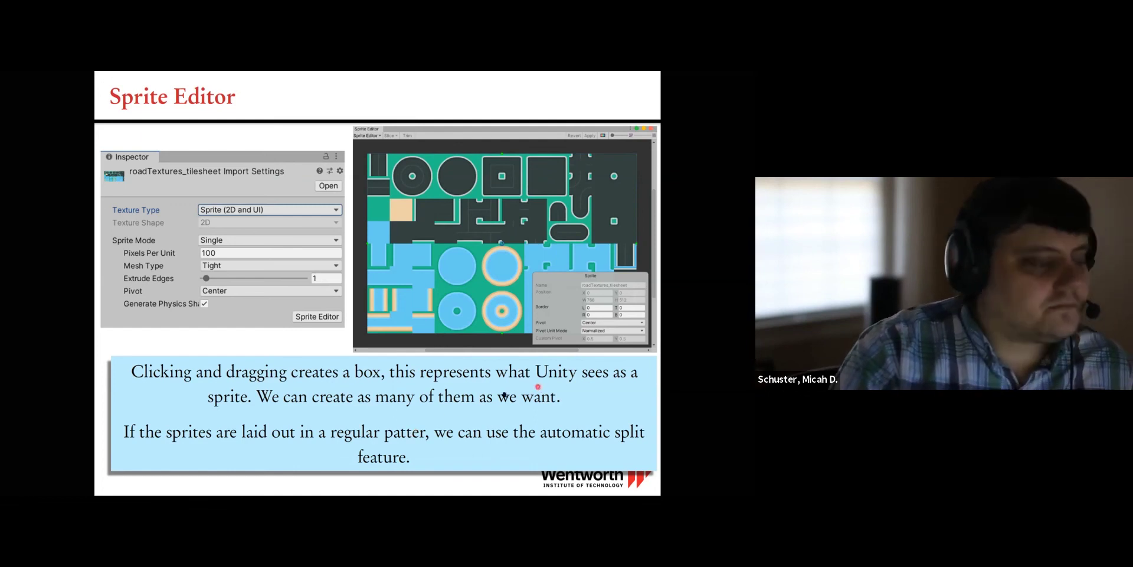
key("Right")
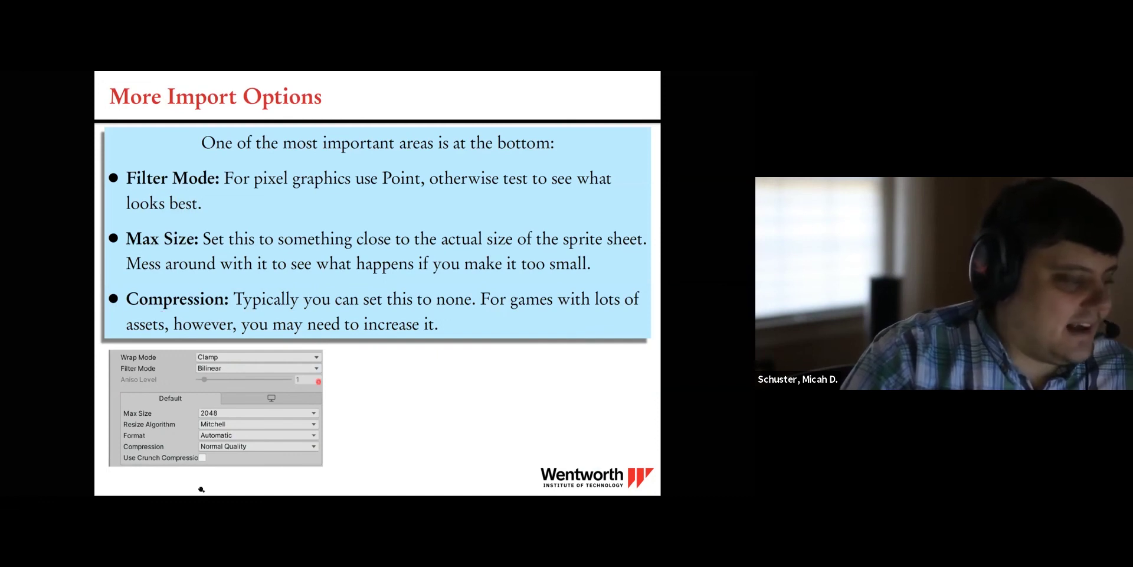
key("Right")
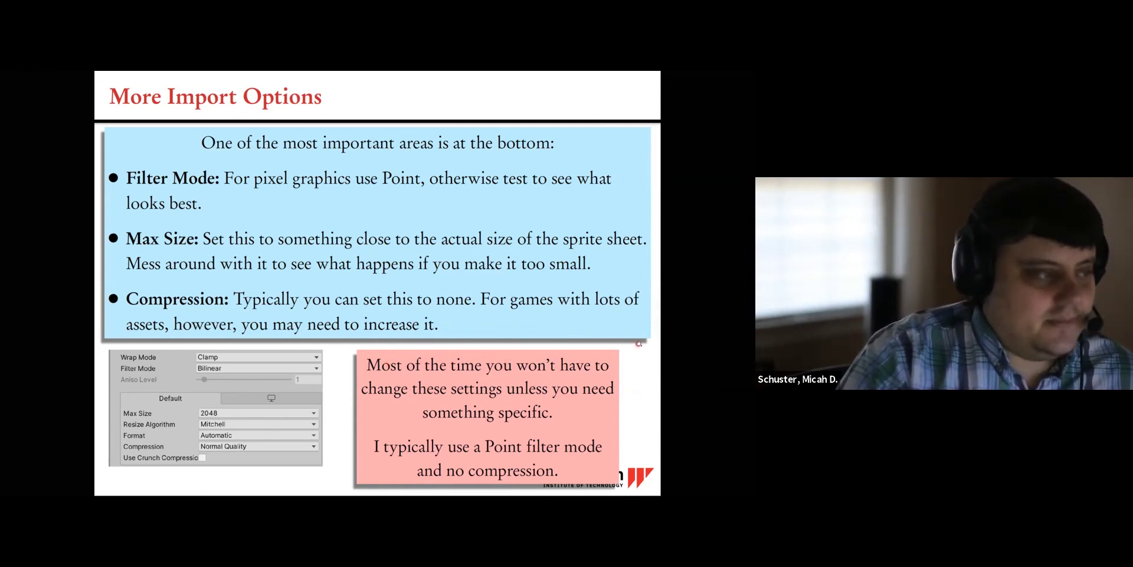
key("Right")
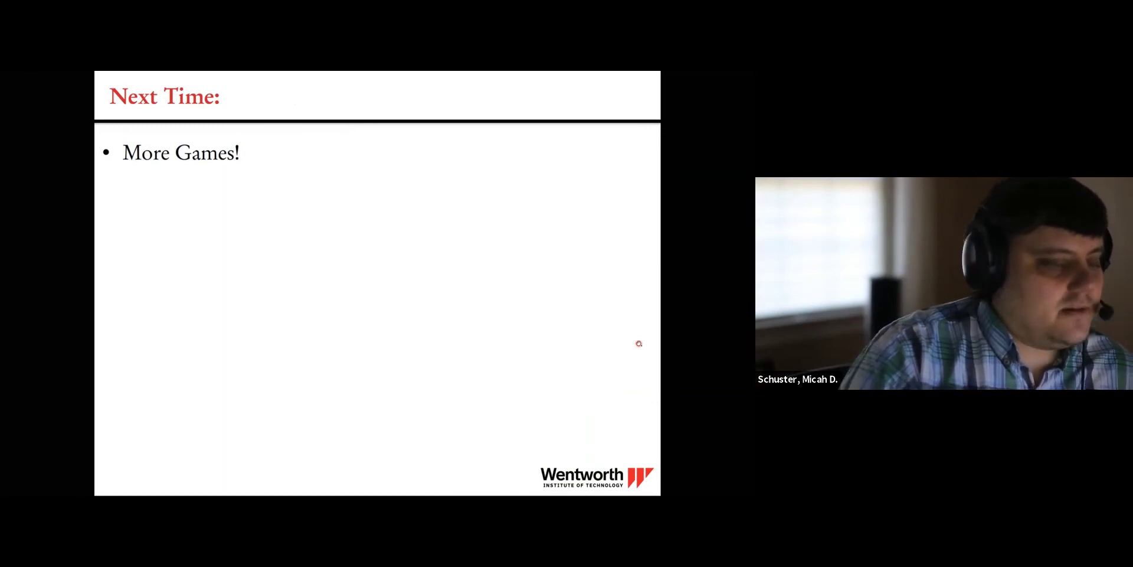